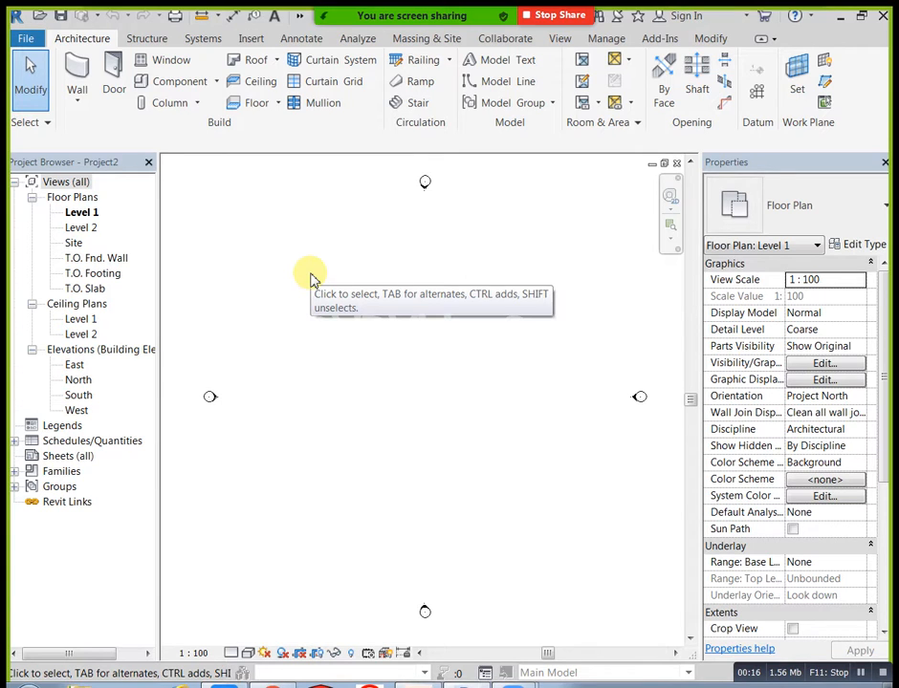
Set the Level 1 floor plan's detail level to Fine and its visual style to Wireframe
{"action": "left_click", "coordinate": [230, 653]}
{"action": "left_click", "coordinate": [241, 634]}
{"action": "left_click", "coordinate": [248, 653]}
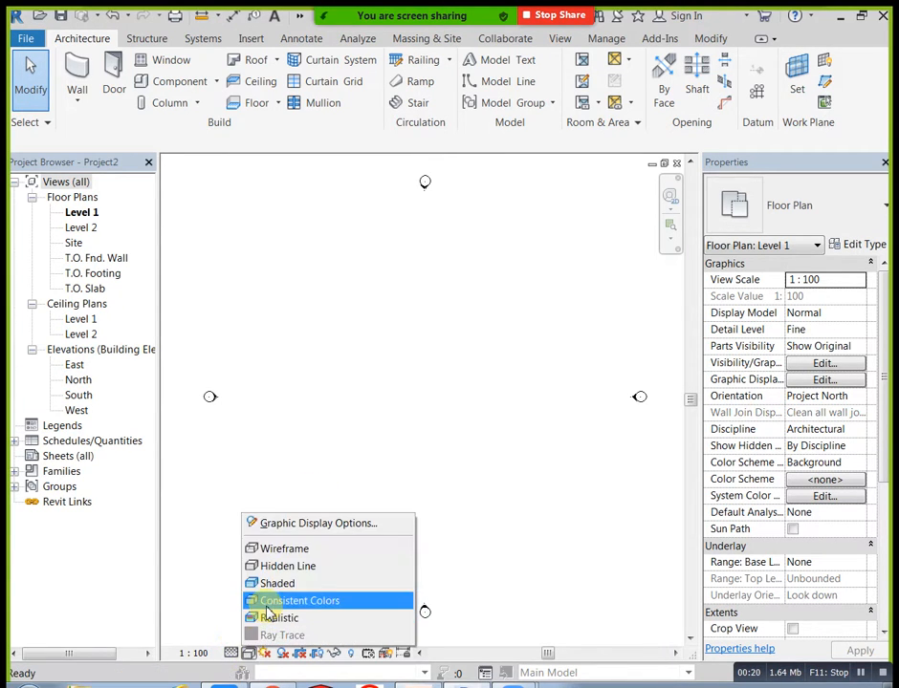
{"action": "left_click", "coordinate": [268, 617]}
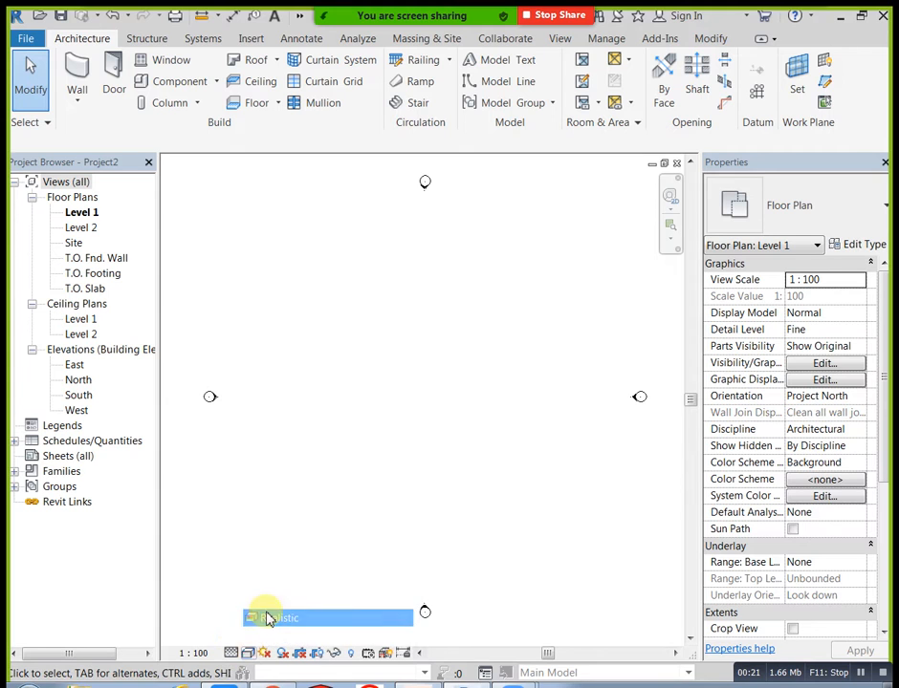
{"action": "left_click", "coordinate": [253, 658]}
{"action": "left_click", "coordinate": [294, 550]}
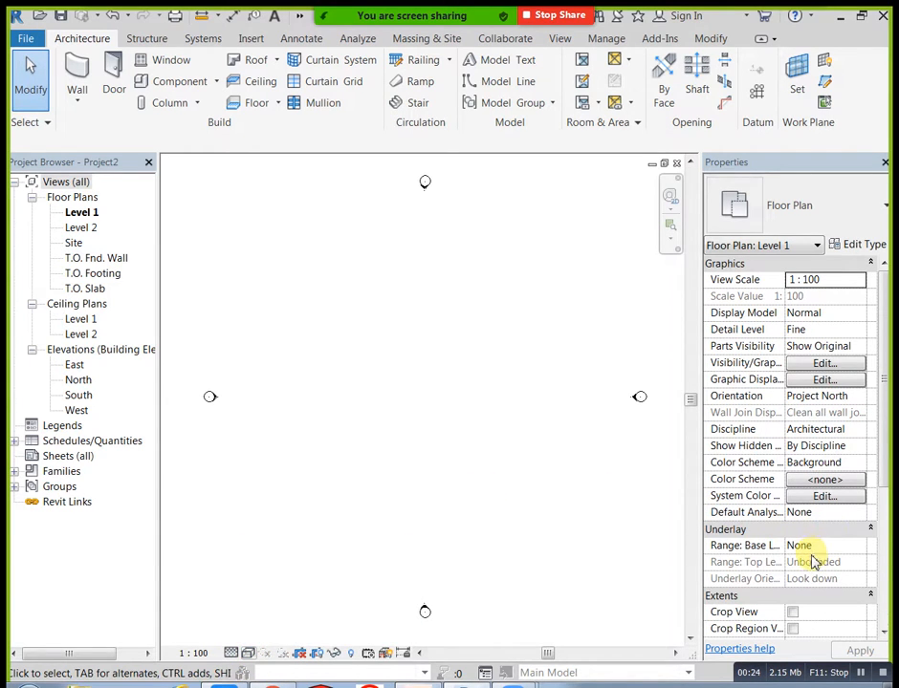
Set the plan's view range to a top offset of 4000 and a cut plane offset of 3000
{"action": "scroll", "coordinate": [886, 480], "scroll_direction": "down", "scroll_amount": 4}
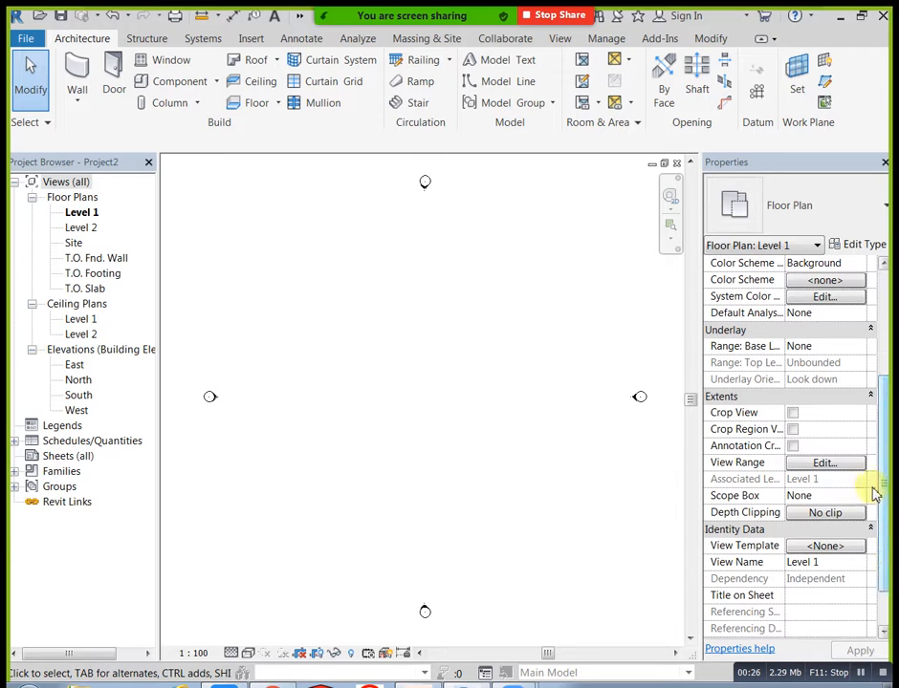
{"action": "left_click", "coordinate": [824, 463]}
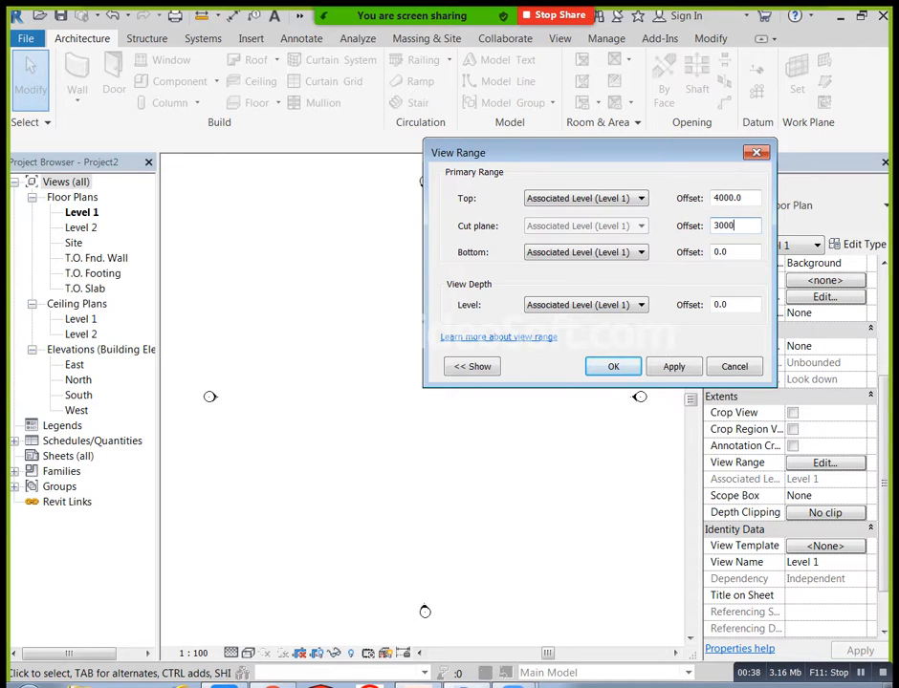
{"action": "left_click", "coordinate": [617, 367]}
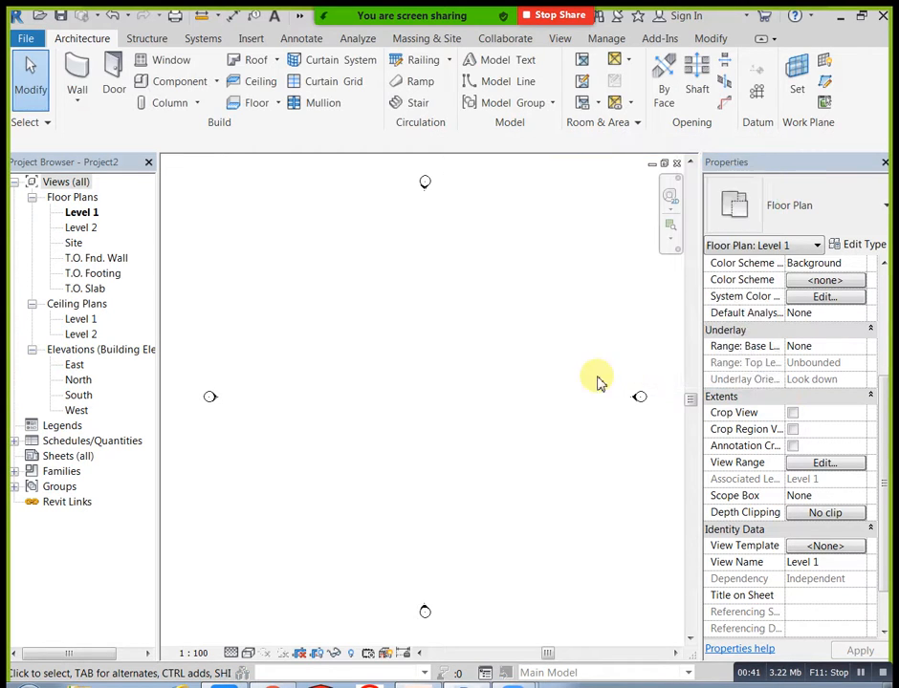
Draw a single horizontal Generic - 200mm wall about 4200 mm long between the elevation markers
{"action": "left_click", "coordinate": [76, 76]}
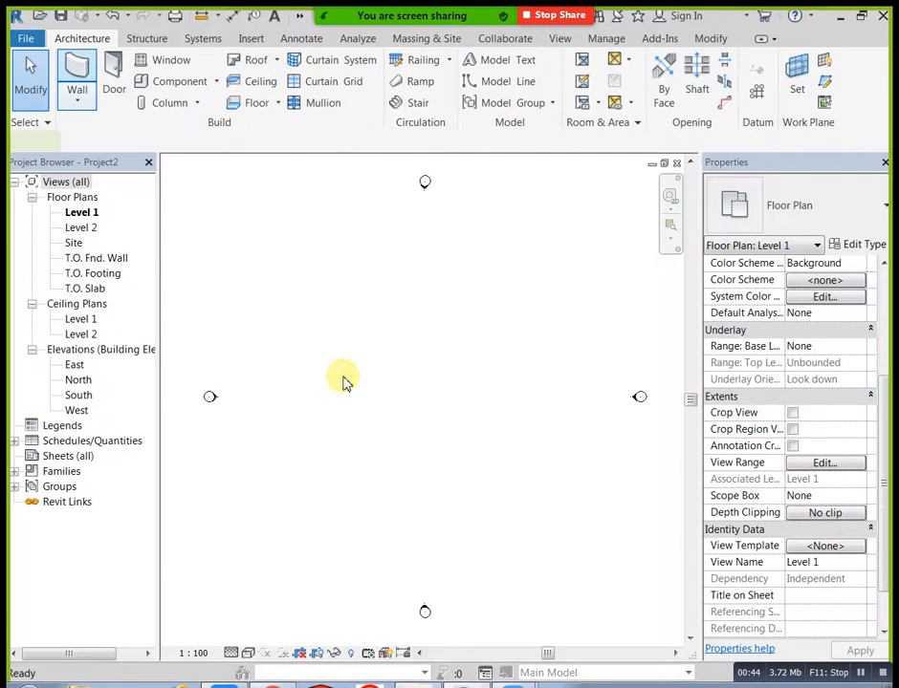
{"action": "left_click", "coordinate": [314, 376]}
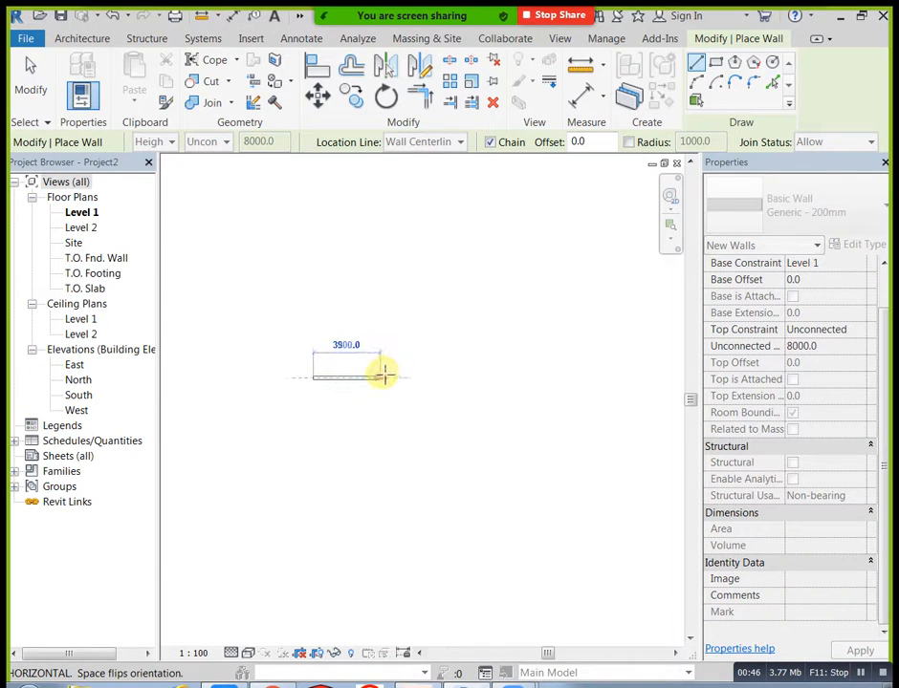
{"action": "left_click", "coordinate": [385, 377]}
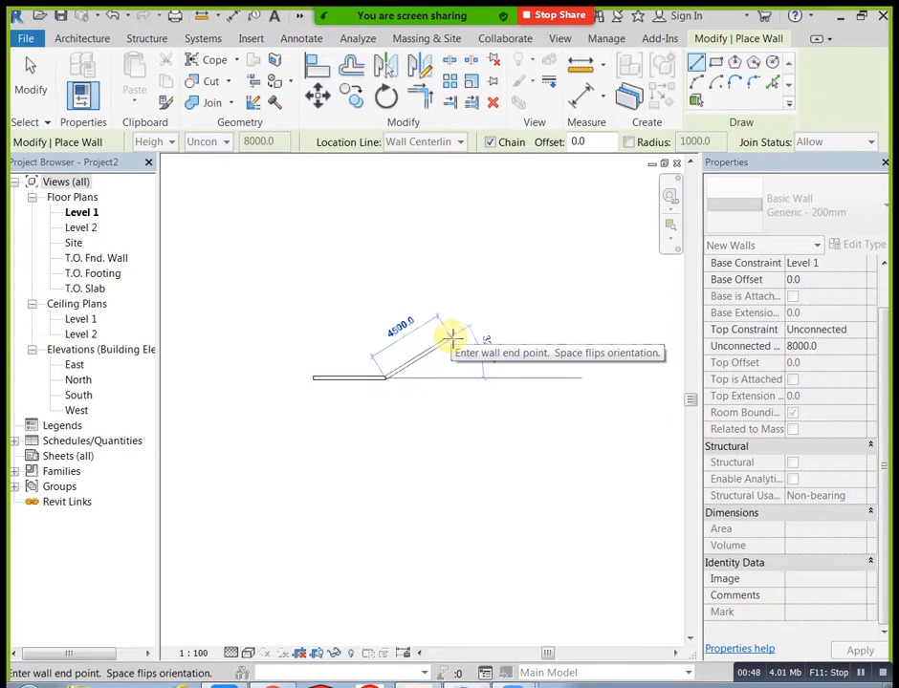
{"action": "key", "text": "Escape"}
{"action": "key", "text": "Escape"}
{"action": "scroll", "coordinate": [334, 373], "scroll_direction": "up", "scroll_amount": 3}
{"action": "scroll", "coordinate": [393, 385], "scroll_direction": "up", "scroll_amount": 1}
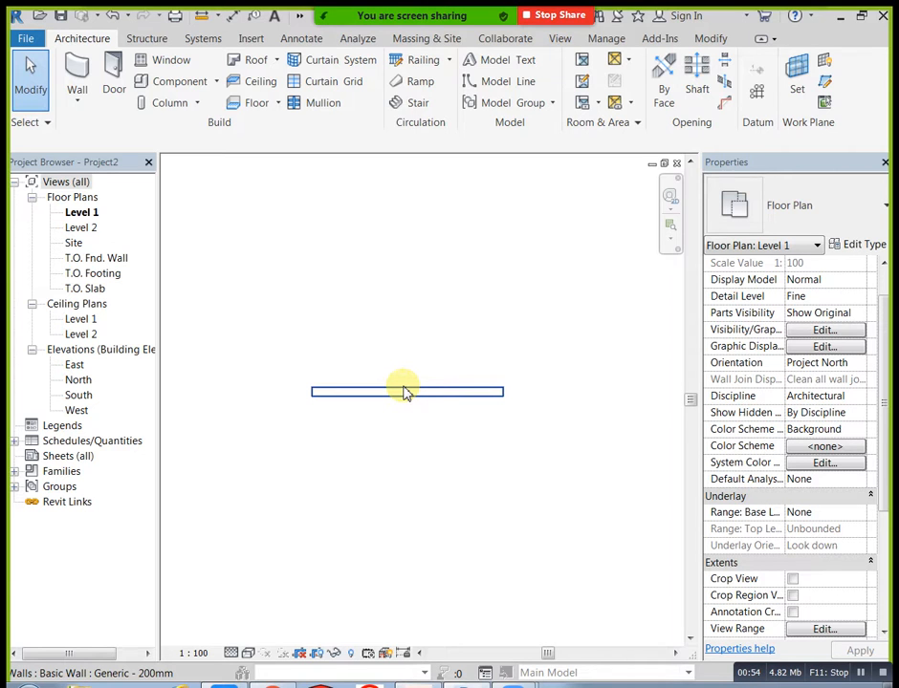
Open the wall's profile for editing in the North elevation
{"action": "left_click", "coordinate": [405, 392]}
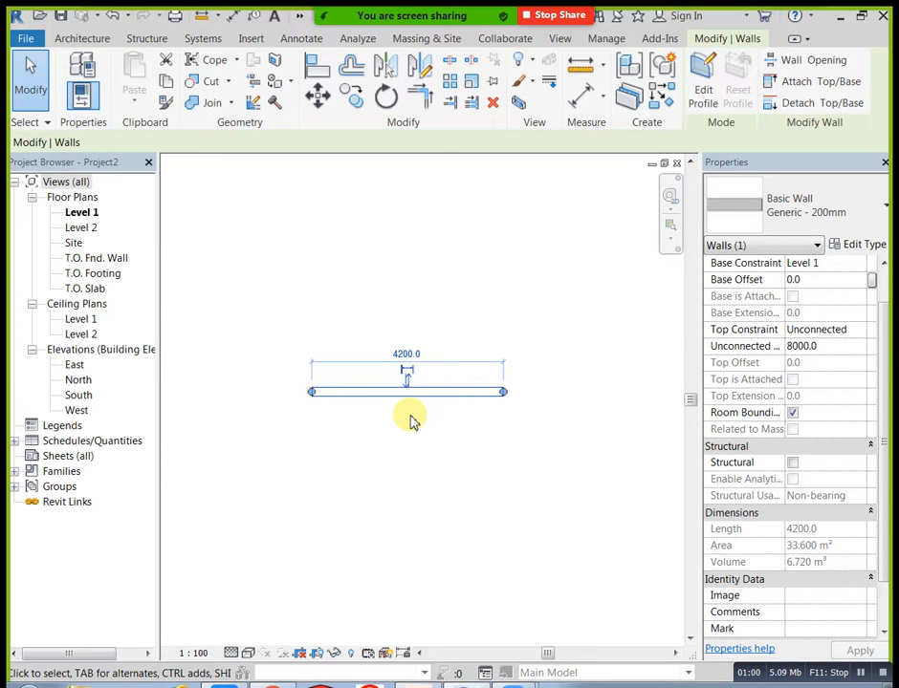
{"action": "left_click", "coordinate": [698, 89]}
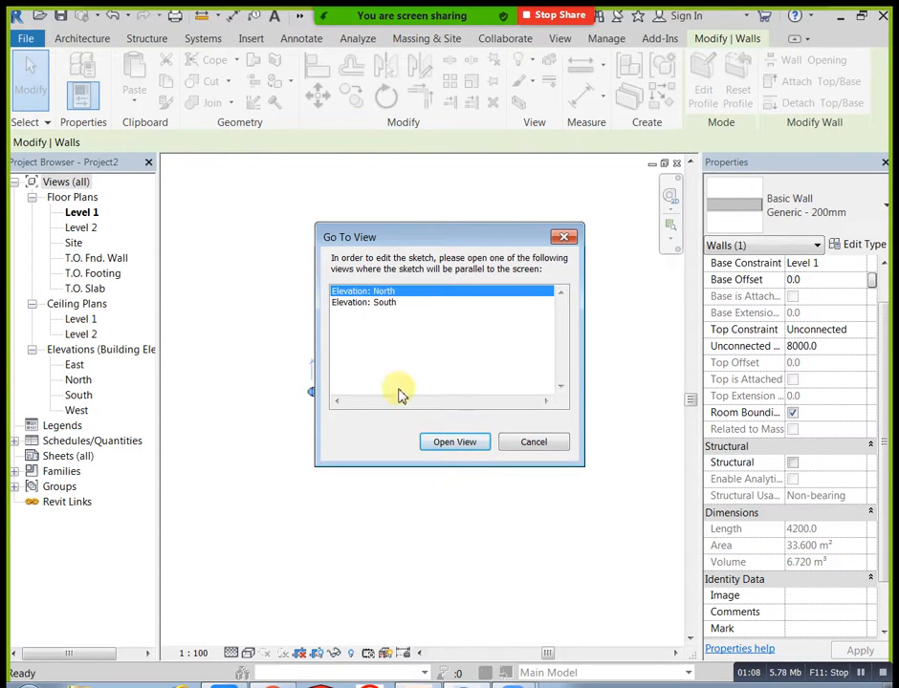
{"action": "left_click", "coordinate": [454, 443]}
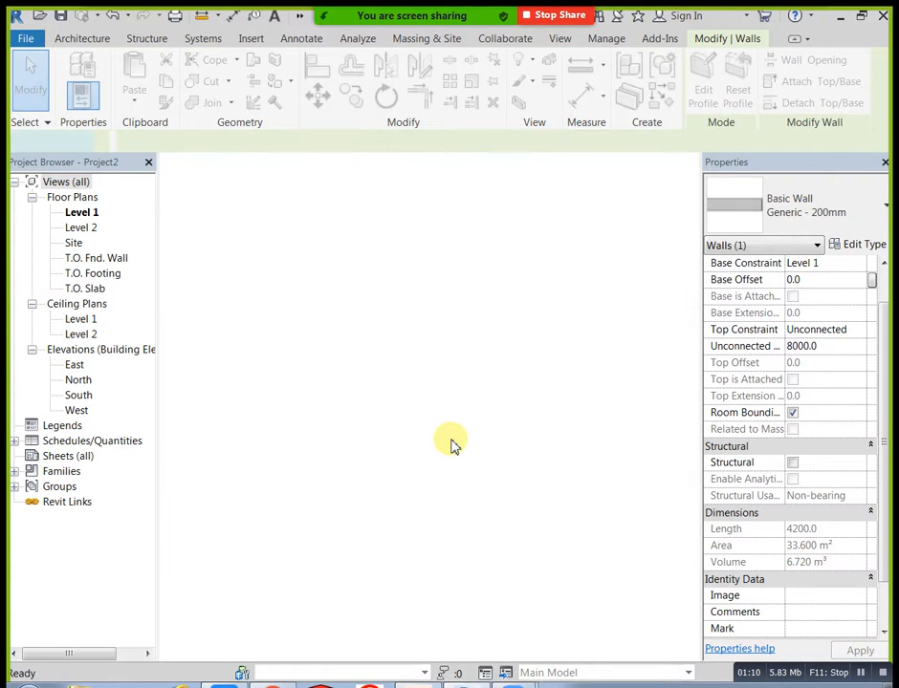
{"action": "middle_click_drag", "start_coordinate": [499, 411], "coordinate": [427, 406]}
{"action": "scroll", "coordinate": [427, 406], "scroll_direction": "up", "scroll_amount": 1}
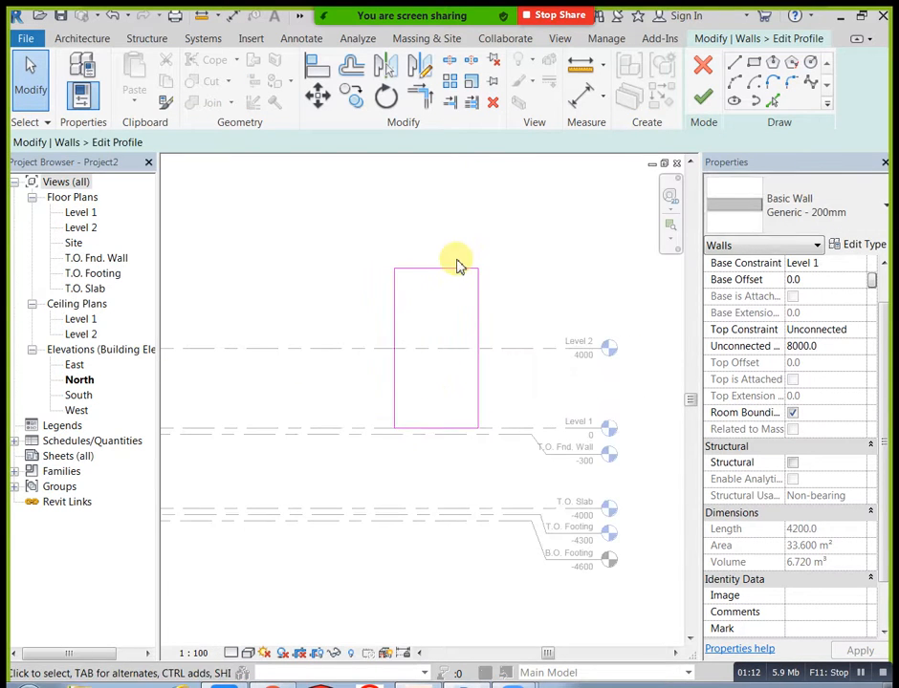
Sketch a 2100 mm vertical line upward from the midpoint of the wall profile's bottom edge
{"action": "left_click", "coordinate": [734, 63]}
{"action": "left_click", "coordinate": [417, 426]}
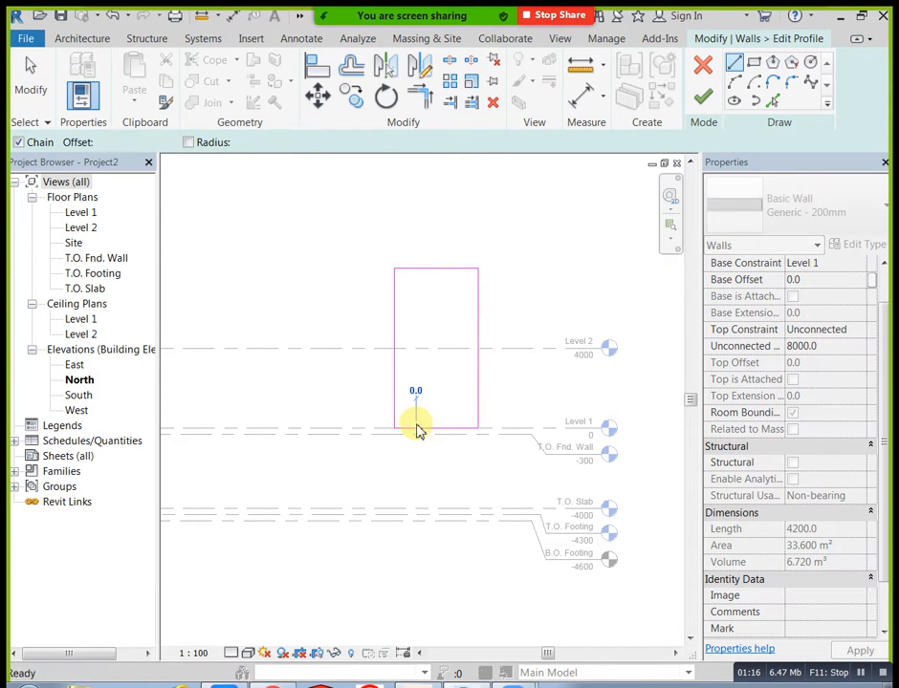
{"action": "scroll", "coordinate": [438, 421], "scroll_direction": "up", "scroll_amount": 1}
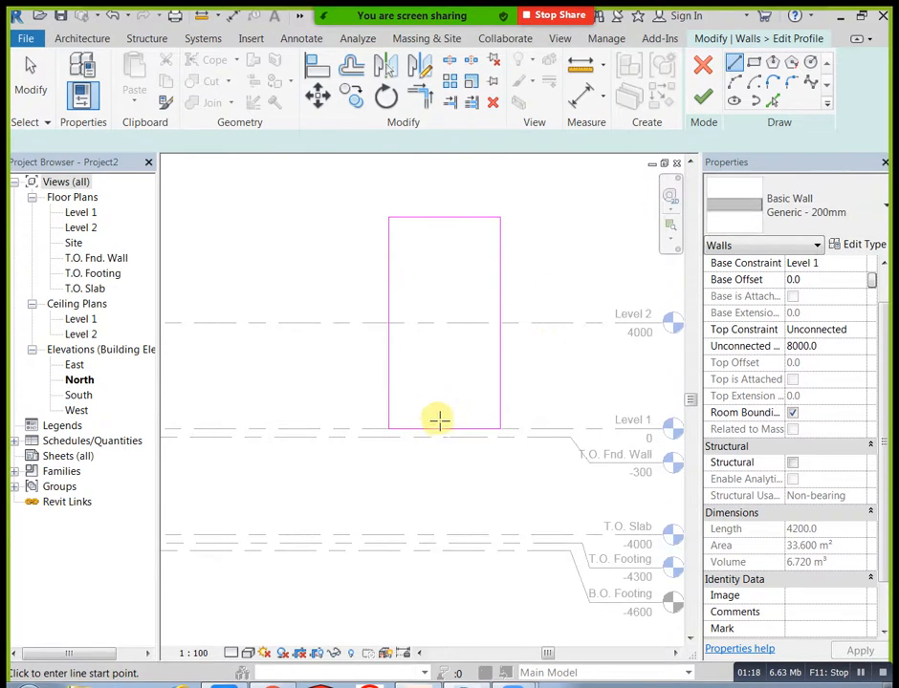
{"action": "left_click", "coordinate": [442, 429]}
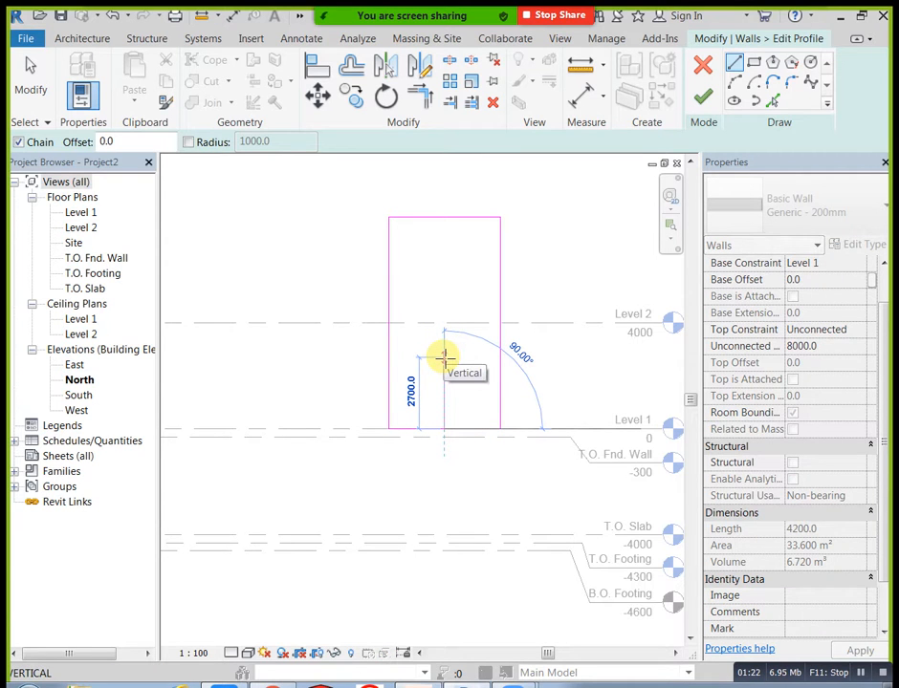
{"action": "type", "text": "2100"}
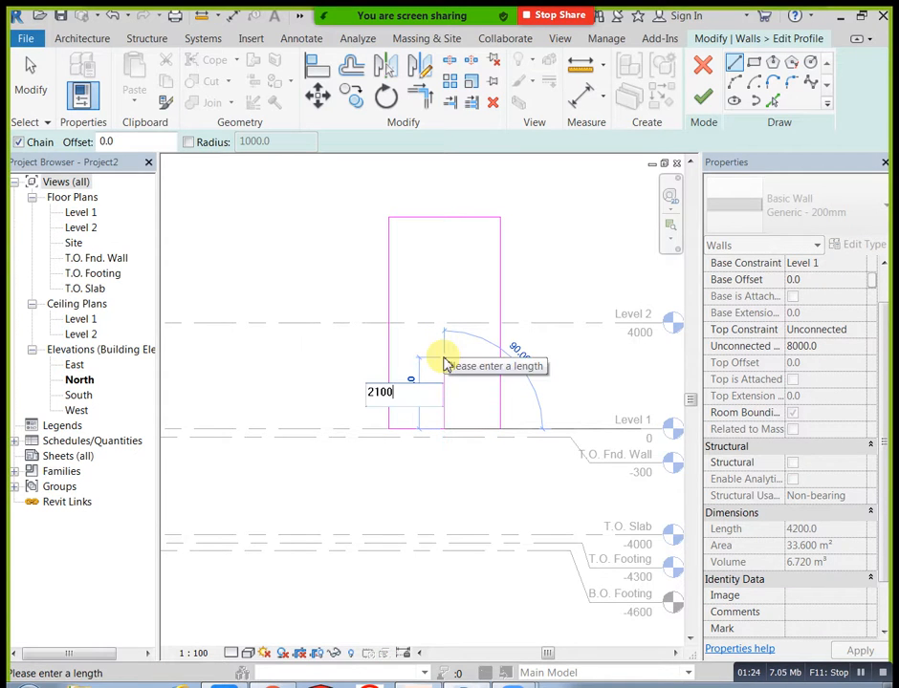
{"action": "key", "text": "Return"}
{"action": "key", "text": "Escape"}
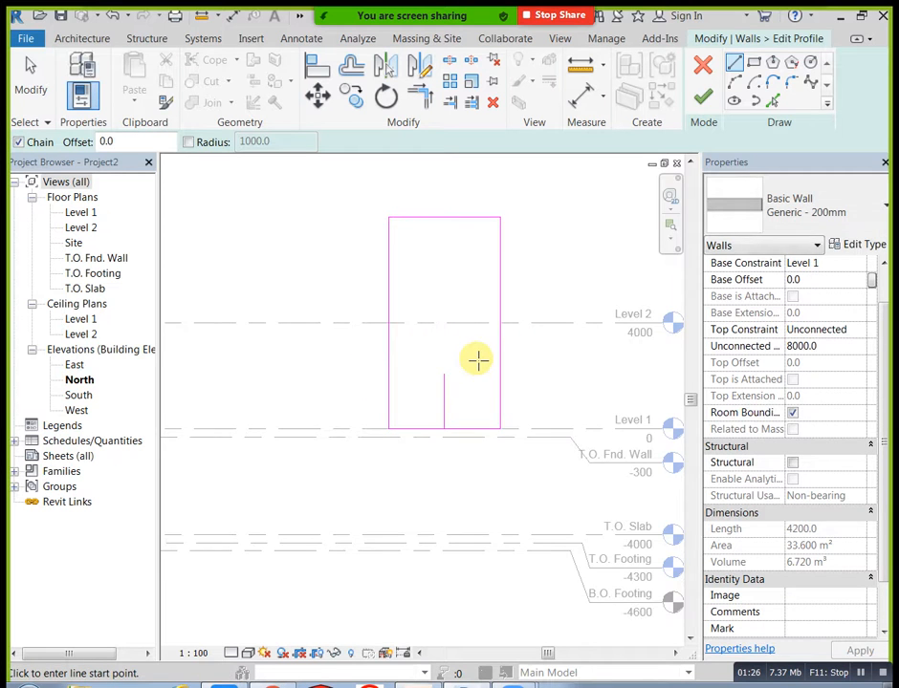
Offset copies of the vertical centre line 750 mm to both sides
{"action": "scroll", "coordinate": [476, 360], "scroll_direction": "up", "scroll_amount": 2}
{"action": "left_click", "coordinate": [362, 77]}
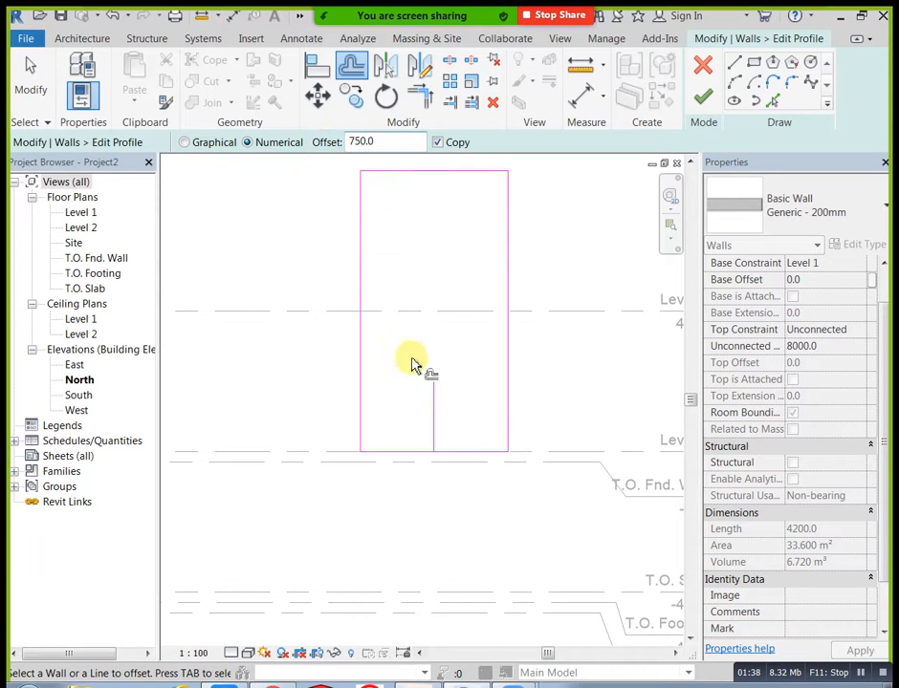
{"action": "left_click", "coordinate": [431, 394]}
{"action": "left_click", "coordinate": [437, 398]}
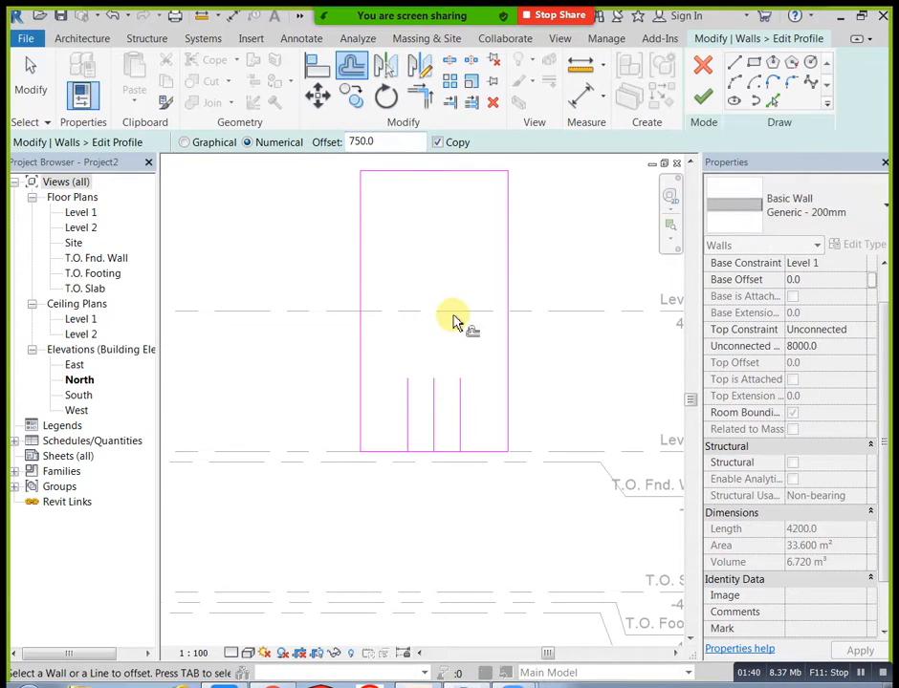
{"action": "key", "text": "Escape"}
Join the tops of the two outer lines with a start-end-radius arc of about 877 mm radius and delete the centre line
{"action": "scroll", "coordinate": [450, 345], "scroll_direction": "up", "scroll_amount": 2}
{"action": "left_click", "coordinate": [735, 84]}
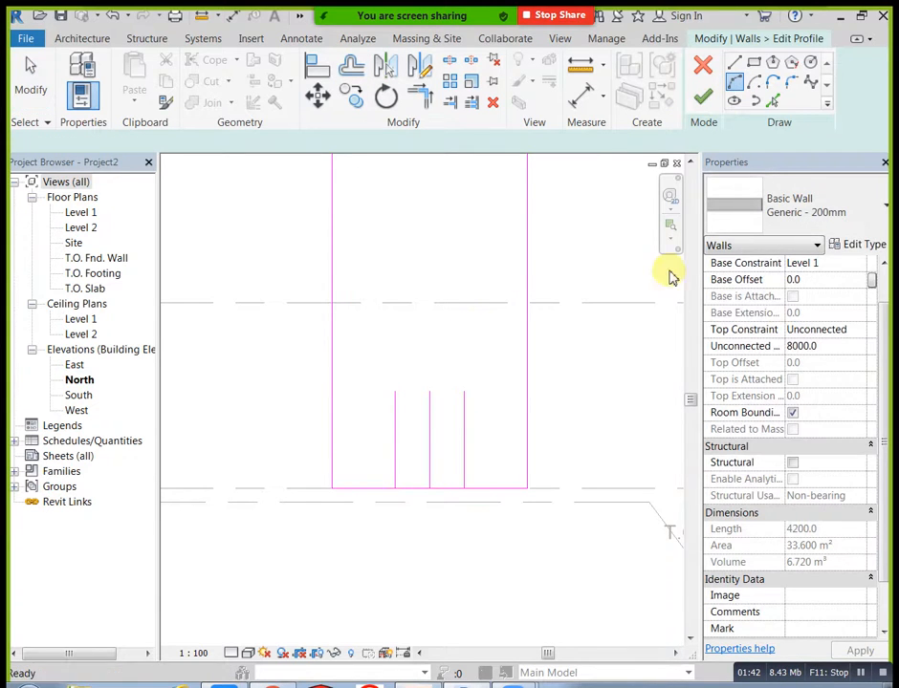
{"action": "left_click", "coordinate": [395, 391]}
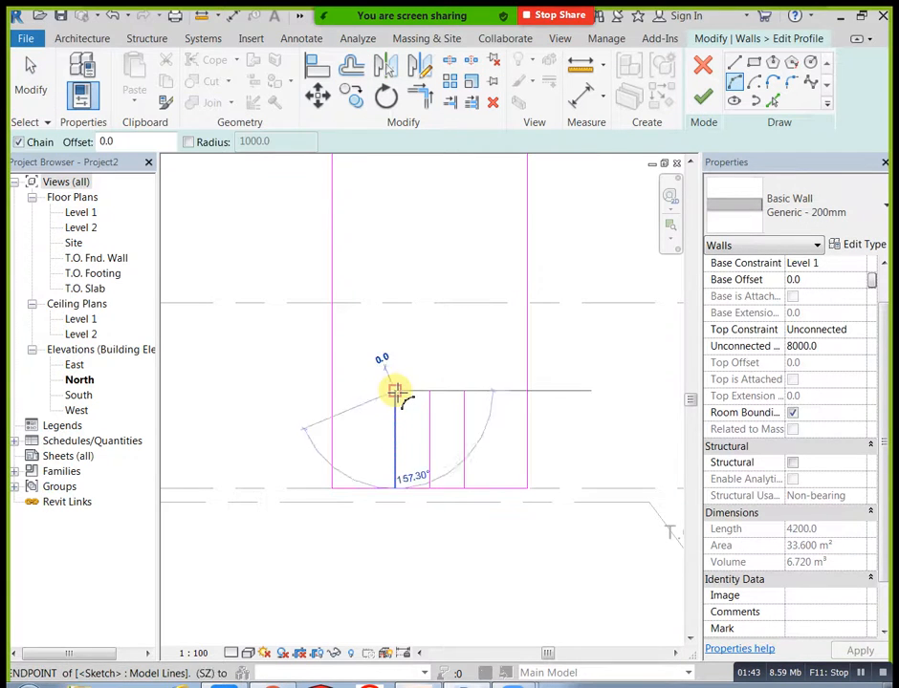
{"action": "left_click", "coordinate": [463, 392]}
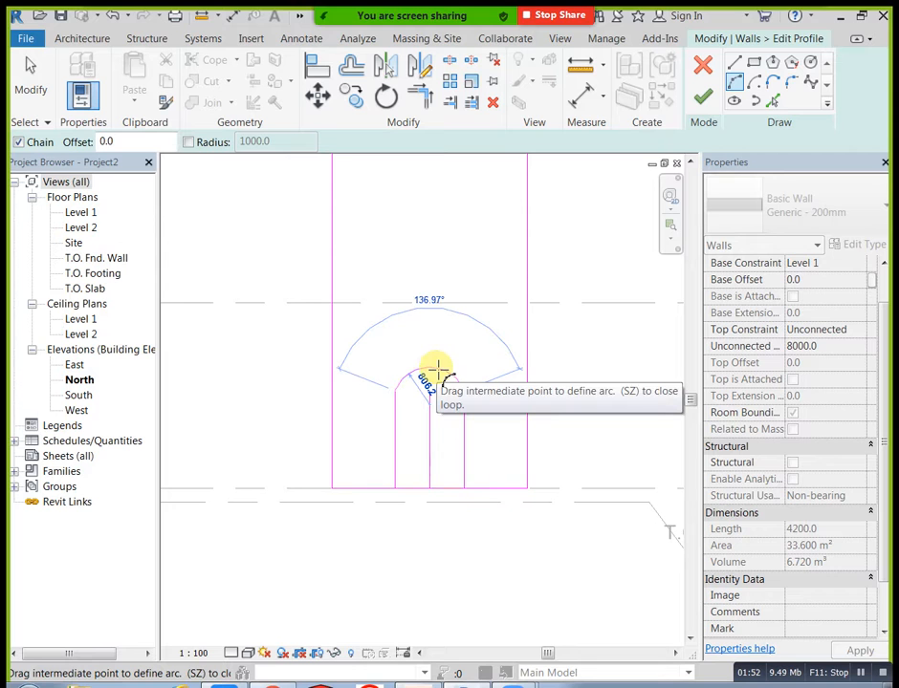
{"action": "left_click", "coordinate": [436, 371]}
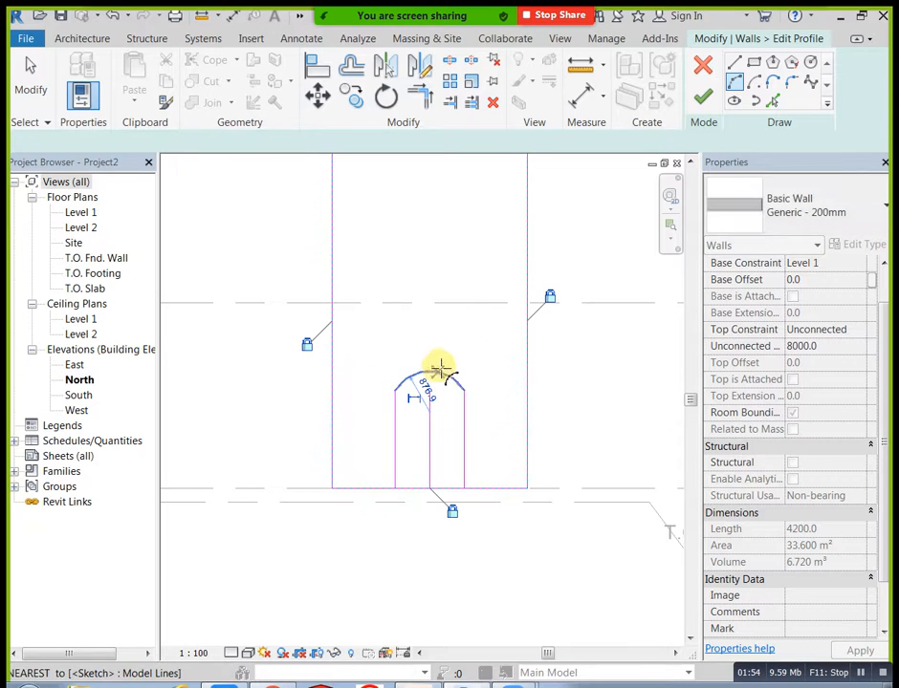
{"action": "scroll", "coordinate": [446, 392], "scroll_direction": "up", "scroll_amount": 2}
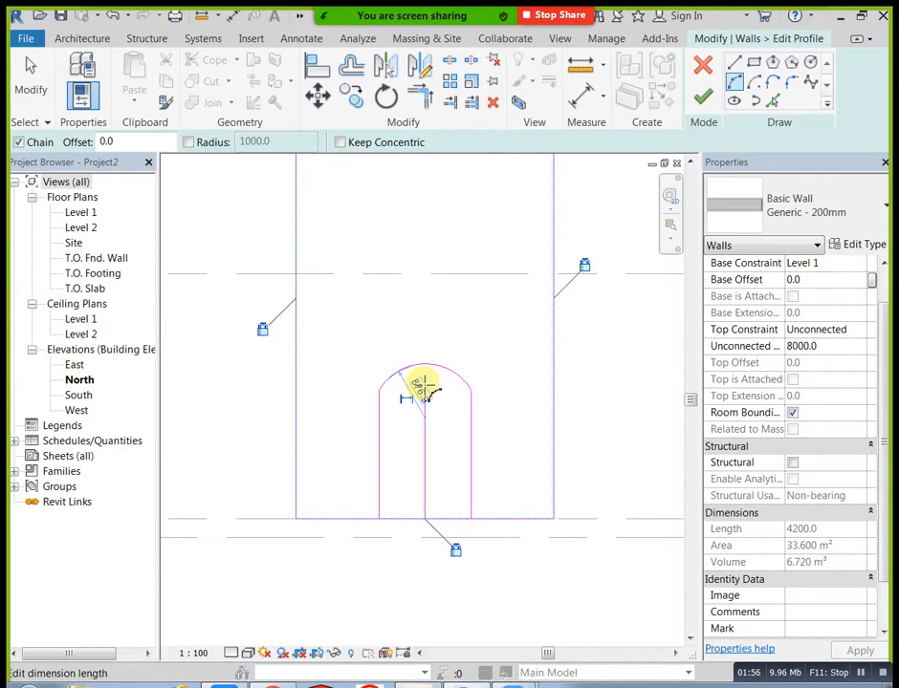
{"action": "key", "text": "Escape"}
{"action": "key", "text": "Escape"}
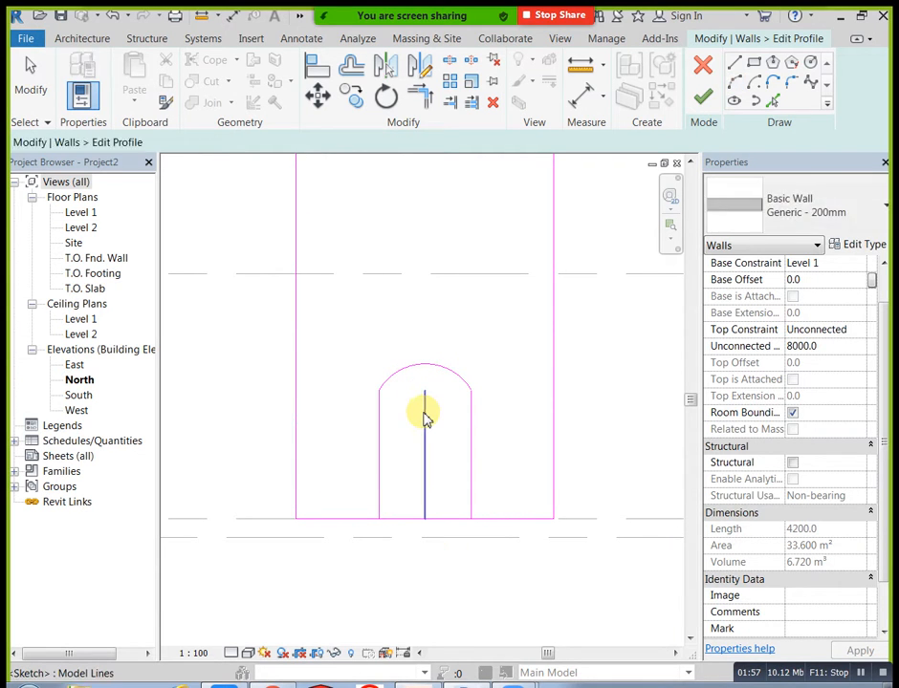
{"action": "left_click", "coordinate": [425, 413]}
{"action": "key", "text": "Delete"}
Try to trim the unsplit bottom edge of the wall profile to the arched opening's vertical sides
{"action": "scroll", "coordinate": [430, 430], "scroll_direction": "up", "scroll_amount": 3}
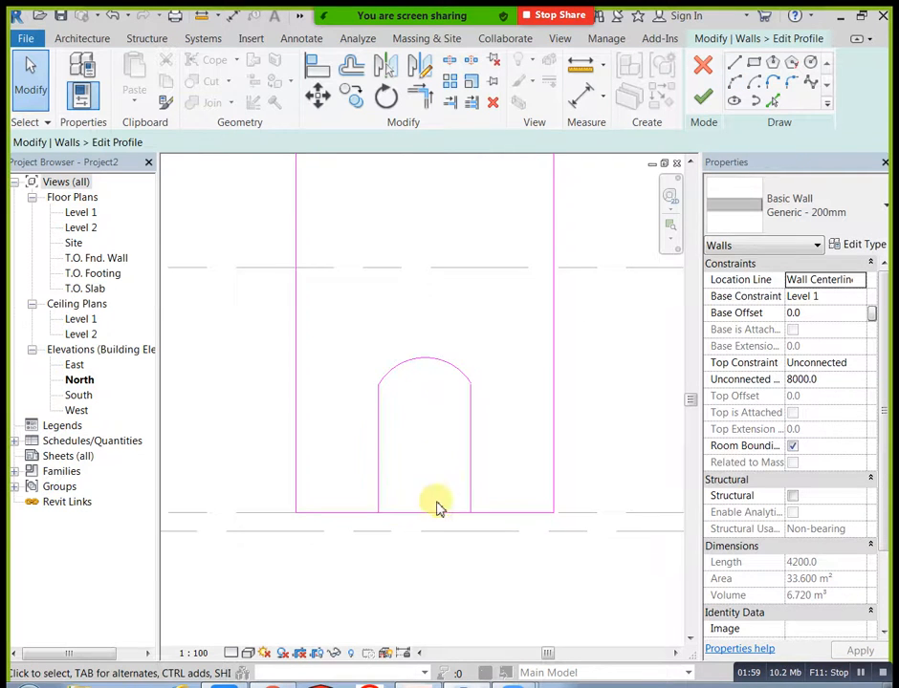
{"action": "left_click", "coordinate": [422, 96]}
{"action": "left_click", "coordinate": [363, 507]}
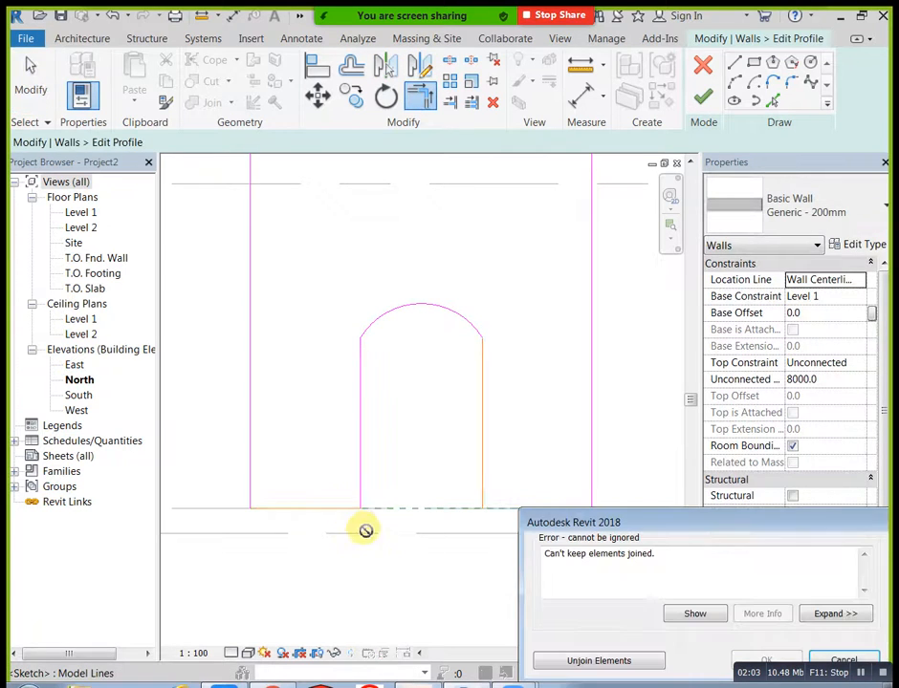
{"action": "left_click_drag", "start_coordinate": [626, 527], "coordinate": [602, 399]}
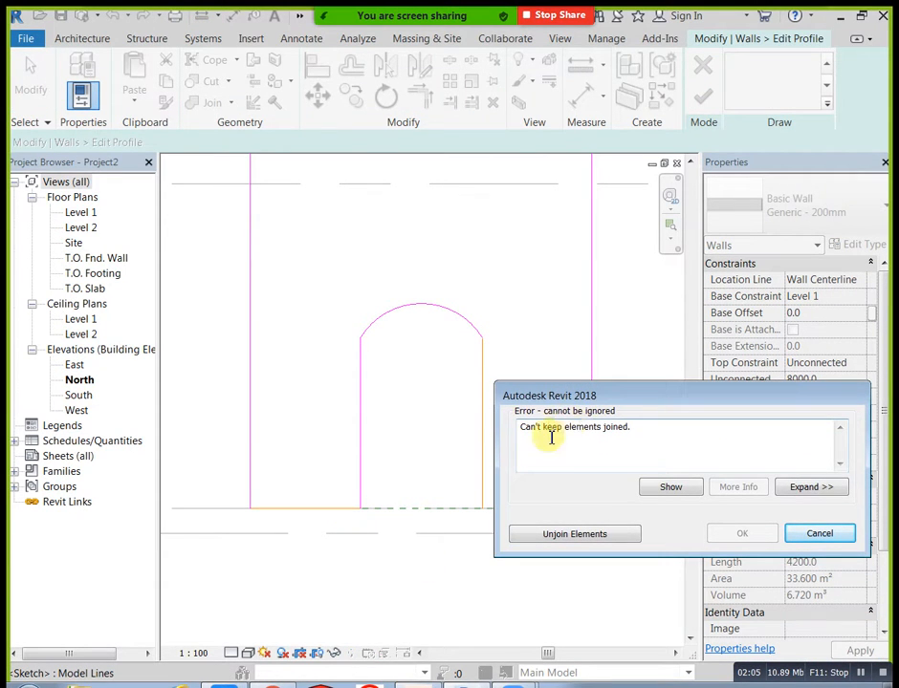
{"action": "left_click", "coordinate": [815, 534]}
{"action": "key", "text": "Escape"}
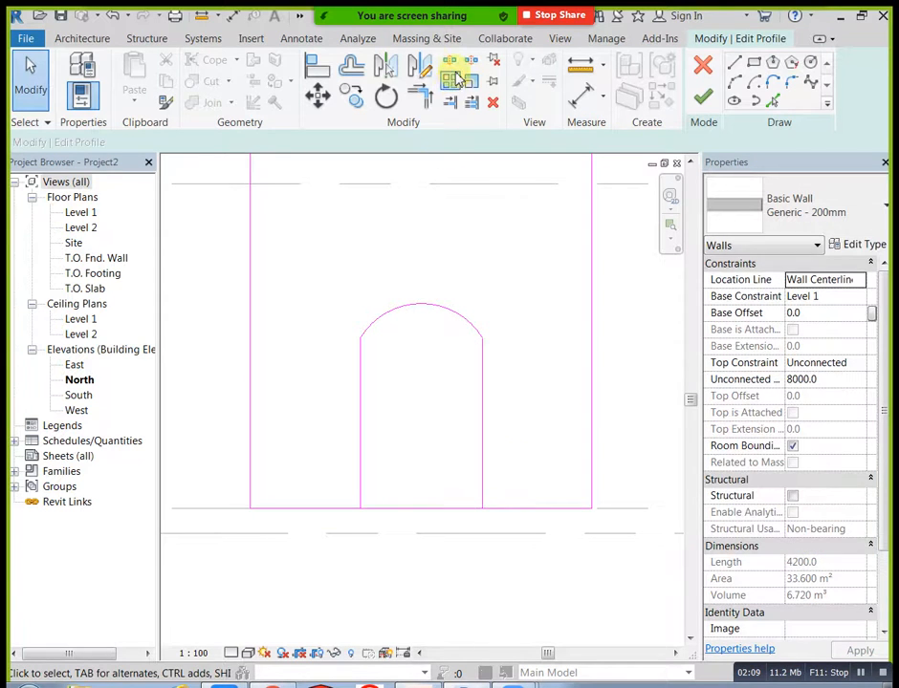
Split the wall profile's bottom edge inside the arched opening and trim both halves to the opening's vertical sides
{"action": "left_click", "coordinate": [453, 63]}
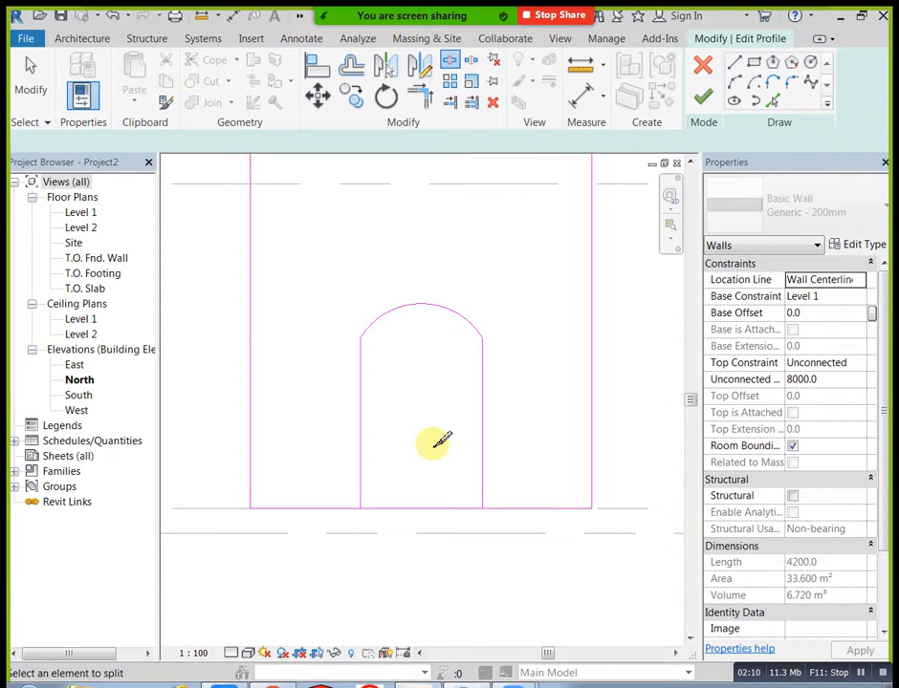
{"action": "left_click", "coordinate": [424, 508]}
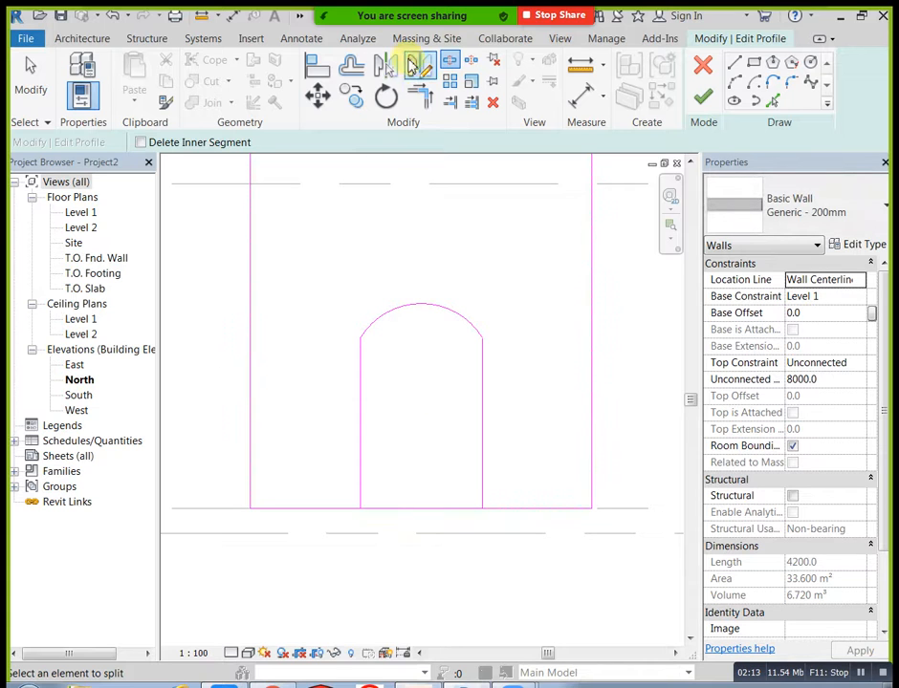
{"action": "left_click", "coordinate": [417, 95]}
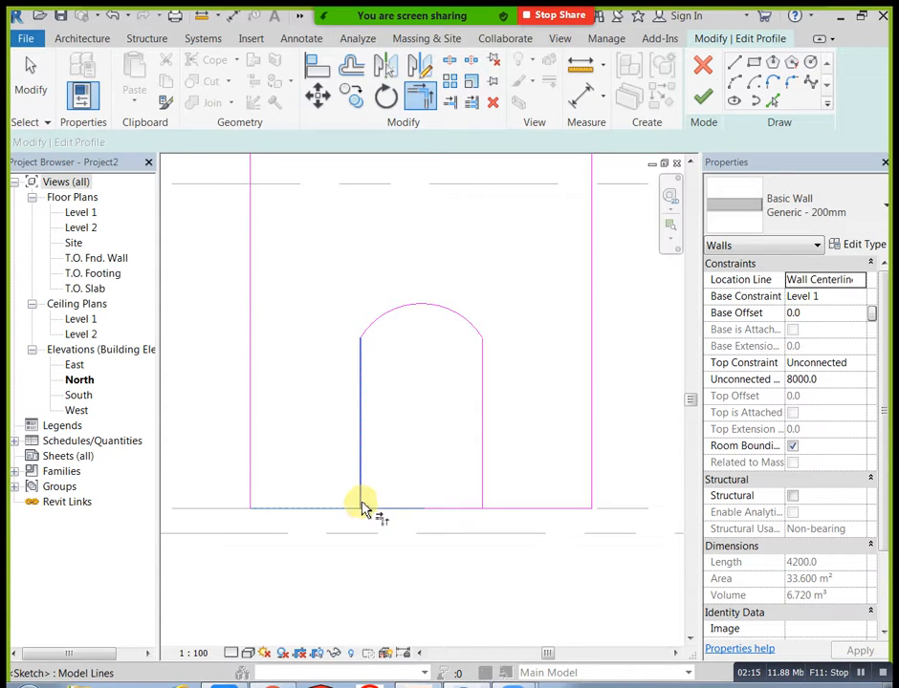
{"action": "left_click", "coordinate": [485, 504]}
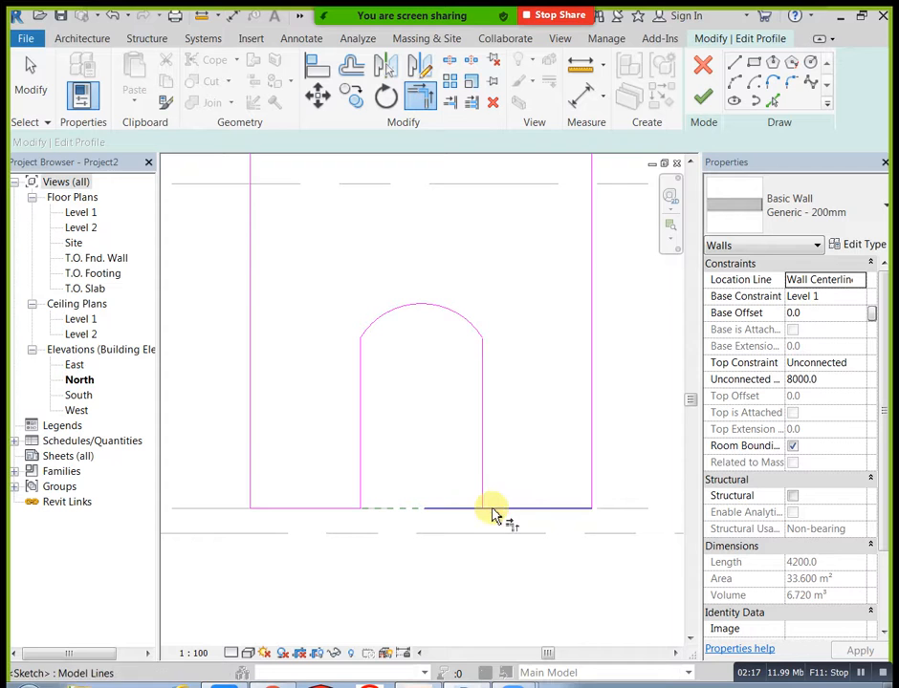
{"action": "left_click", "coordinate": [486, 501]}
{"action": "key", "text": "Escape"}
Try to lower the top edge of the wall's profile sketch to Level 2
{"action": "scroll", "coordinate": [526, 436], "scroll_direction": "down", "scroll_amount": 2}
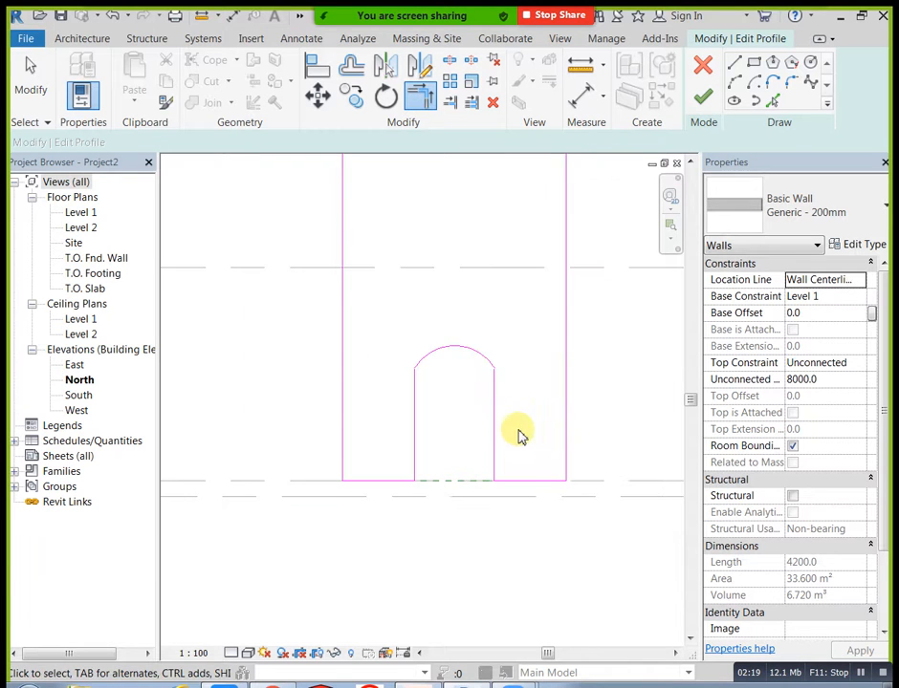
{"action": "middle_click_drag", "start_coordinate": [517, 435], "coordinate": [508, 497]}
{"action": "scroll", "coordinate": [495, 468], "scroll_direction": "down", "scroll_amount": 1}
{"action": "left_click", "coordinate": [453, 228]}
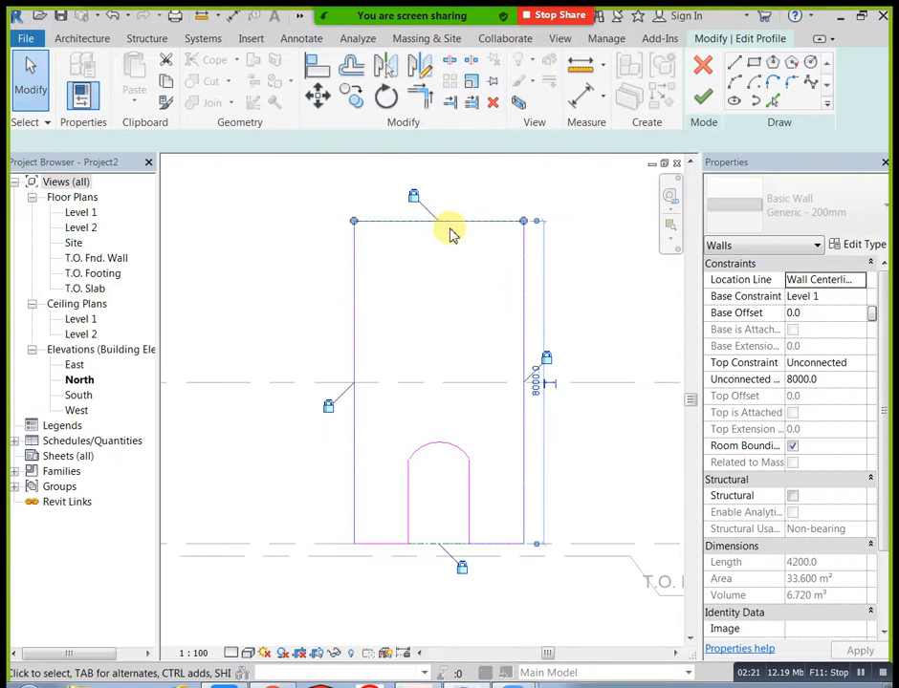
{"action": "mouse_move", "coordinate": [431, 306]}
{"action": "left_mouse_down"}
{"action": "mouse_move", "coordinate": [427, 367]}
{"action": "mouse_move", "coordinate": [436, 382]}
{"action": "left_mouse_up"}
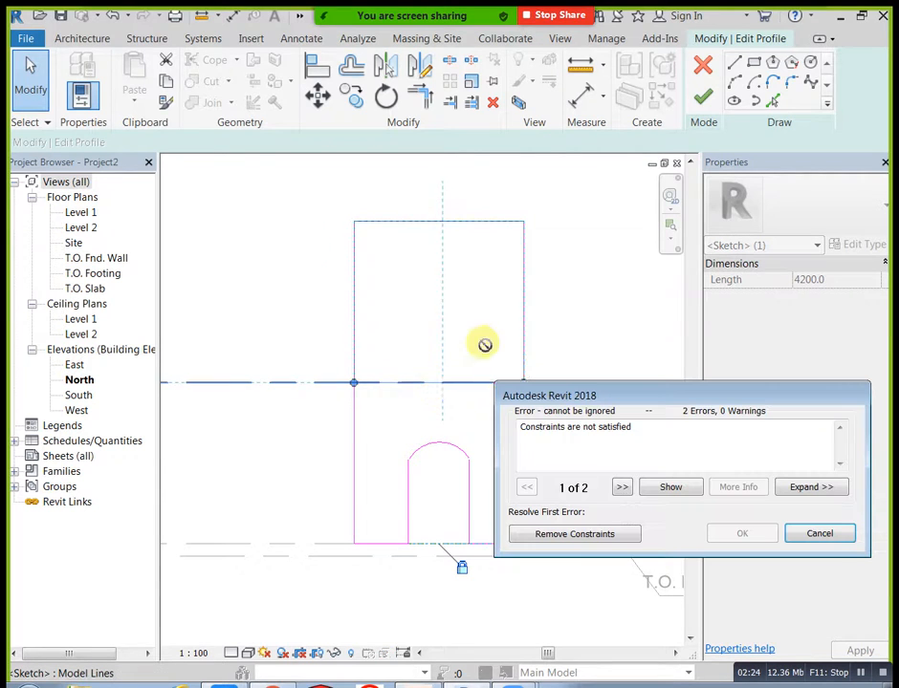
{"action": "left_click", "coordinate": [818, 534]}
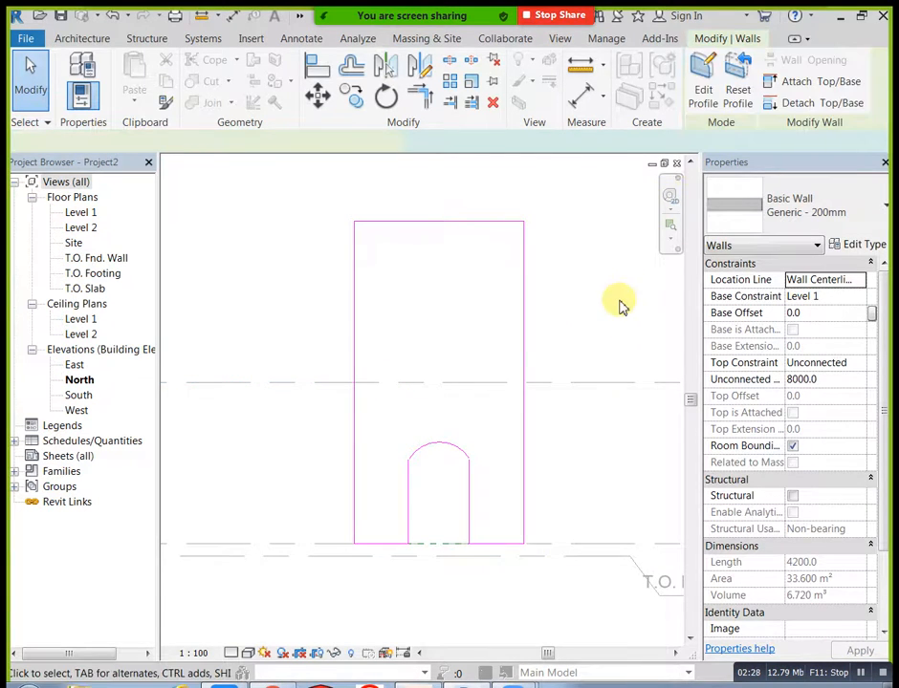
Finish the profile edit and lower the top of the arched-opening wall to Level 2
{"action": "left_click_drag", "start_coordinate": [438, 221], "coordinate": [435, 383]}
{"action": "left_click", "coordinate": [564, 301]}
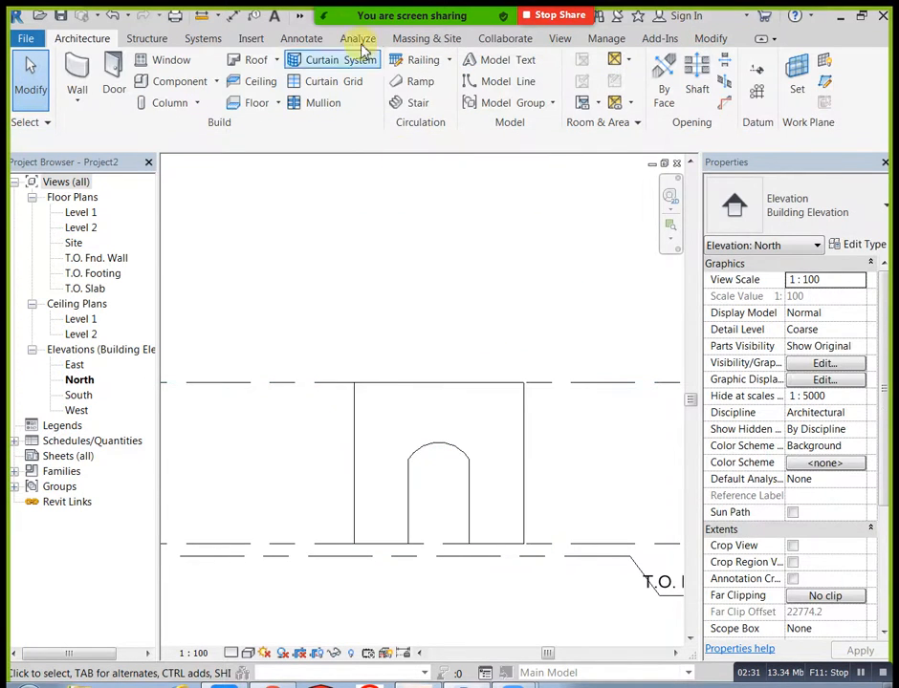
Show the wall in the default 3D view with Fine detail level and a filled-surface visual style
{"action": "left_click", "coordinate": [562, 40]}
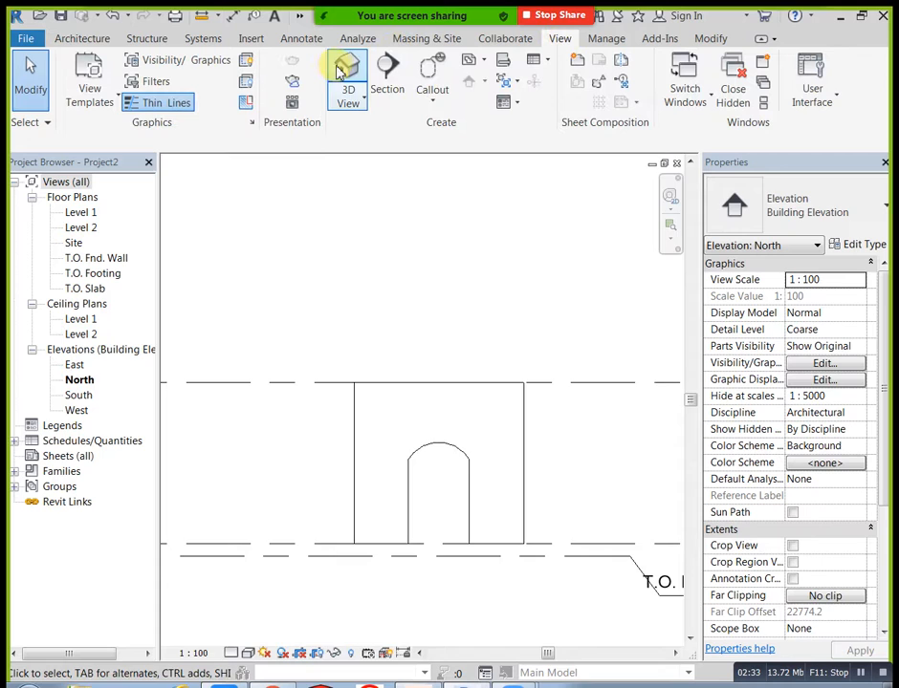
{"action": "left_click", "coordinate": [344, 72]}
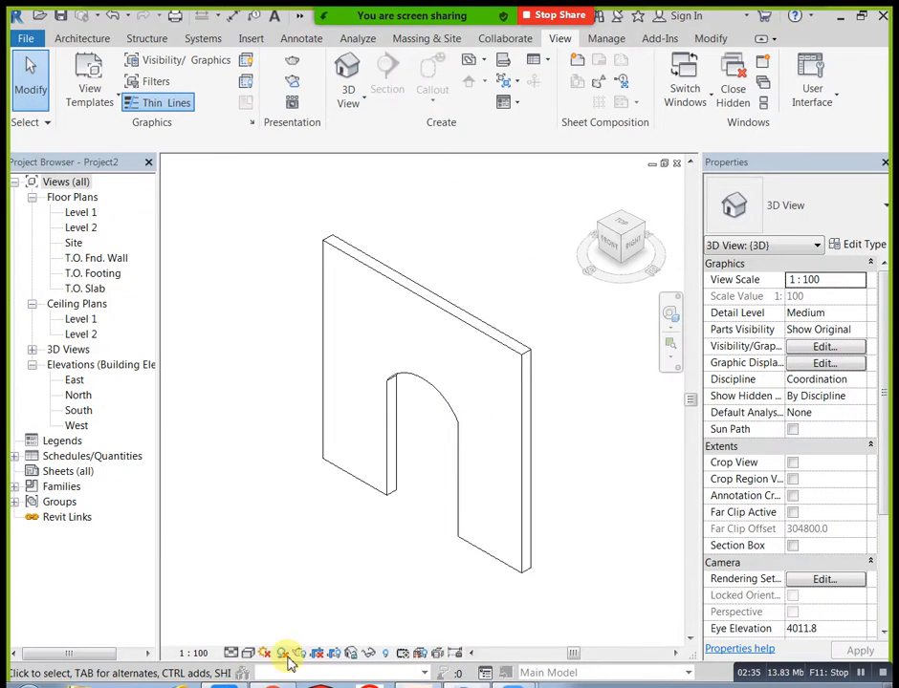
{"action": "left_click", "coordinate": [231, 653]}
{"action": "left_click", "coordinate": [248, 634]}
{"action": "left_click", "coordinate": [247, 653]}
{"action": "left_click", "coordinate": [273, 619]}
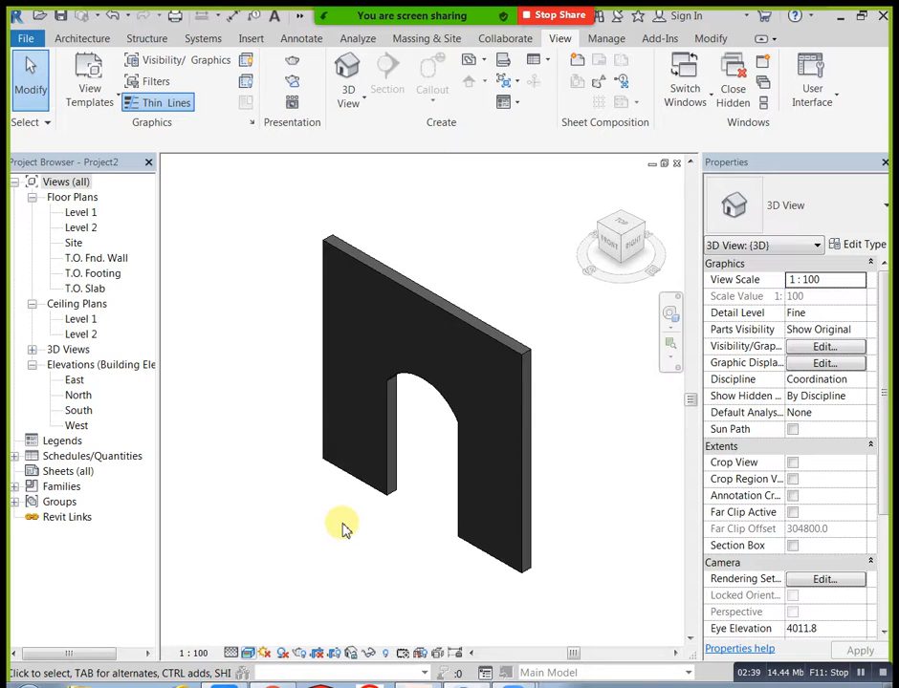
Orbit to the front of the wall with the arched opening and delete it
{"action": "middle_click_drag", "start_coordinate": [342, 534], "coordinate": [417, 412], "text": "shift"}
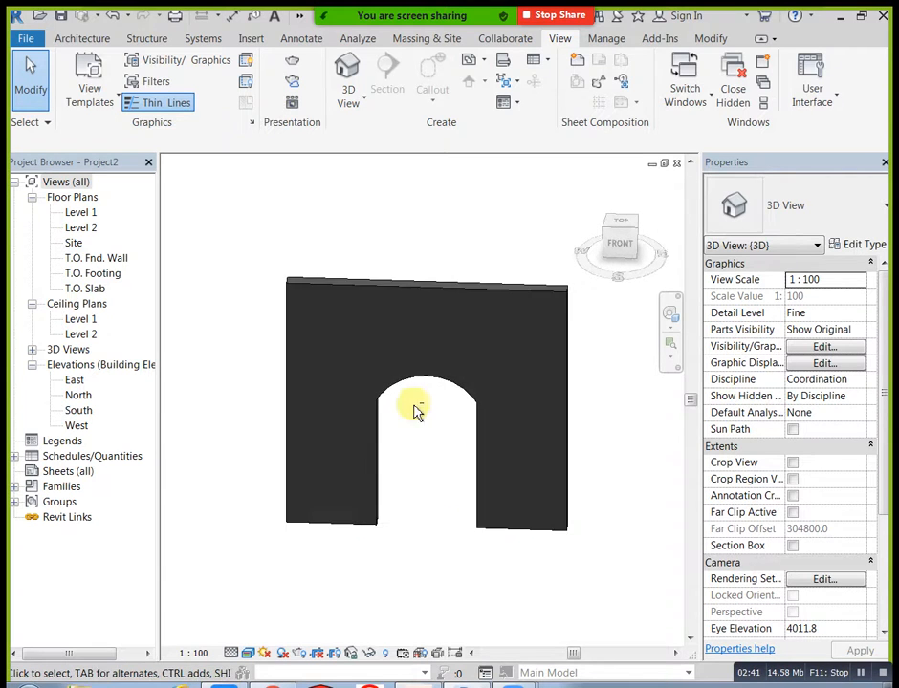
{"action": "middle_click_drag", "start_coordinate": [581, 377], "coordinate": [530, 382]}
{"action": "left_click_drag", "start_coordinate": [545, 361], "coordinate": [448, 281]}
{"action": "key", "text": "Delete"}
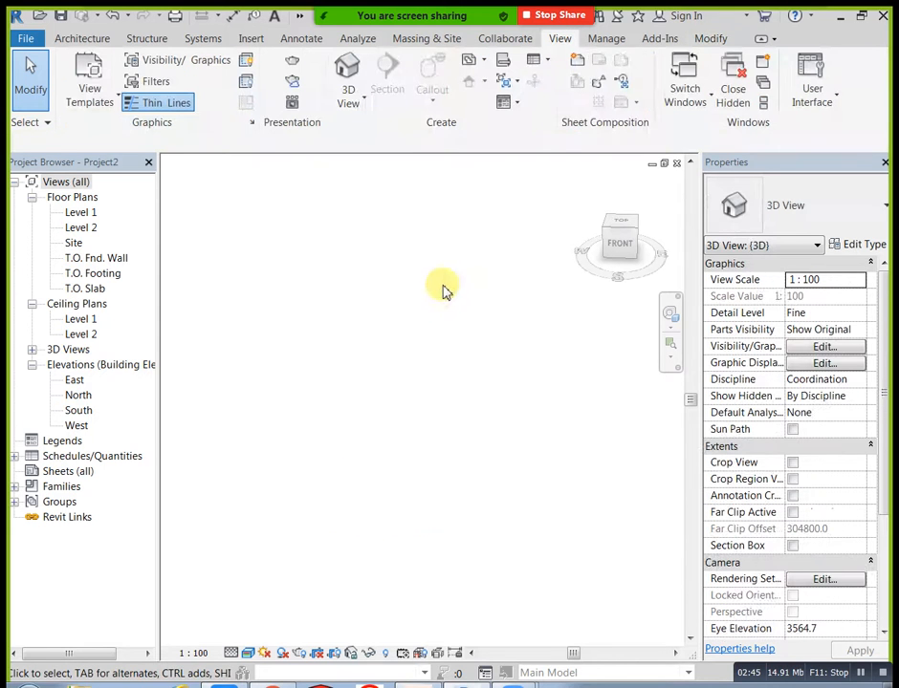
On the Level 1 floor plan, draw a rectangle of Generic - 200mm walls up to Level 2, about 15600 by 16400 mm
{"action": "double_click", "coordinate": [82, 213]}
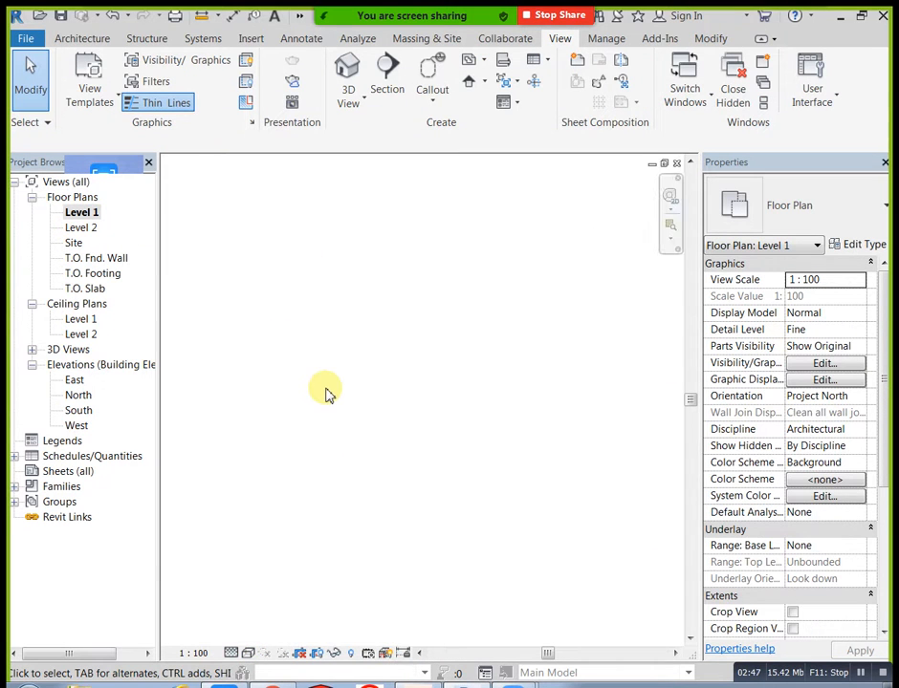
{"action": "left_click", "coordinate": [63, 38]}
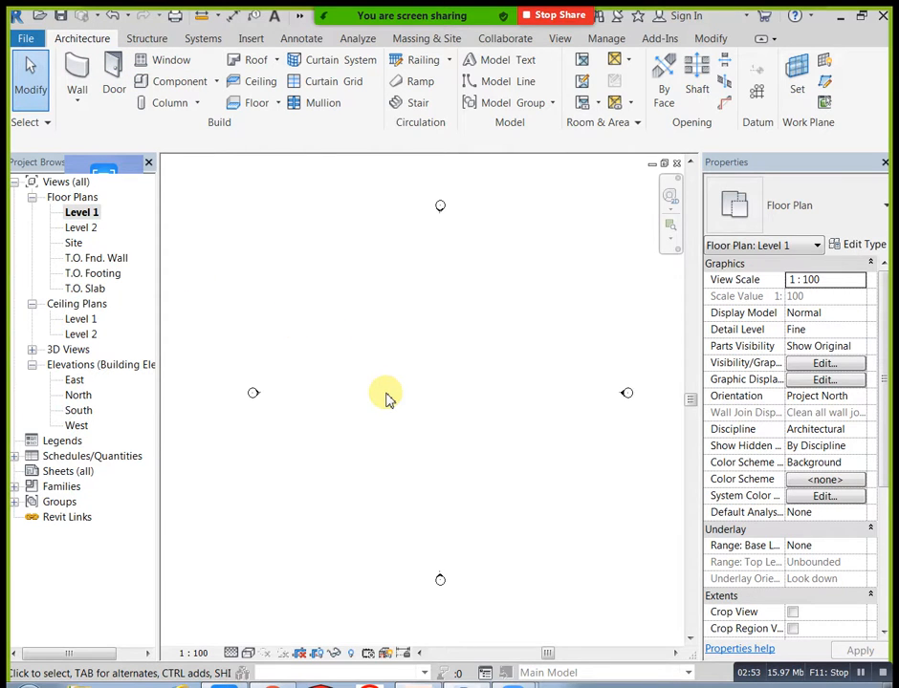
{"action": "left_click", "coordinate": [76, 74]}
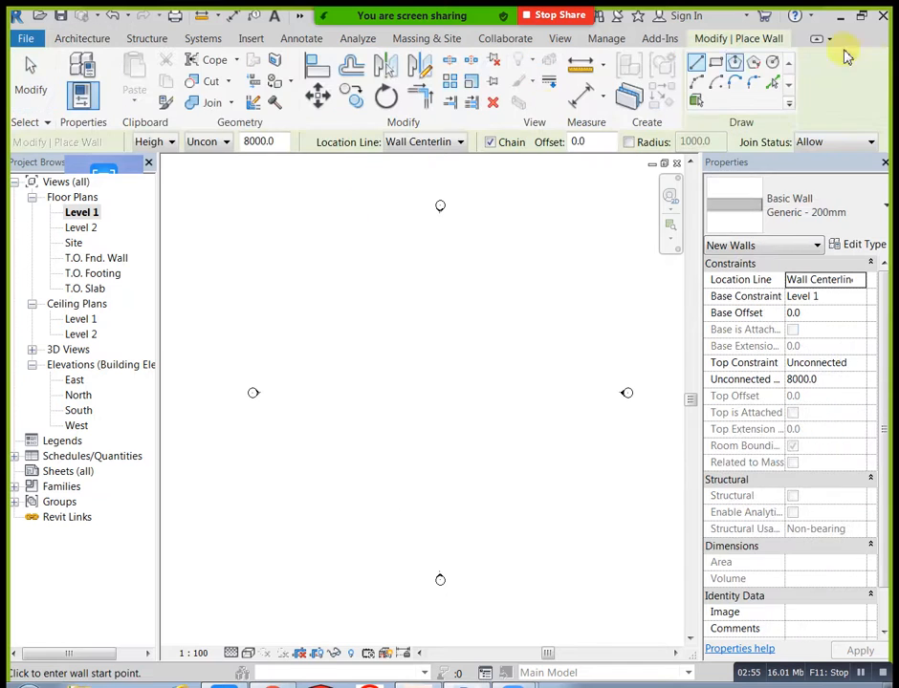
{"action": "left_click", "coordinate": [215, 144]}
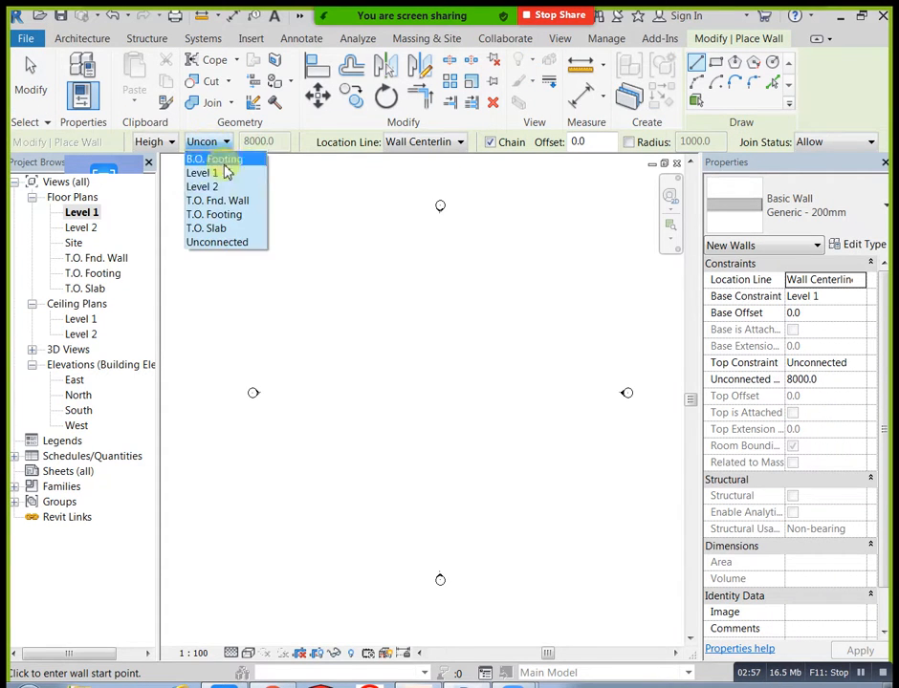
{"action": "left_click", "coordinate": [200, 184]}
{"action": "left_click", "coordinate": [717, 63]}
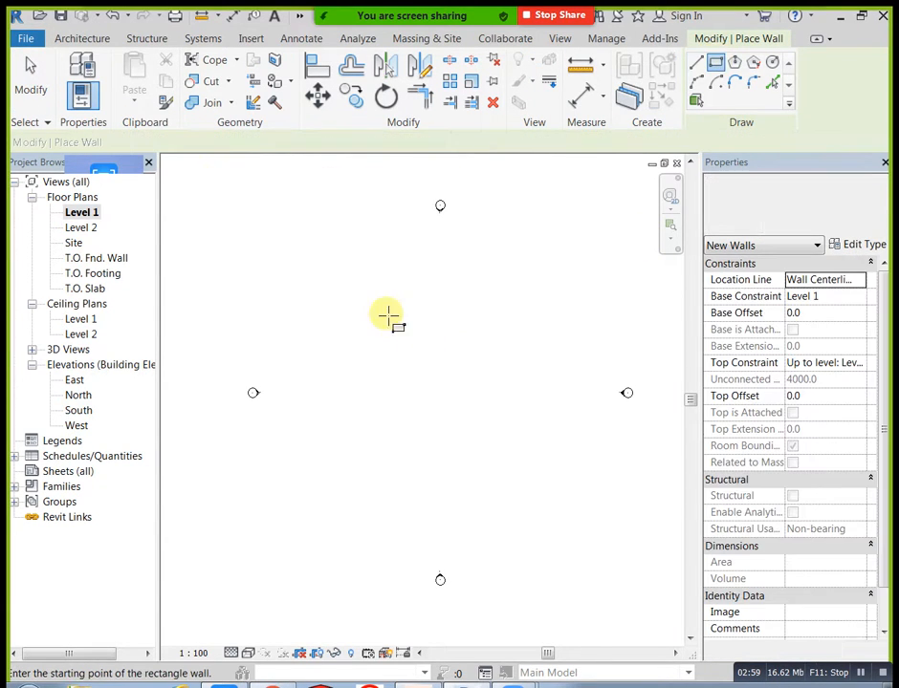
{"action": "scroll", "coordinate": [421, 352], "scroll_direction": "up", "scroll_amount": 2}
{"action": "middle_click_drag", "start_coordinate": [420, 353], "coordinate": [334, 365]}
{"action": "middle_click_drag", "start_coordinate": [281, 317], "coordinate": [371, 301]}
{"action": "left_click", "coordinate": [343, 302]}
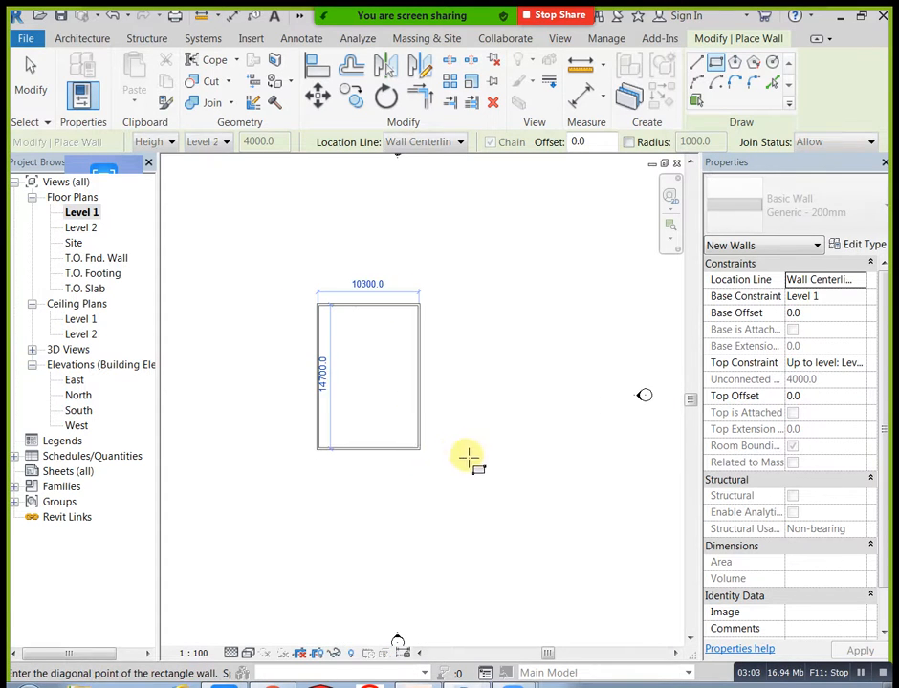
{"action": "left_click", "coordinate": [474, 468]}
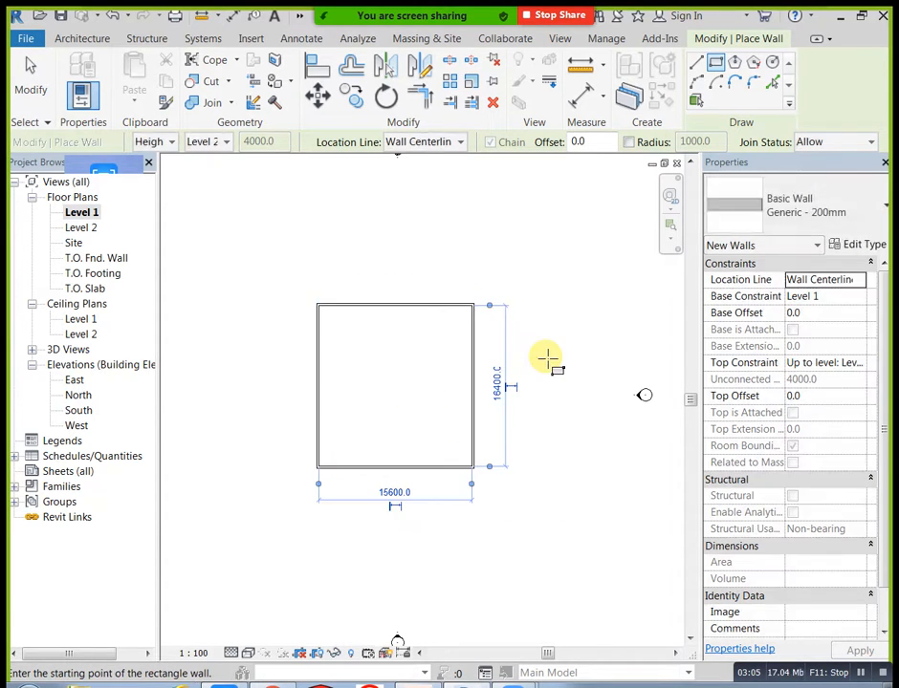
{"action": "key", "text": "Escape"}
{"action": "key", "text": "Escape"}
Draw a horizontal interior wall about 10600 mm long from the left outer wall, in the upper part of the plan
{"action": "scroll", "coordinate": [518, 411], "scroll_direction": "up", "scroll_amount": 1}
{"action": "left_click", "coordinate": [76, 76]}
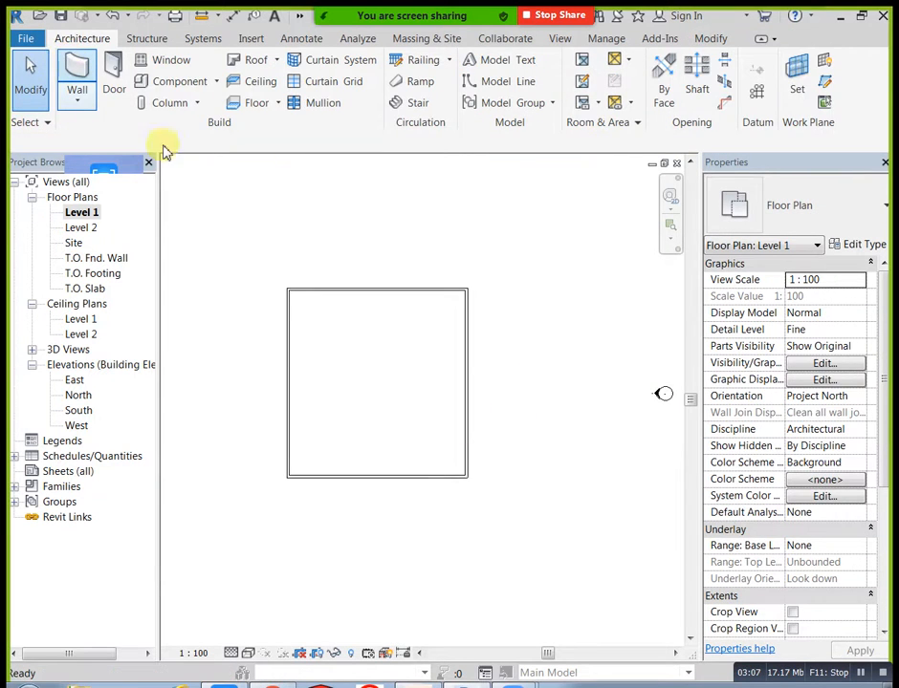
{"action": "scroll", "coordinate": [287, 359], "scroll_direction": "up", "scroll_amount": 1}
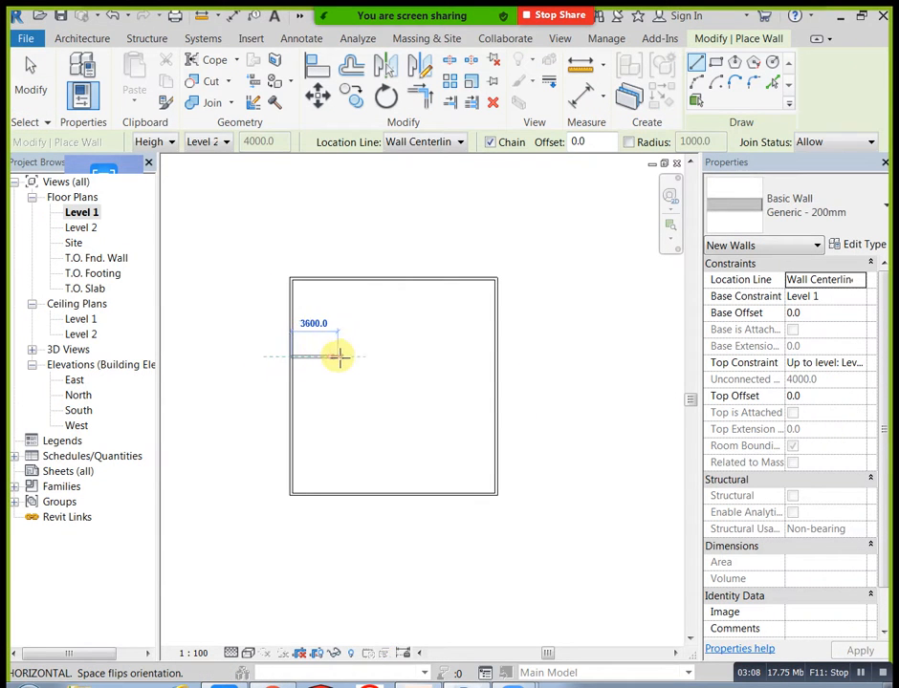
{"action": "left_click", "coordinate": [429, 358]}
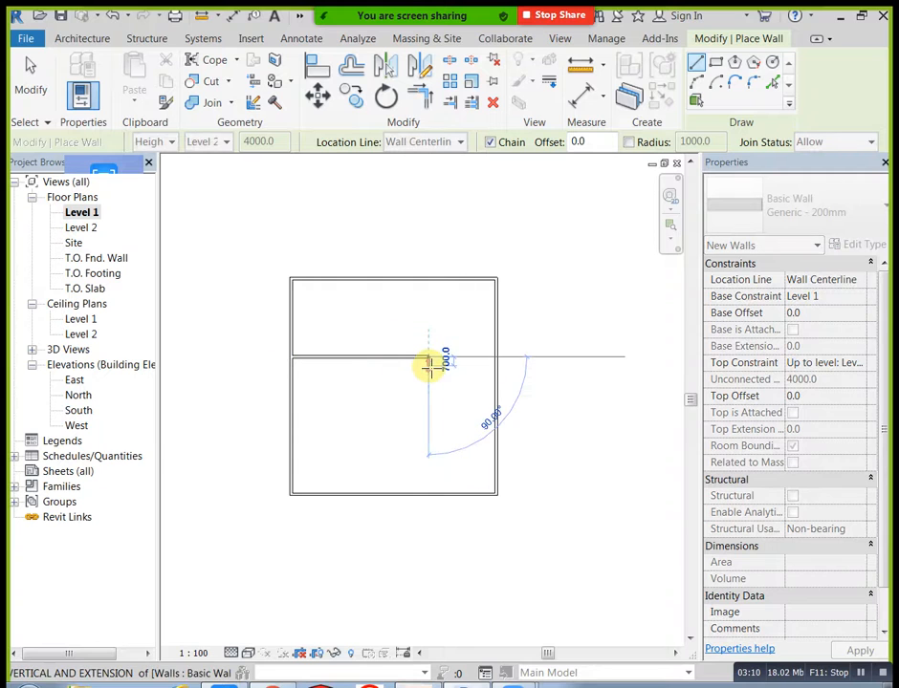
{"action": "key", "text": "Escape"}
{"action": "key", "text": "Escape"}
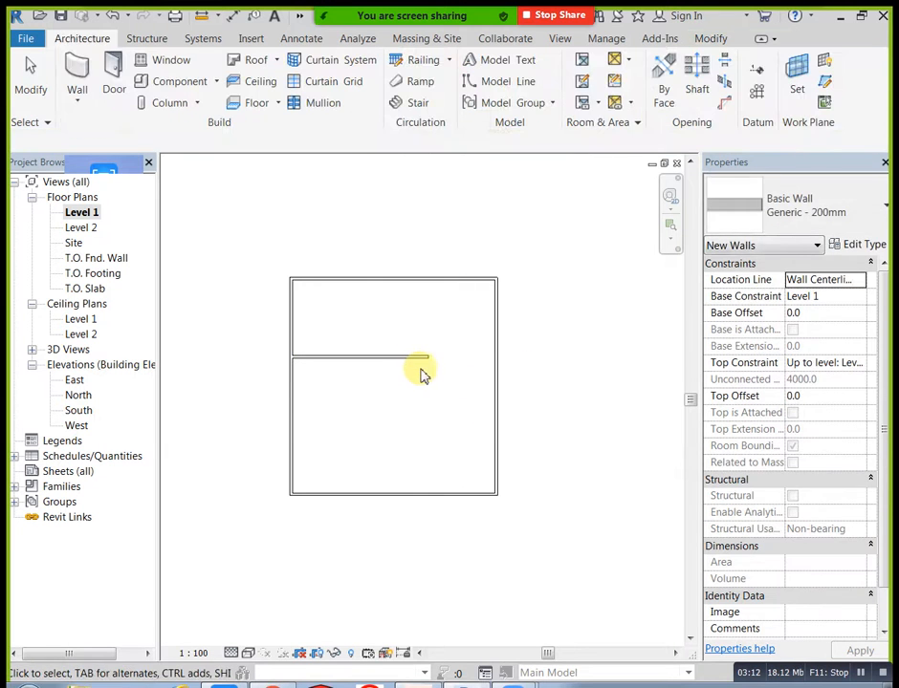
{"action": "scroll", "coordinate": [431, 373], "scroll_direction": "up", "scroll_amount": 2}
{"action": "left_click", "coordinate": [407, 354]}
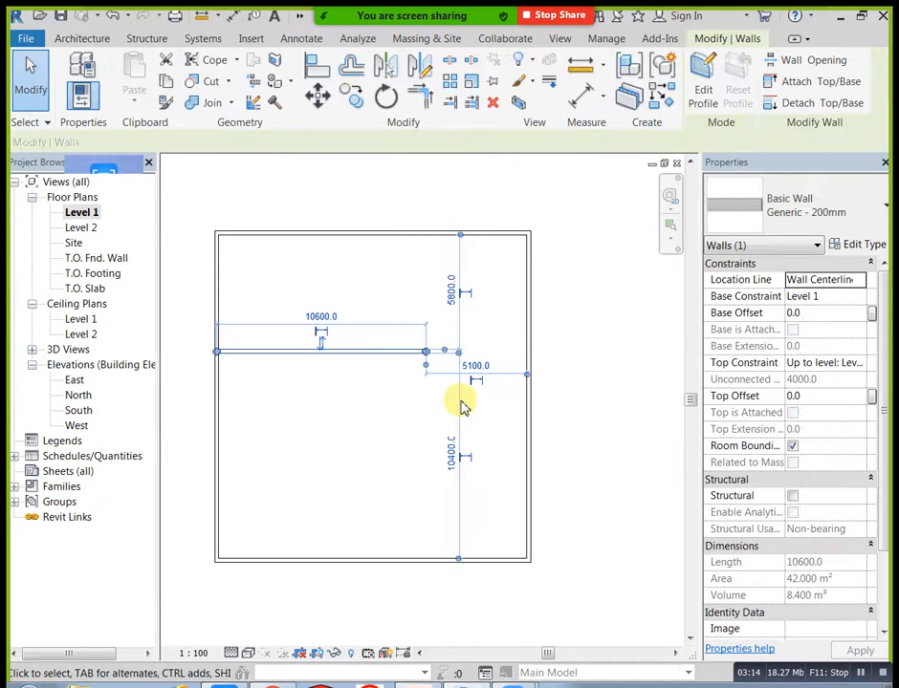
{"action": "key", "text": "Escape"}
Draw two vertical walls up to the upper outer wall, from the horizontal partition's free end and from its midpoint
{"action": "left_click", "coordinate": [76, 86]}
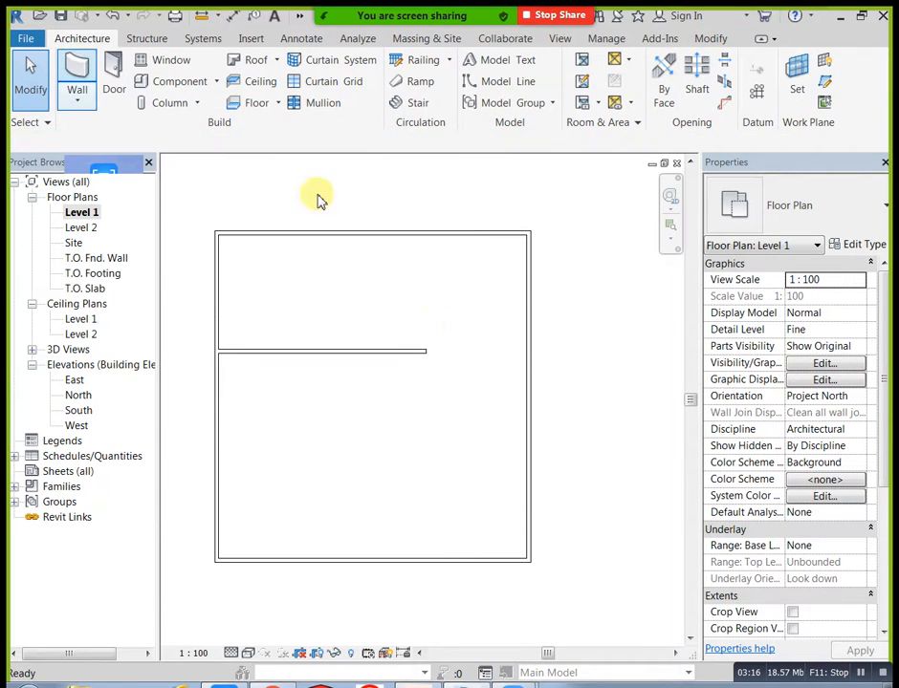
{"action": "left_click", "coordinate": [427, 352]}
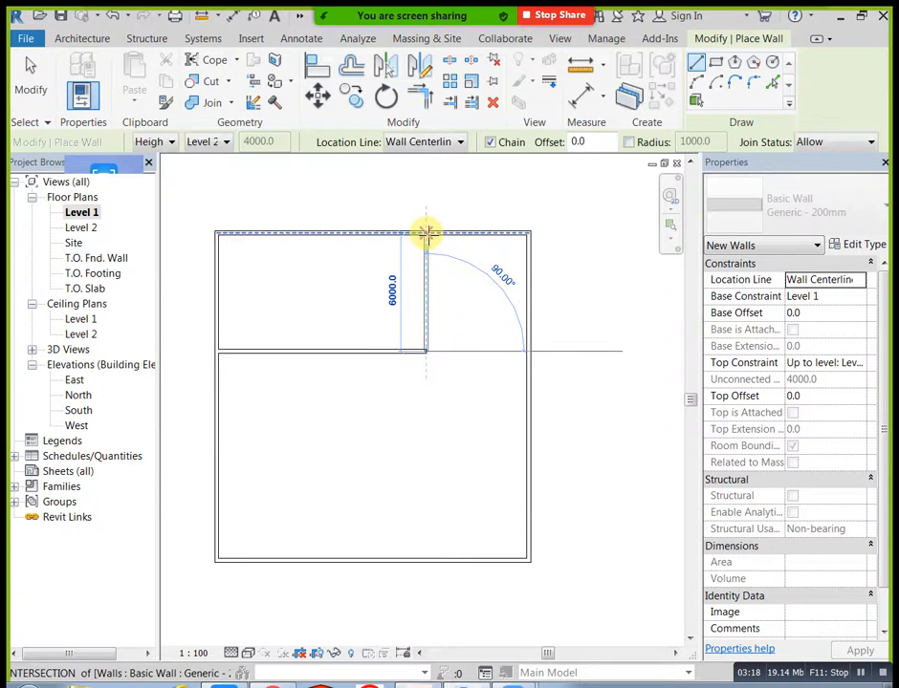
{"action": "left_click", "coordinate": [427, 235]}
{"action": "key", "text": "Escape"}
{"action": "left_click", "coordinate": [322, 353]}
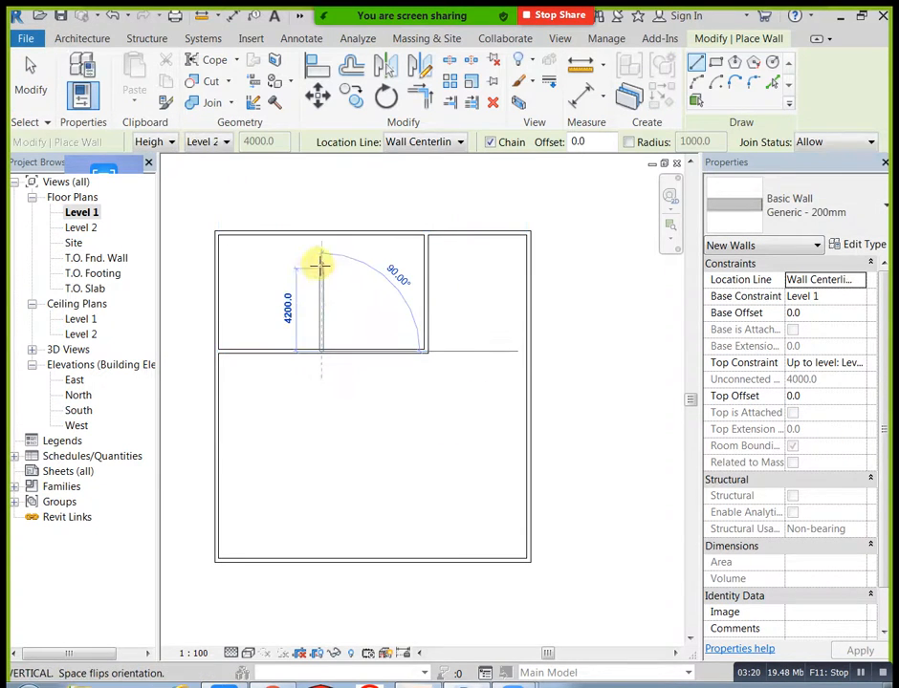
{"action": "left_click", "coordinate": [325, 237]}
{"action": "key", "text": "Escape"}
Enclose the lower-left room with a horizontal wall from the left outer wall and a vertical wall down to the lower outer wall
{"action": "middle_click_drag", "start_coordinate": [377, 426], "coordinate": [345, 379]}
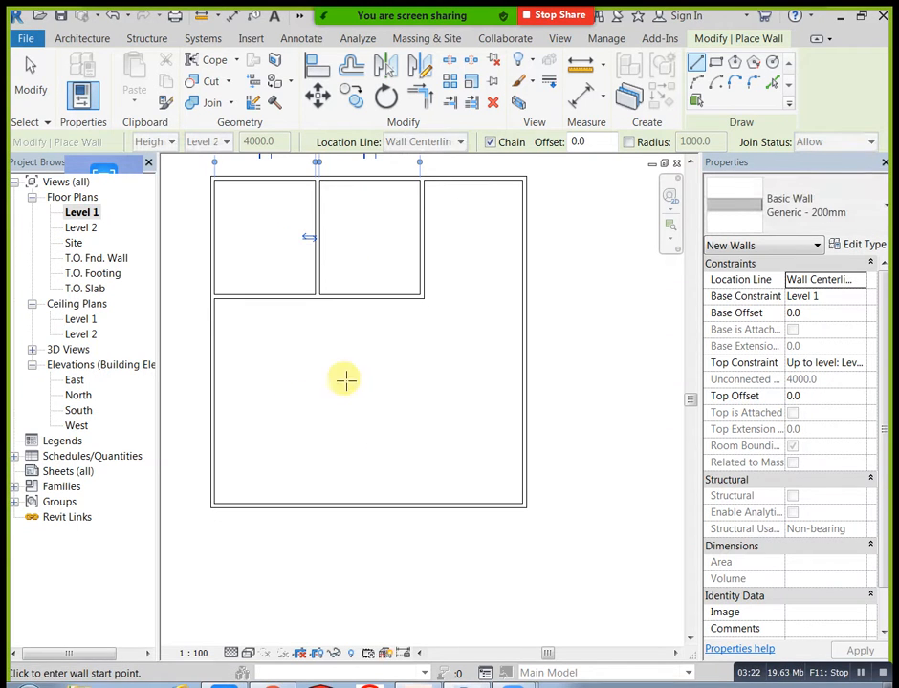
{"action": "left_click", "coordinate": [216, 386]}
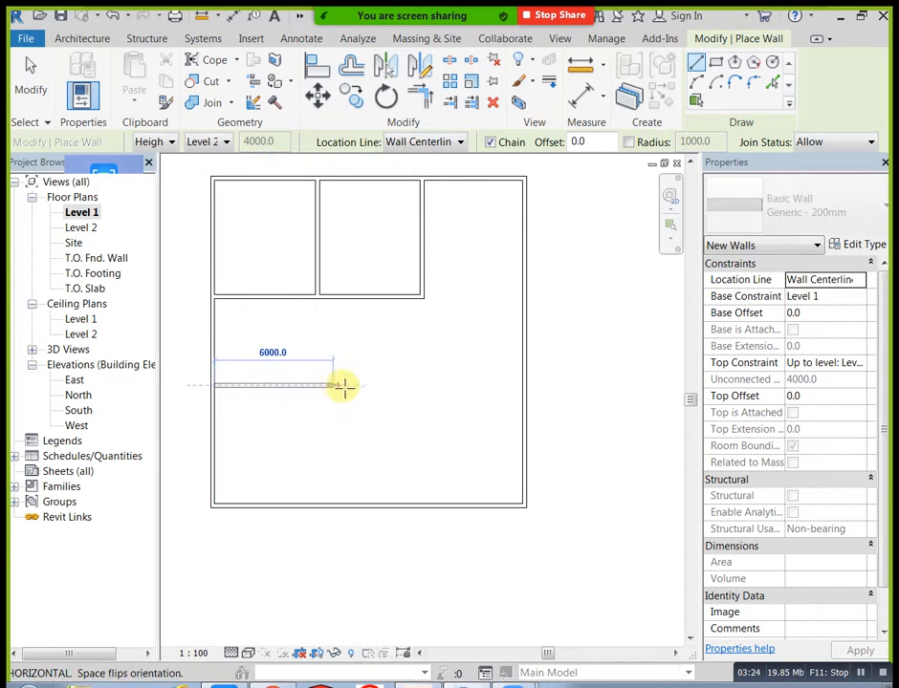
{"action": "left_click", "coordinate": [345, 385]}
{"action": "left_click", "coordinate": [347, 507]}
{"action": "key", "text": "Escape"}
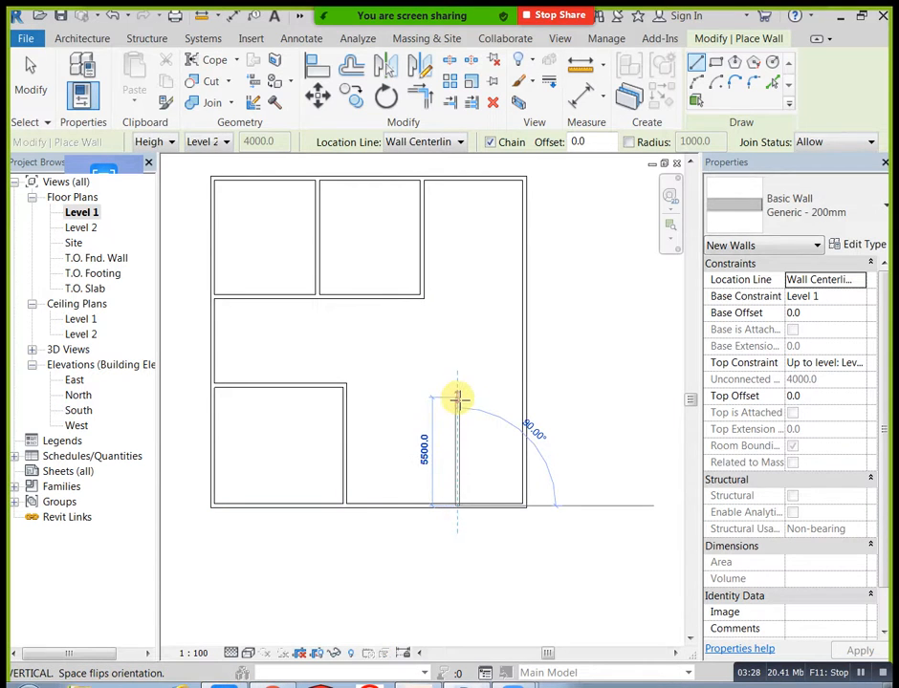
Enclose the lower-right room with a vertical wall about 5500 mm long from the lower outer wall and a horizontal wall to the right outer wall
{"action": "left_click", "coordinate": [458, 396]}
{"action": "left_click", "coordinate": [524, 395]}
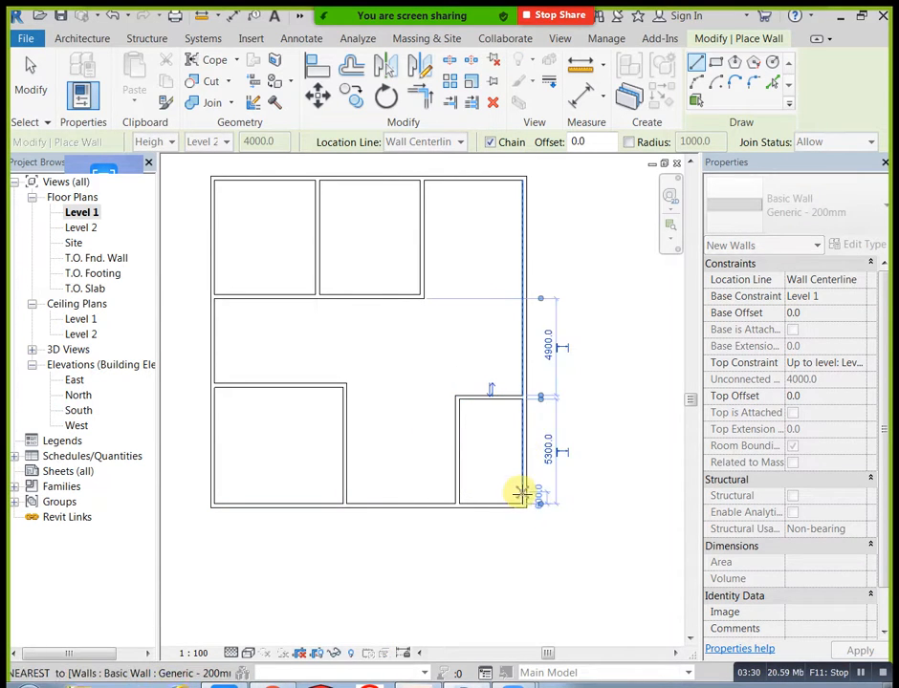
{"action": "key", "text": "Escape"}
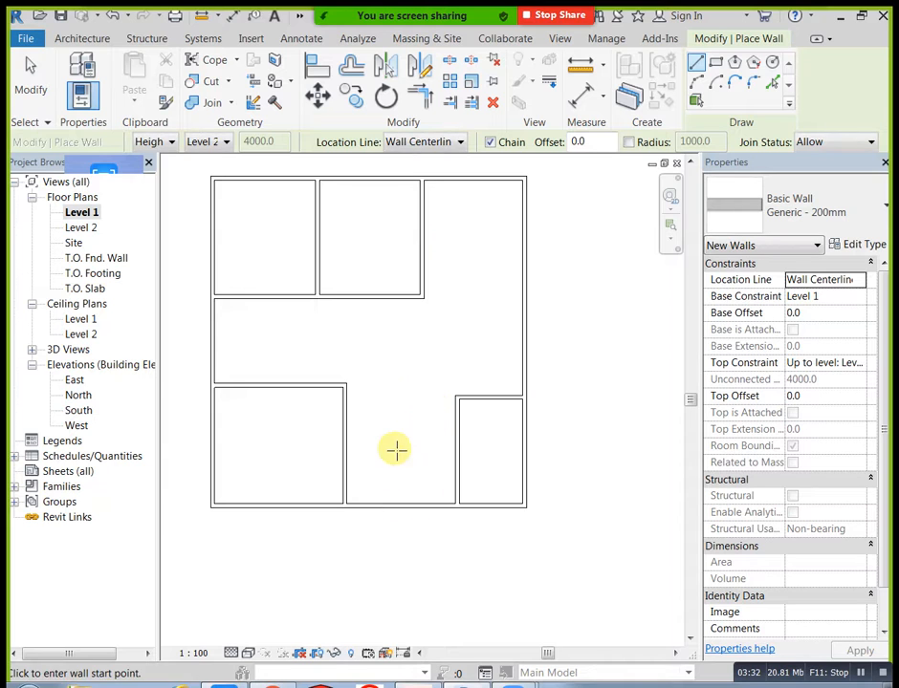
{"action": "middle_click_drag", "start_coordinate": [574, 341], "coordinate": [568, 415]}
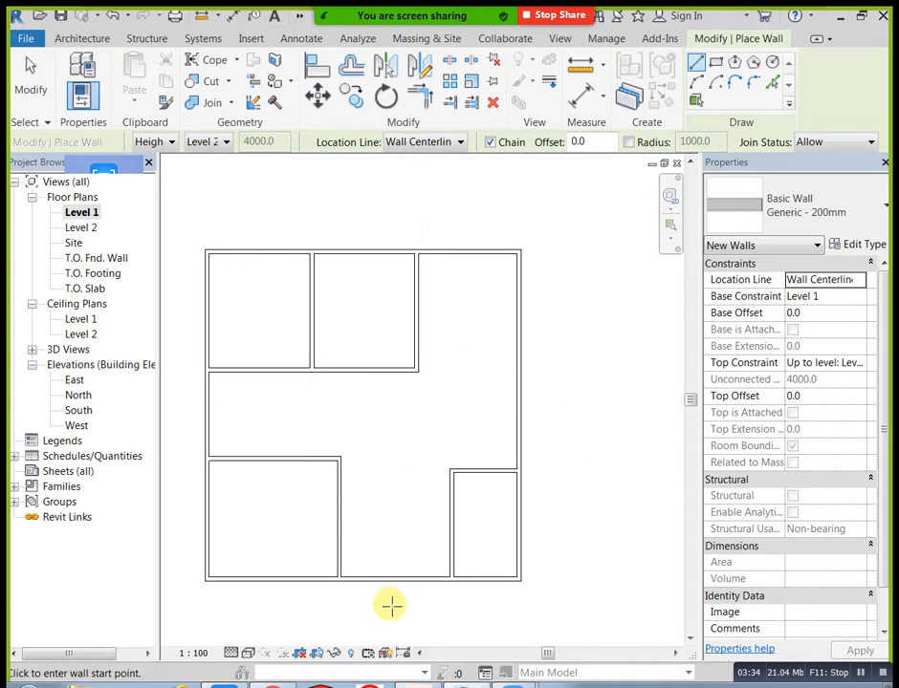
Draw a horizontal wall about 5200 mm long across the upper-right bay, and split the space above it with a vertical wall at its midpoint
{"action": "left_click", "coordinate": [416, 299]}
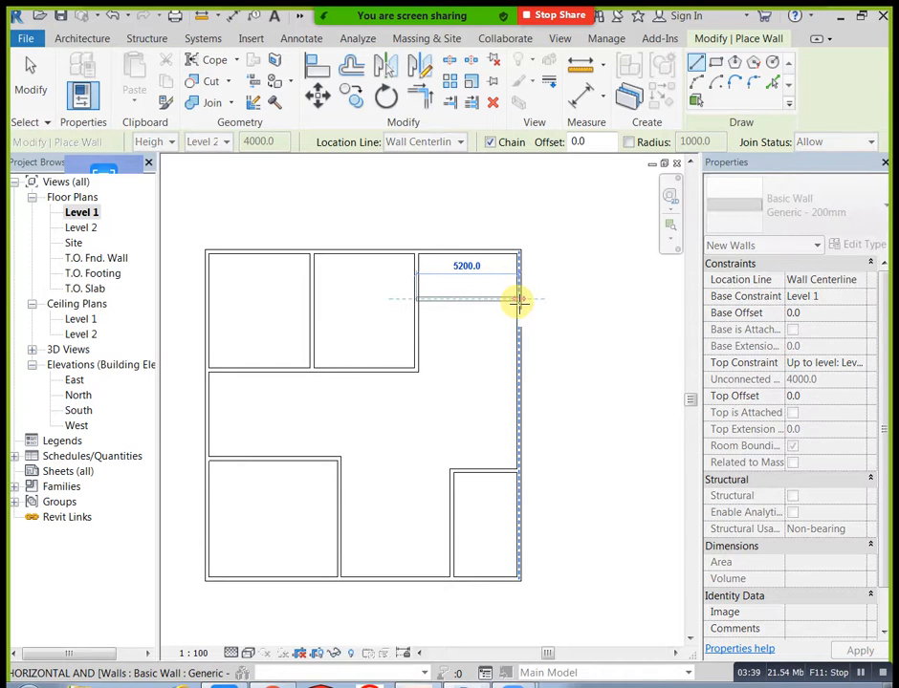
{"action": "left_click", "coordinate": [517, 301]}
{"action": "key", "text": "Escape"}
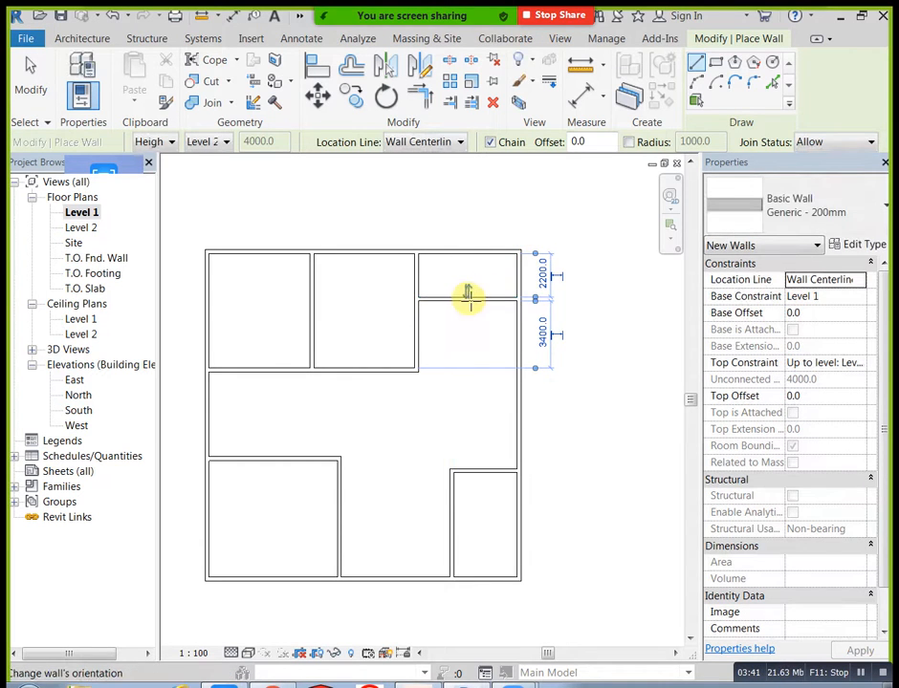
{"action": "scroll", "coordinate": [474, 294], "scroll_direction": "up", "scroll_amount": 1}
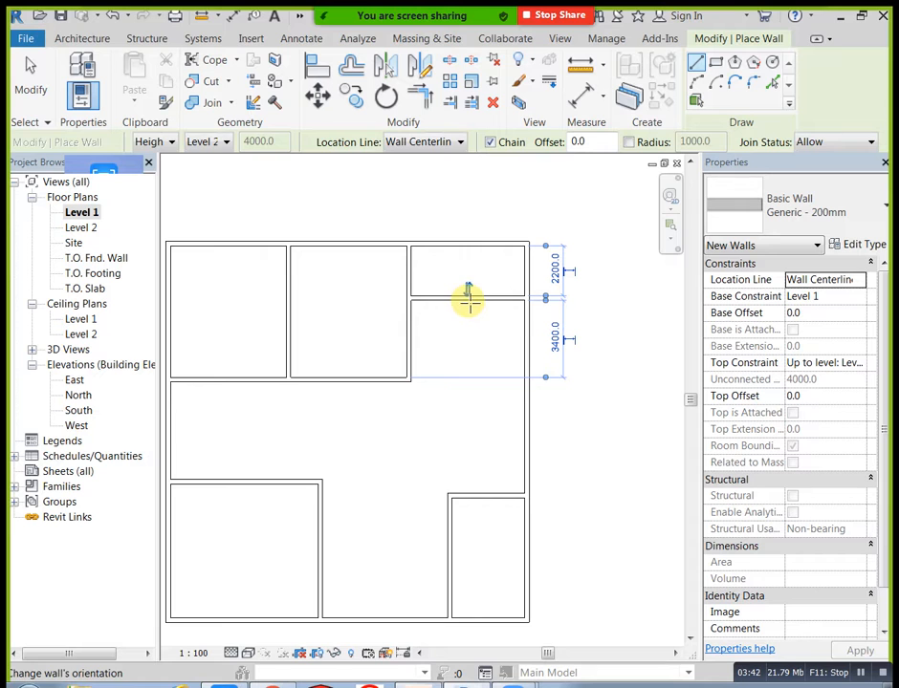
{"action": "left_click", "coordinate": [468, 247]}
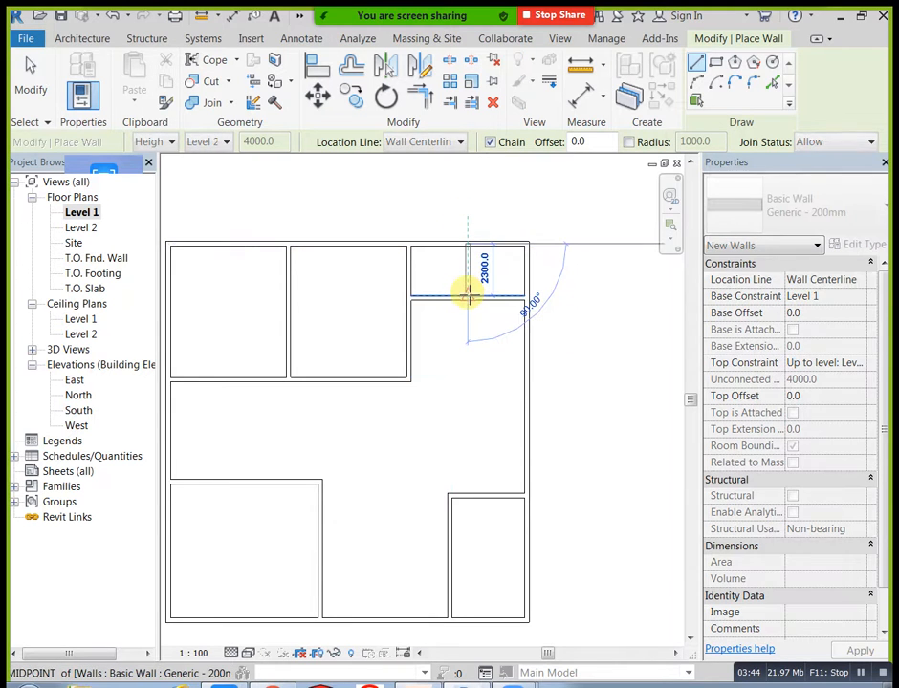
{"action": "left_click", "coordinate": [467, 300]}
{"action": "key", "text": "Escape"}
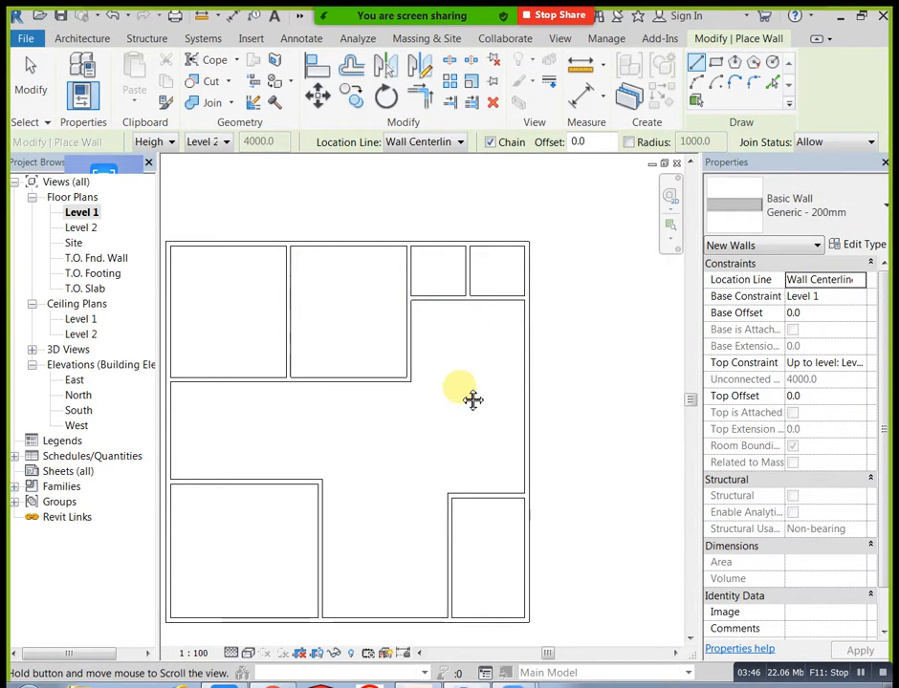
Enclose a narrow closet against the right outer wall, below the two small rooms, with a vertical wall about 2500 mm long and a short horizontal wall
{"action": "scroll", "coordinate": [469, 331], "scroll_direction": "up", "scroll_amount": 3}
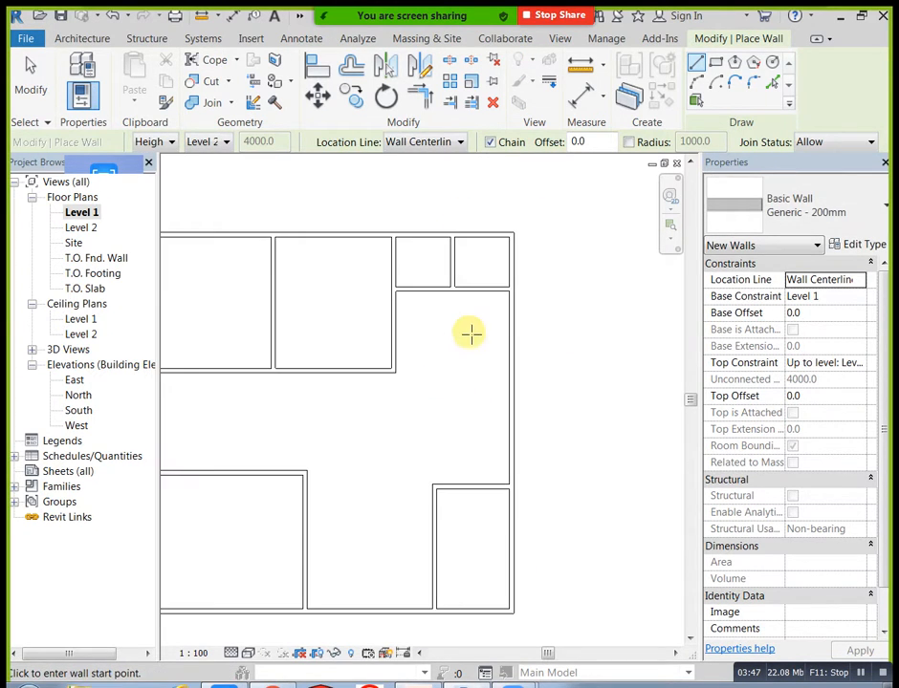
{"action": "left_click", "coordinate": [491, 280]}
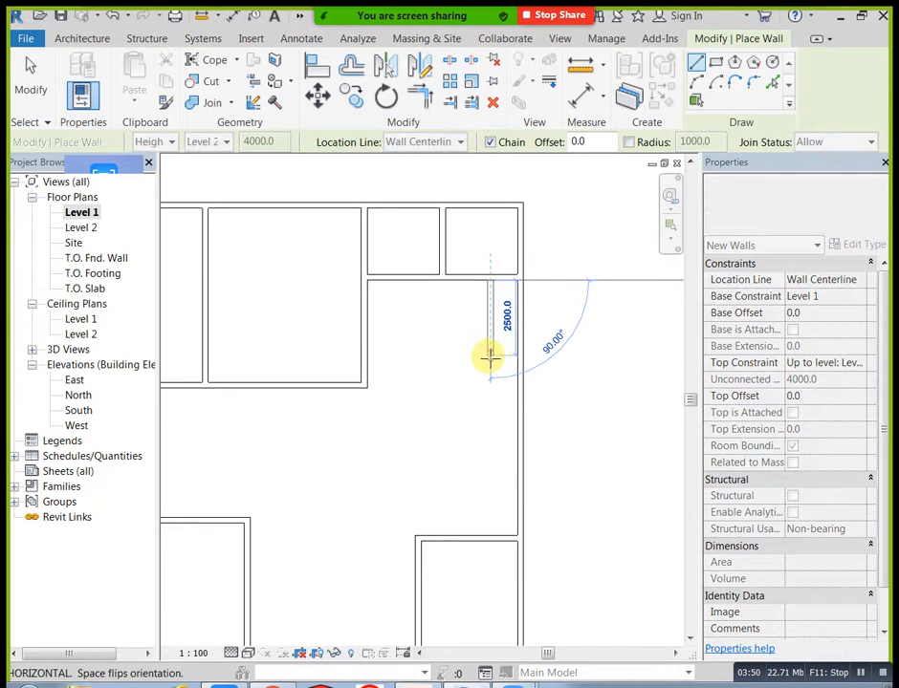
{"action": "left_click", "coordinate": [489, 356]}
{"action": "left_click", "coordinate": [517, 354]}
{"action": "key", "text": "Escape"}
{"action": "scroll", "coordinate": [546, 326], "scroll_direction": "up", "scroll_amount": 2}
{"action": "key", "text": "Escape"}
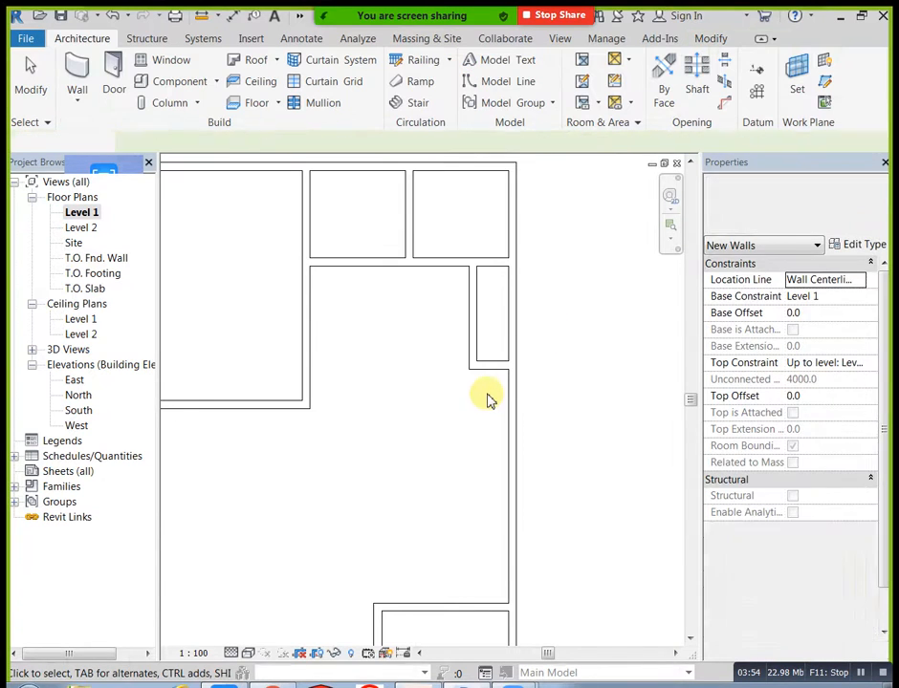
Review the room layout across the whole Level 1 plan
{"action": "scroll", "coordinate": [488, 363], "scroll_direction": "down", "scroll_amount": 2}
{"action": "scroll", "coordinate": [488, 375], "scroll_direction": "up", "scroll_amount": 1}
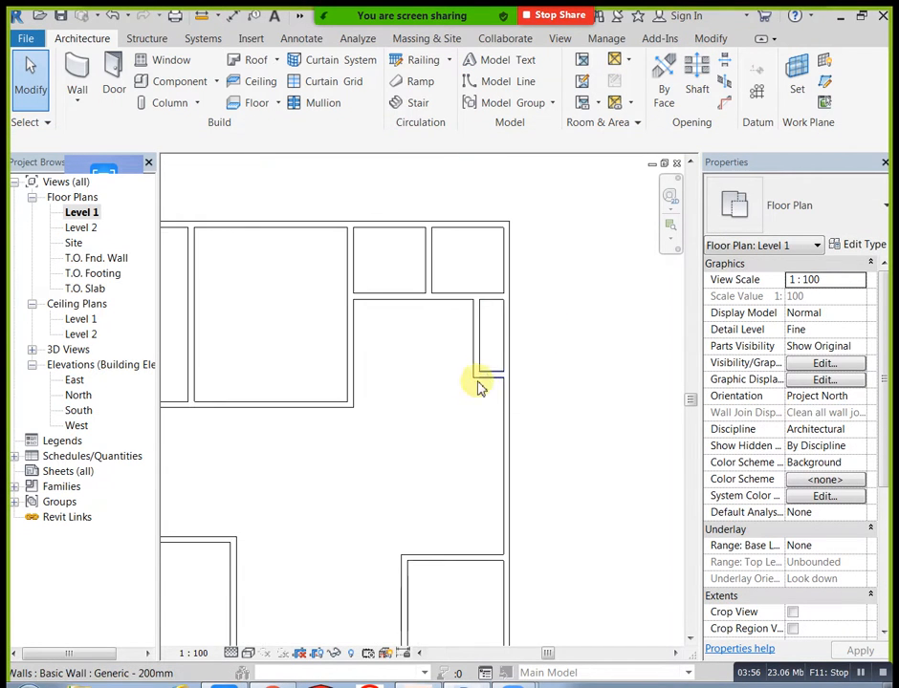
{"action": "scroll", "coordinate": [481, 388], "scroll_direction": "down", "scroll_amount": 2}
{"action": "scroll", "coordinate": [409, 404], "scroll_direction": "down", "scroll_amount": 1}
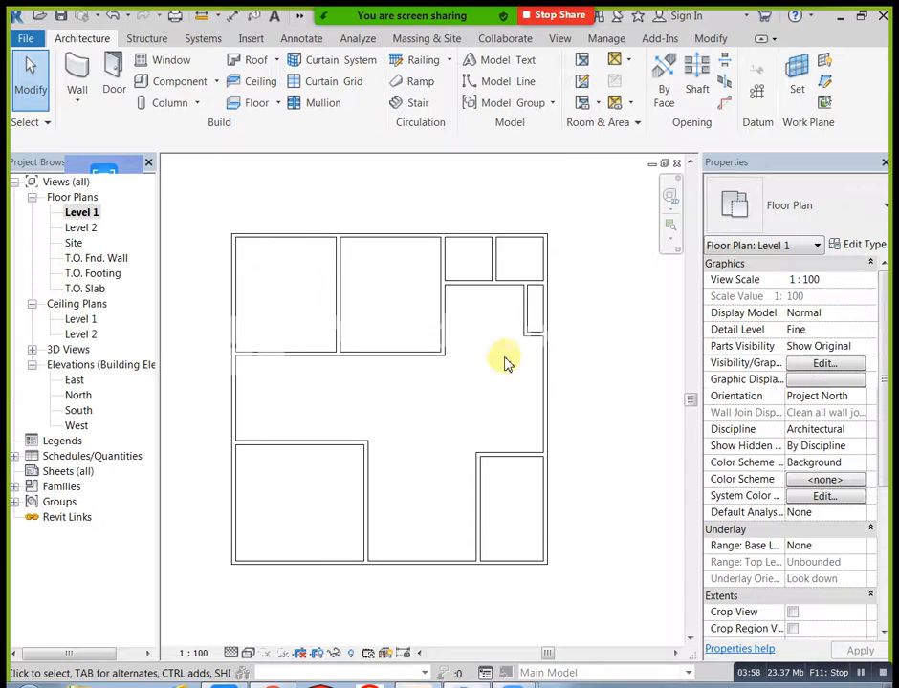
{"action": "scroll", "coordinate": [445, 420], "scroll_direction": "up", "scroll_amount": 1}
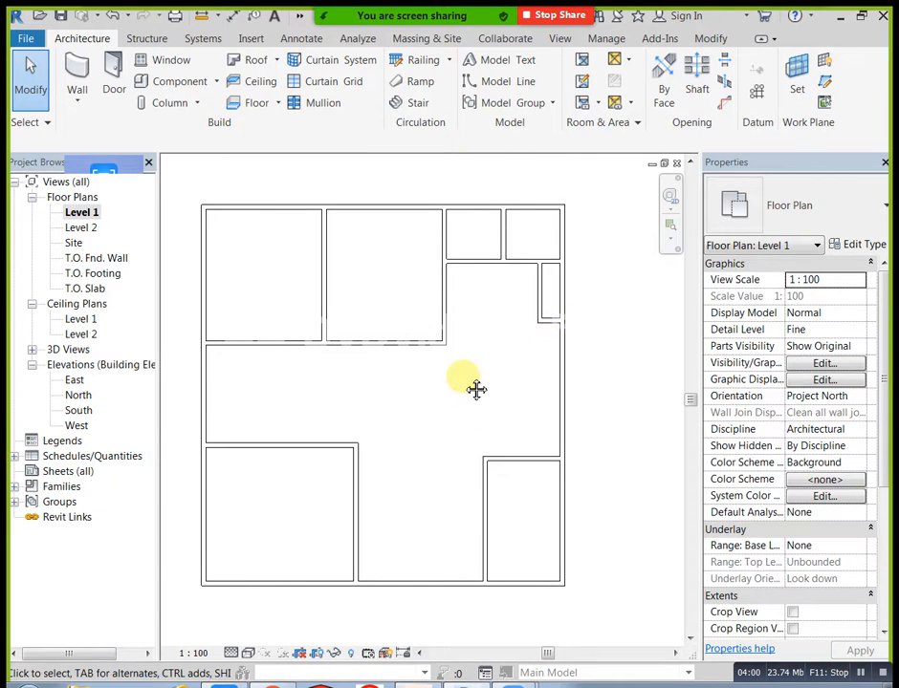
{"action": "scroll", "coordinate": [458, 373], "scroll_direction": "down", "scroll_amount": 1}
{"action": "scroll", "coordinate": [444, 440], "scroll_direction": "down", "scroll_amount": 1}
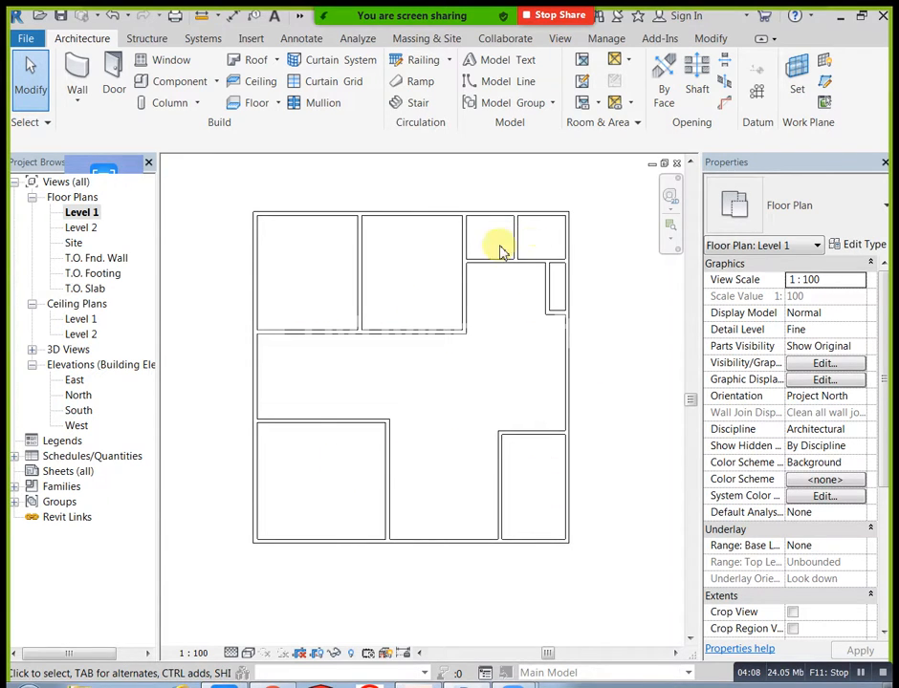
{"action": "middle_click_drag", "start_coordinate": [453, 351], "coordinate": [465, 353]}
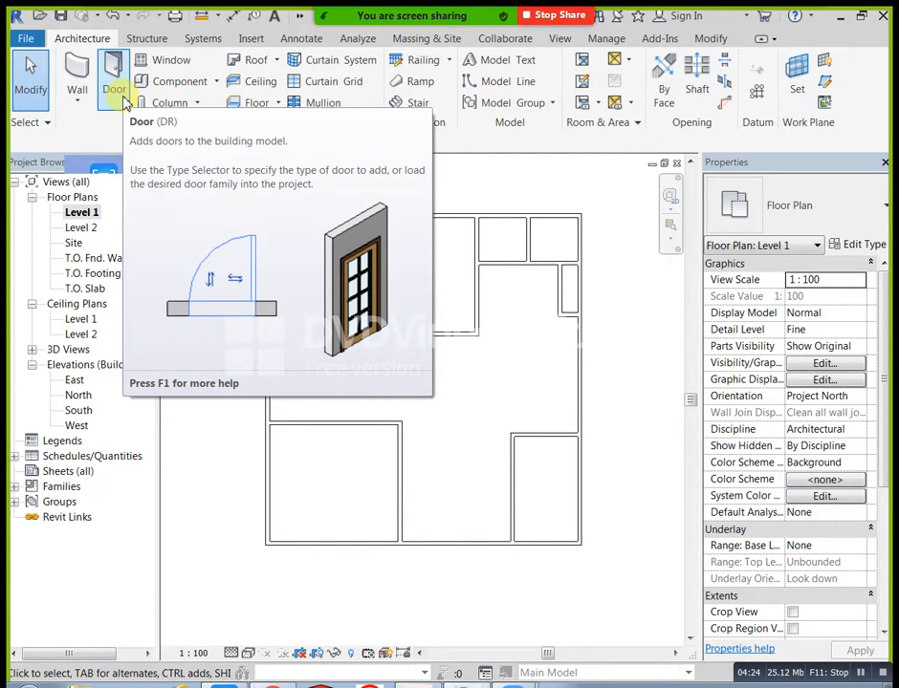
Start placing a door and browse for families to load in the US Metric library's Doors > Residential folder
{"action": "left_click", "coordinate": [116, 91]}
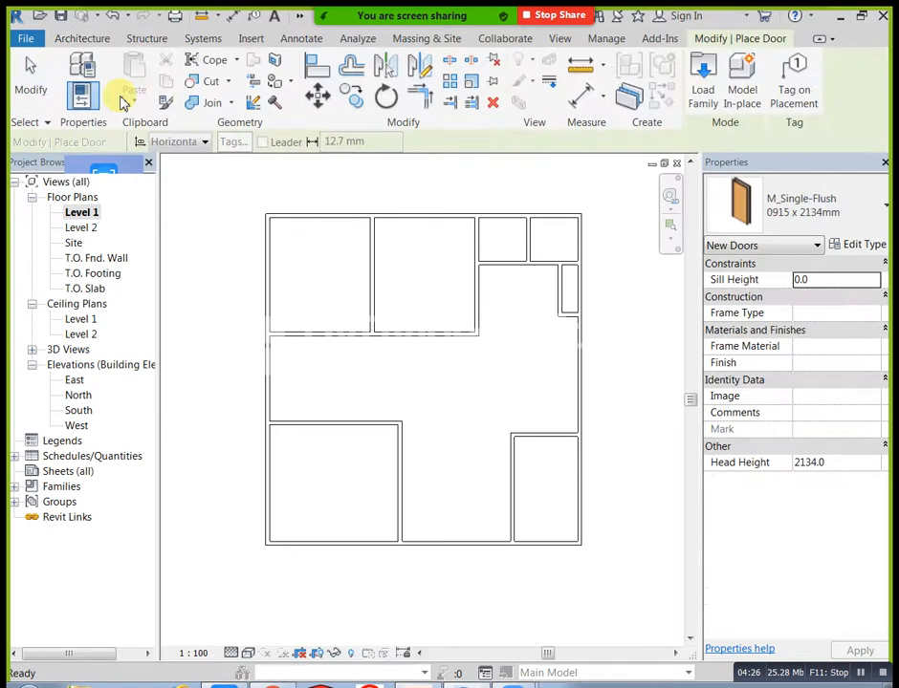
{"action": "left_click", "coordinate": [715, 96]}
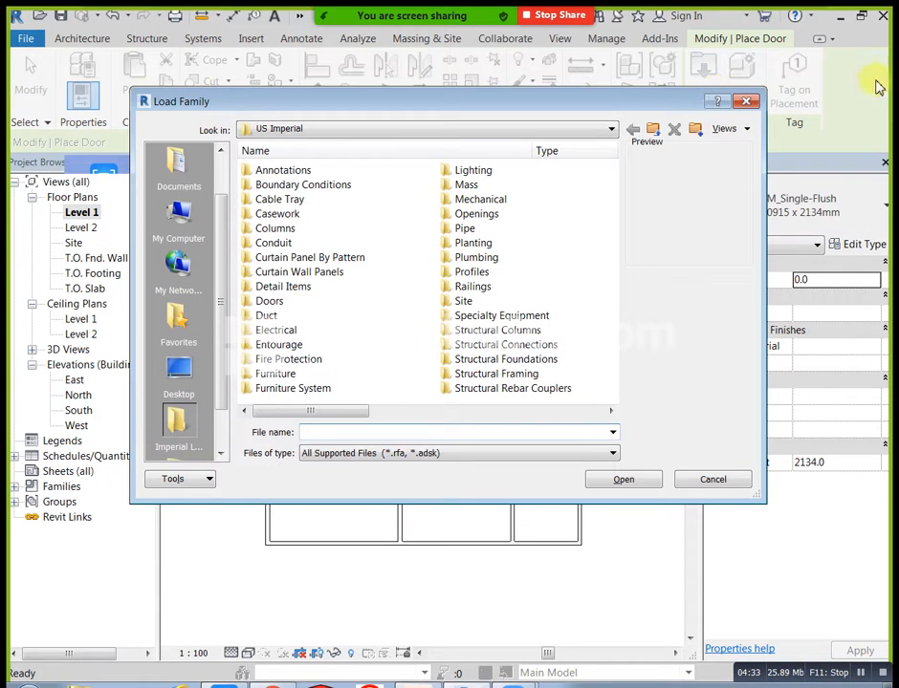
{"action": "left_click", "coordinate": [652, 128]}
{"action": "double_click", "coordinate": [293, 209]}
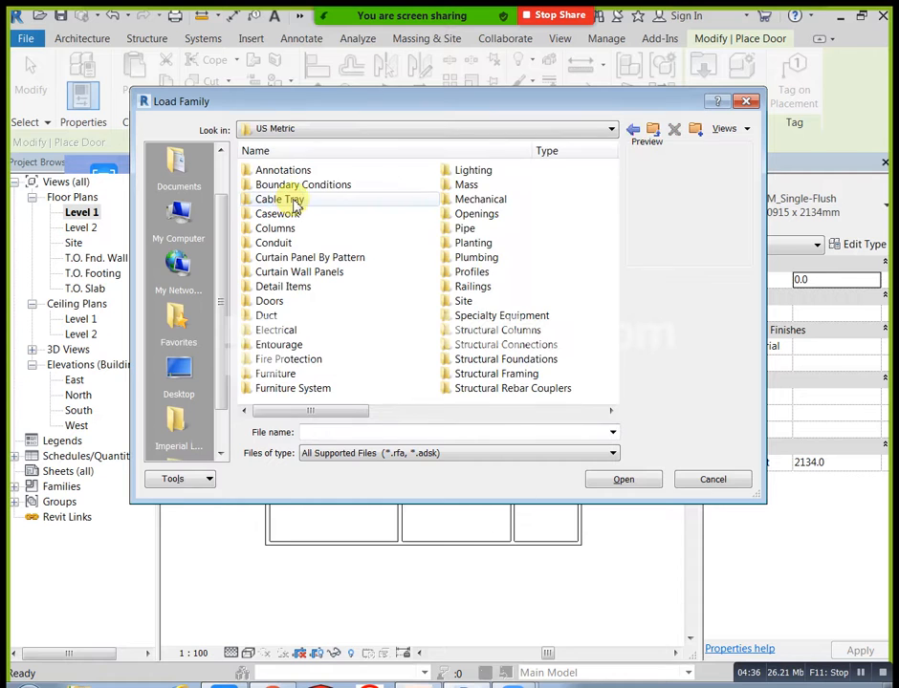
{"action": "double_click", "coordinate": [277, 302]}
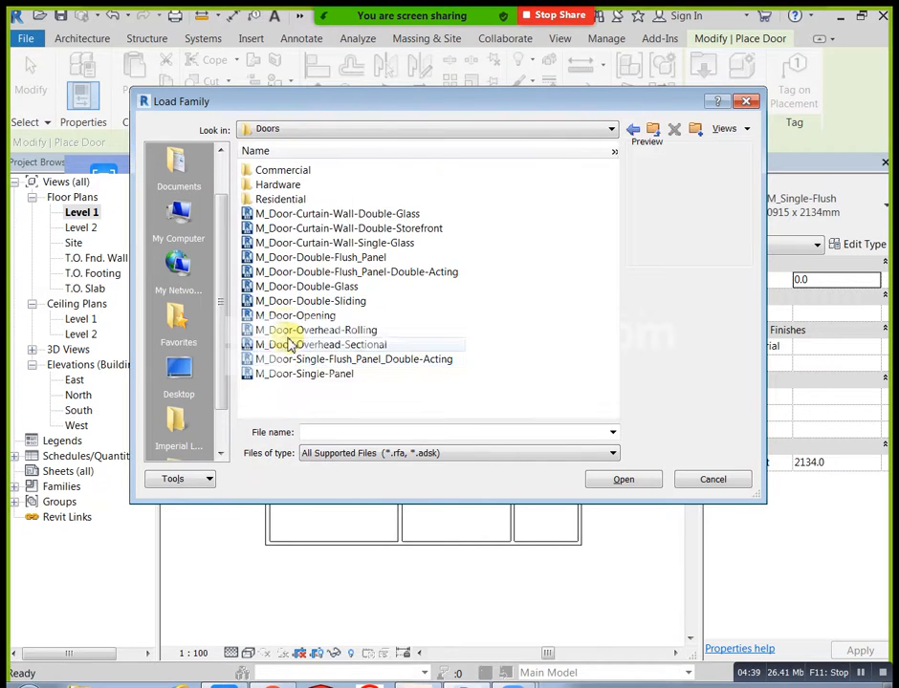
{"action": "double_click", "coordinate": [296, 199]}
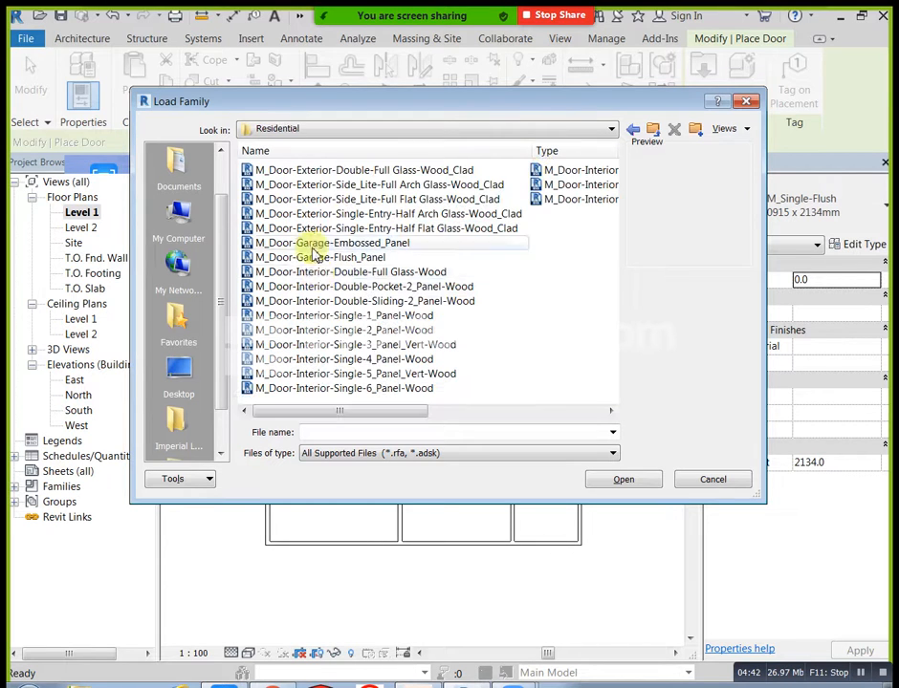
Preview the exterior, garage and interior door families in the Residential folder
{"action": "left_click", "coordinate": [311, 170]}
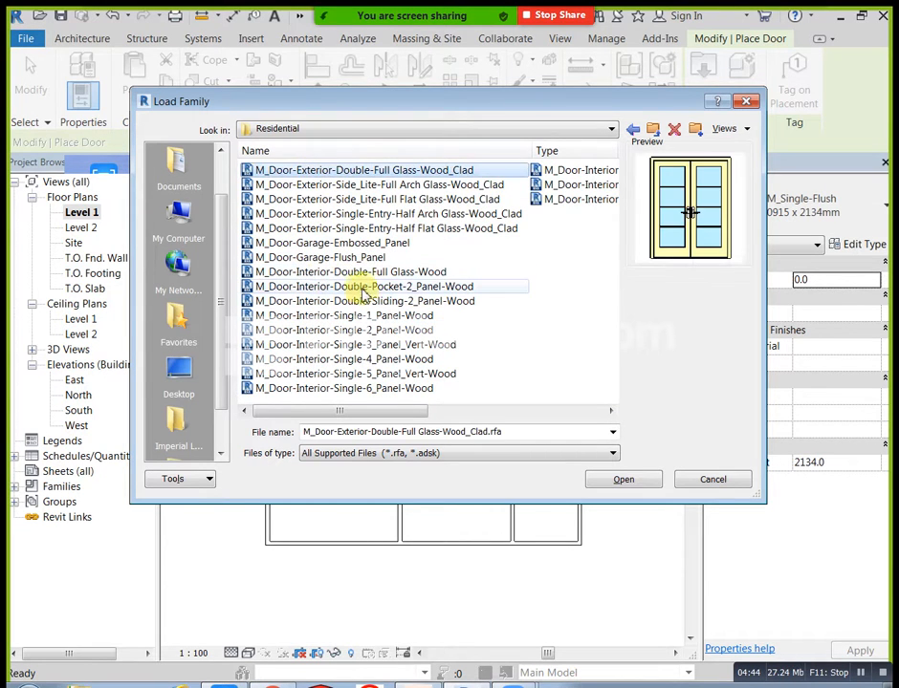
{"action": "left_click", "coordinate": [368, 184]}
{"action": "left_click", "coordinate": [369, 213]}
{"action": "left_click", "coordinate": [366, 243]}
{"action": "left_click", "coordinate": [354, 258]}
{"action": "left_click", "coordinate": [356, 315]}
{"action": "left_click", "coordinate": [362, 374]}
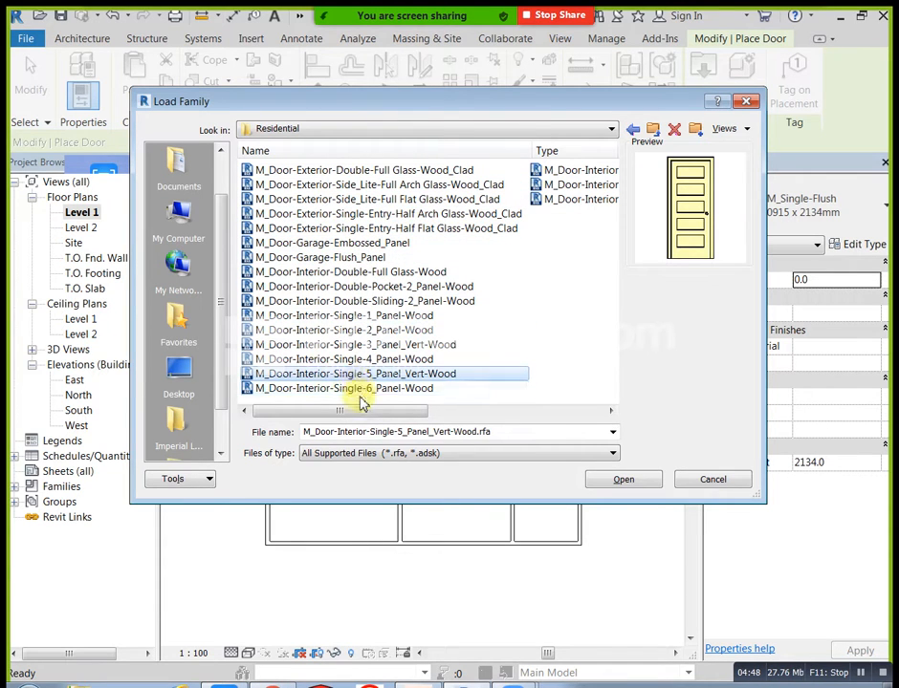
{"action": "left_click", "coordinate": [415, 300]}
{"action": "left_click", "coordinate": [572, 199]}
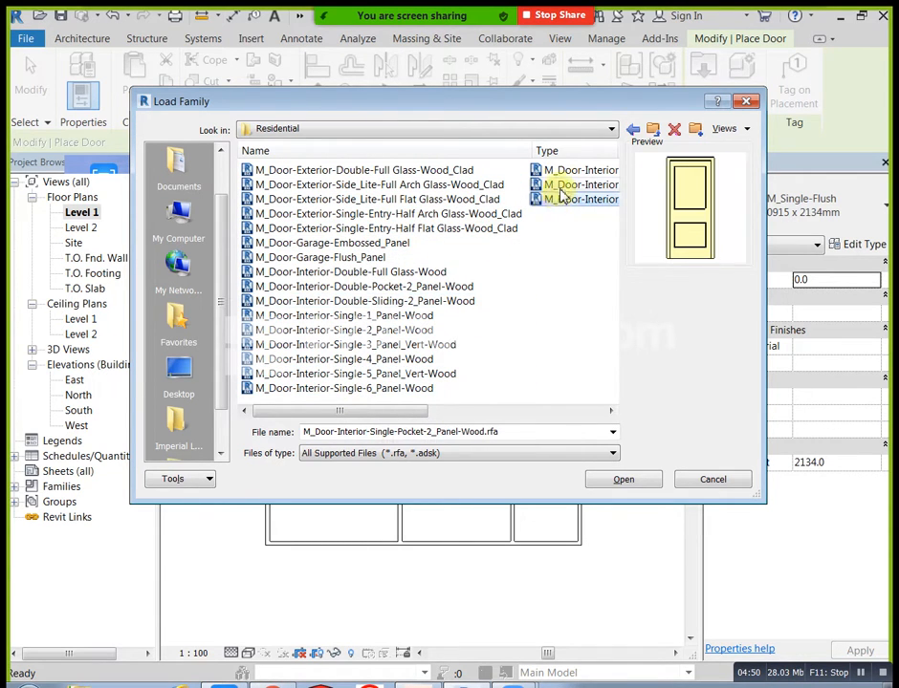
{"action": "left_click", "coordinate": [566, 186]}
{"action": "left_click", "coordinate": [568, 172]}
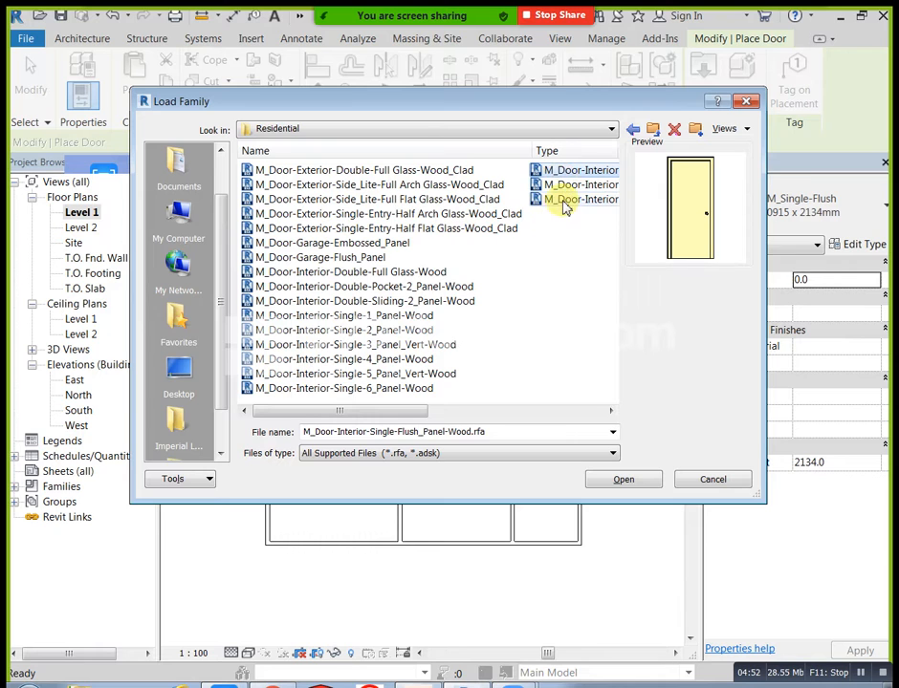
{"action": "left_click", "coordinate": [566, 201]}
{"action": "left_click", "coordinate": [570, 185]}
{"action": "left_click", "coordinate": [568, 172]}
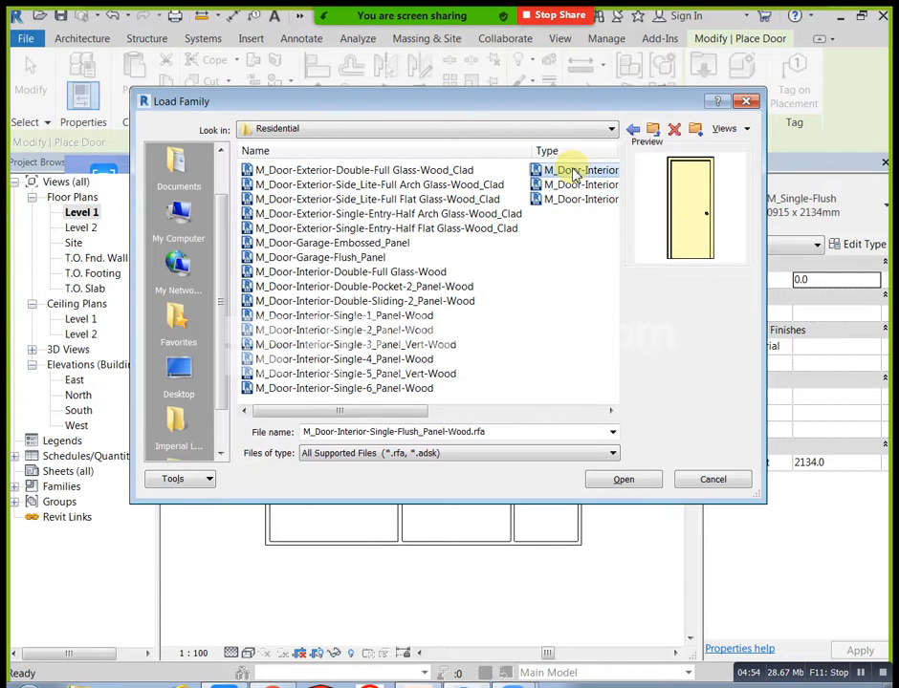
Load all door families from the Residential folder into the project and accept the type selection
{"action": "left_click", "coordinate": [368, 172]}
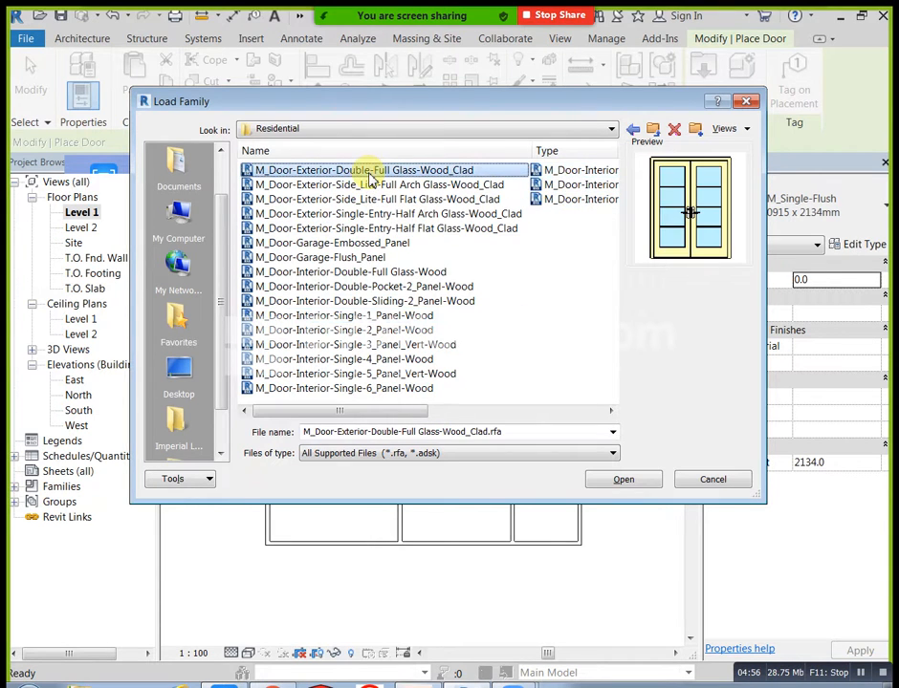
{"action": "key", "text": "ctrl+a"}
{"action": "left_click", "coordinate": [616, 479]}
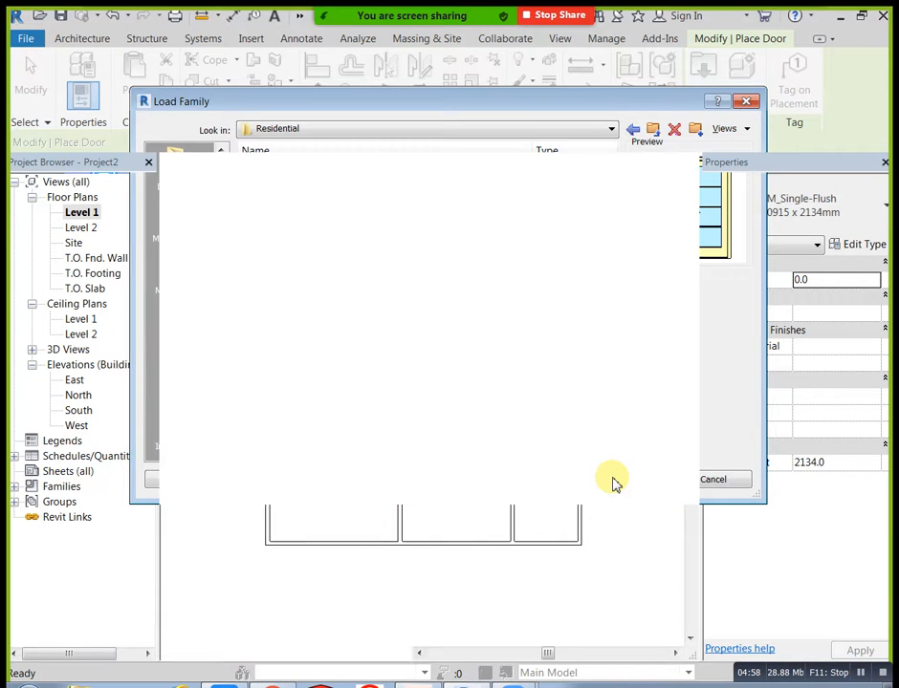
{"action": "left_click", "coordinate": [536, 445]}
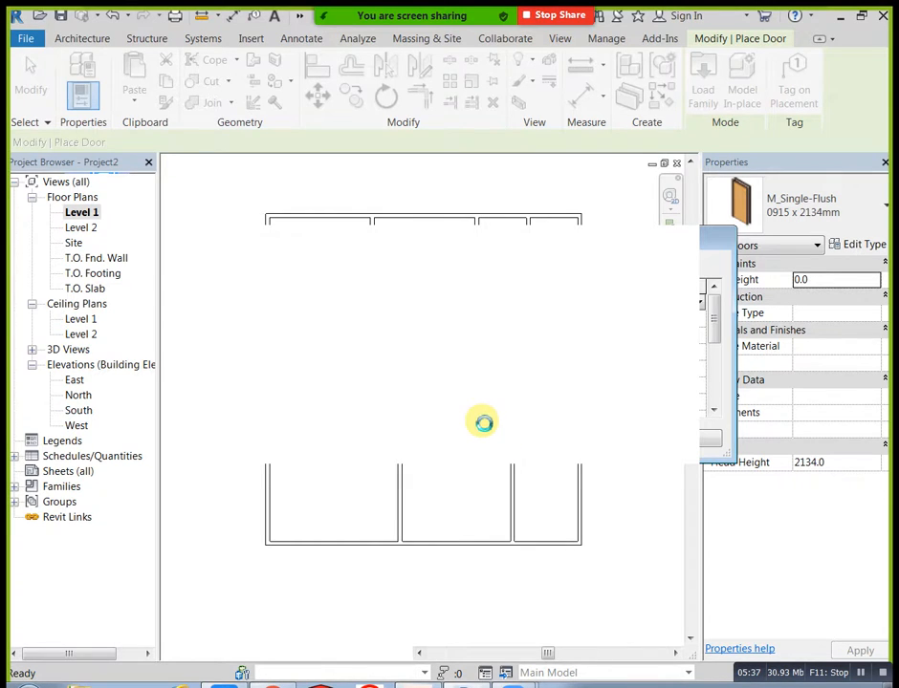
Place an M_Door-Interior-Double-Full Glass-Wood door, 1500 x 2000mm, in the lower outer wall, centred between the lower-left and lower-right rooms
{"action": "left_click", "coordinate": [866, 221]}
{"action": "scroll", "coordinate": [660, 430], "scroll_direction": "down", "scroll_amount": 3}
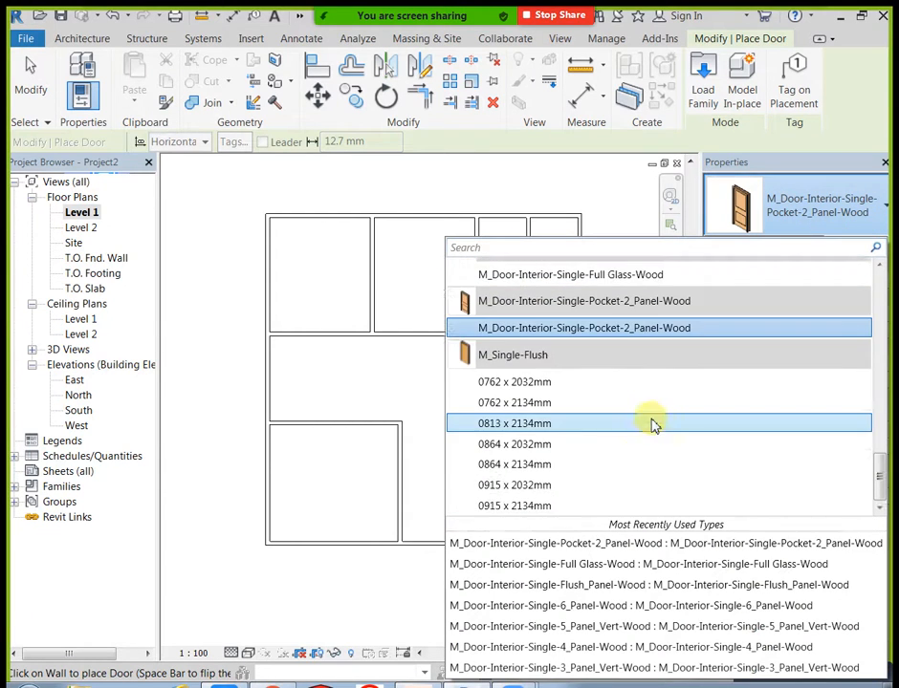
{"action": "scroll", "coordinate": [652, 437], "scroll_direction": "up", "scroll_amount": 6}
{"action": "scroll", "coordinate": [669, 433], "scroll_direction": "up", "scroll_amount": 8}
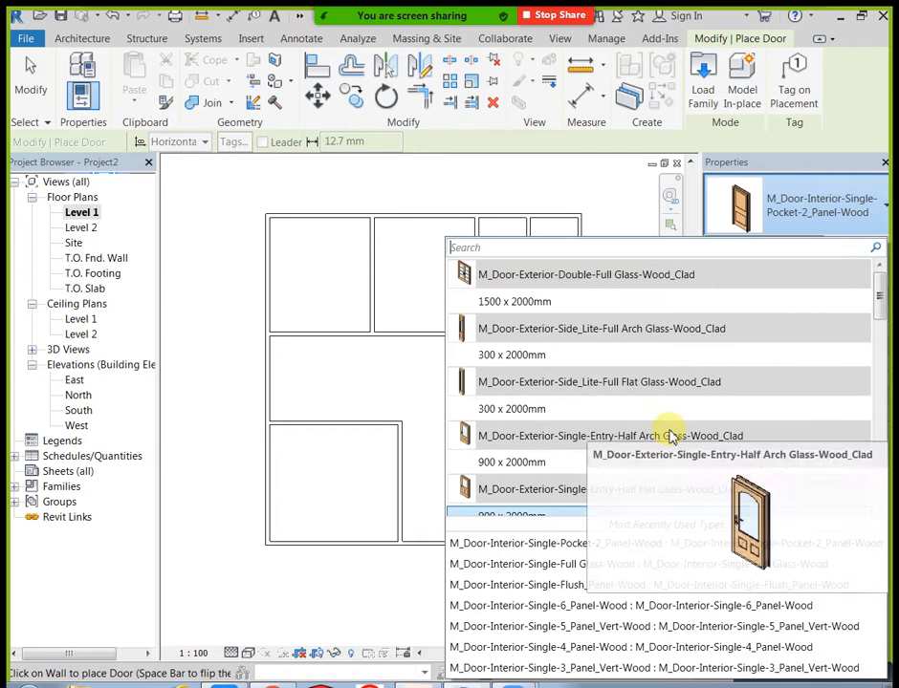
{"action": "scroll", "coordinate": [564, 308], "scroll_direction": "down", "scroll_amount": 5}
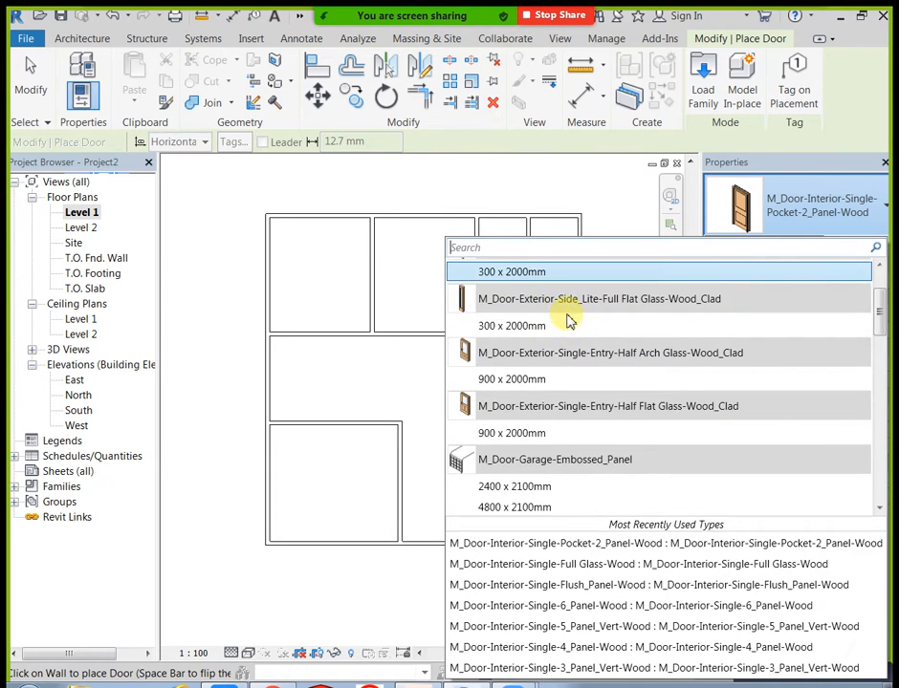
{"action": "scroll", "coordinate": [574, 335], "scroll_direction": "down", "scroll_amount": 2}
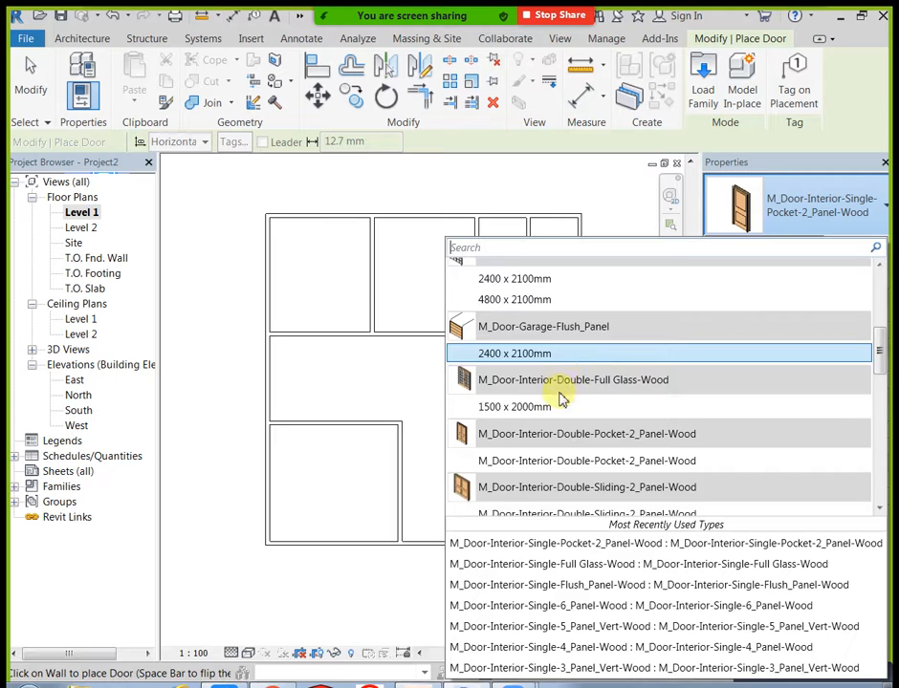
{"action": "scroll", "coordinate": [562, 397], "scroll_direction": "down", "scroll_amount": 4}
{"action": "mouse_move", "coordinate": [553, 400]}
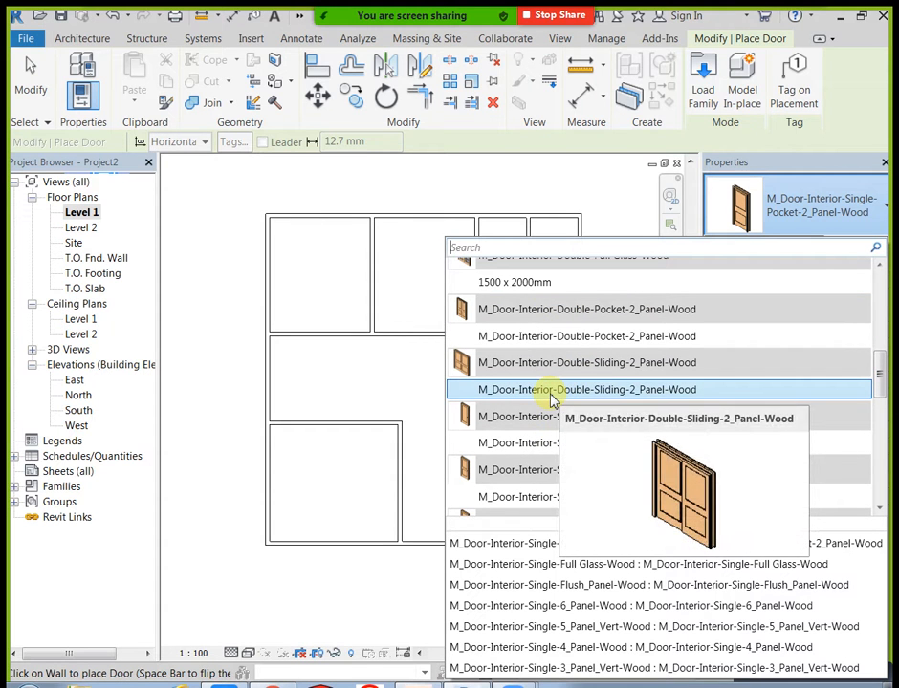
{"action": "scroll", "coordinate": [559, 344], "scroll_direction": "up", "scroll_amount": 1}
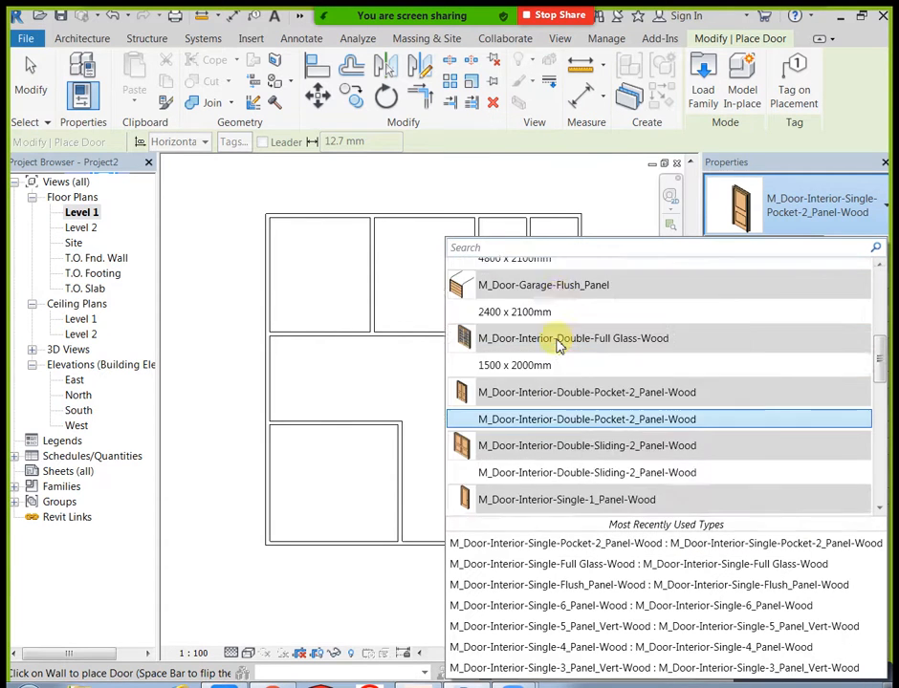
{"action": "scroll", "coordinate": [560, 344], "scroll_direction": "up", "scroll_amount": 1}
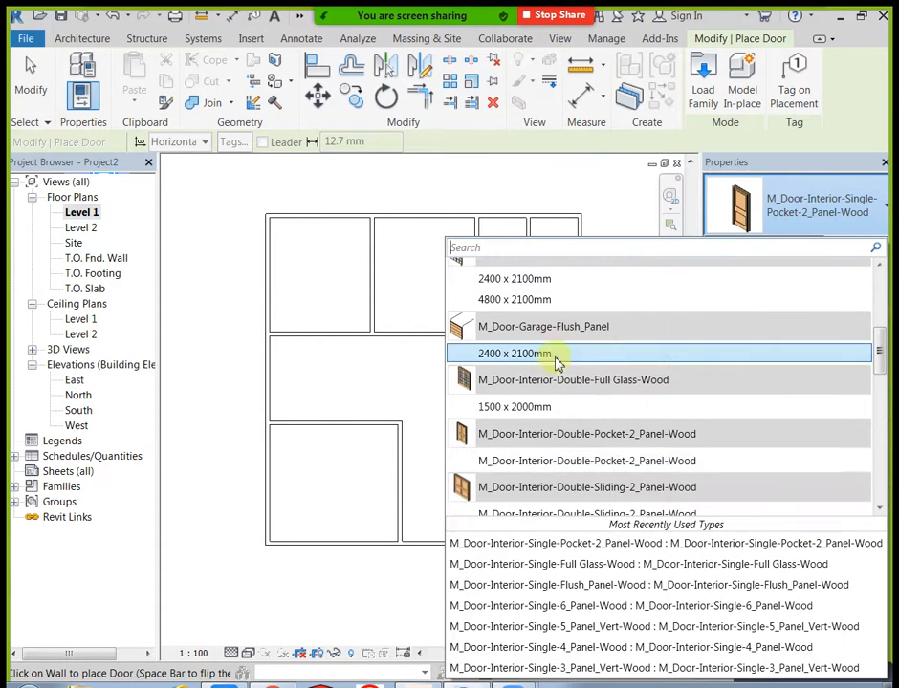
{"action": "left_click", "coordinate": [552, 411]}
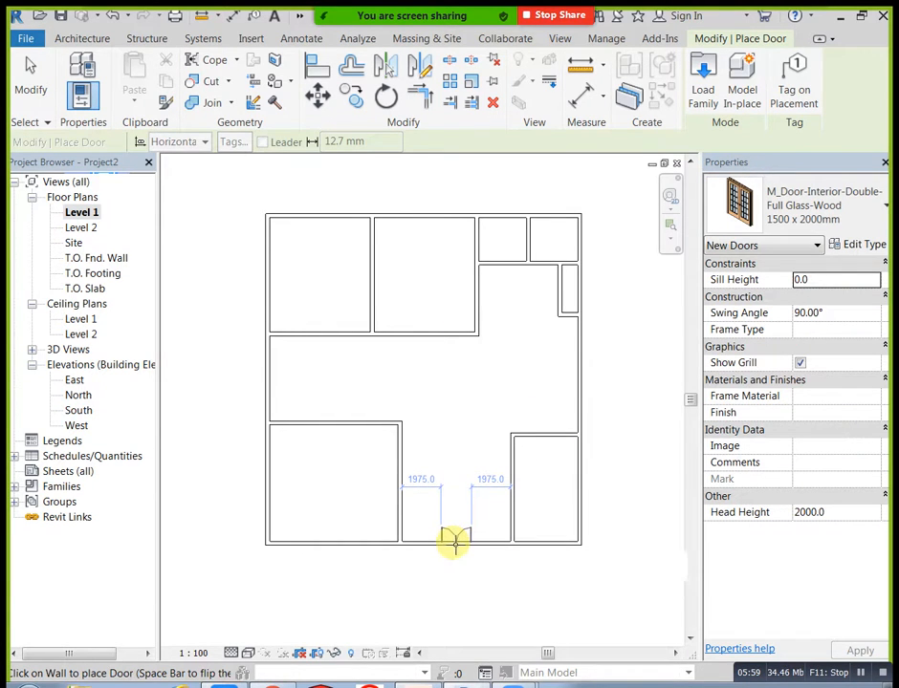
{"action": "left_click", "coordinate": [455, 538]}
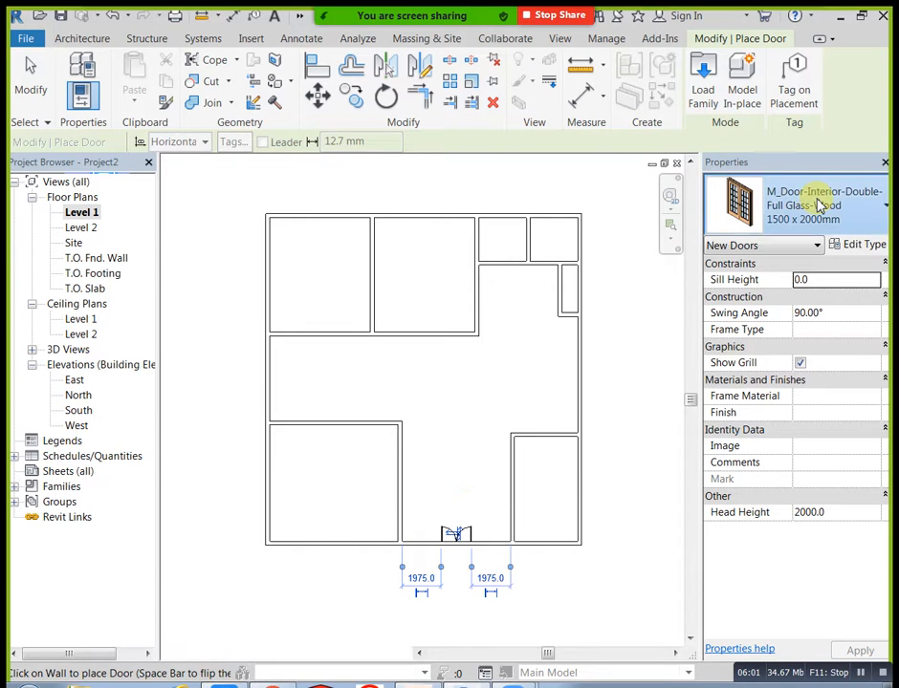
Place an M_Door-Interior-Single-3_Panel_Vert-Wood door in the lower-left room's upper wall, 300 mm from the outer wall
{"action": "left_click", "coordinate": [818, 203]}
{"action": "scroll", "coordinate": [590, 411], "scroll_direction": "down", "scroll_amount": 3}
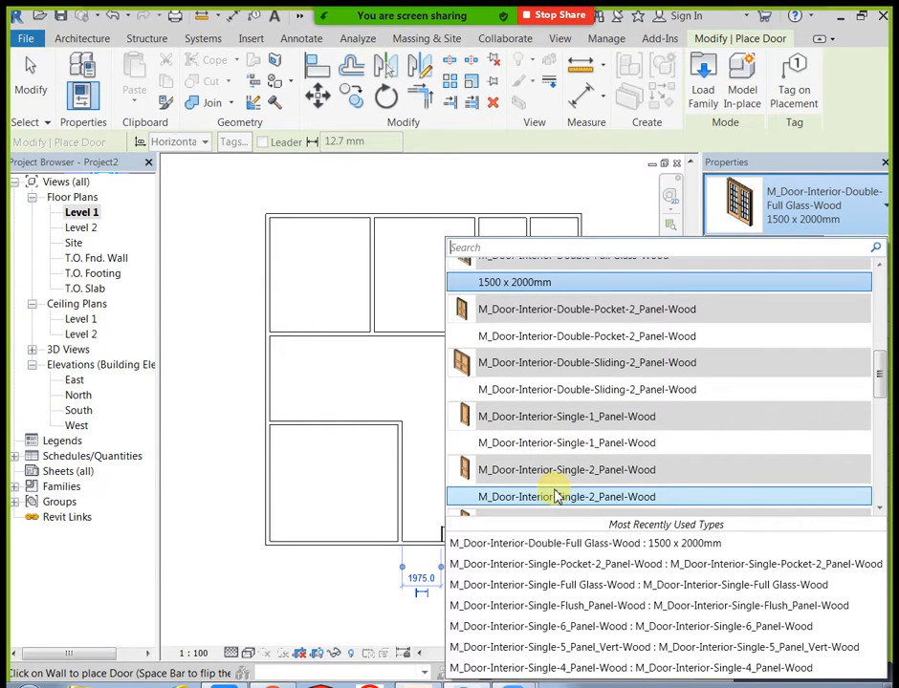
{"action": "scroll", "coordinate": [554, 492], "scroll_direction": "down", "scroll_amount": 3}
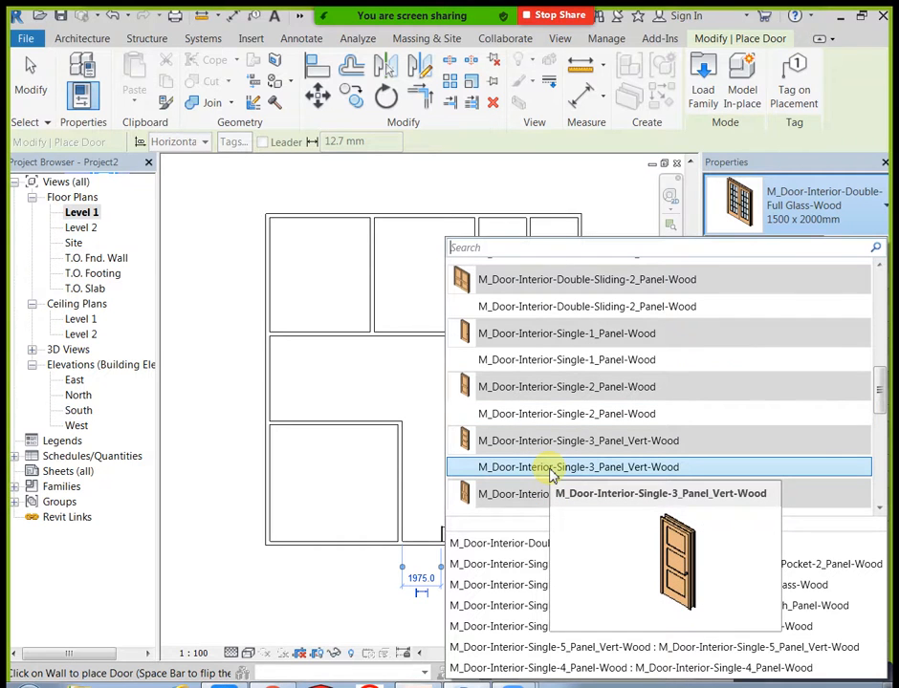
{"action": "left_click", "coordinate": [551, 469]}
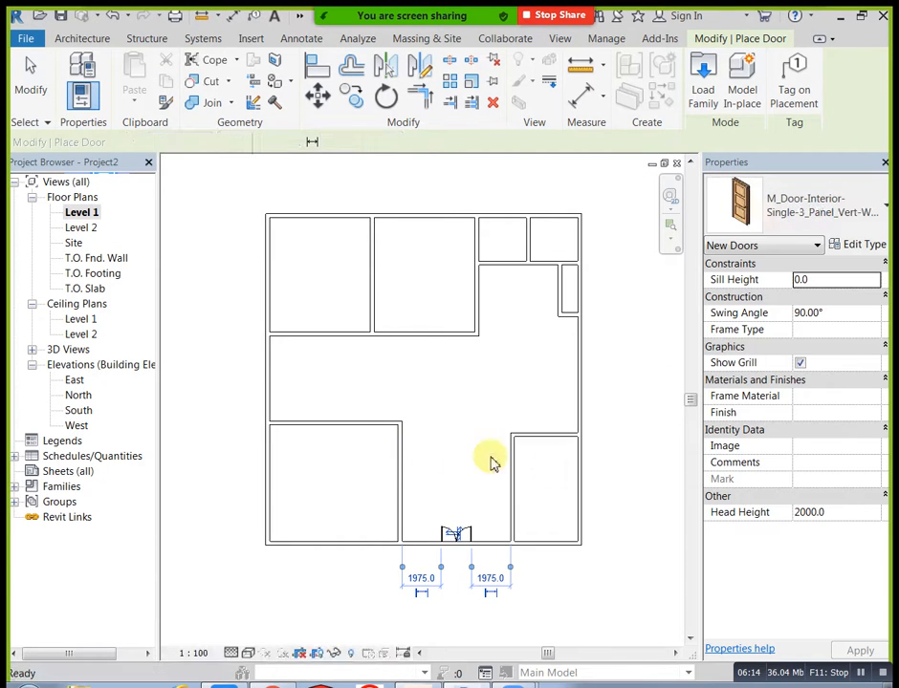
{"action": "left_click", "coordinate": [283, 426]}
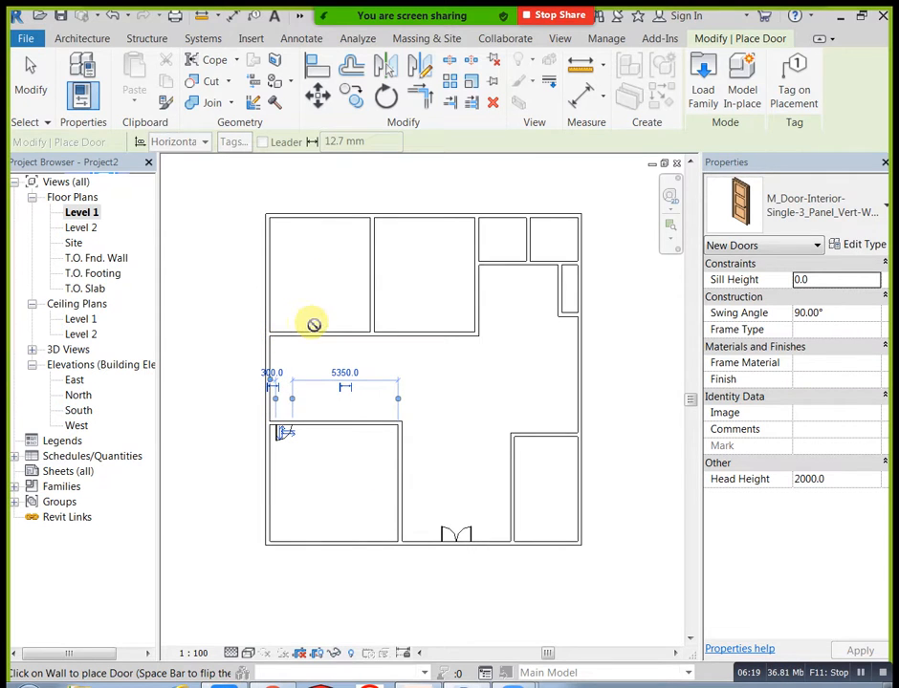
Place mirrored single doors in the lower walls of the two large upper rooms, each 300 mm from their shared partition
{"action": "scroll", "coordinate": [355, 349], "scroll_direction": "up", "scroll_amount": 1}
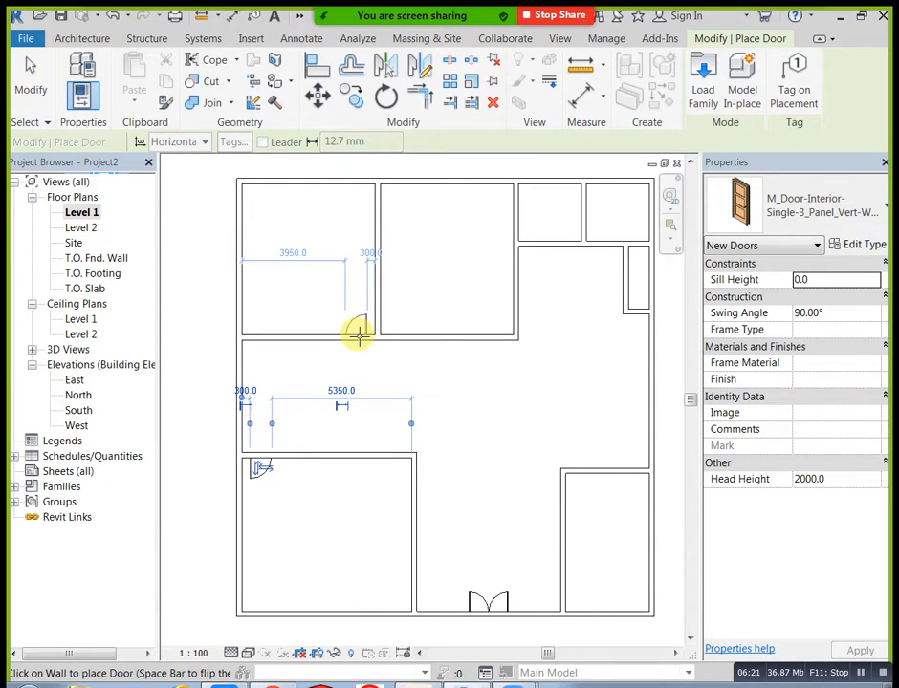
{"action": "left_click", "coordinate": [357, 333]}
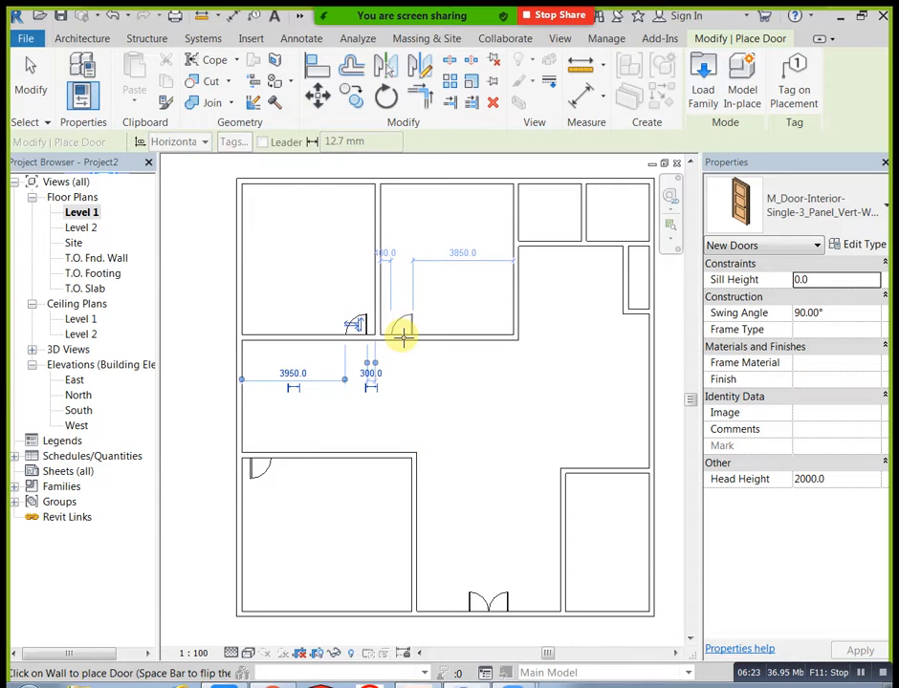
{"action": "scroll", "coordinate": [403, 336], "scroll_direction": "up", "scroll_amount": 1}
{"action": "key", "text": "space"}
{"action": "left_click", "coordinate": [400, 335]}
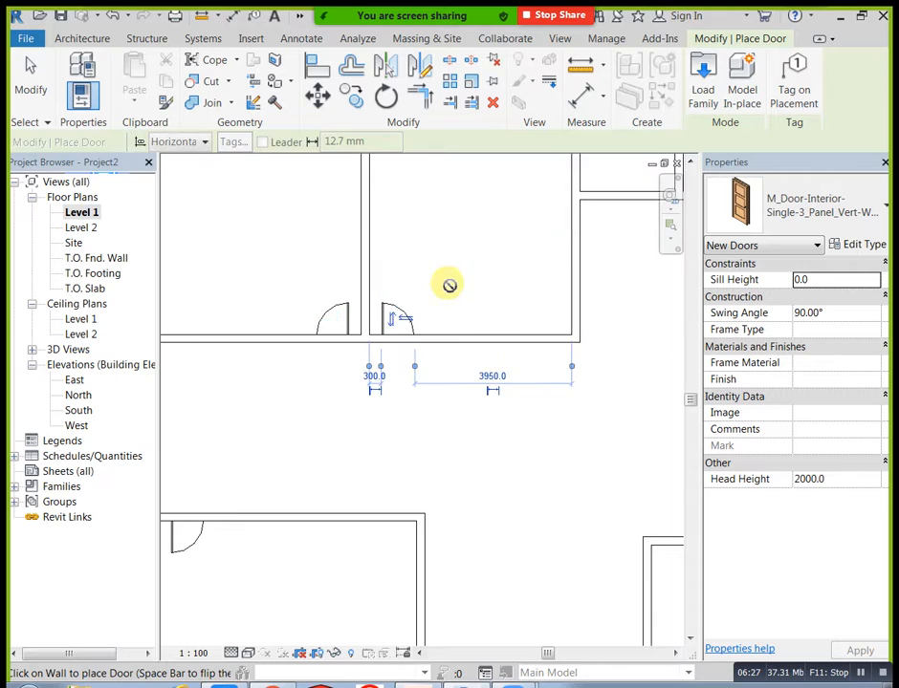
Place a single door in the lower-right room's upper wall, 200 mm from the outer wall and swinging into the room
{"action": "scroll", "coordinate": [449, 287], "scroll_direction": "down", "scroll_amount": 1}
{"action": "middle_click_drag", "start_coordinate": [566, 364], "coordinate": [455, 346]}
{"action": "scroll", "coordinate": [515, 457], "scroll_direction": "up", "scroll_amount": 1}
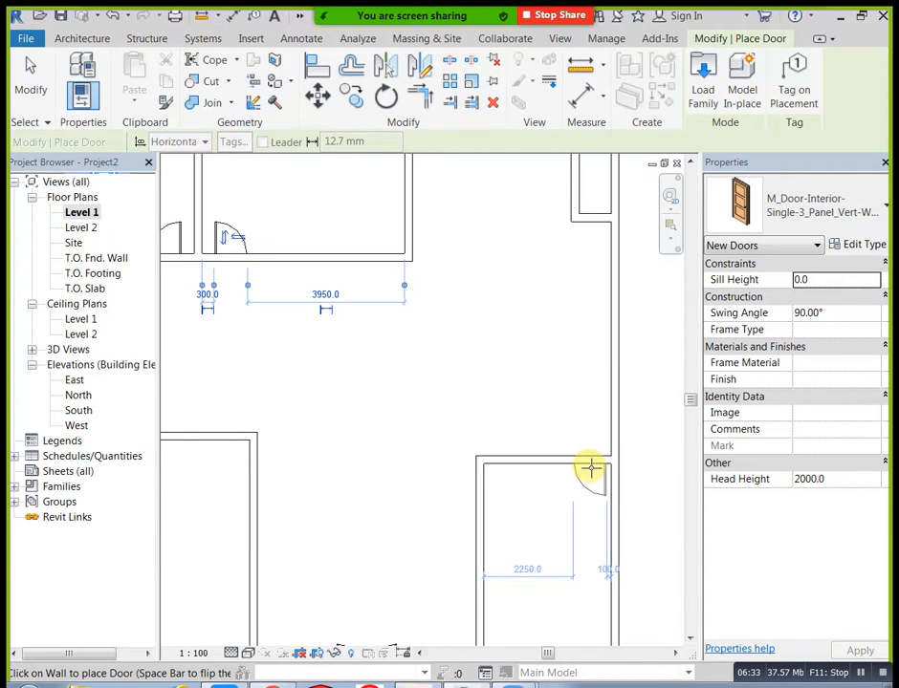
{"action": "scroll", "coordinate": [568, 400], "scroll_direction": "down", "scroll_amount": 1}
{"action": "middle_click_drag", "start_coordinate": [568, 400], "coordinate": [514, 474]}
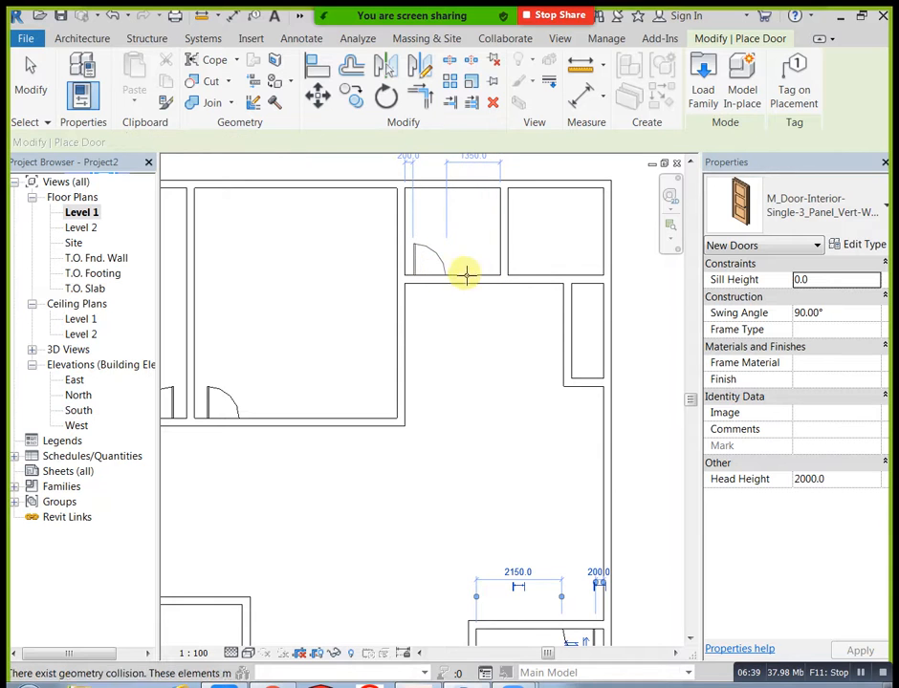
Place a single door in the lower wall of each small upper-right room, 200 mm from its left-hand wall, and finish placing doors
{"action": "left_click", "coordinate": [465, 276]}
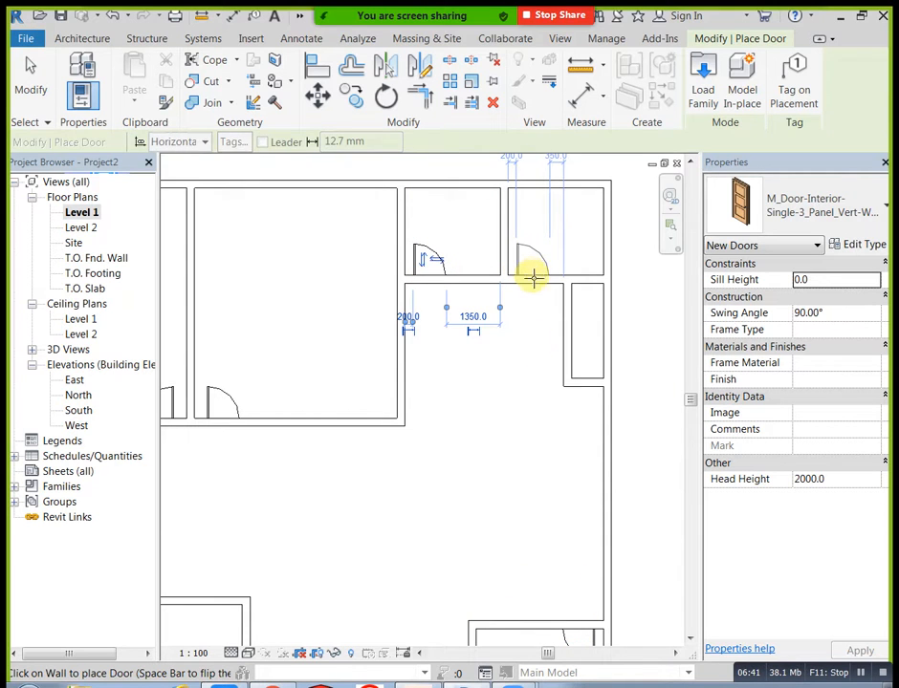
{"action": "left_click", "coordinate": [534, 278]}
{"action": "key", "text": "Escape"}
{"action": "key", "text": "Escape"}
{"action": "scroll", "coordinate": [568, 310], "scroll_direction": "down", "scroll_amount": 3}
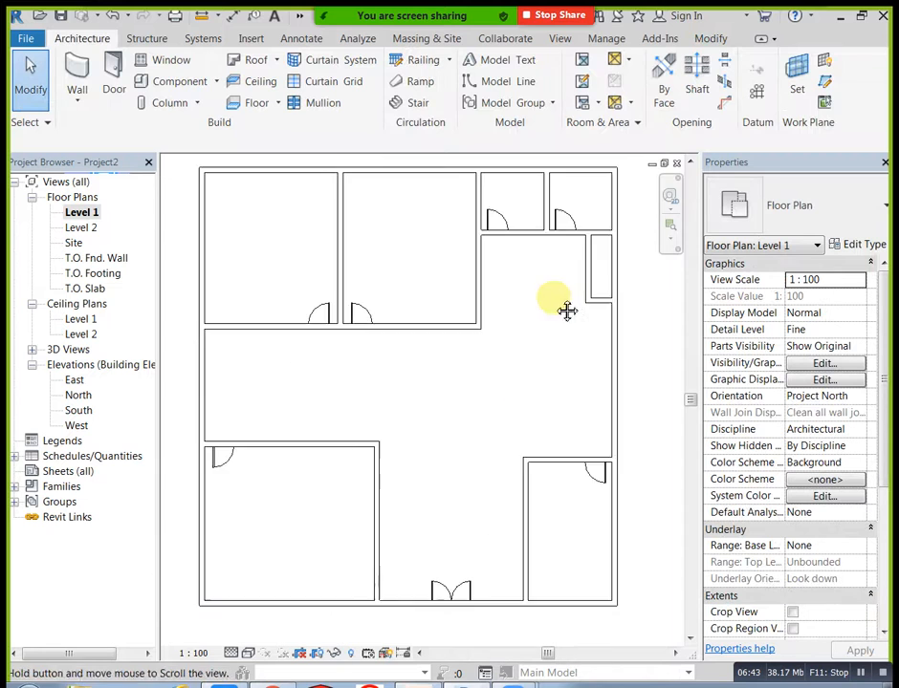
Try flipping the hand and facing of the door in the upper-right corner room, and restore its original swing
{"action": "scroll", "coordinate": [566, 257], "scroll_direction": "up", "scroll_amount": 5}
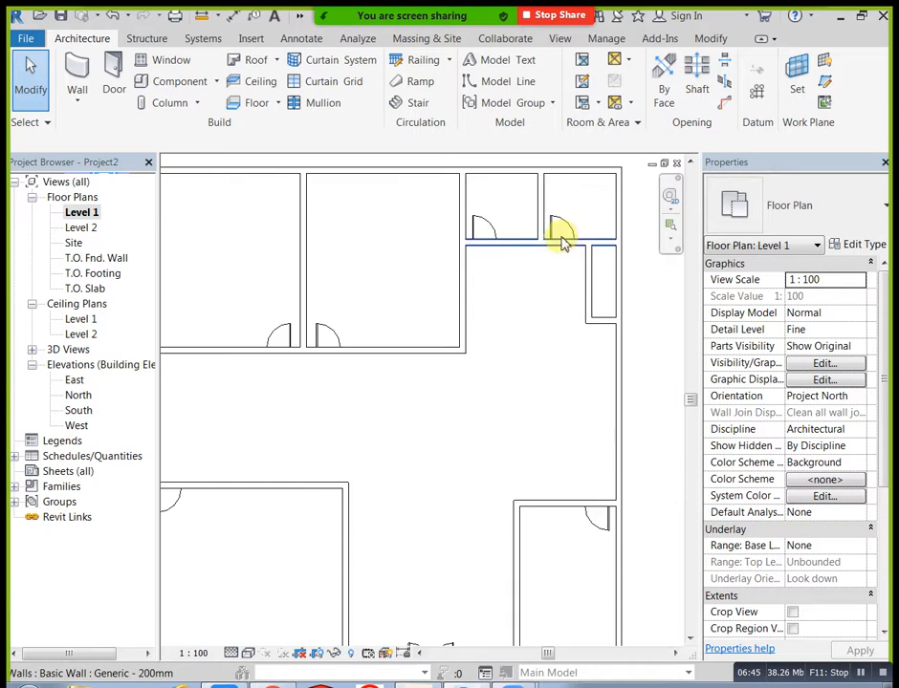
{"action": "left_click", "coordinate": [532, 304]}
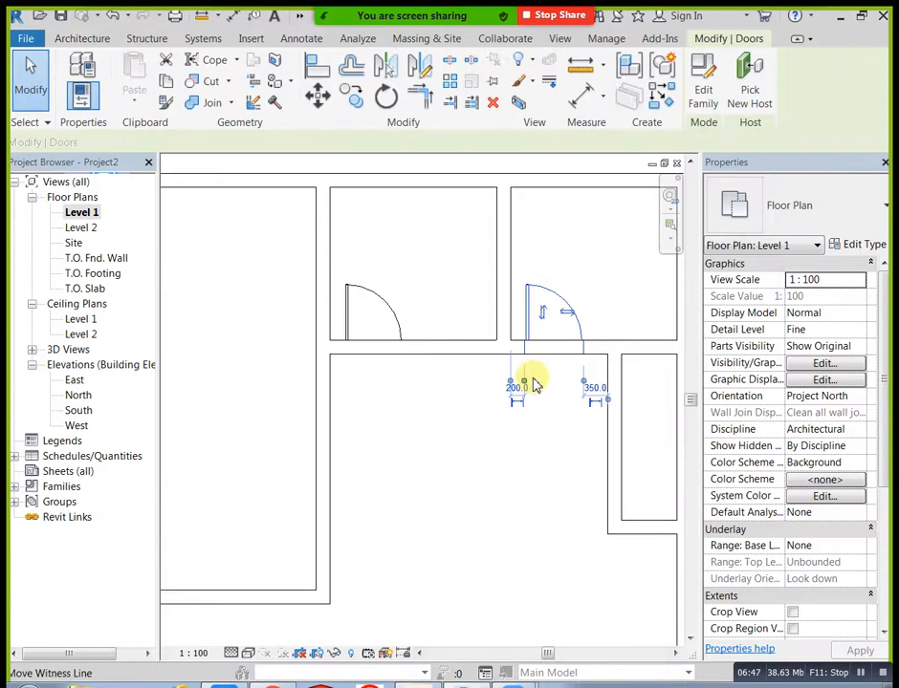
{"action": "scroll", "coordinate": [528, 383], "scroll_direction": "up", "scroll_amount": 3}
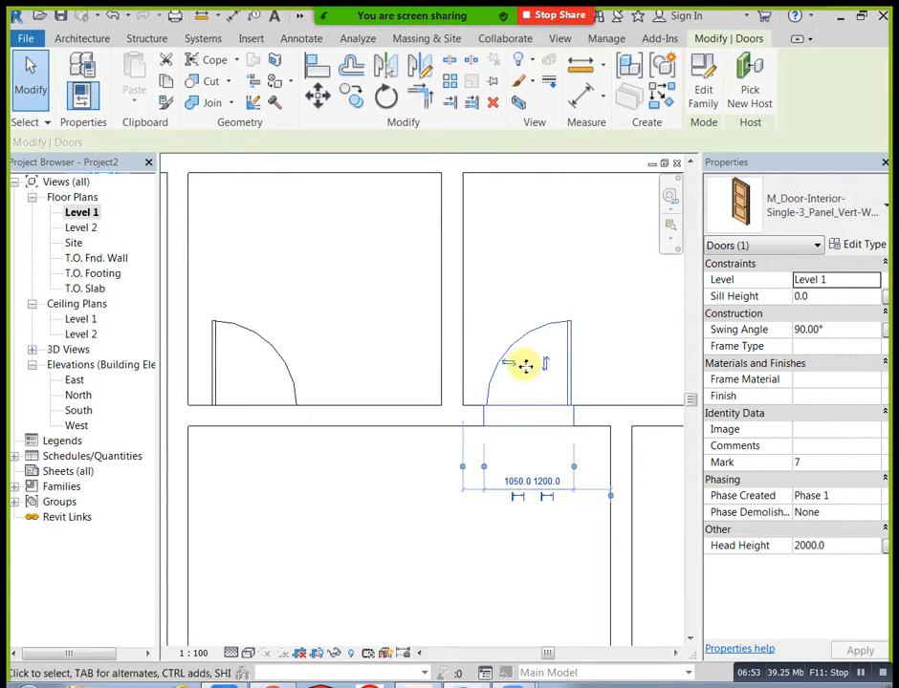
{"action": "left_click", "coordinate": [508, 365]}
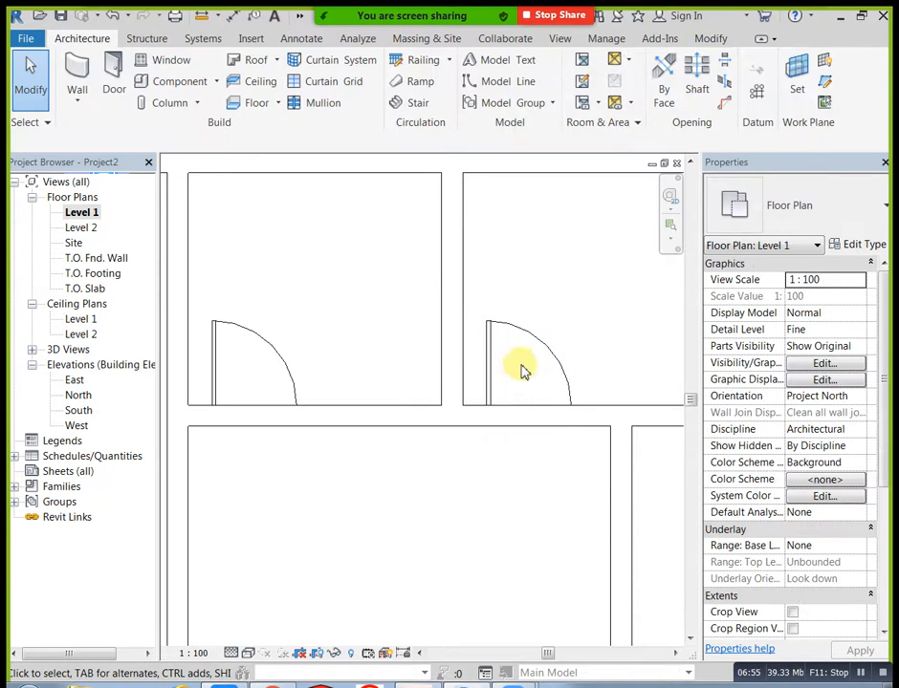
{"action": "left_click", "coordinate": [492, 361]}
{"action": "left_click", "coordinate": [512, 369]}
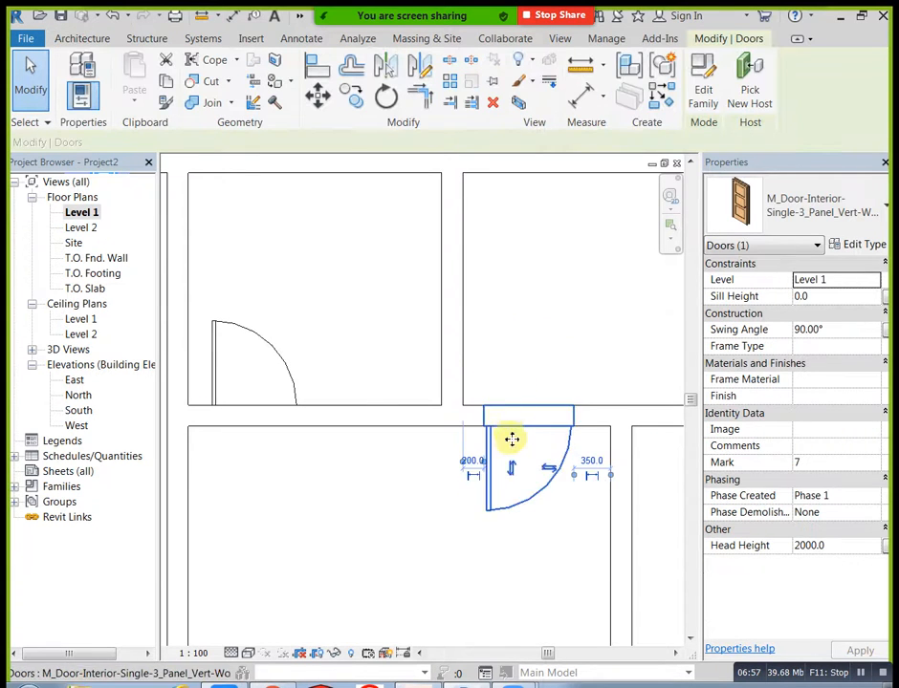
{"action": "left_click", "coordinate": [513, 467]}
{"action": "left_click", "coordinate": [435, 552]}
{"action": "scroll", "coordinate": [471, 431], "scroll_direction": "down", "scroll_amount": 5}
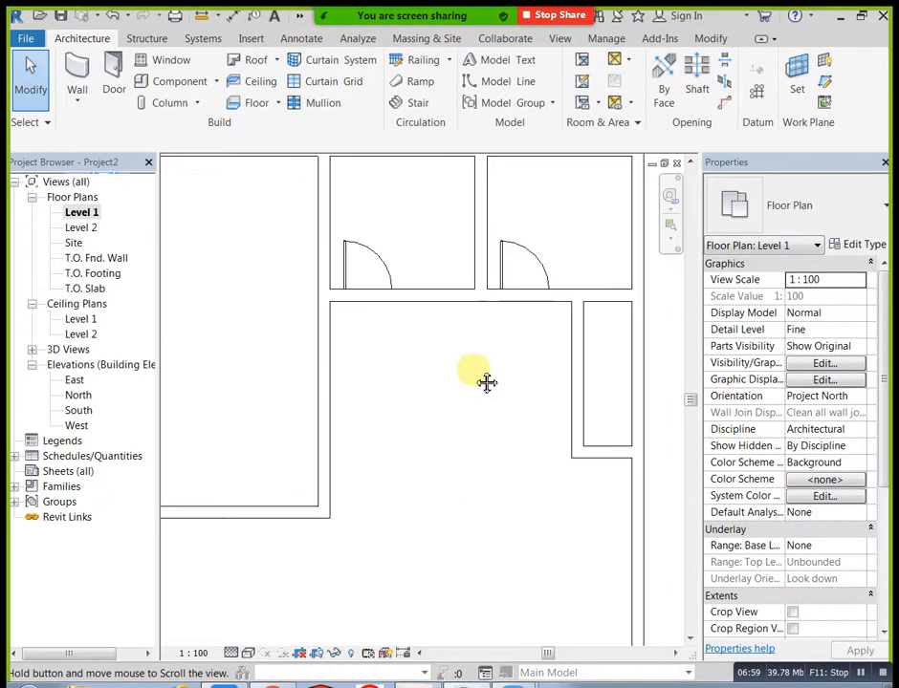
Open the default 3D view and orbit the model to inspect the placed doors
{"action": "middle_click_drag", "start_coordinate": [513, 344], "coordinate": [504, 411]}
{"action": "scroll", "coordinate": [457, 394], "scroll_direction": "down", "scroll_amount": 2}
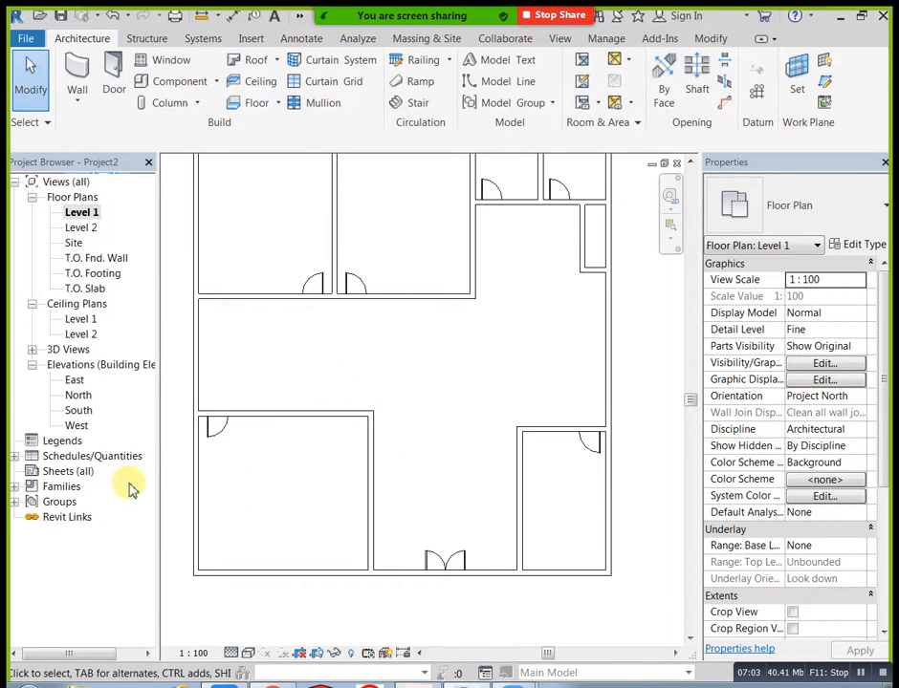
{"action": "scroll", "coordinate": [362, 451], "scroll_direction": "down", "scroll_amount": 2}
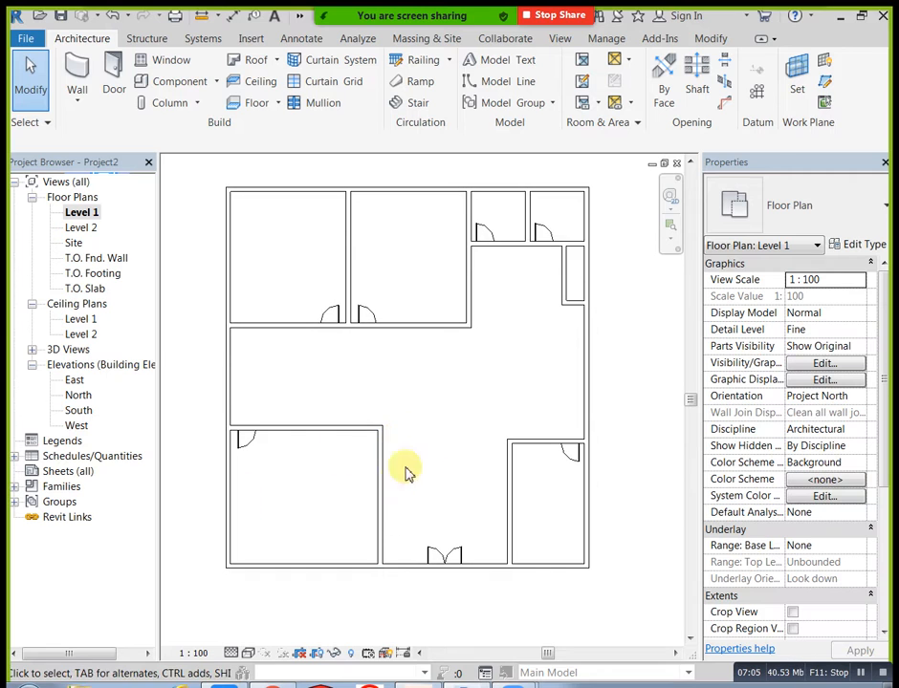
{"action": "left_click", "coordinate": [300, 16]}
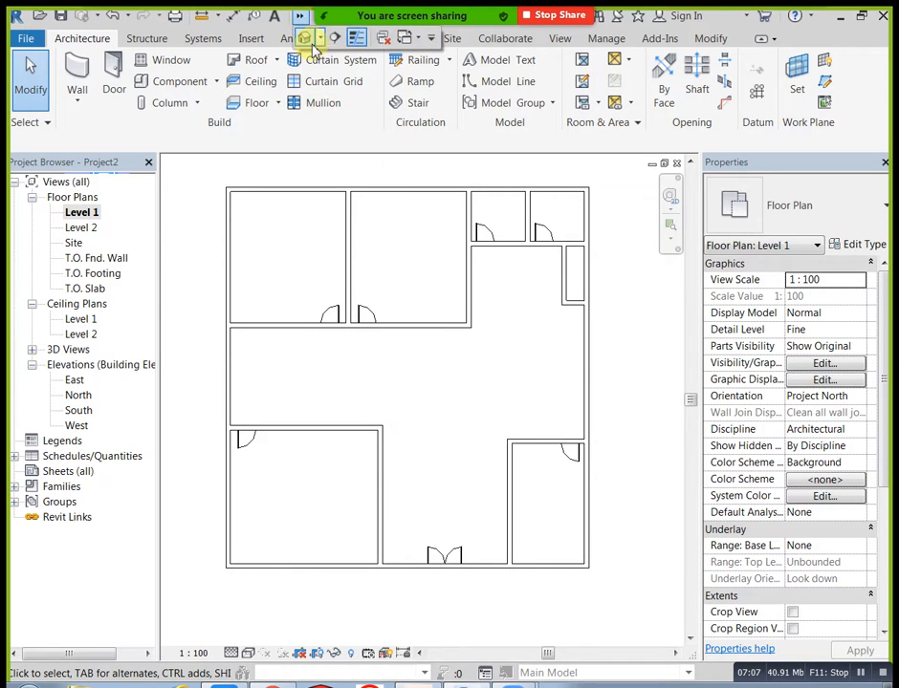
{"action": "left_click", "coordinate": [308, 35]}
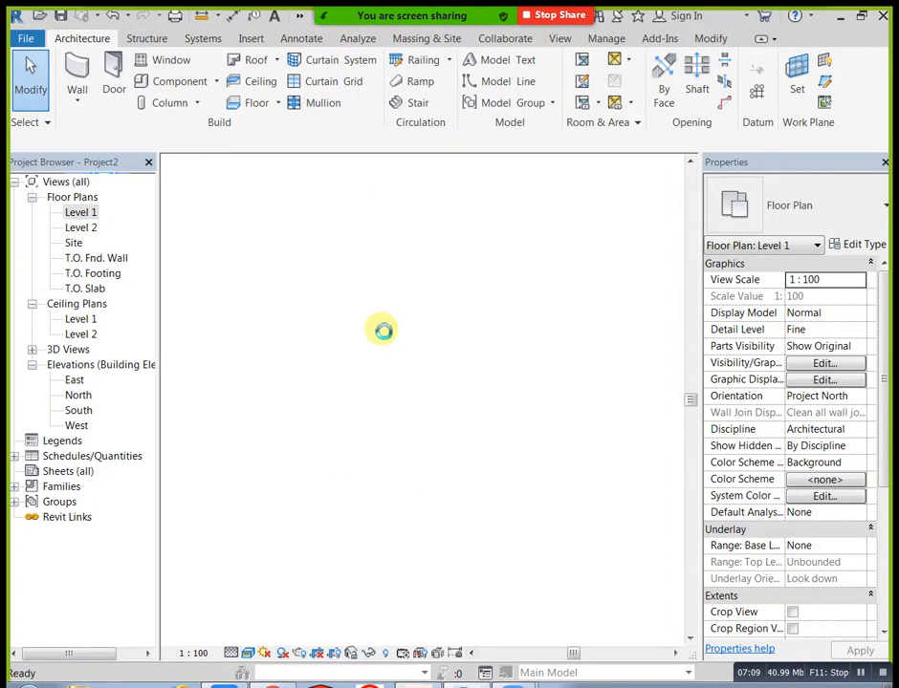
{"action": "scroll", "coordinate": [403, 332], "scroll_direction": "down", "scroll_amount": 5}
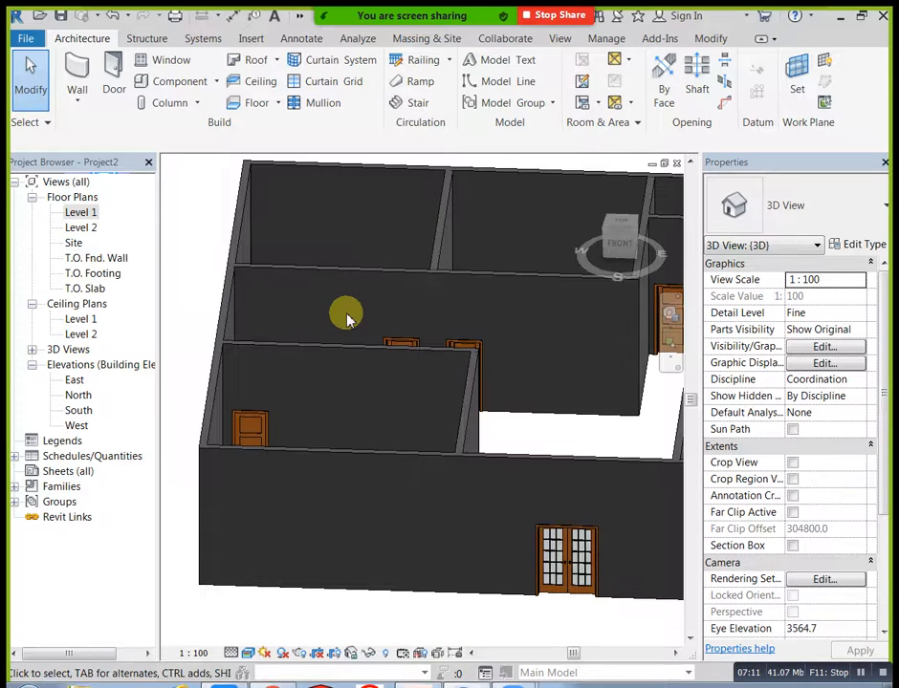
{"action": "middle_click_drag", "start_coordinate": [354, 342], "coordinate": [406, 405], "text": "shift"}
Return to the Level 1 plan and start placing windows with the M_Window-Casement-Double 1050 x 1350mm type
{"action": "double_click", "coordinate": [74, 212]}
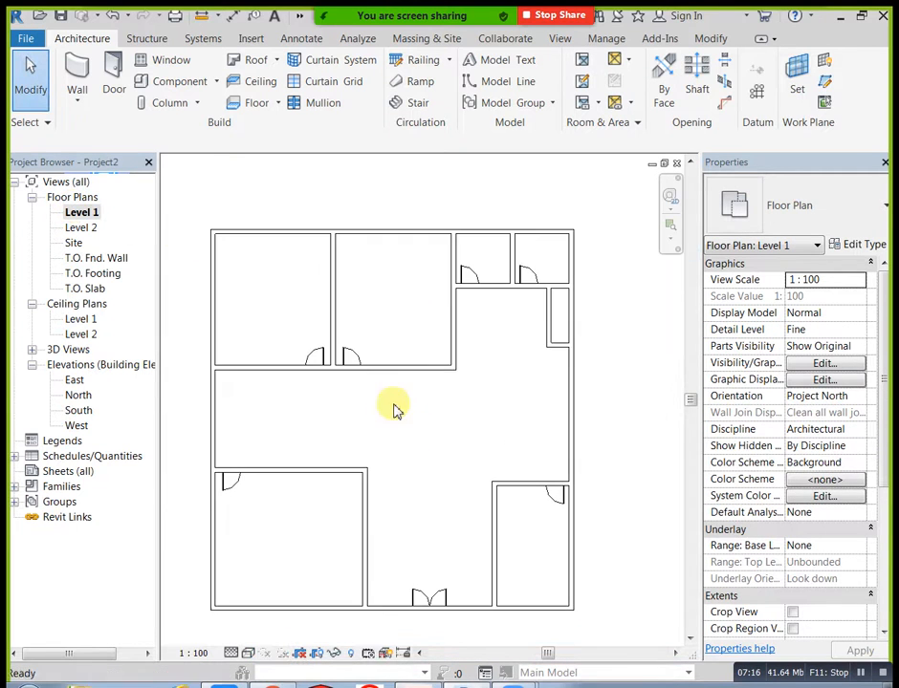
{"action": "scroll", "coordinate": [392, 409], "scroll_direction": "up", "scroll_amount": 2}
{"action": "middle_click_drag", "start_coordinate": [371, 407], "coordinate": [387, 394]}
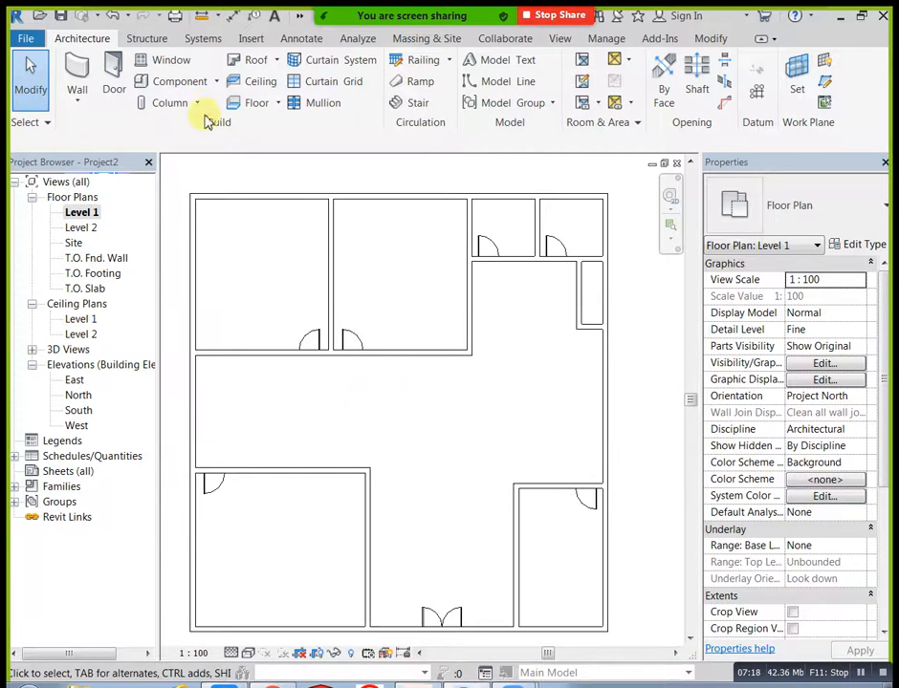
{"action": "left_click", "coordinate": [168, 65]}
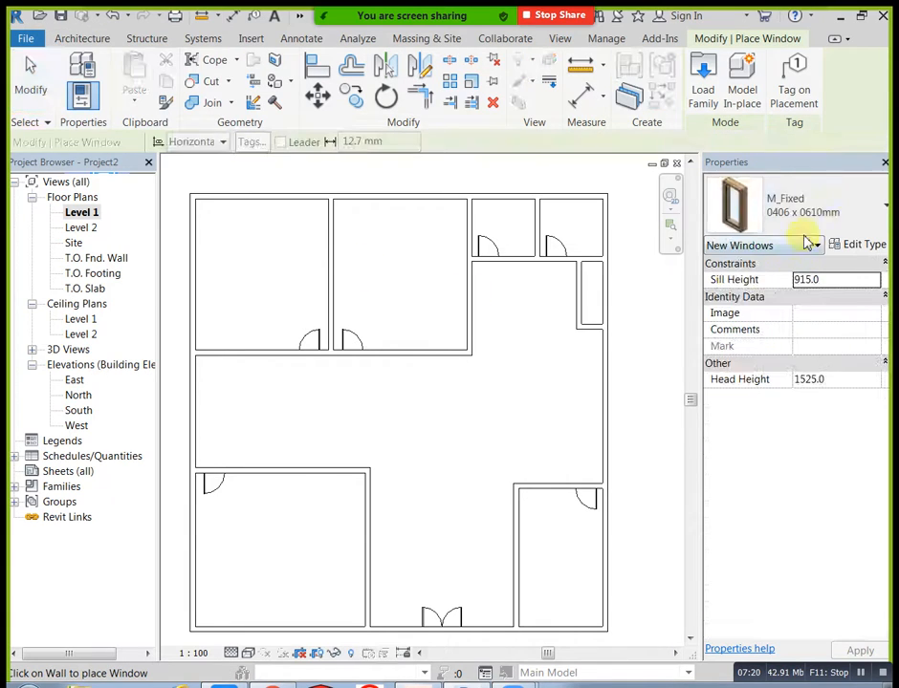
{"action": "left_click", "coordinate": [855, 222]}
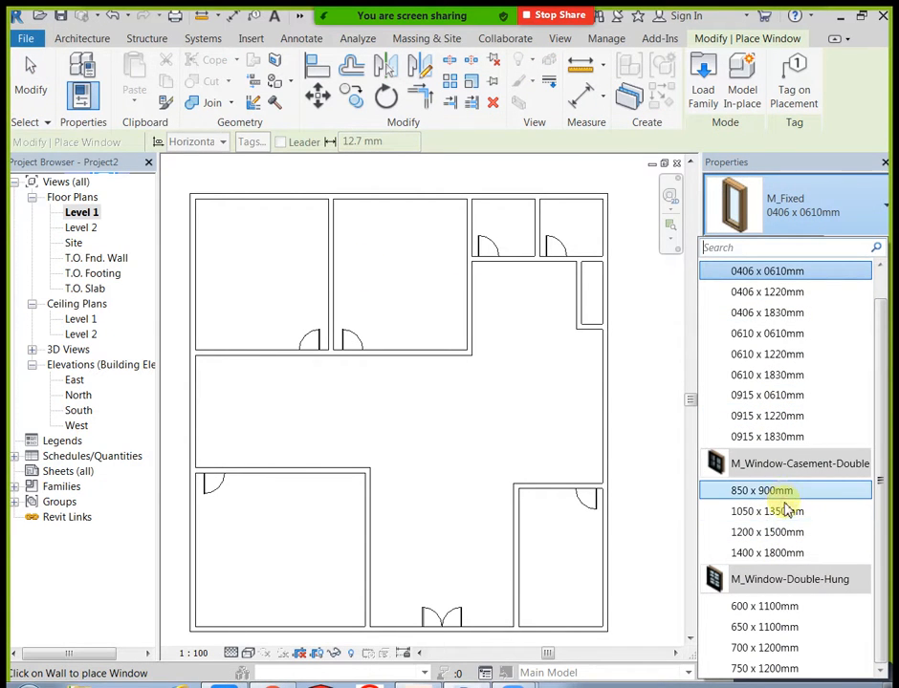
{"action": "mouse_move", "coordinate": [787, 514]}
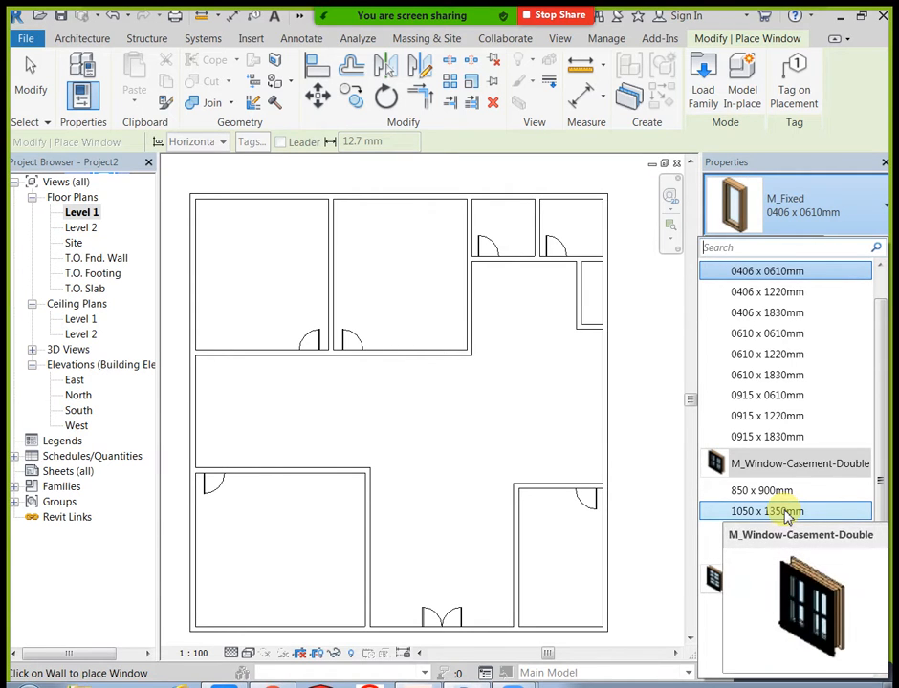
{"action": "left_click", "coordinate": [786, 514]}
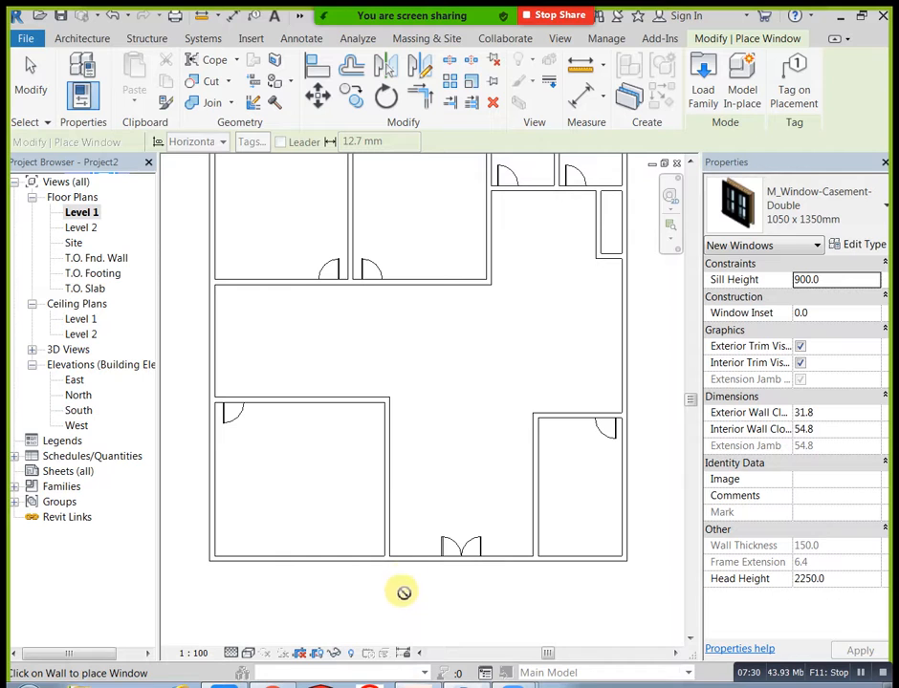
Place a casement window on each side of the double entrance door, centred between the door and the adjacent room wall
{"action": "left_click", "coordinate": [414, 556]}
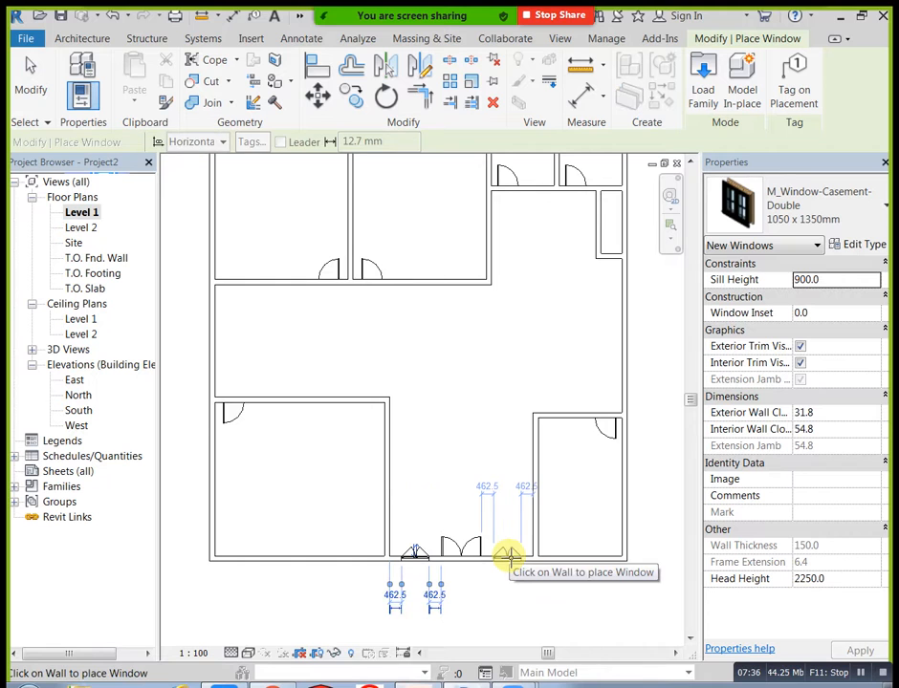
{"action": "left_click", "coordinate": [508, 557]}
{"action": "key", "text": "Escape"}
{"action": "key", "text": "Escape"}
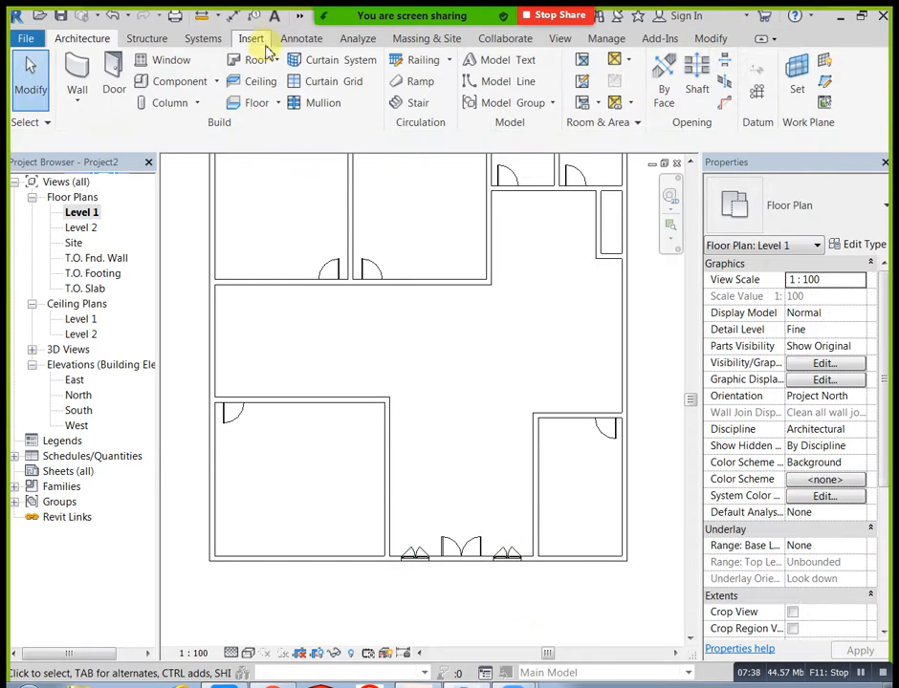
Open the default 3D view and look at the entrance wall with its windows from the front
{"action": "left_click", "coordinate": [299, 17]}
{"action": "left_click", "coordinate": [307, 38]}
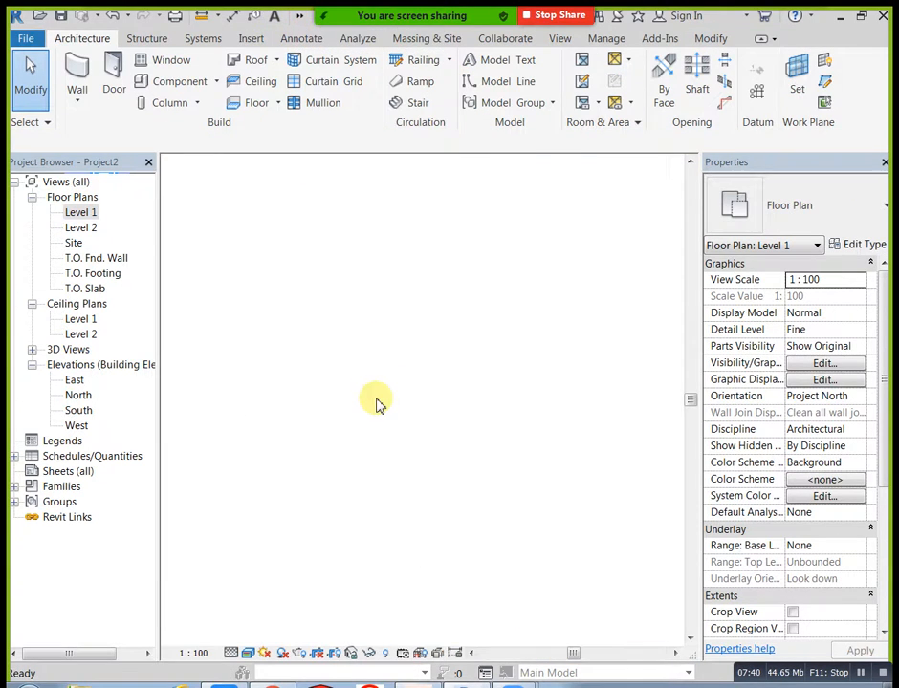
{"action": "scroll", "coordinate": [411, 506], "scroll_direction": "up", "scroll_amount": 3}
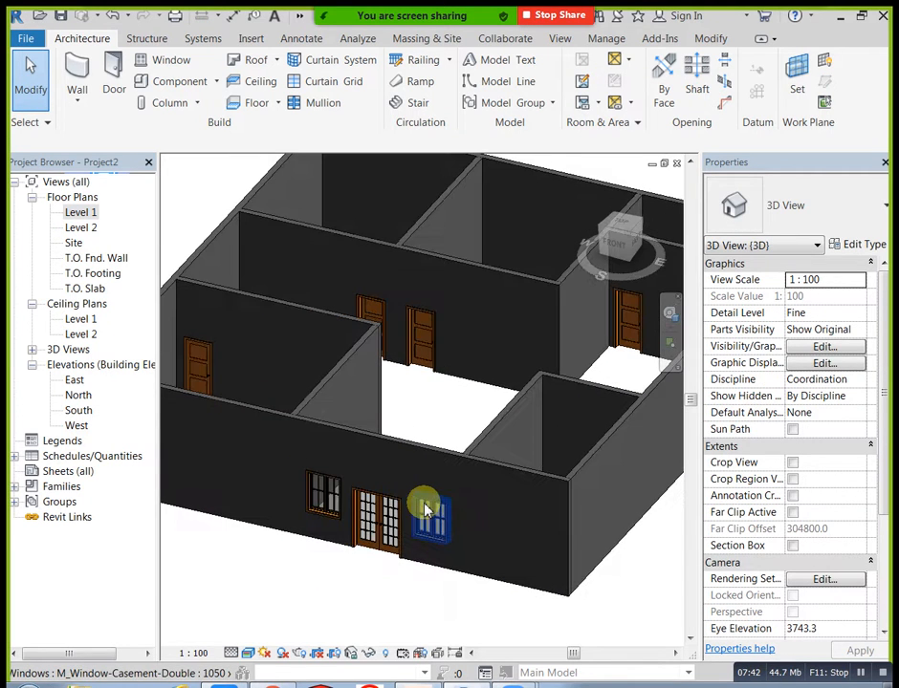
{"action": "scroll", "coordinate": [428, 512], "scroll_direction": "down", "scroll_amount": 3}
{"action": "left_click", "coordinate": [615, 244]}
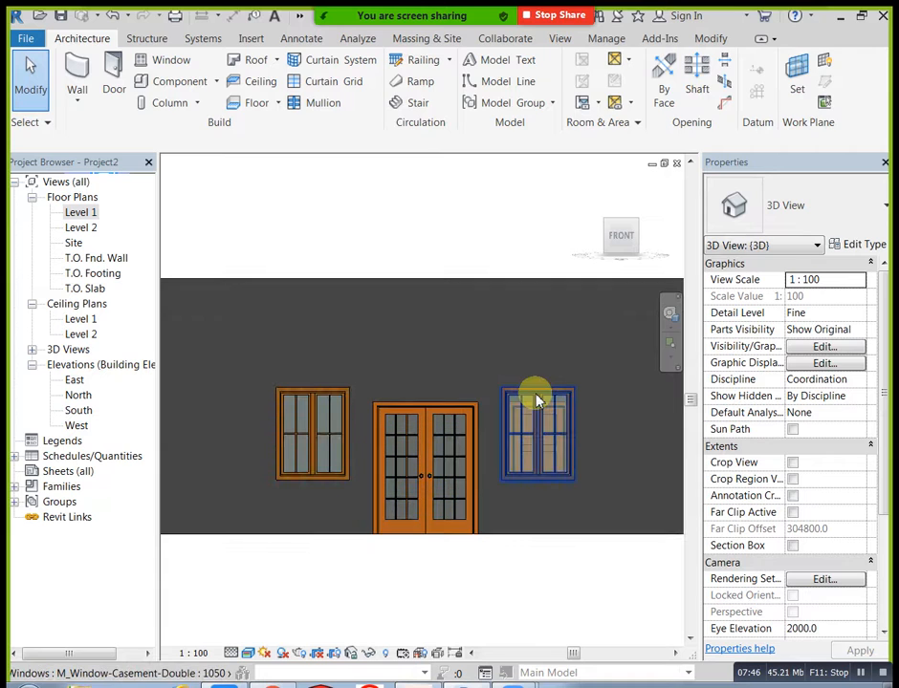
Try the 850 x 900mm type on the window right of the double entrance door, then restore its 1050 x 1350mm type
{"action": "left_click", "coordinate": [536, 400]}
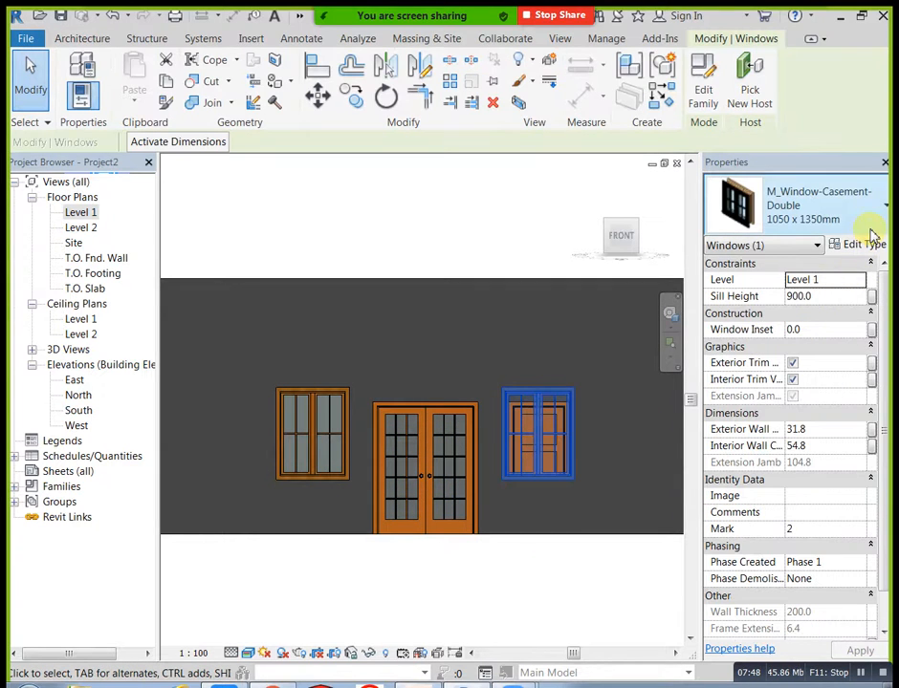
{"action": "left_click", "coordinate": [870, 234]}
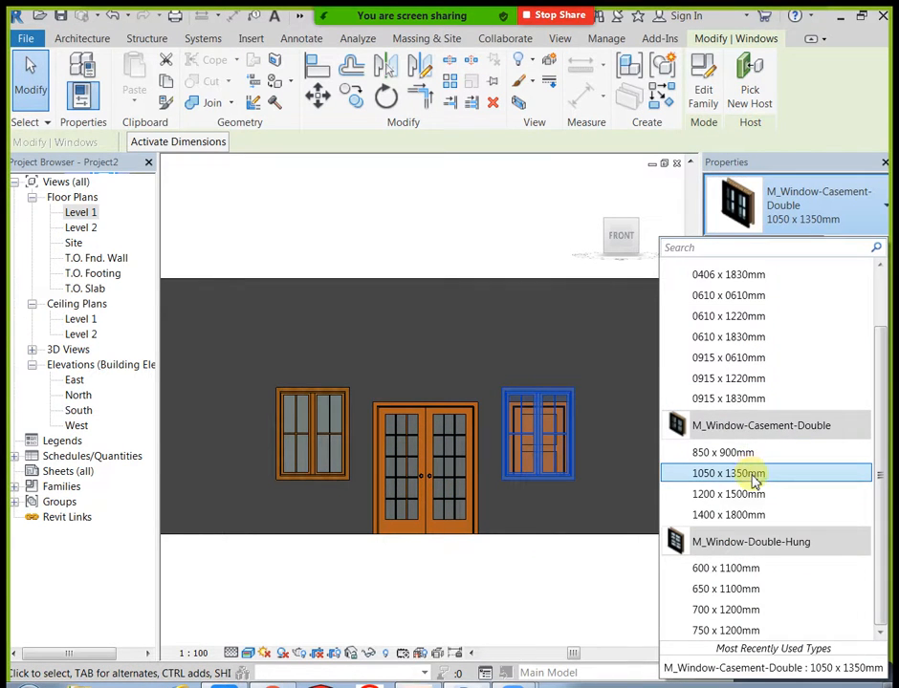
{"action": "left_click", "coordinate": [528, 603]}
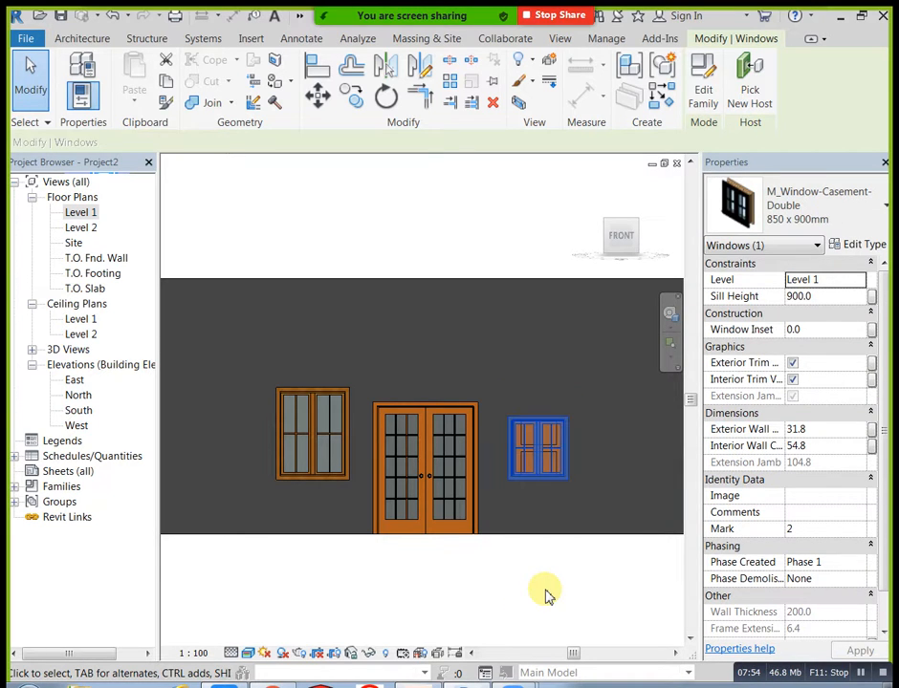
{"action": "left_click", "coordinate": [821, 195]}
{"action": "left_click", "coordinate": [748, 456]}
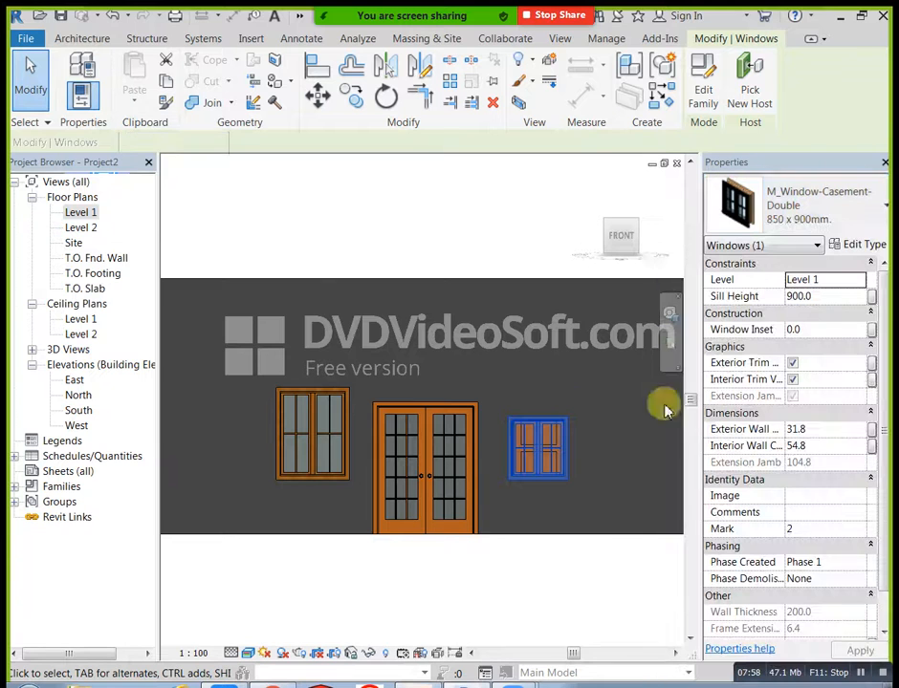
{"action": "left_click", "coordinate": [440, 191]}
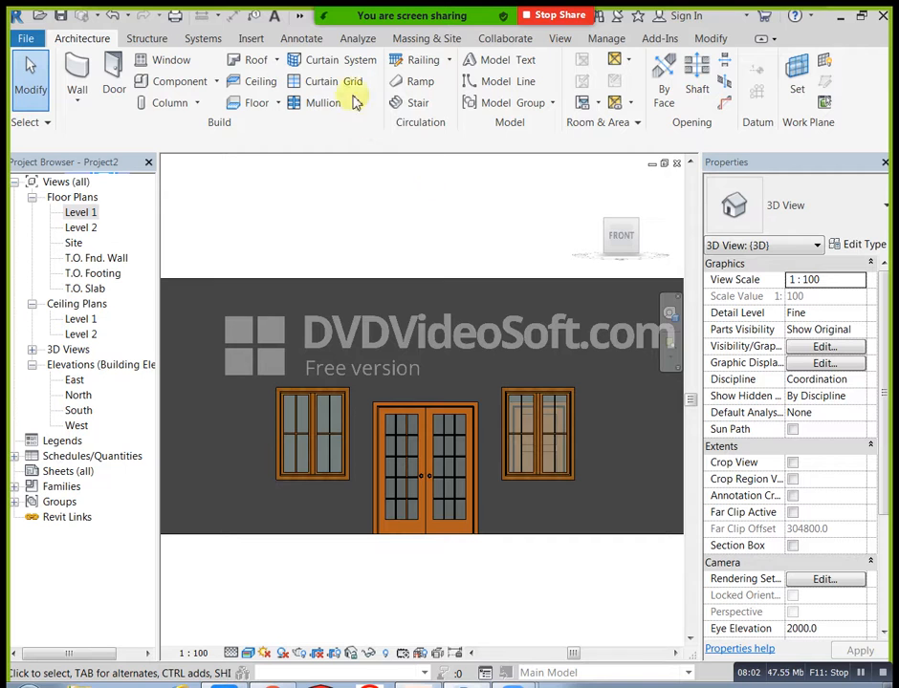
{"action": "key", "text": "a"}
{"action": "key", "text": "l"}
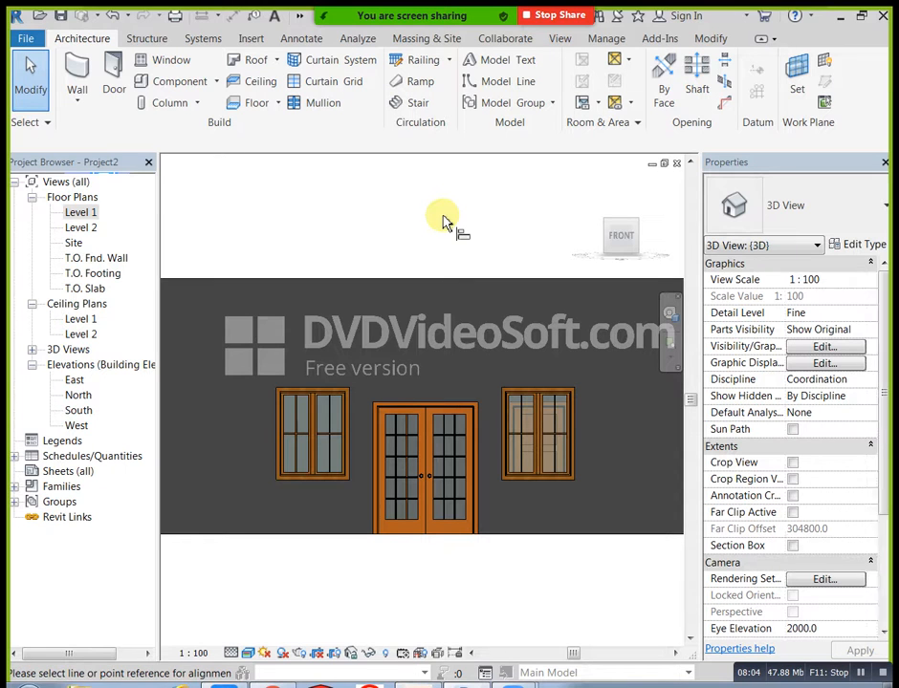
{"action": "scroll", "coordinate": [388, 383], "scroll_direction": "up", "scroll_amount": 3}
{"action": "left_click", "coordinate": [392, 414]}
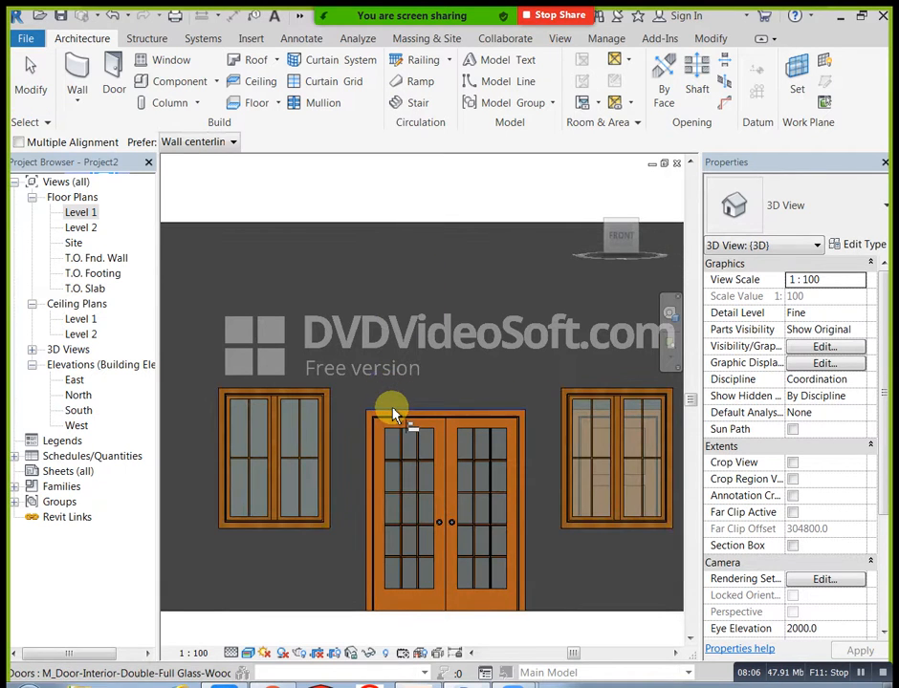
{"action": "left_click", "coordinate": [390, 413]}
{"action": "key", "text": "Escape"}
{"action": "key", "text": "Escape"}
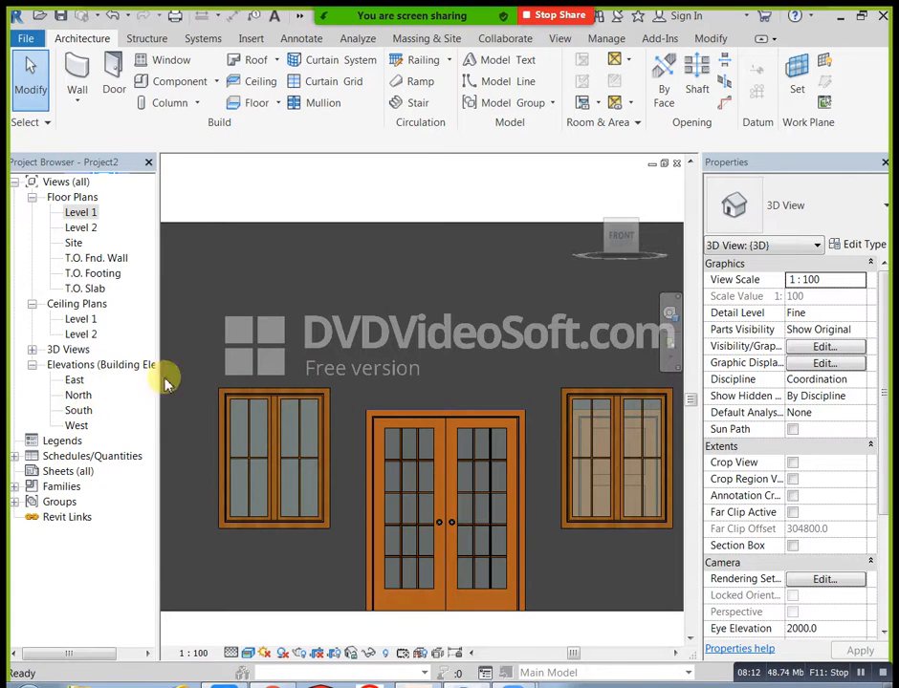
Open the South elevation and frame the double entrance door with its two windows
{"action": "double_click", "coordinate": [78, 395]}
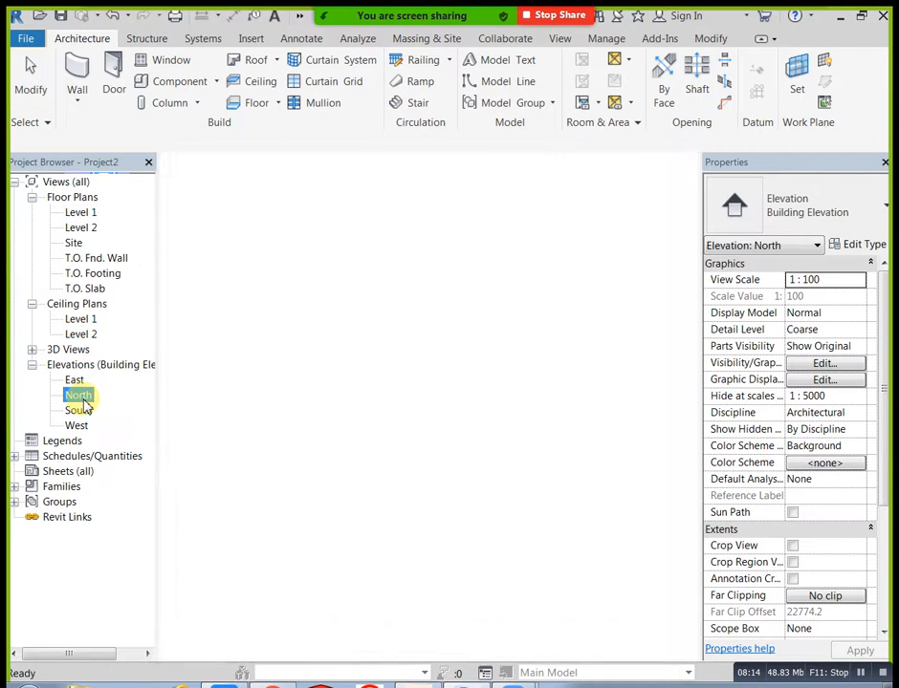
{"action": "scroll", "coordinate": [210, 387], "scroll_direction": "down", "scroll_amount": 5}
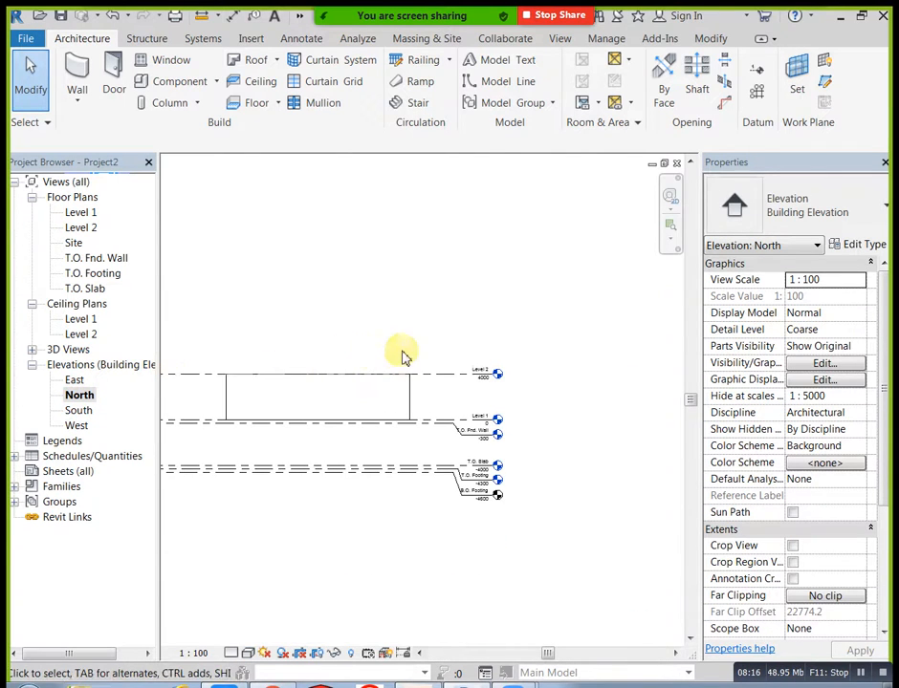
{"action": "double_click", "coordinate": [78, 410]}
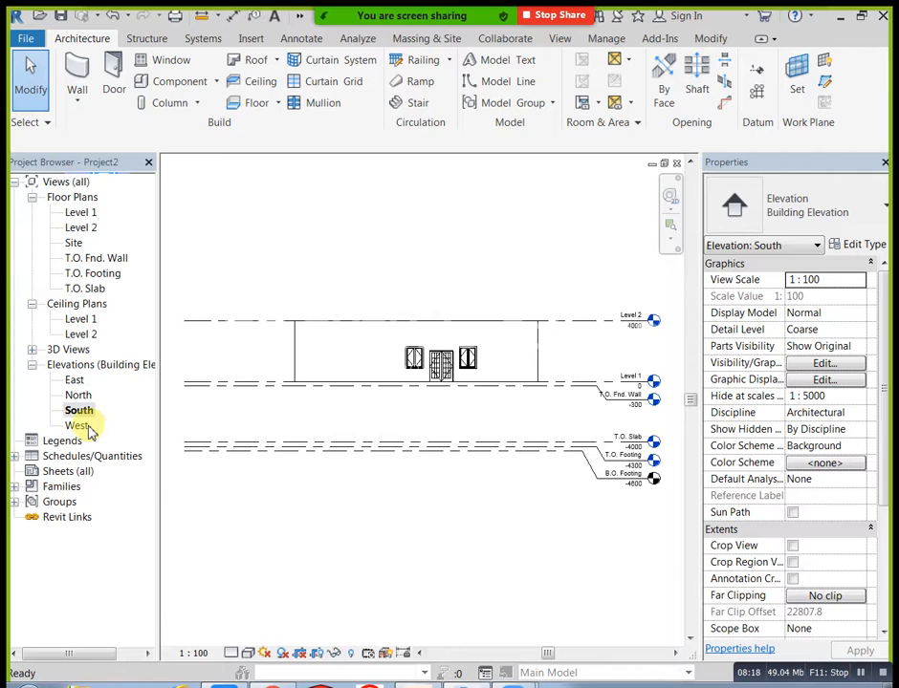
{"action": "scroll", "coordinate": [469, 349], "scroll_direction": "up", "scroll_amount": 5}
{"action": "middle_click_drag", "start_coordinate": [449, 374], "coordinate": [458, 375]}
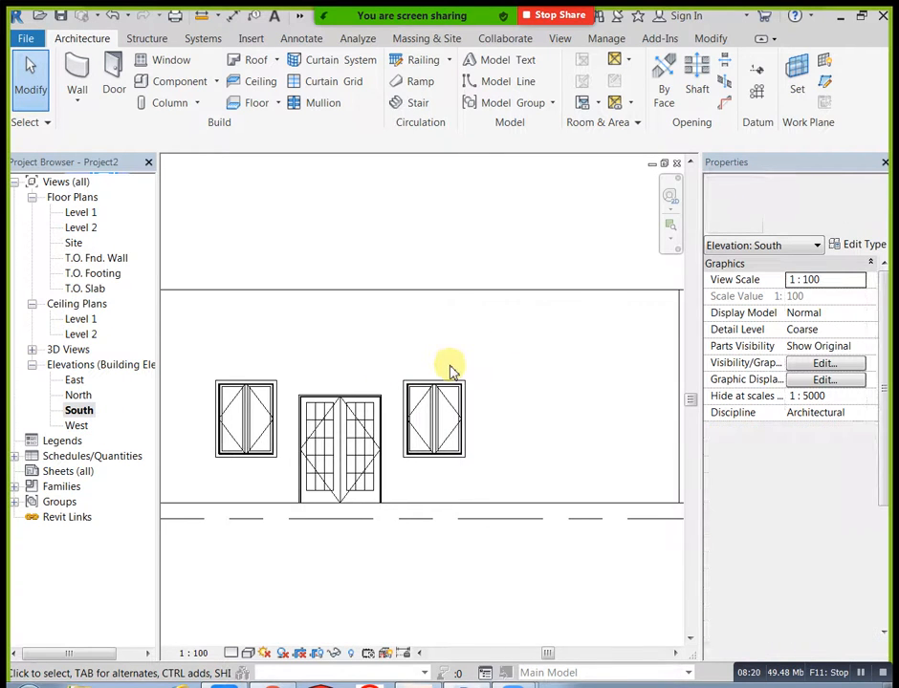
{"action": "scroll", "coordinate": [401, 392], "scroll_direction": "up", "scroll_amount": 2}
{"action": "key", "text": "a"}
{"action": "key", "text": "l"}
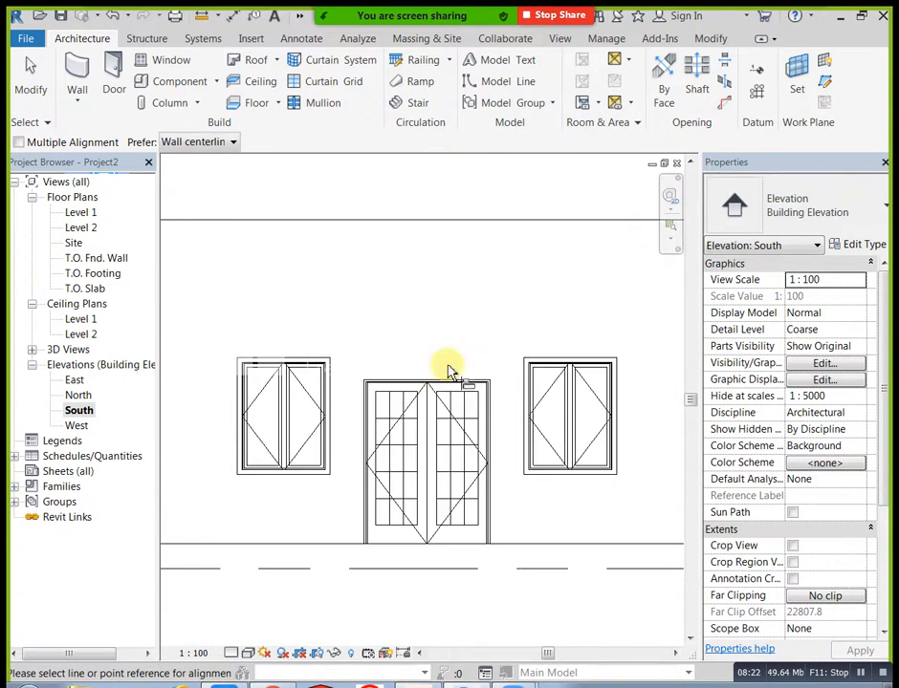
{"action": "left_click", "coordinate": [390, 380]}
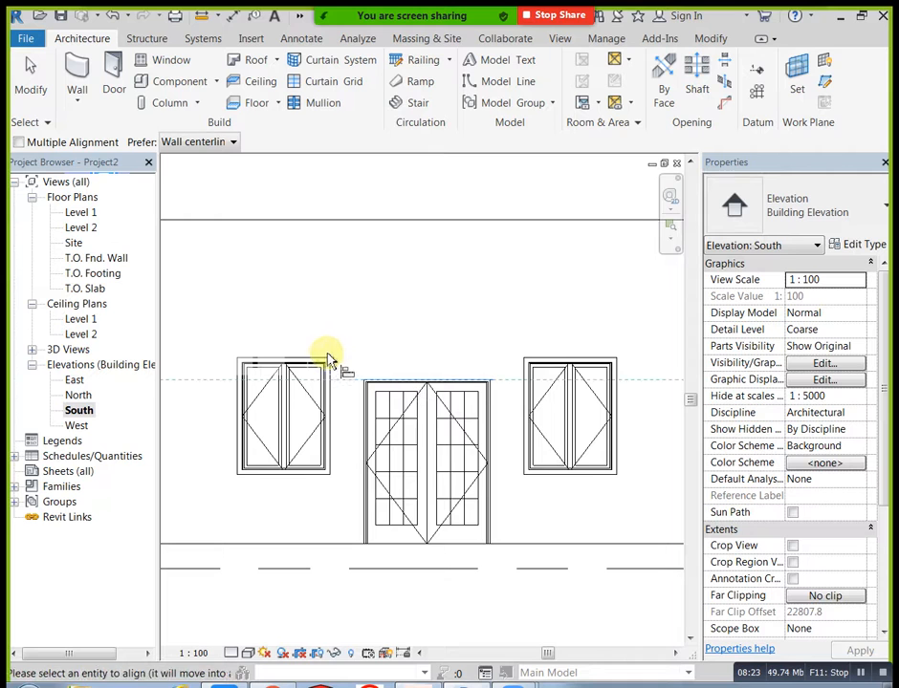
{"action": "key", "text": "Escape"}
{"action": "key", "text": "Escape"}
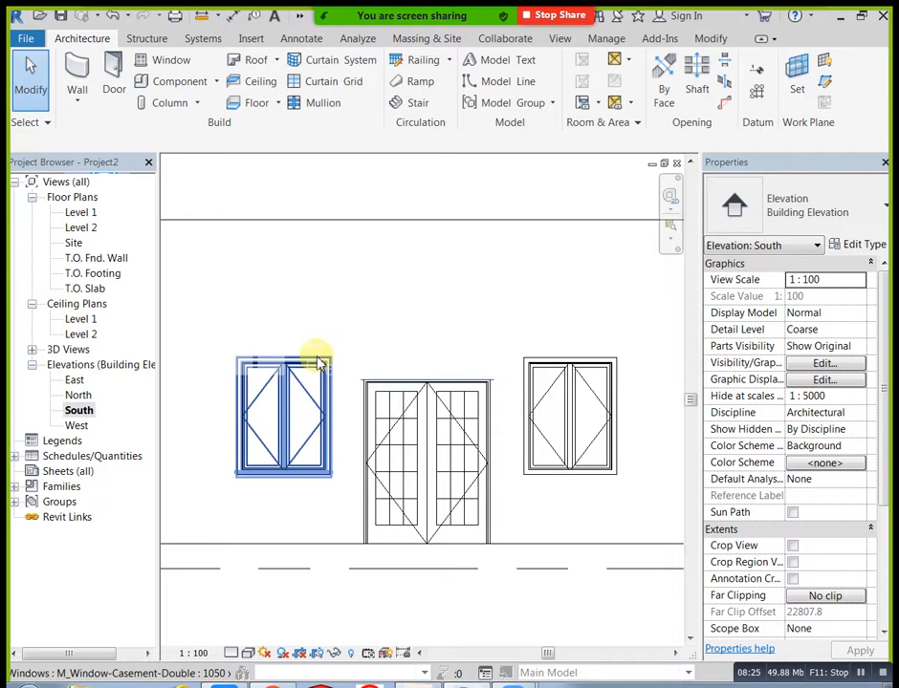
{"action": "left_click", "coordinate": [316, 360]}
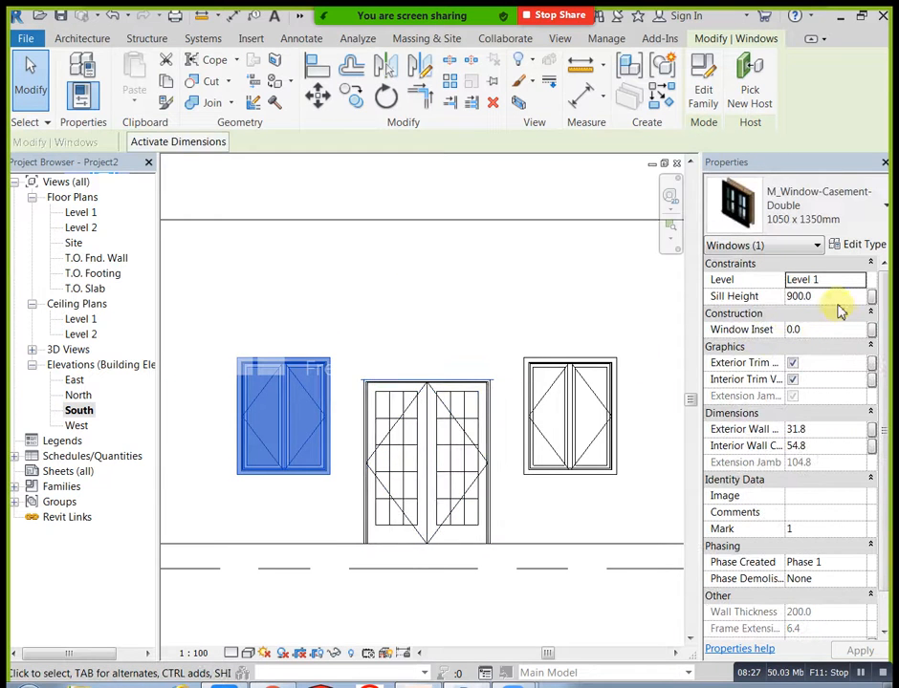
{"action": "left_click", "coordinate": [438, 612]}
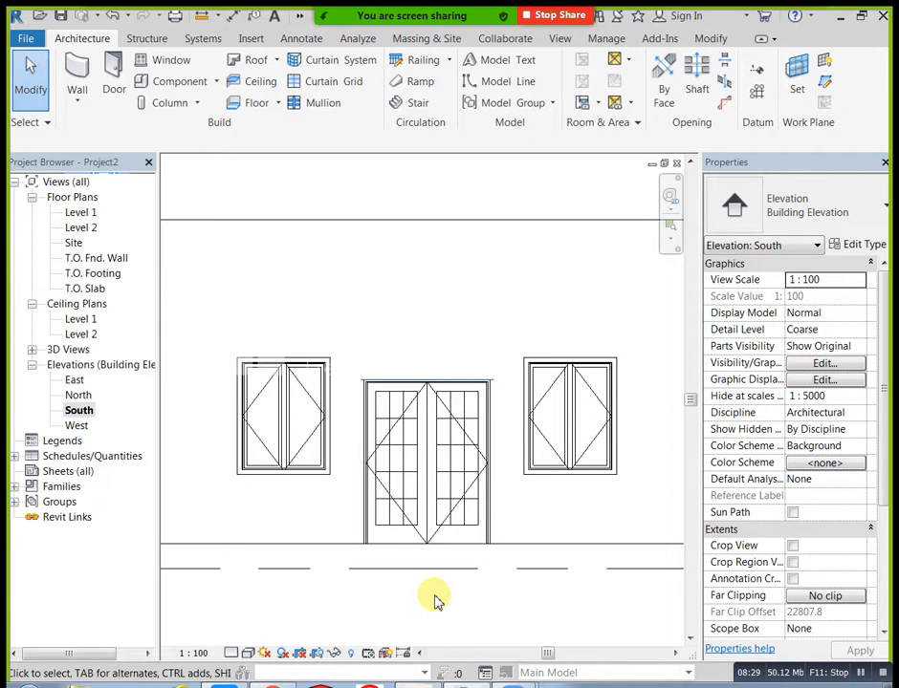
Dimension the sill height of the window left of the entrance door, measured from the Level 1 line
{"action": "key", "text": "i"}
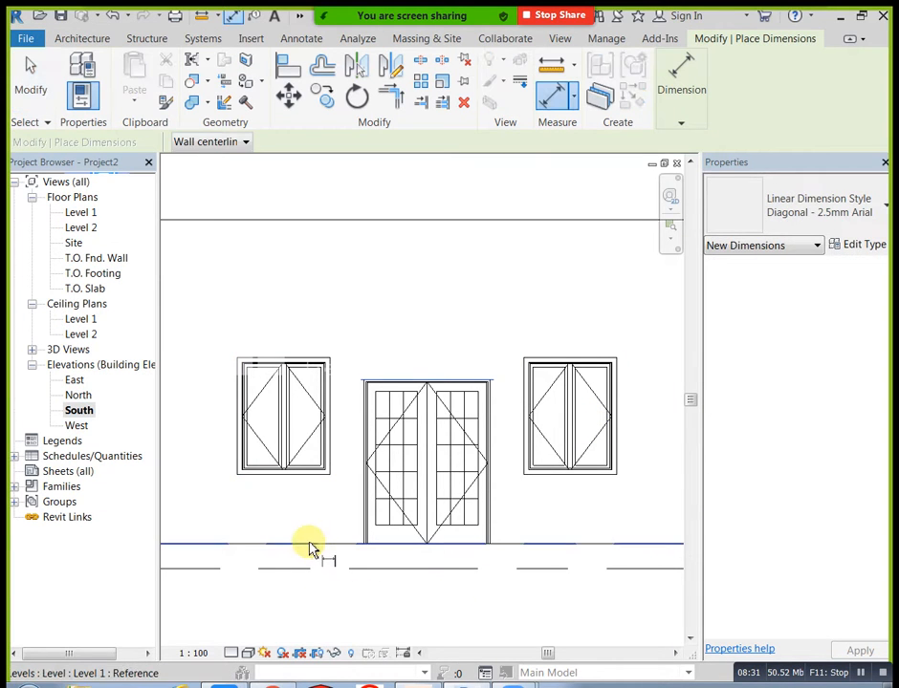
{"action": "left_click", "coordinate": [321, 474]}
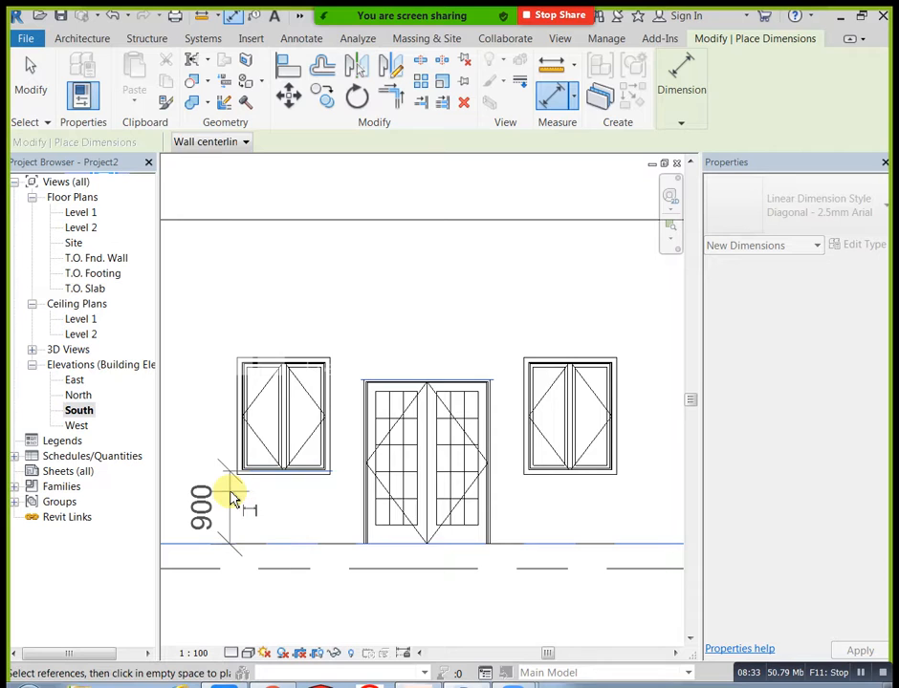
{"action": "left_click", "coordinate": [227, 501]}
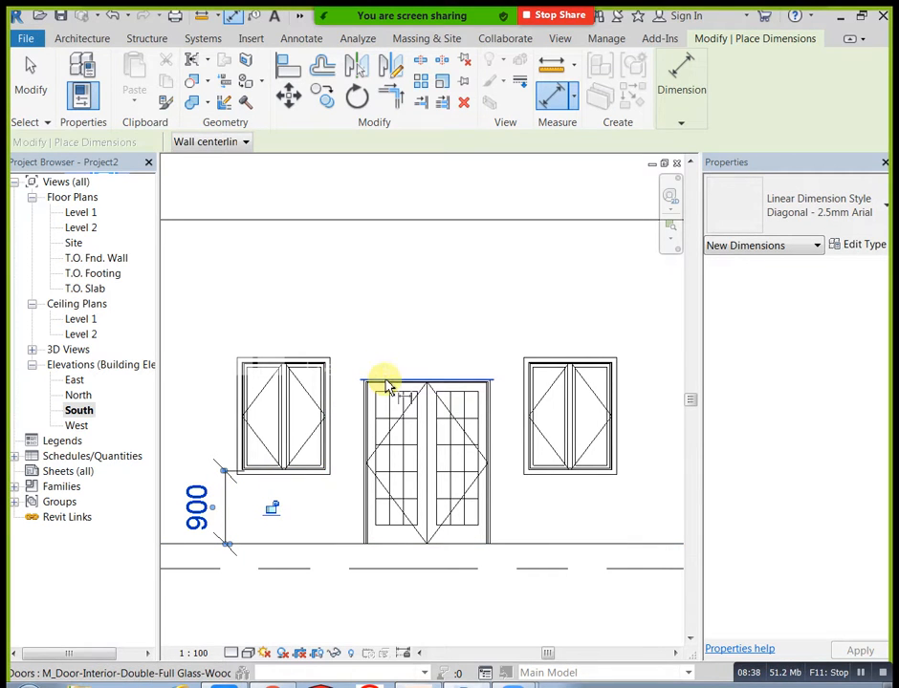
Measure the vertical offset between the top of the entrance door and the top of the window on its left
{"action": "left_click", "coordinate": [387, 383]}
{"action": "left_click", "coordinate": [321, 359]}
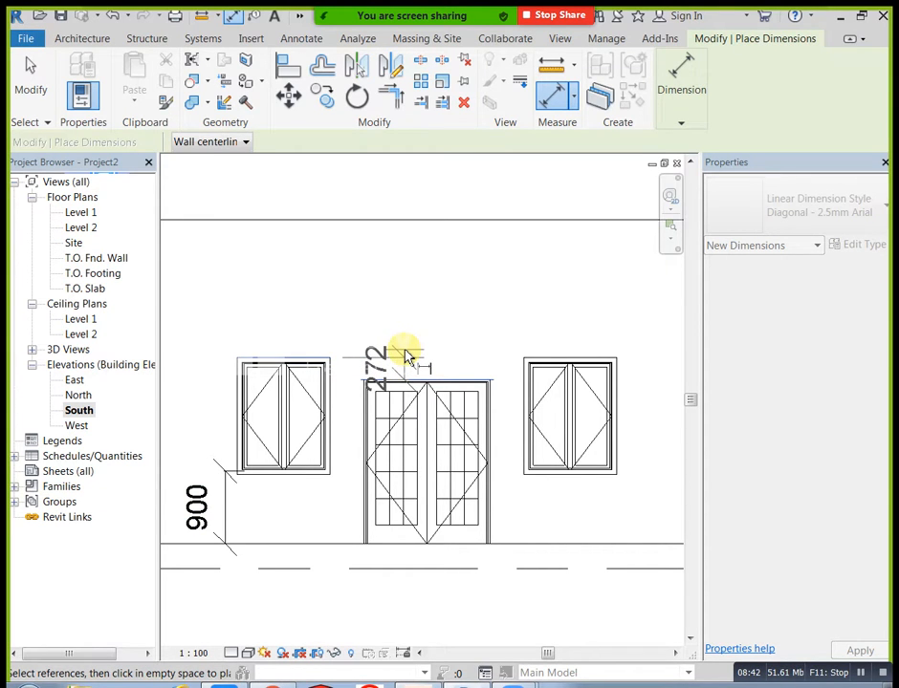
{"action": "key", "text": "Escape"}
{"action": "key", "text": "Escape"}
Nudge the window left of the entrance door down until its sill height is 600 mm
{"action": "left_click", "coordinate": [283, 465]}
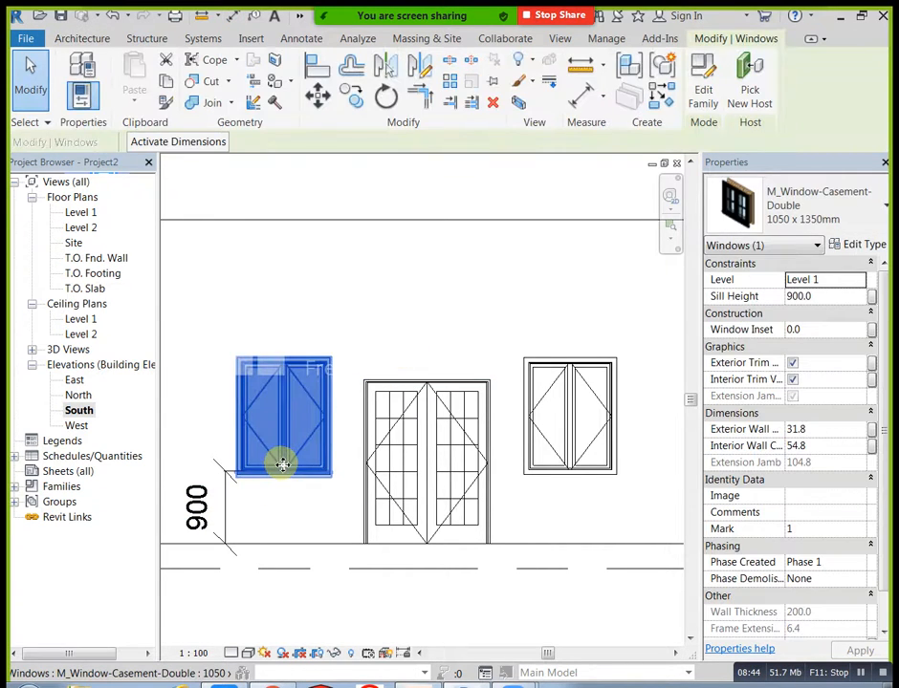
{"action": "key", "text": "Down"}
{"action": "key", "text": "Down"}
{"action": "key", "text": "Down"}
{"action": "key", "text": "Down"}
{"action": "key", "text": "Down"}
{"action": "key", "text": "Down"}
{"action": "key", "text": "Down"}
{"action": "key", "text": "Down"}
{"action": "key", "text": "Down"}
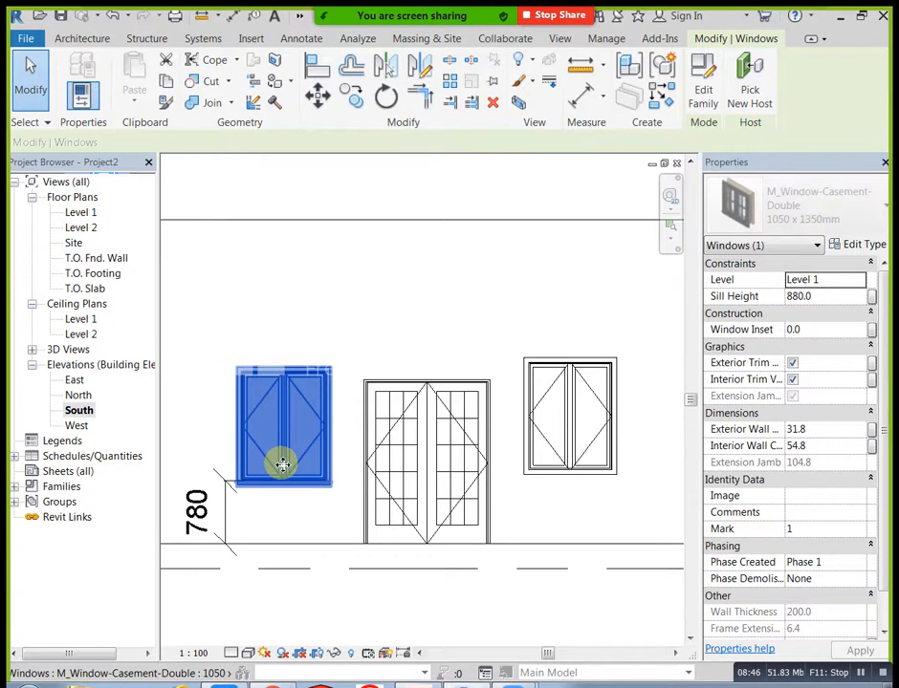
{"action": "key", "text": "Down"}
{"action": "key", "text": "Down"}
{"action": "key", "text": "Down"}
{"action": "key", "text": "Down"}
{"action": "key", "text": "Down"}
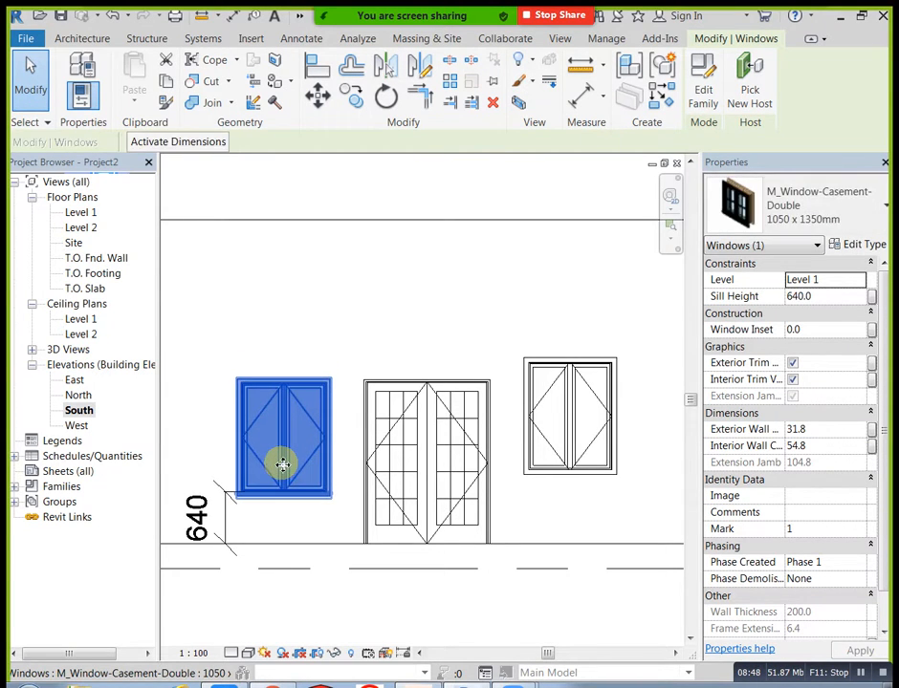
{"action": "key", "text": "Down"}
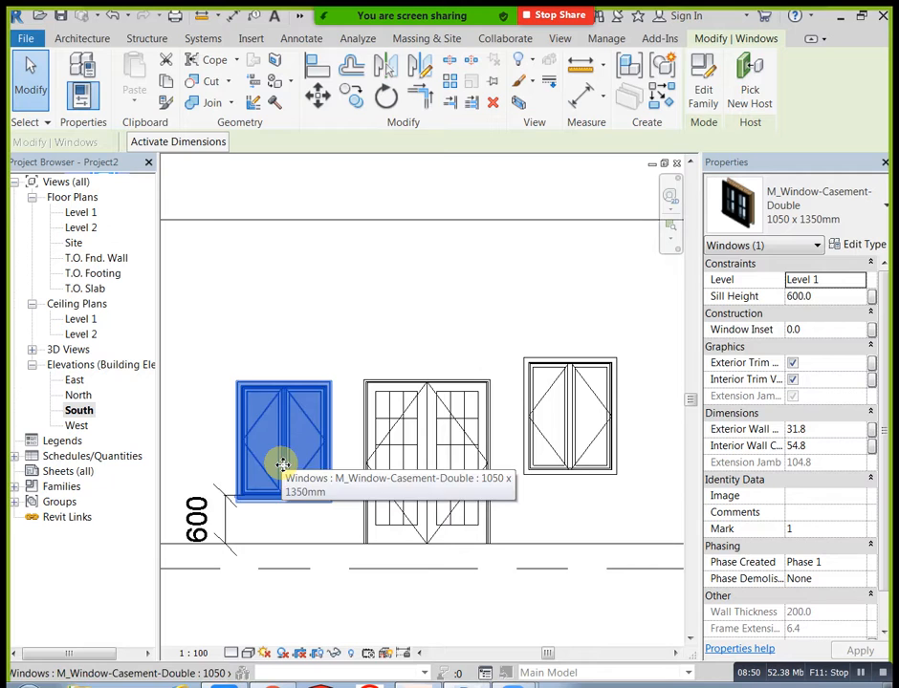
{"action": "left_click", "coordinate": [584, 517]}
Nudge the window right of the entrance door down to the same 600 mm sill height
{"action": "left_click", "coordinate": [572, 478]}
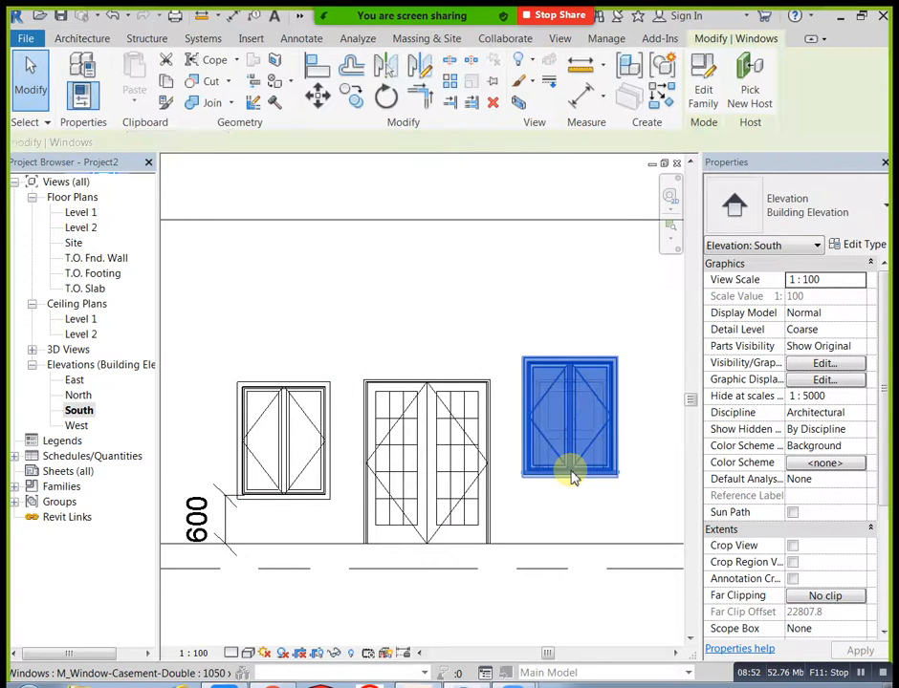
{"action": "key", "text": "Down"}
{"action": "key", "text": "Down"}
{"action": "key", "text": "Down"}
{"action": "key", "text": "Down"}
{"action": "key", "text": "Down"}
{"action": "key", "text": "Down"}
{"action": "key", "text": "Down"}
{"action": "key", "text": "Down"}
{"action": "key", "text": "Down"}
{"action": "key", "text": "Down"}
{"action": "key", "text": "Down"}
{"action": "key", "text": "Down"}
{"action": "key", "text": "Down"}
{"action": "key", "text": "Down"}
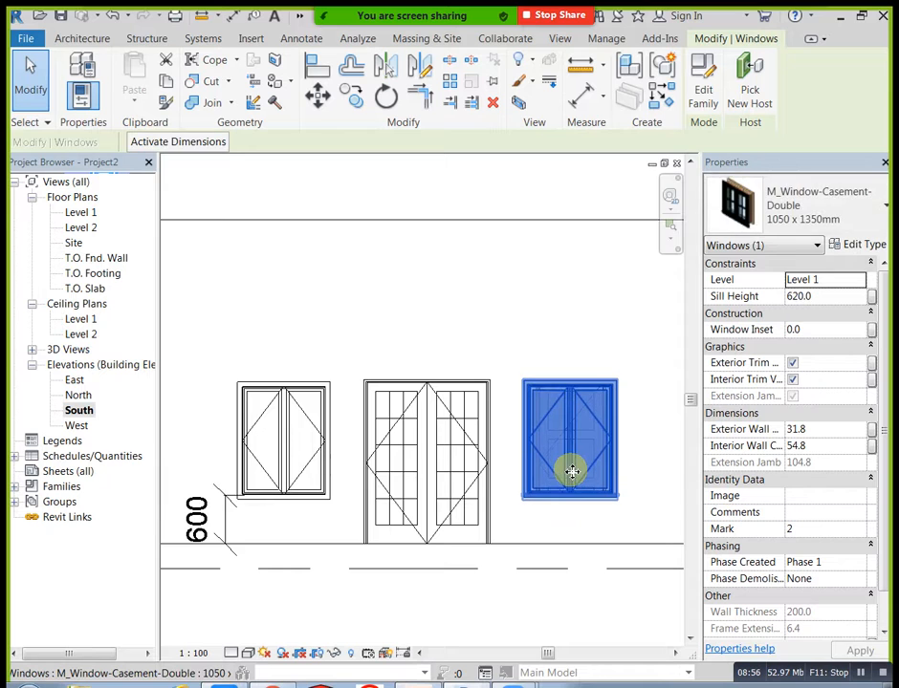
{"action": "key", "text": "Down"}
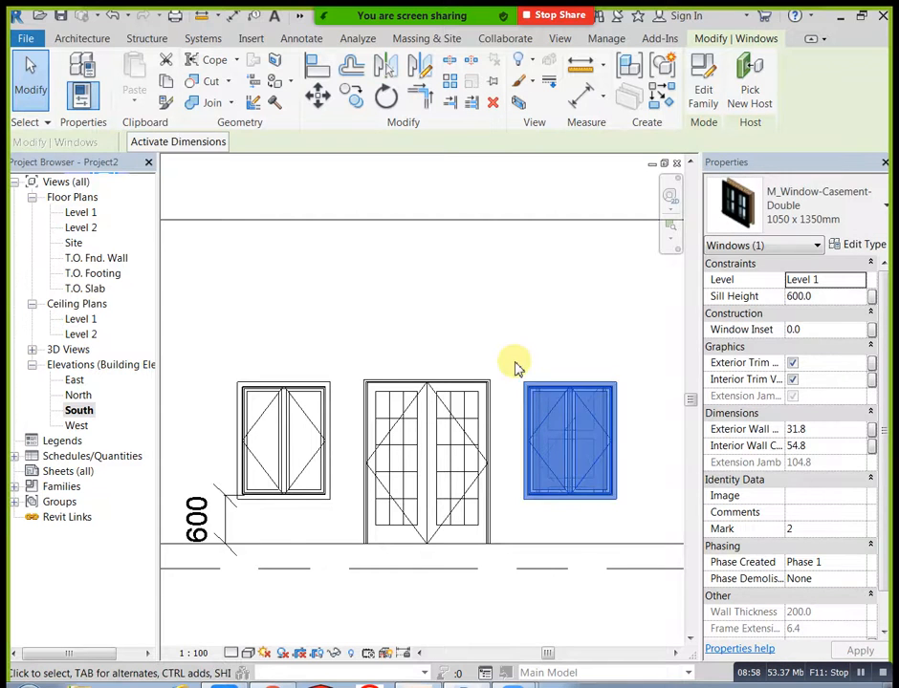
{"action": "scroll", "coordinate": [515, 368], "scroll_direction": "down", "scroll_amount": 2}
{"action": "left_click", "coordinate": [507, 610]}
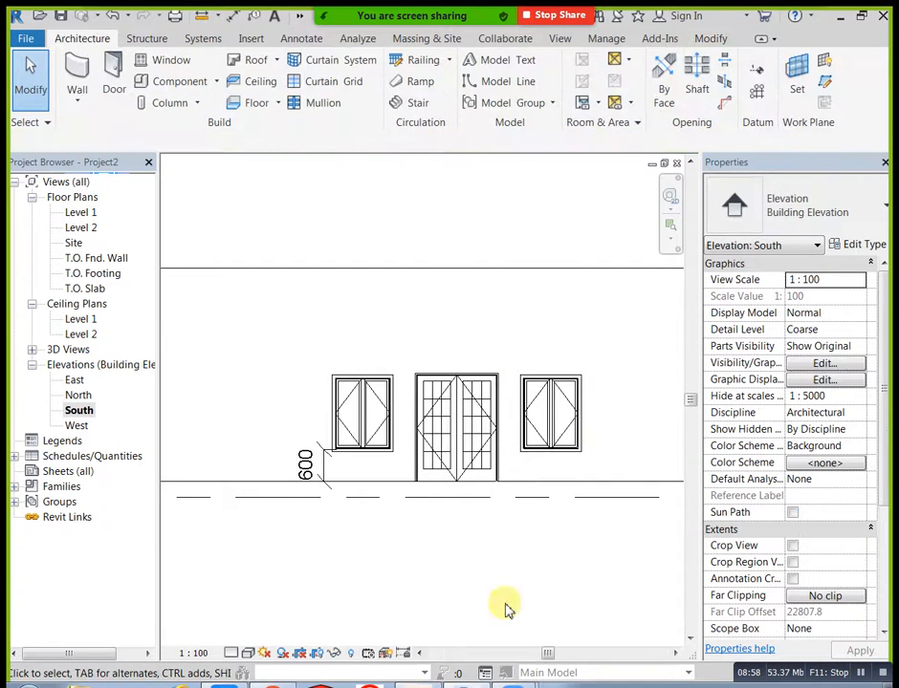
Open the default 3D view and orbit the model to inspect the lowered windows beside the entrance door
{"action": "left_click", "coordinate": [299, 19]}
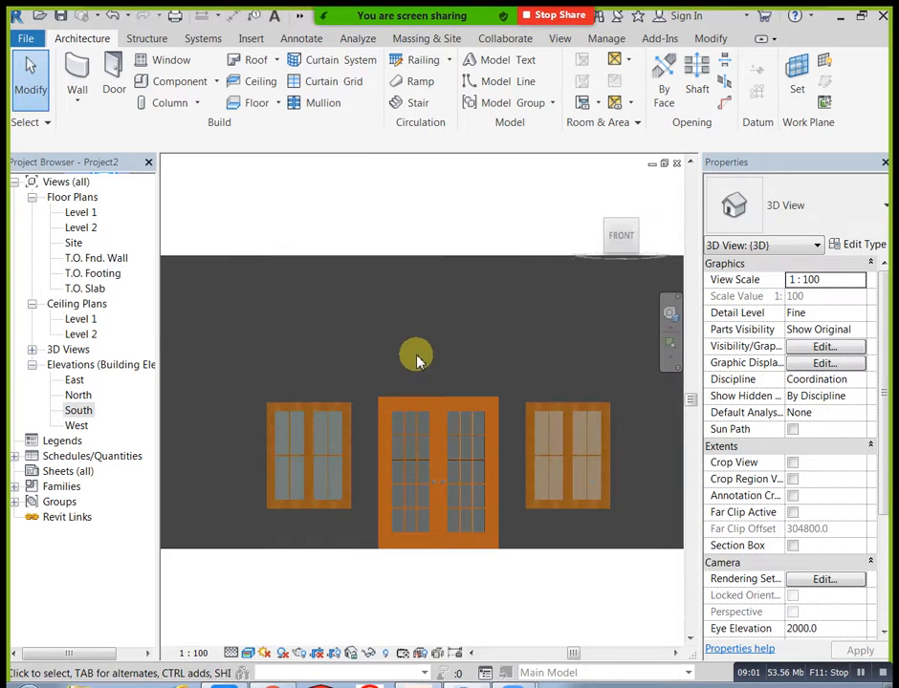
{"action": "left_click", "coordinate": [593, 188]}
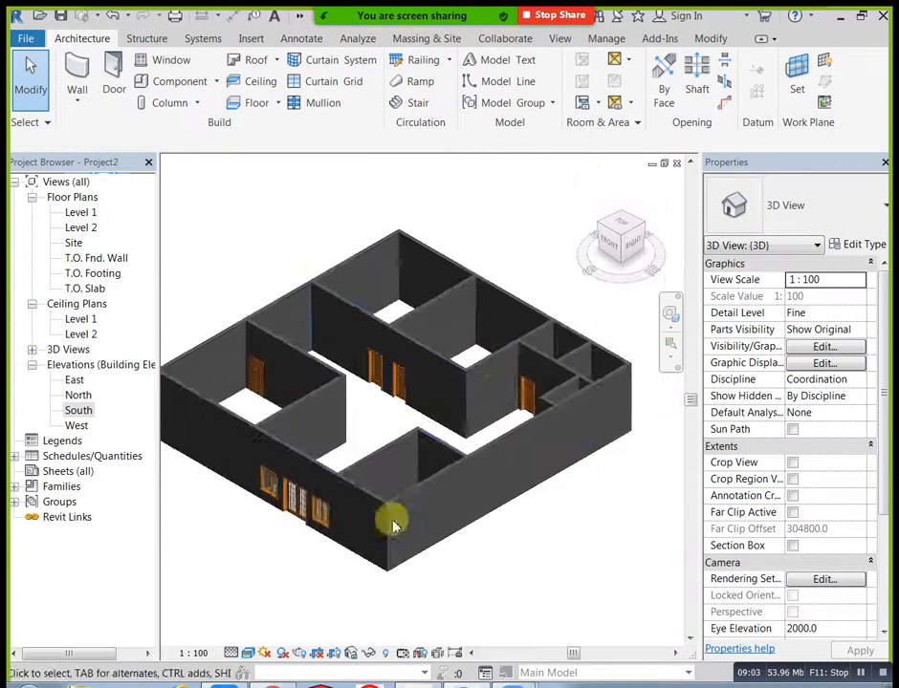
{"action": "middle_click_drag", "start_coordinate": [310, 533], "coordinate": [370, 531], "text": "shift"}
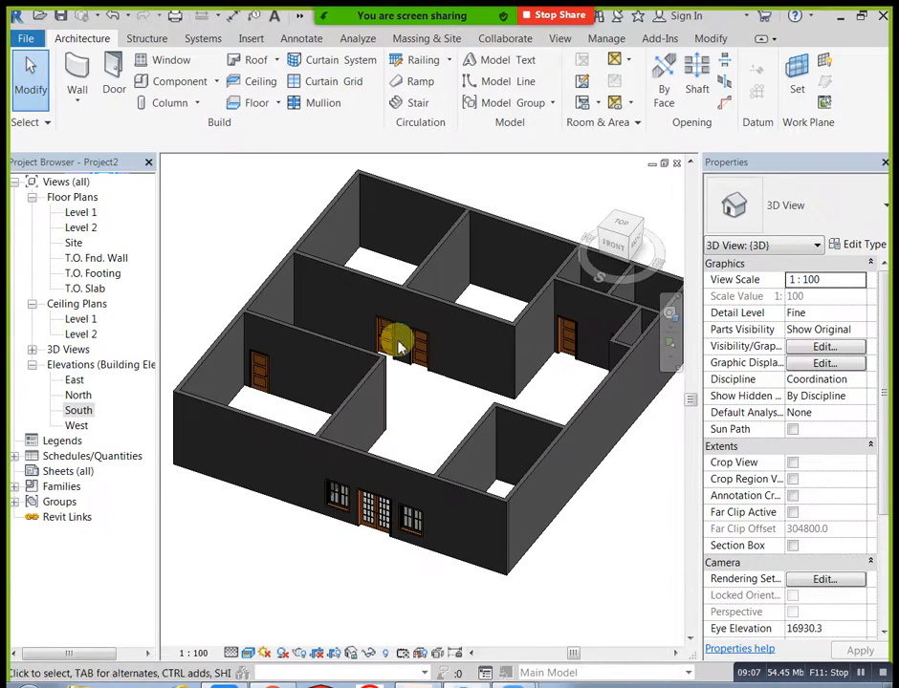
Open the Level 1 floor plan, start placing a window, and browse to the US Metric Windows folder to load families
{"action": "double_click", "coordinate": [94, 214]}
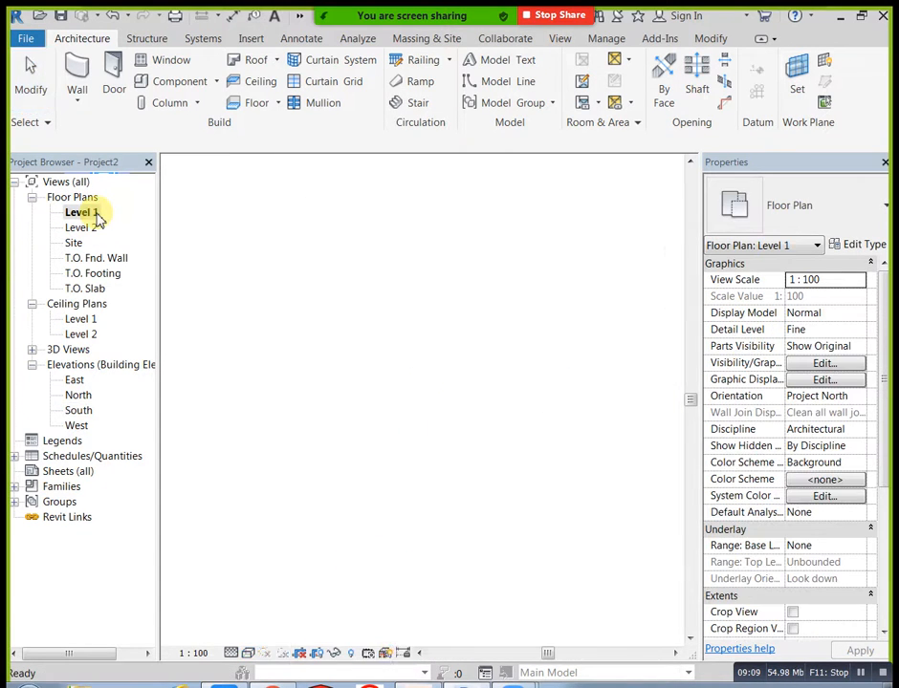
{"action": "key", "text": "z"}
{"action": "key", "text": "f"}
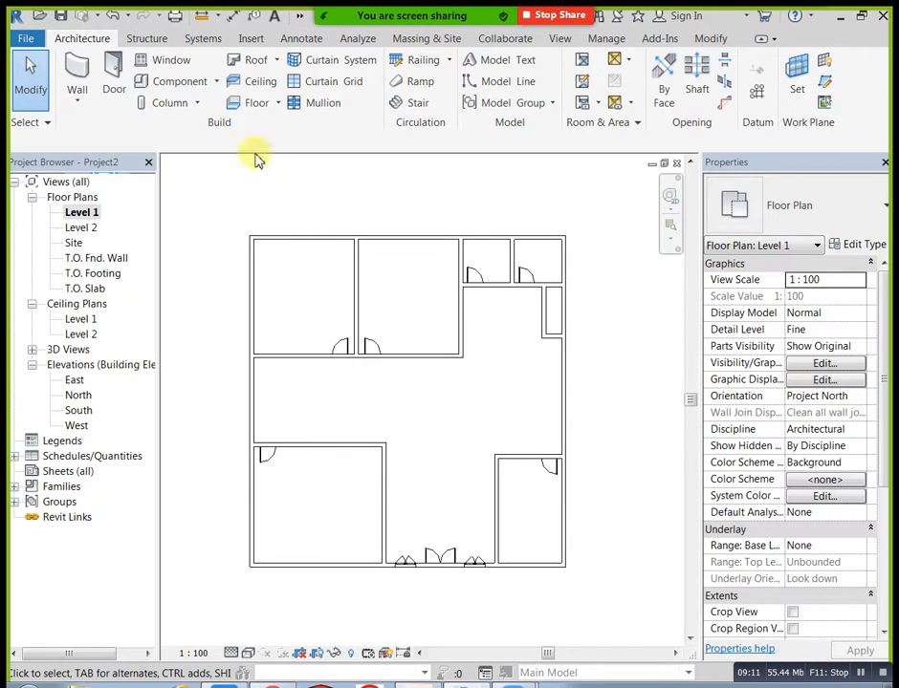
{"action": "left_click", "coordinate": [187, 65]}
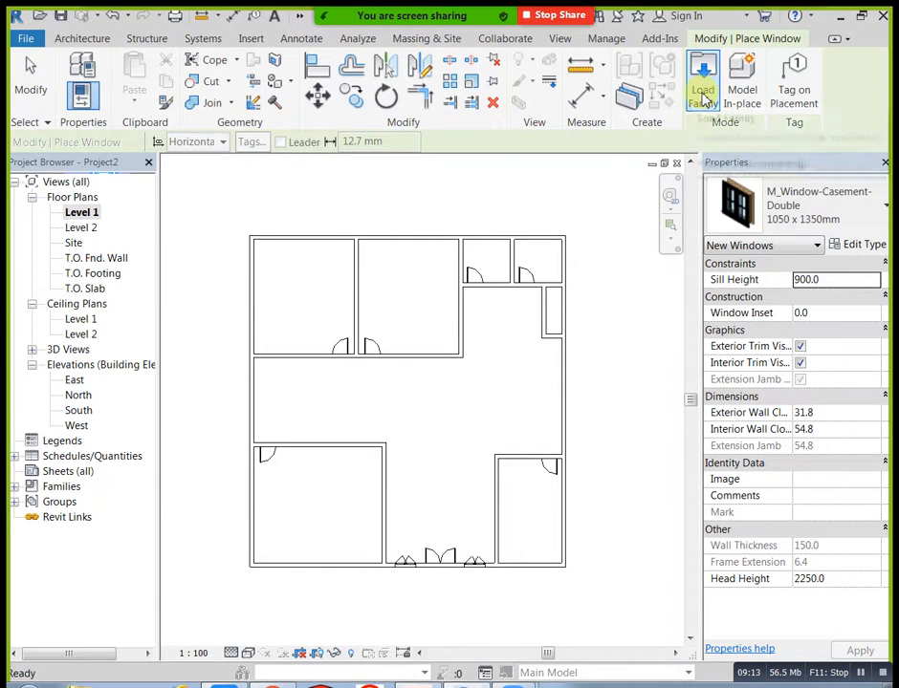
{"action": "left_click", "coordinate": [703, 97]}
{"action": "left_click", "coordinate": [652, 132]}
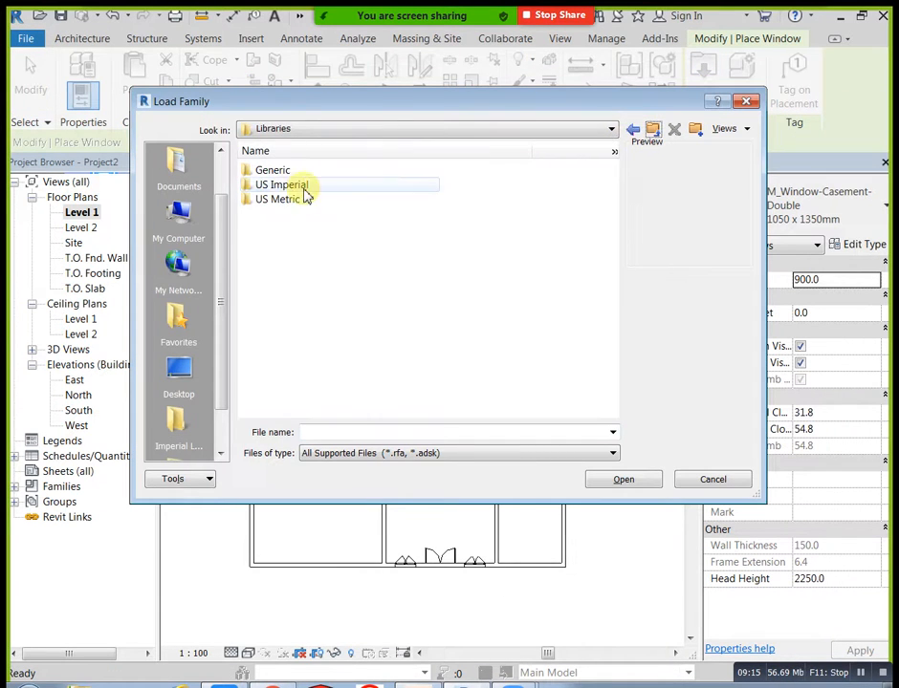
{"action": "double_click", "coordinate": [294, 203]}
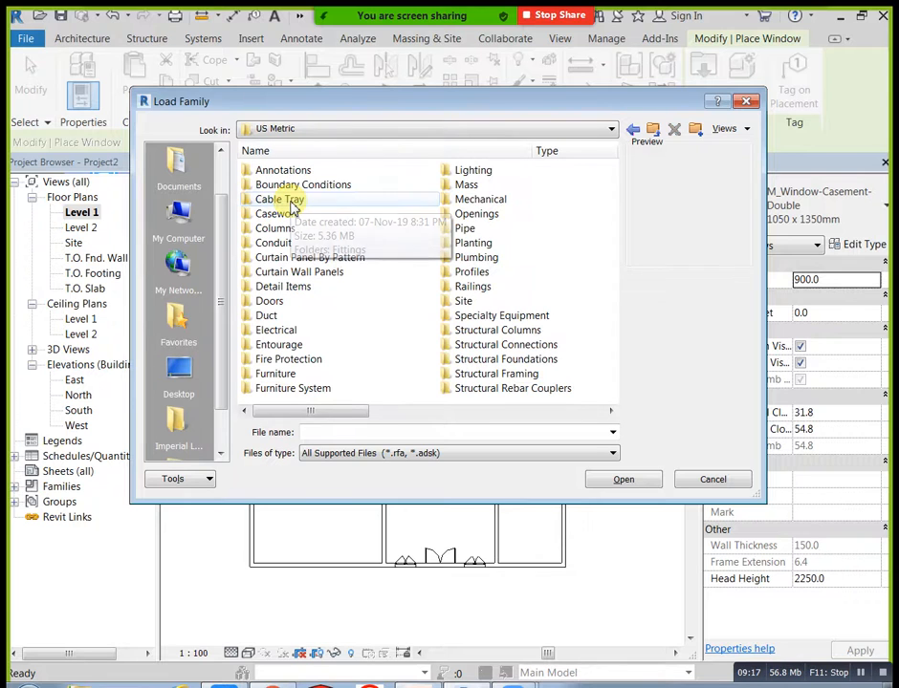
{"action": "left_click_drag", "start_coordinate": [345, 409], "coordinate": [502, 421]}
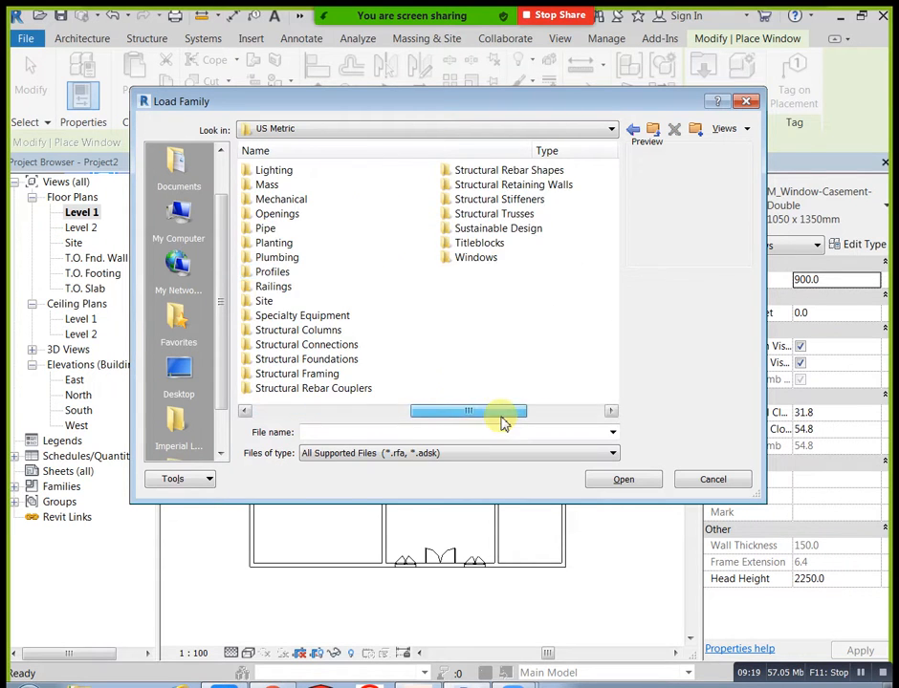
{"action": "double_click", "coordinate": [486, 257]}
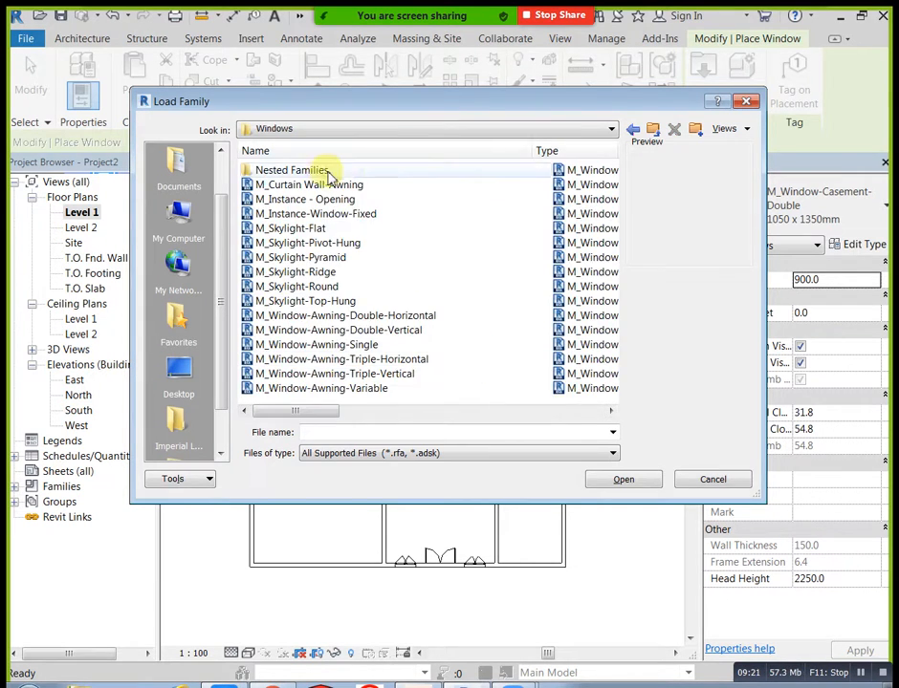
Look through the window families in the Windows folder and switch the file list to thumbnails
{"action": "left_click_drag", "start_coordinate": [321, 414], "coordinate": [513, 421]}
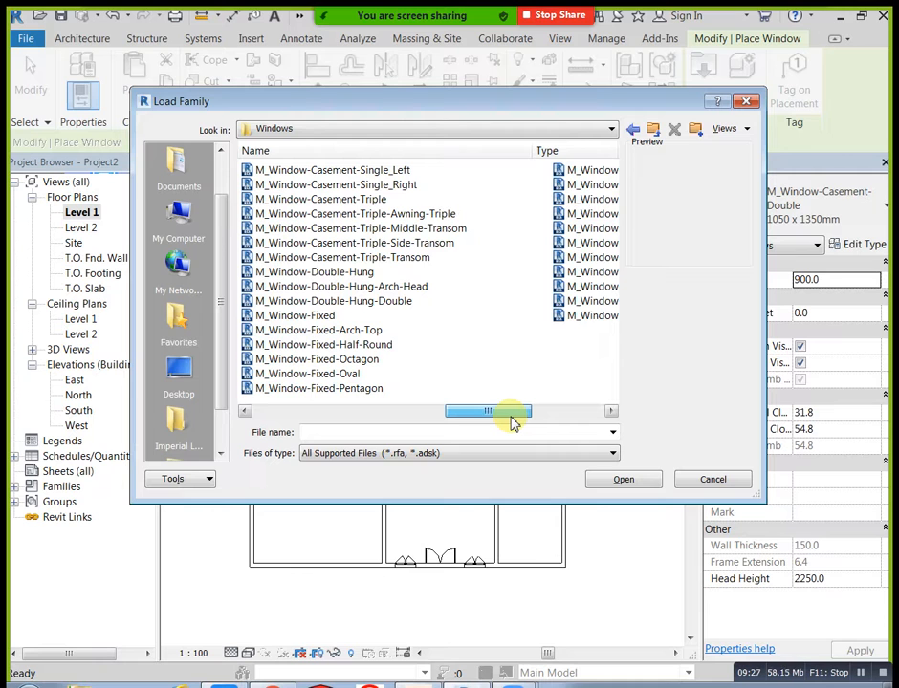
{"action": "left_click_drag", "start_coordinate": [514, 422], "coordinate": [248, 393]}
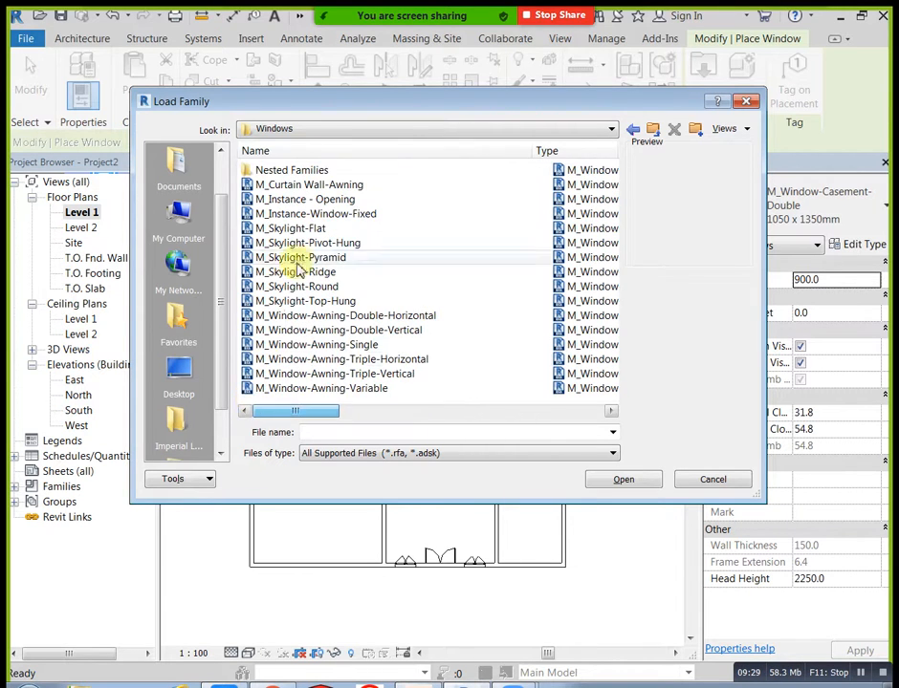
{"action": "left_click", "coordinate": [312, 186]}
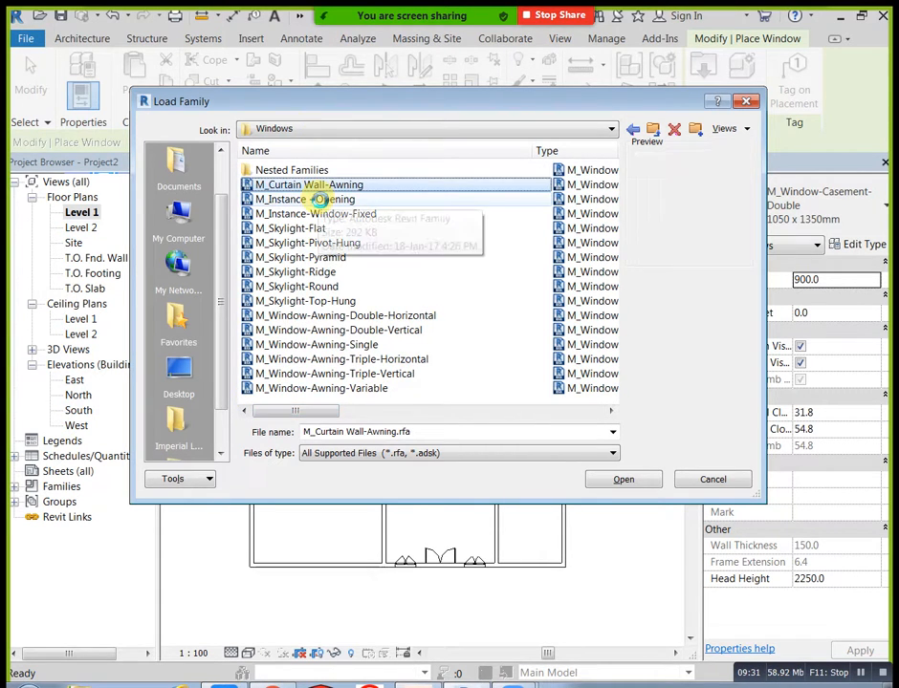
{"action": "key", "text": "ctrl+a"}
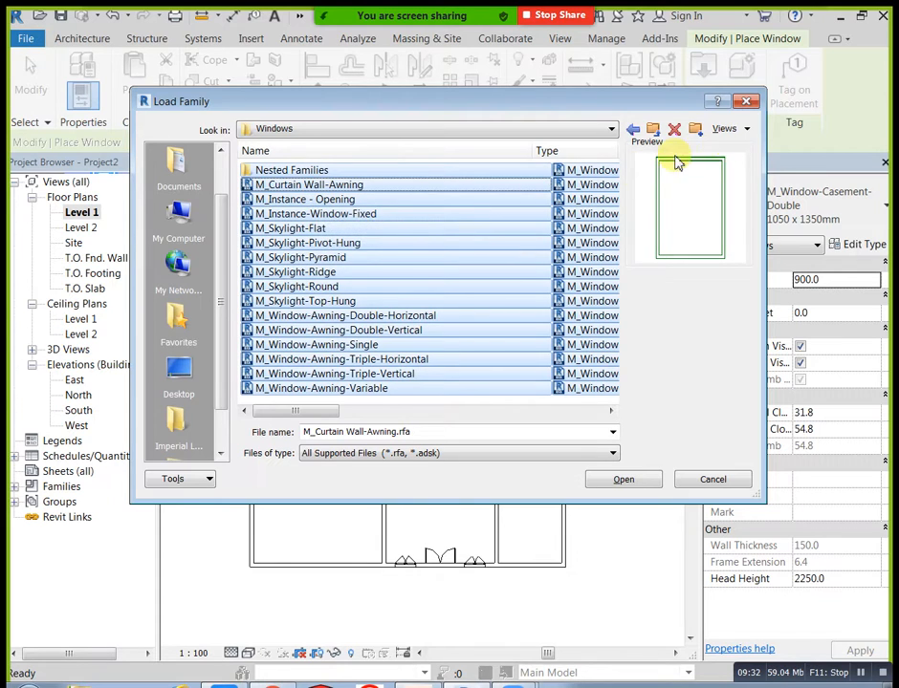
{"action": "left_click", "coordinate": [743, 131]}
{"action": "left_click", "coordinate": [755, 182]}
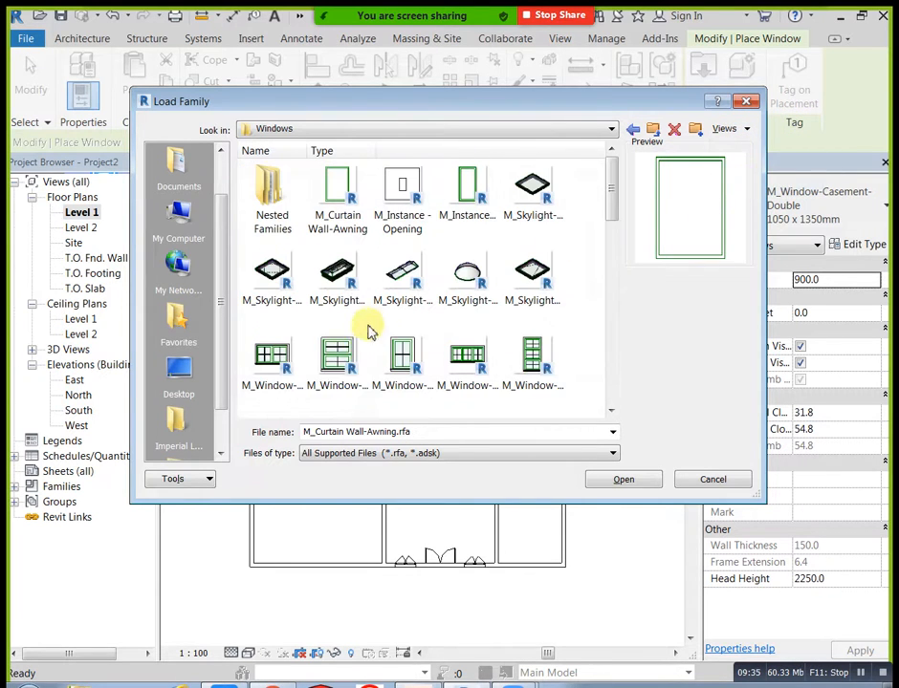
Load the Bay-Casement window families (10, 30 and 45 degree, Box-90, Box-90 Center Fixed) together with the Bow-Casement 10-degree family
{"action": "scroll", "coordinate": [617, 229], "scroll_direction": "down", "scroll_amount": 4}
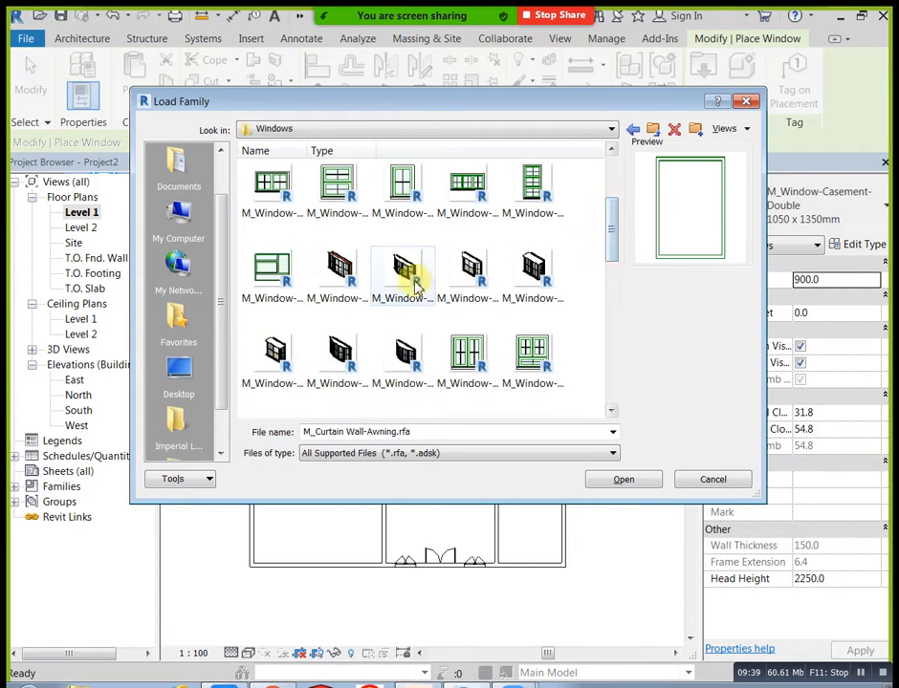
{"action": "left_click", "coordinate": [352, 299]}
{"action": "left_click", "coordinate": [399, 291]}
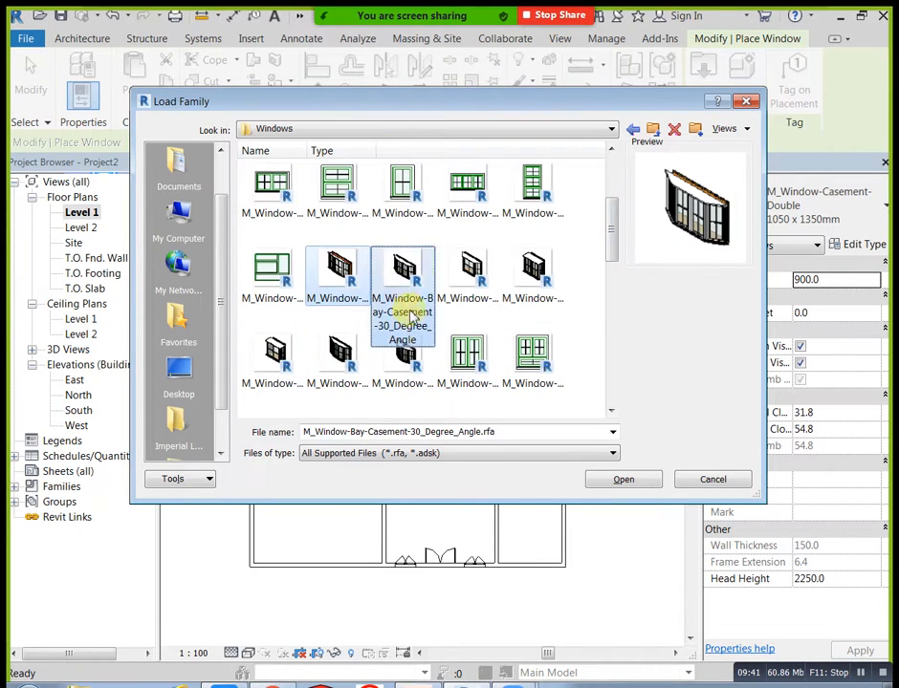
{"action": "left_click", "coordinate": [472, 299]}
{"action": "left_click", "coordinate": [529, 298]}
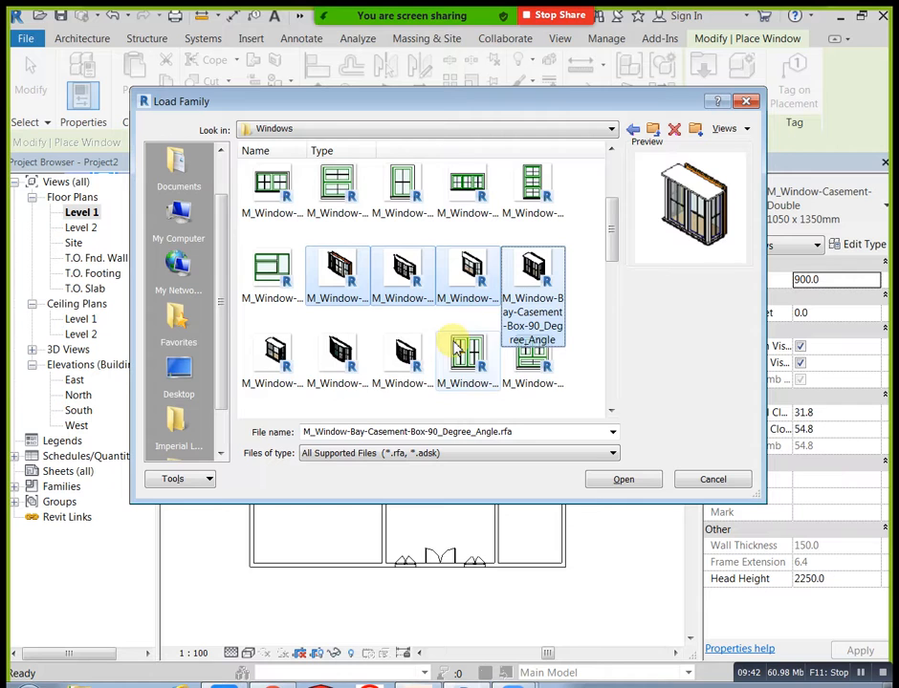
{"action": "left_click", "coordinate": [346, 361]}
{"action": "left_click", "coordinate": [273, 363]}
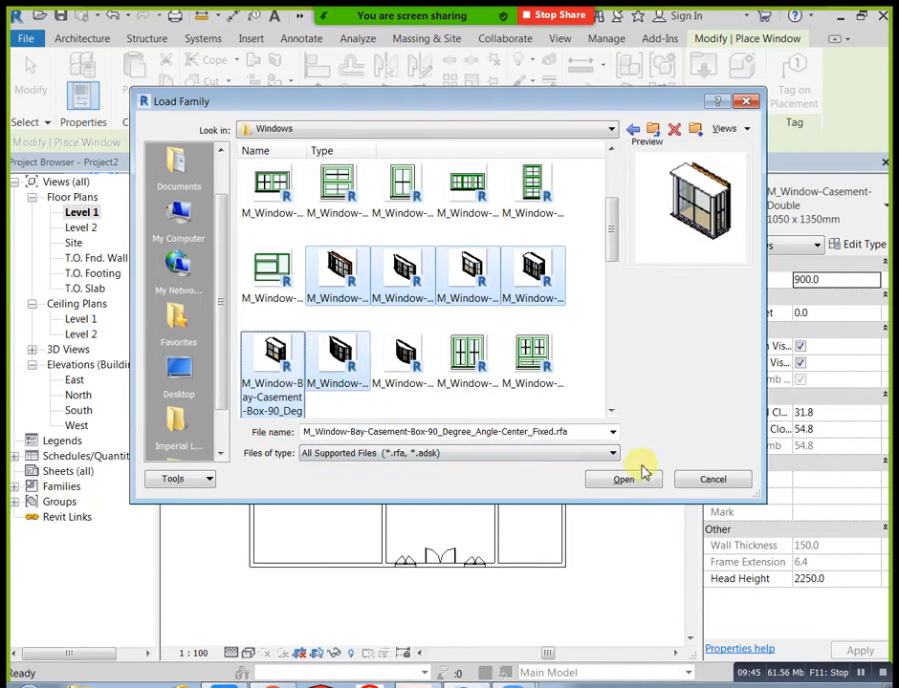
{"action": "left_click", "coordinate": [632, 478]}
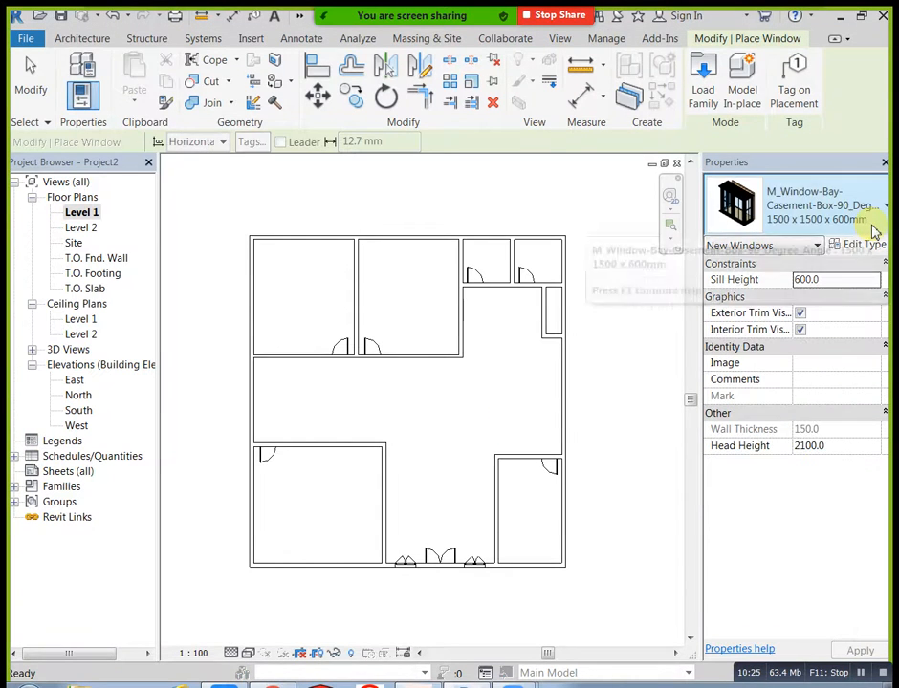
Place 2300 x 1500 x 150mm Bay-Casement-10_Degree_Angle windows on the west wall: one centred in the hall, one about 1300 mm below the upper-left room's north wall
{"action": "left_click", "coordinate": [876, 222]}
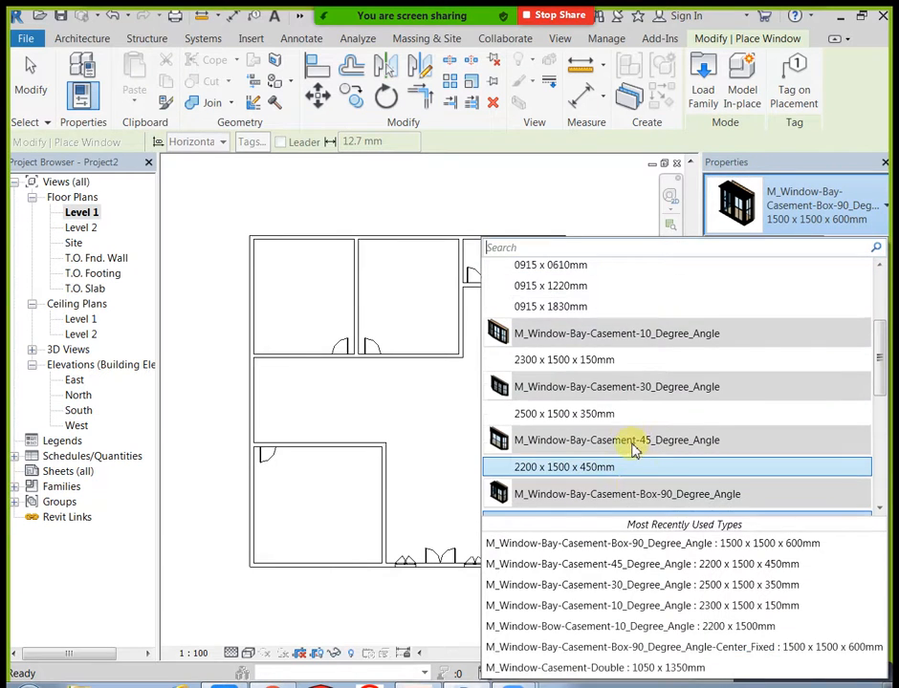
{"action": "left_click", "coordinate": [605, 361]}
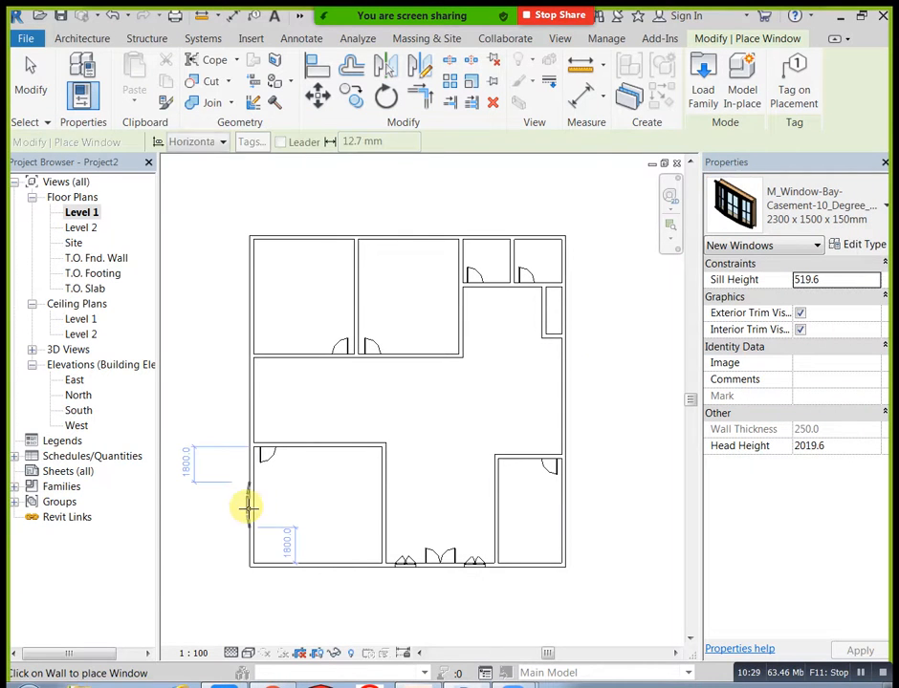
{"action": "scroll", "coordinate": [248, 507], "scroll_direction": "up", "scroll_amount": 1}
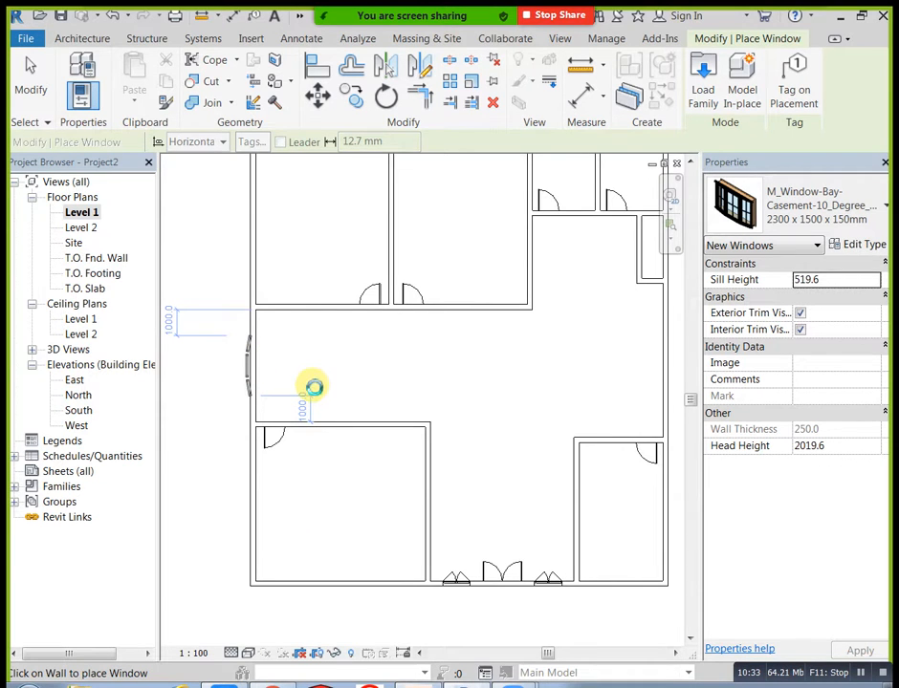
{"action": "left_click", "coordinate": [310, 331]}
{"action": "middle_click_drag", "start_coordinate": [305, 281], "coordinate": [346, 393]}
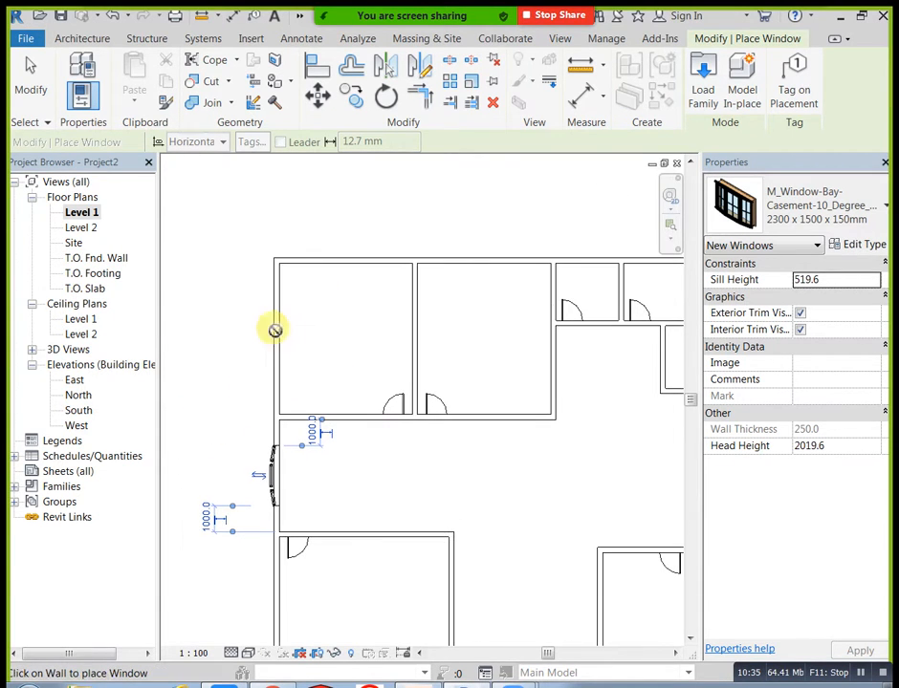
{"action": "left_click", "coordinate": [311, 303]}
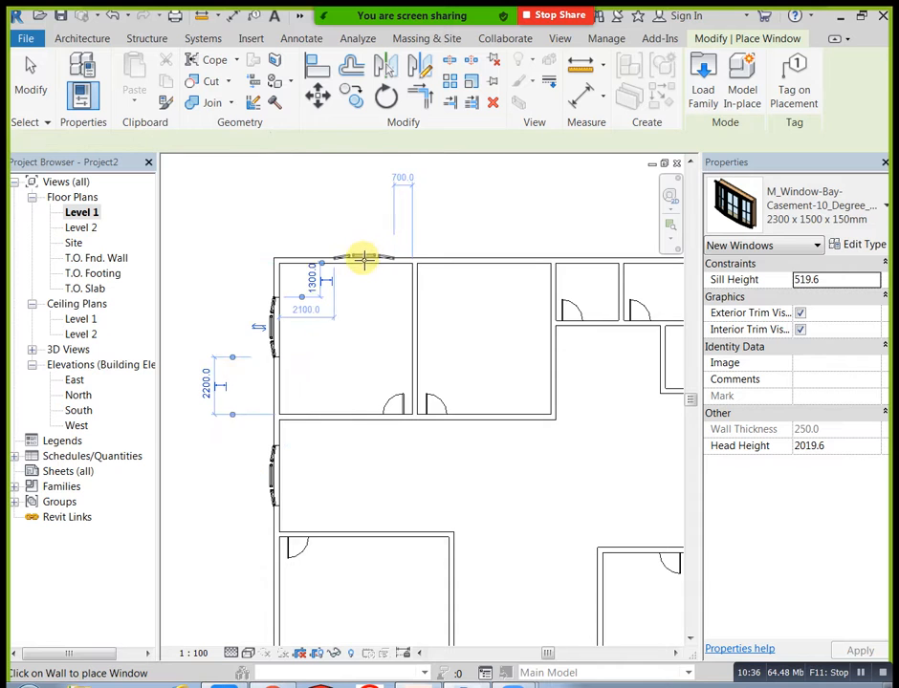
Place the same bay window on the north wall of each of the two large upper rooms, centring the second one
{"action": "left_click", "coordinate": [352, 258]}
{"action": "left_click", "coordinate": [484, 258]}
{"action": "middle_click_drag", "start_coordinate": [595, 345], "coordinate": [518, 317]}
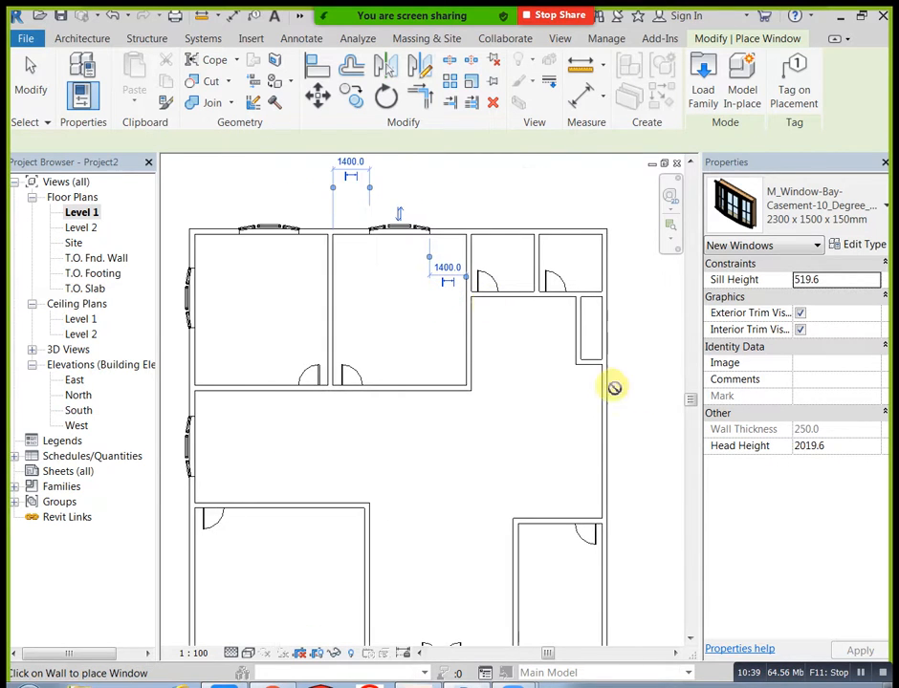
Place the bay window on the hall's east wall, about 2000 mm above the lower-right room, and on the lower-left room's south wall
{"action": "left_click", "coordinate": [608, 435]}
{"action": "middle_click_drag", "start_coordinate": [579, 483], "coordinate": [574, 390]}
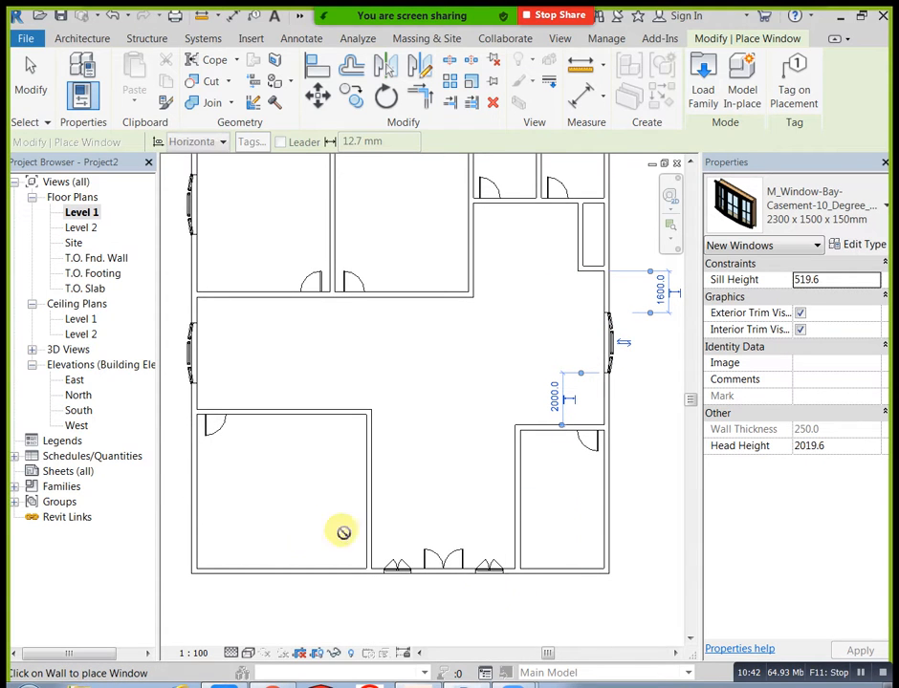
{"action": "left_click", "coordinate": [272, 576]}
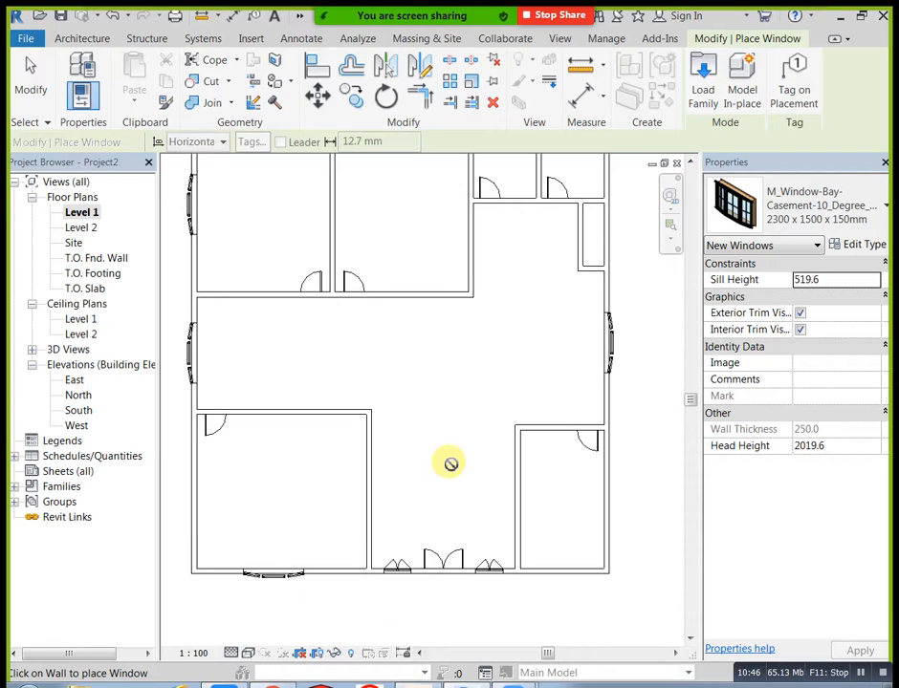
{"action": "key", "text": "Escape"}
{"action": "key", "text": "Escape"}
In the default 3D view, change both west wall bay windows to the Bay-Casement-45_Degree_Angle type, 2200 x 1500 x 450mm
{"action": "scroll", "coordinate": [451, 459], "scroll_direction": "down", "scroll_amount": 2}
{"action": "middle_click_drag", "start_coordinate": [454, 457], "coordinate": [443, 456]}
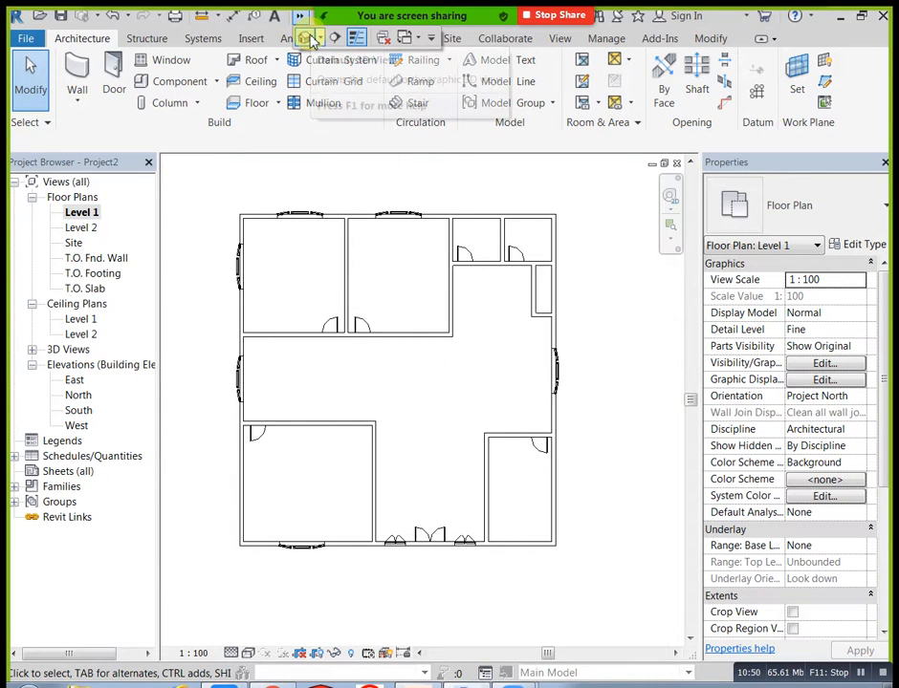
{"action": "left_click", "coordinate": [302, 18]}
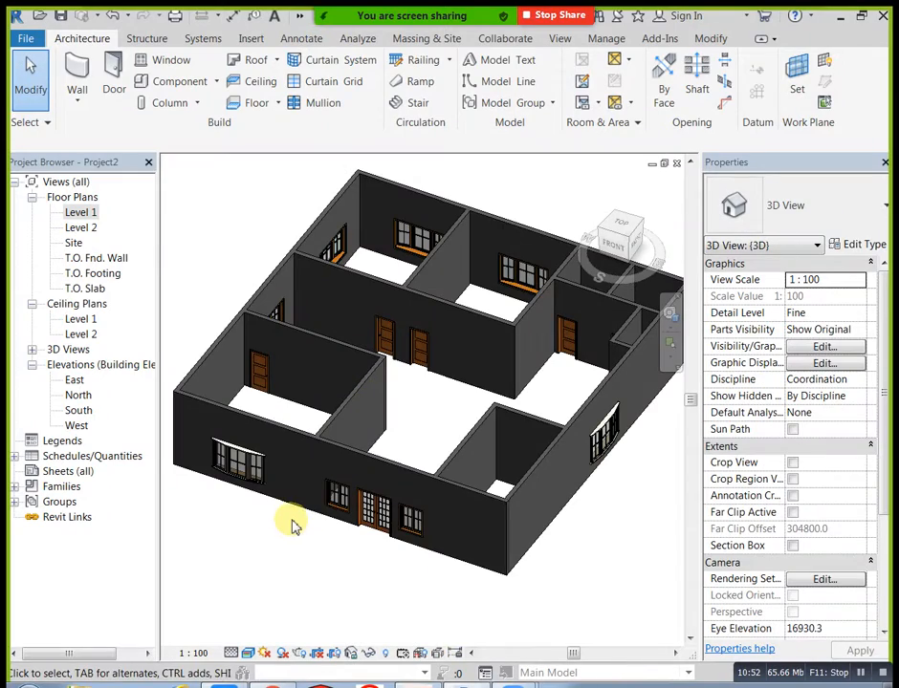
{"action": "middle_click_drag", "start_coordinate": [293, 516], "coordinate": [331, 497], "text": "shift"}
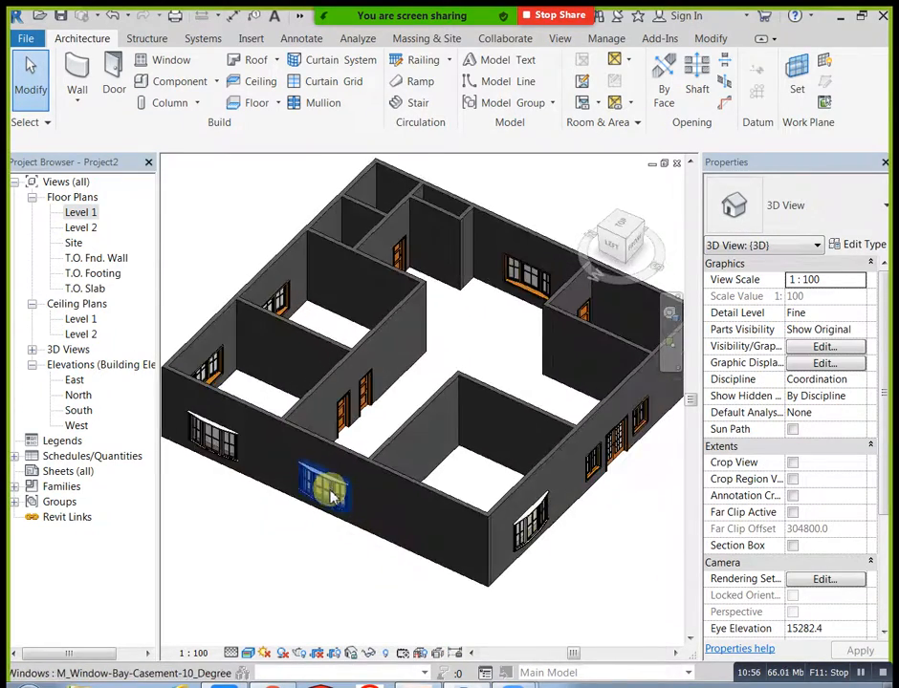
{"action": "left_click", "coordinate": [331, 496]}
{"action": "left_click", "coordinate": [217, 435], "text": "ctrl"}
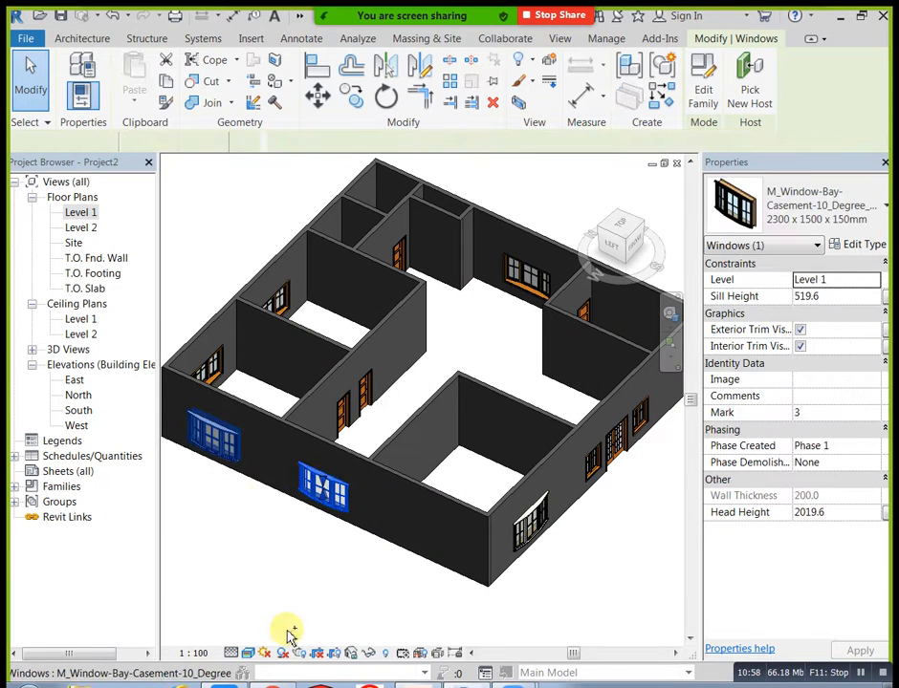
{"action": "left_click", "coordinate": [863, 214]}
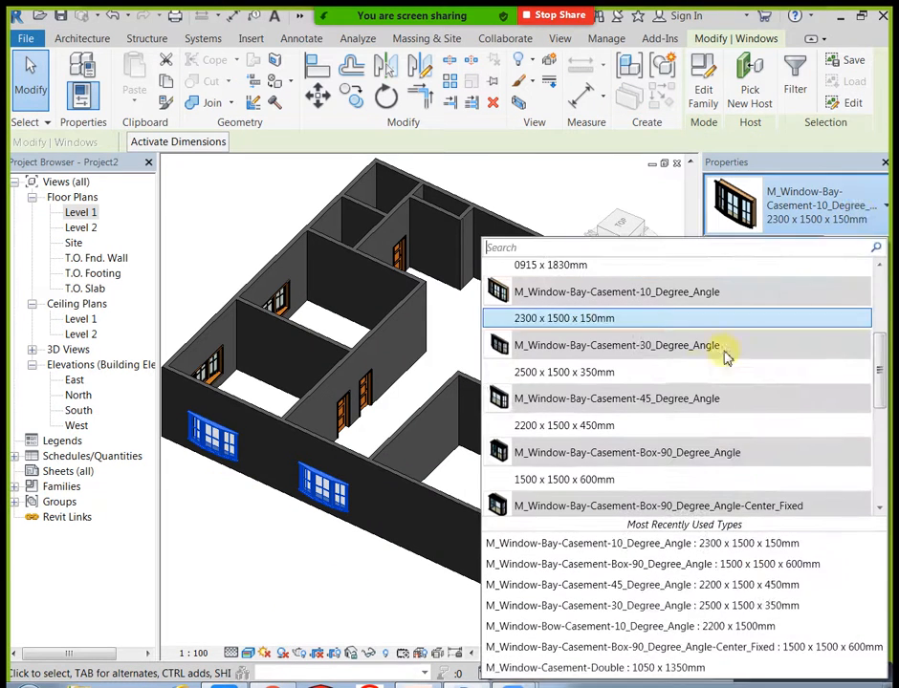
{"action": "left_click", "coordinate": [564, 429]}
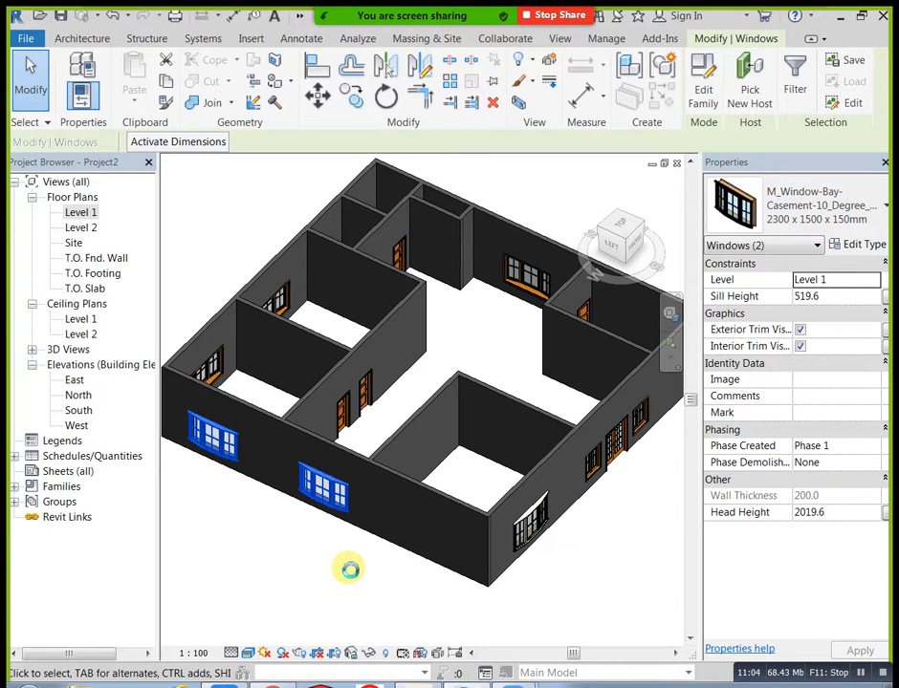
{"action": "left_click", "coordinate": [327, 562]}
{"action": "scroll", "coordinate": [255, 539], "scroll_direction": "up", "scroll_amount": 2}
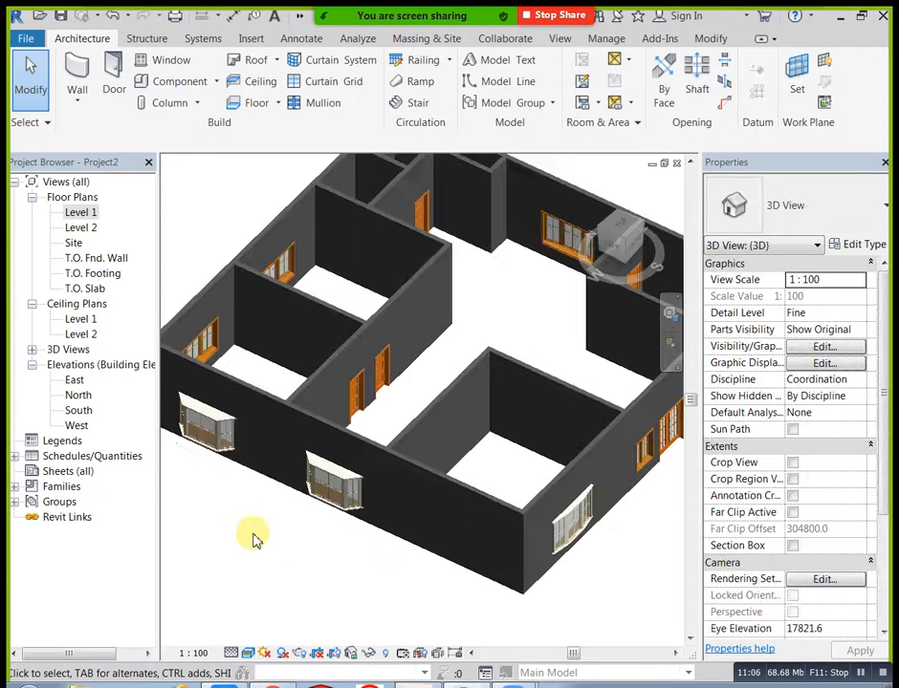
Change the south wall bay window of the front-left room to the Bay-Casement-30_Degree_Angle type, 2500 x 1500 x 350mm
{"action": "scroll", "coordinate": [256, 537], "scroll_direction": "down", "scroll_amount": 3}
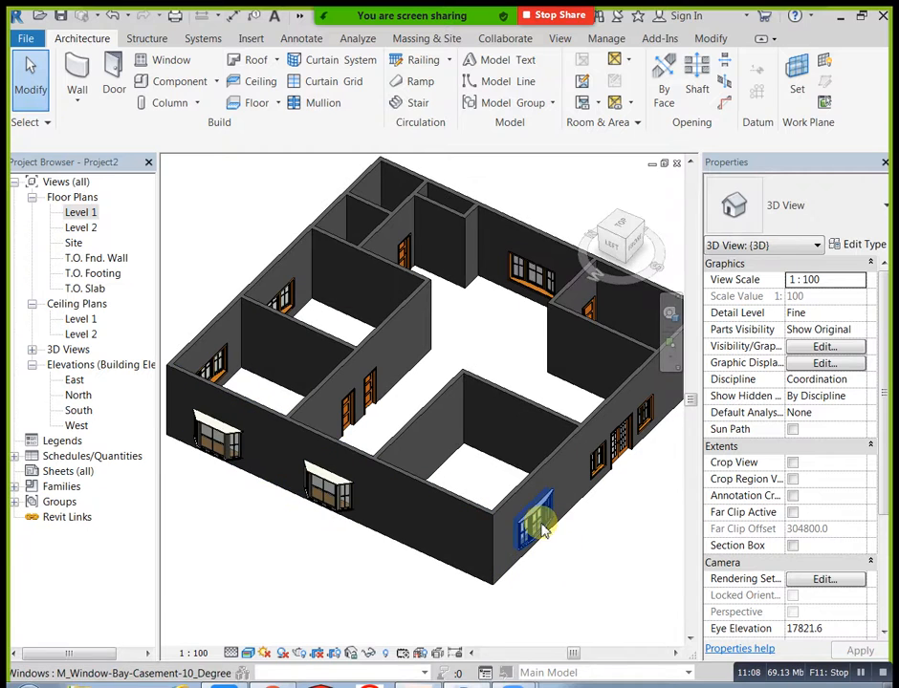
{"action": "left_click", "coordinate": [542, 531]}
{"action": "left_click", "coordinate": [838, 226]}
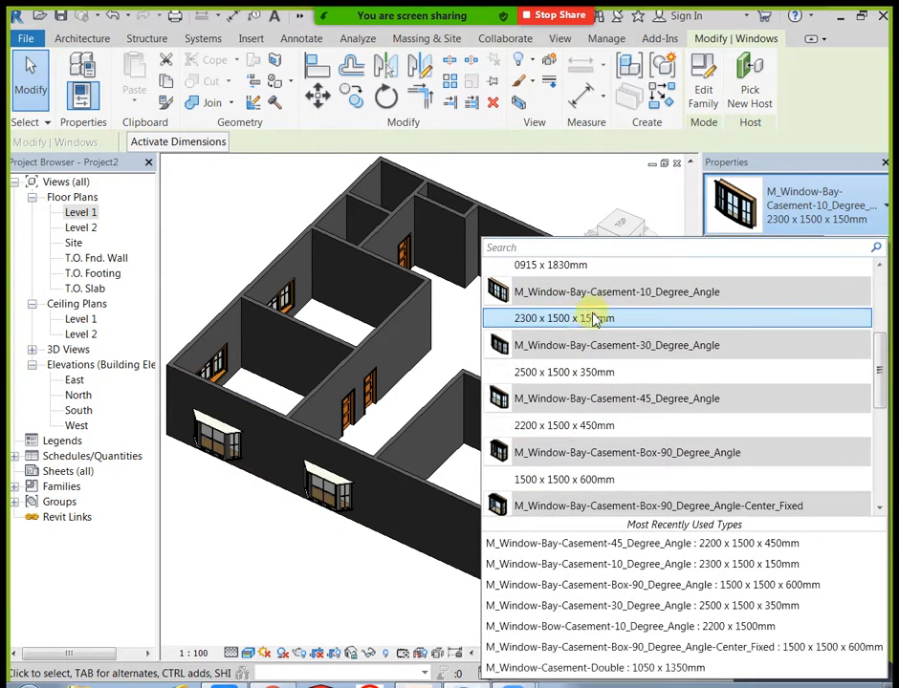
{"action": "left_click", "coordinate": [571, 370]}
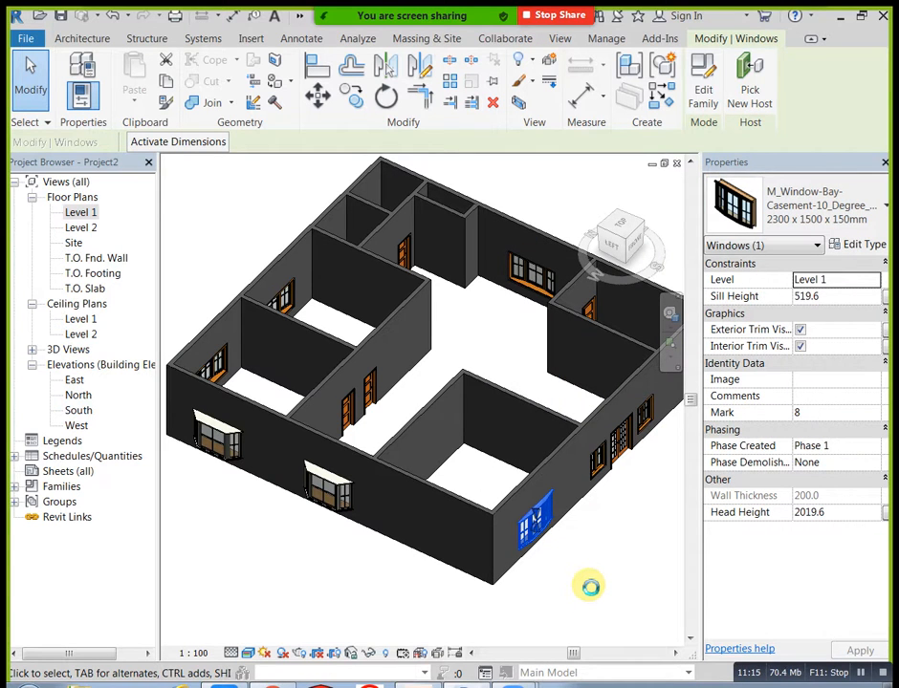
Start editing the profile of the front-right room's inner north wall, showing the model from the front in Wireframe style
{"action": "left_click", "coordinate": [588, 587]}
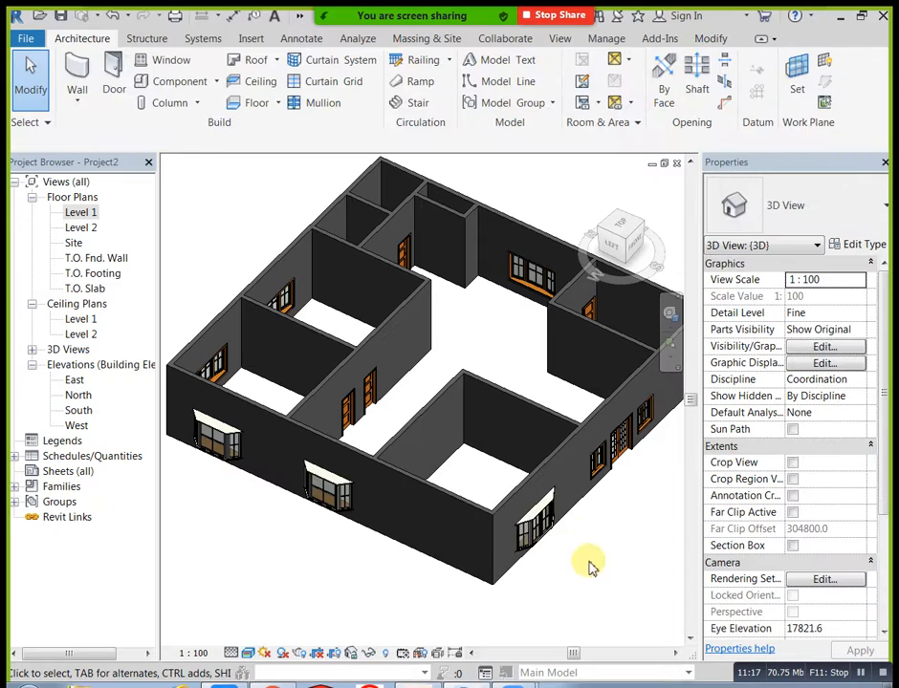
{"action": "middle_click_drag", "start_coordinate": [618, 546], "coordinate": [376, 534], "text": "shift"}
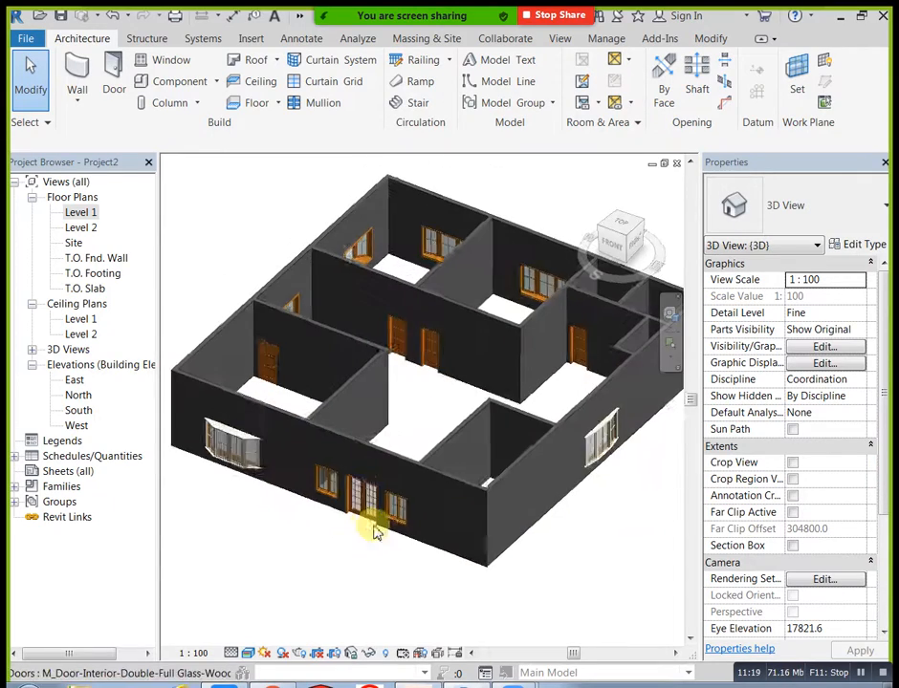
{"action": "middle_click_drag", "start_coordinate": [541, 557], "coordinate": [523, 547], "text": "shift"}
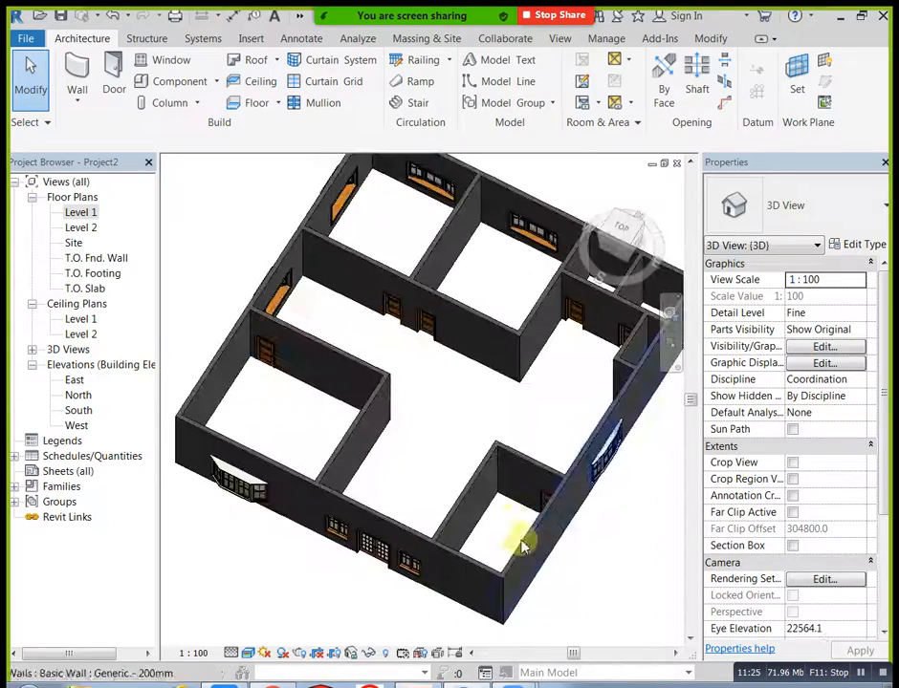
{"action": "scroll", "coordinate": [521, 499], "scroll_direction": "up", "scroll_amount": 2}
{"action": "scroll", "coordinate": [521, 486], "scroll_direction": "down", "scroll_amount": 2}
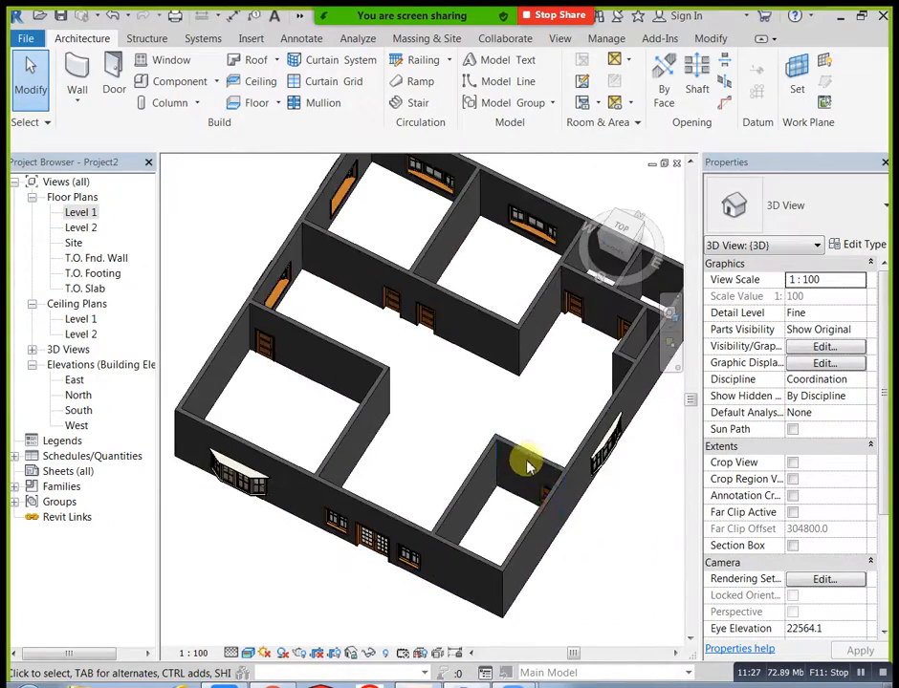
{"action": "left_click", "coordinate": [532, 465]}
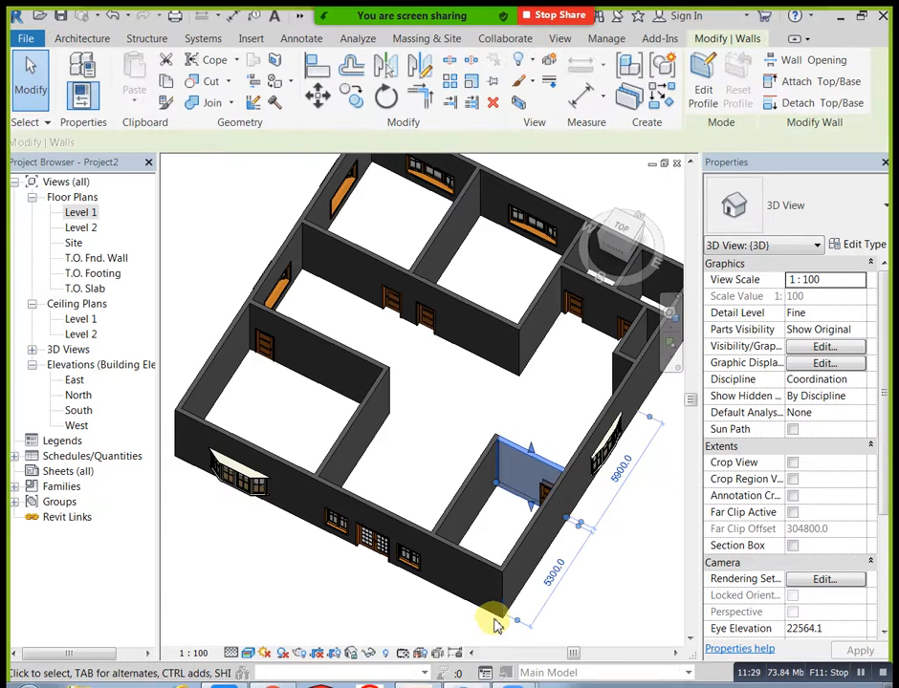
{"action": "left_click", "coordinate": [709, 88]}
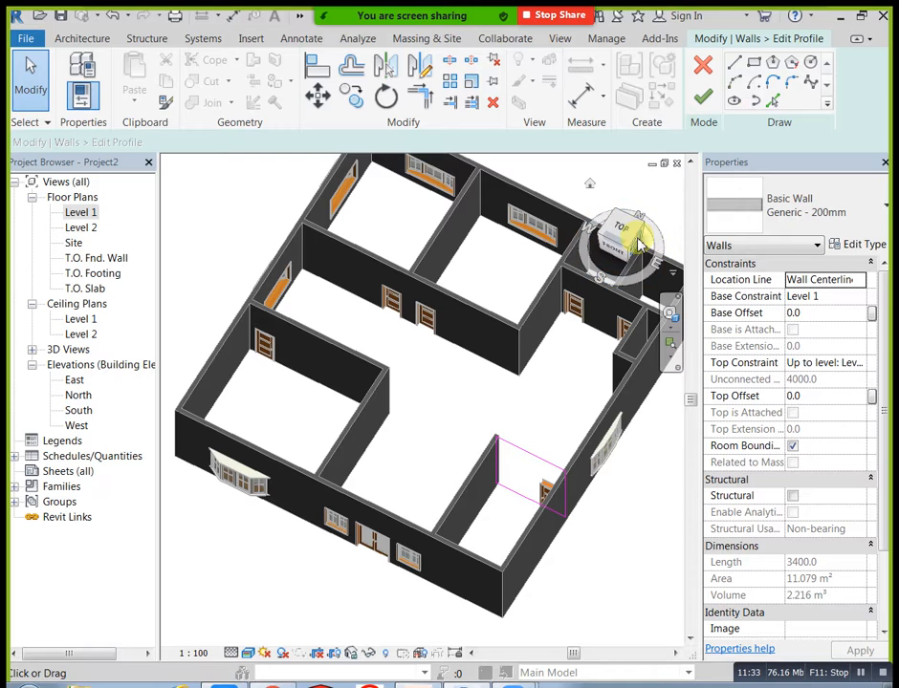
{"action": "left_click", "coordinate": [614, 258]}
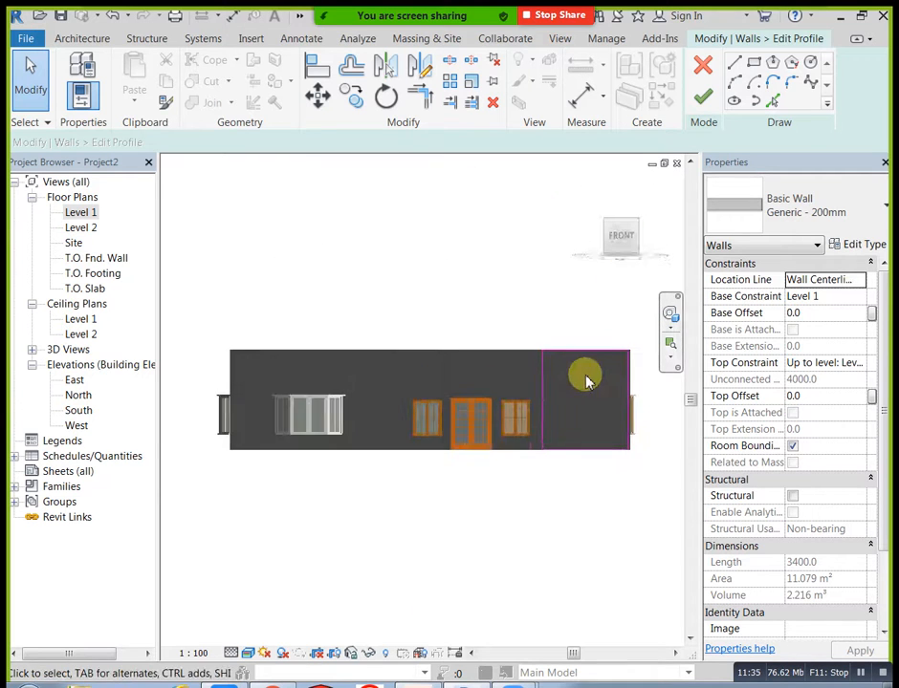
{"action": "left_click", "coordinate": [246, 654]}
{"action": "left_click", "coordinate": [252, 546]}
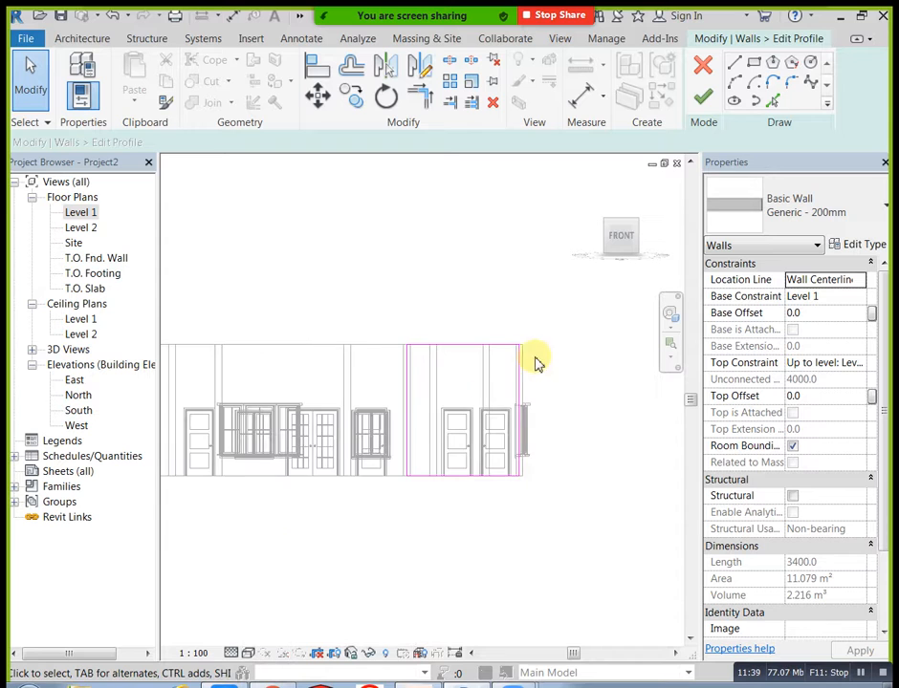
Sketch a rectangular opening about 840 mm wide and 1580 mm high in the west half of the wall profile
{"action": "left_click", "coordinate": [752, 64]}
{"action": "scroll", "coordinate": [457, 454], "scroll_direction": "up", "scroll_amount": 2}
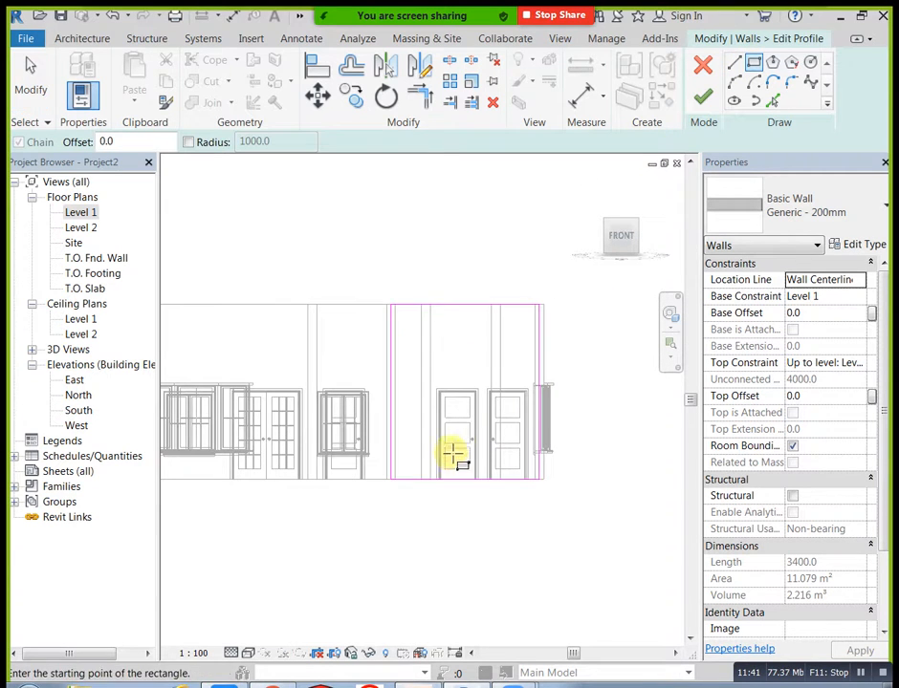
{"action": "scroll", "coordinate": [492, 416], "scroll_direction": "up", "scroll_amount": 2}
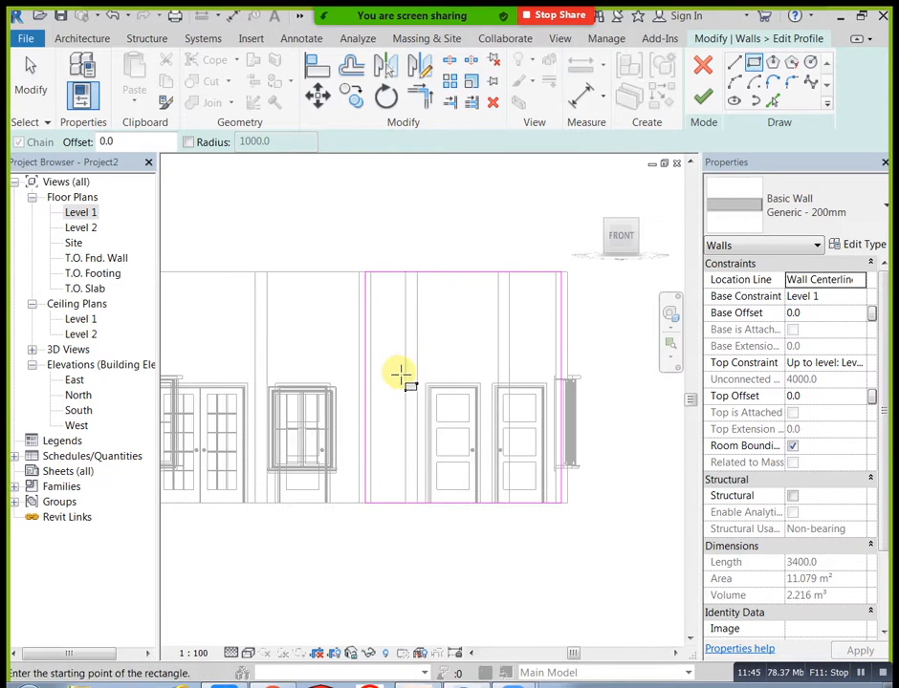
{"action": "left_click", "coordinate": [447, 463]}
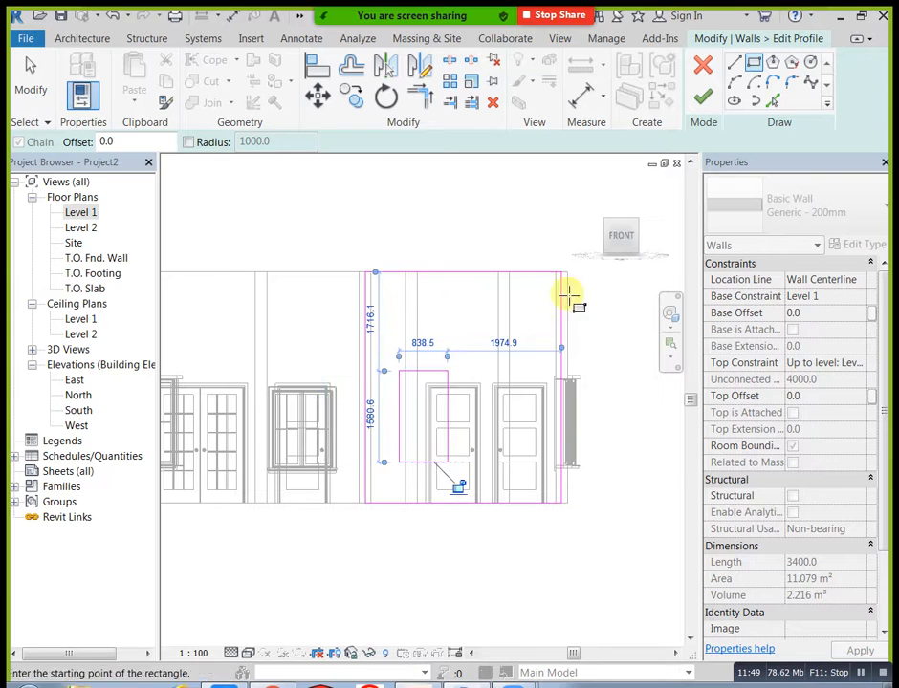
{"action": "key", "text": "Escape"}
{"action": "key", "text": "Escape"}
{"action": "scroll", "coordinate": [427, 418], "scroll_direction": "up", "scroll_amount": 1}
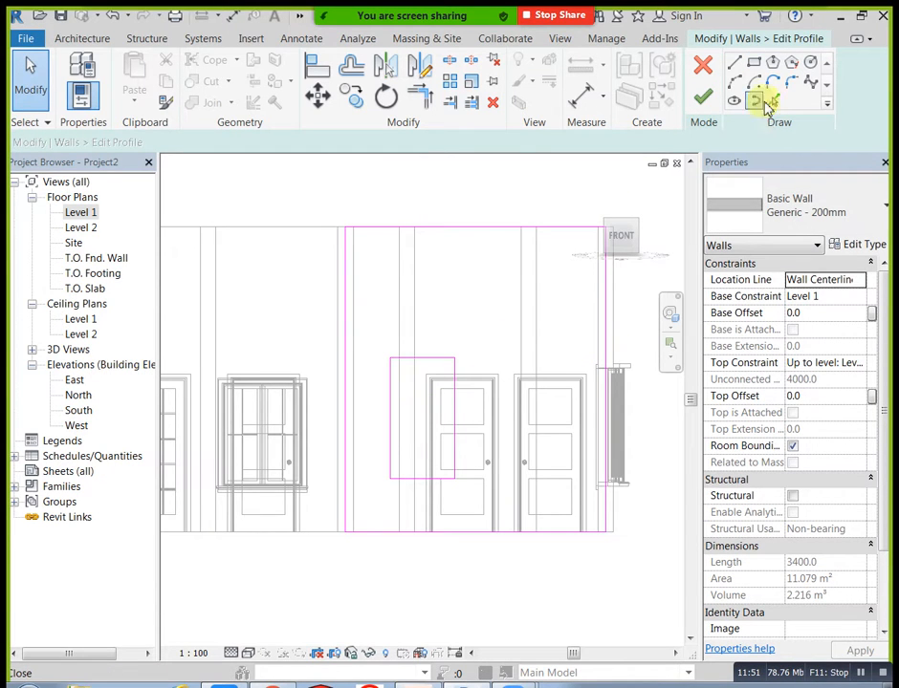
Round all four corners of the rectangular opening with 300 mm fillet arcs and finish the wall profile
{"action": "left_click", "coordinate": [790, 86]}
{"action": "scroll", "coordinate": [382, 403], "scroll_direction": "up", "scroll_amount": 2}
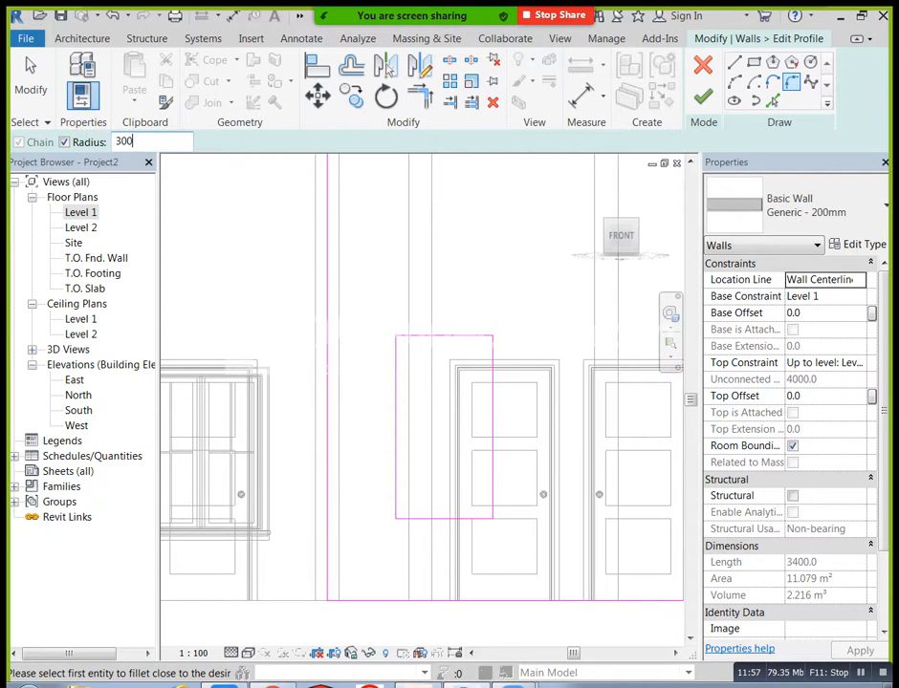
{"action": "left_click", "coordinate": [397, 352]}
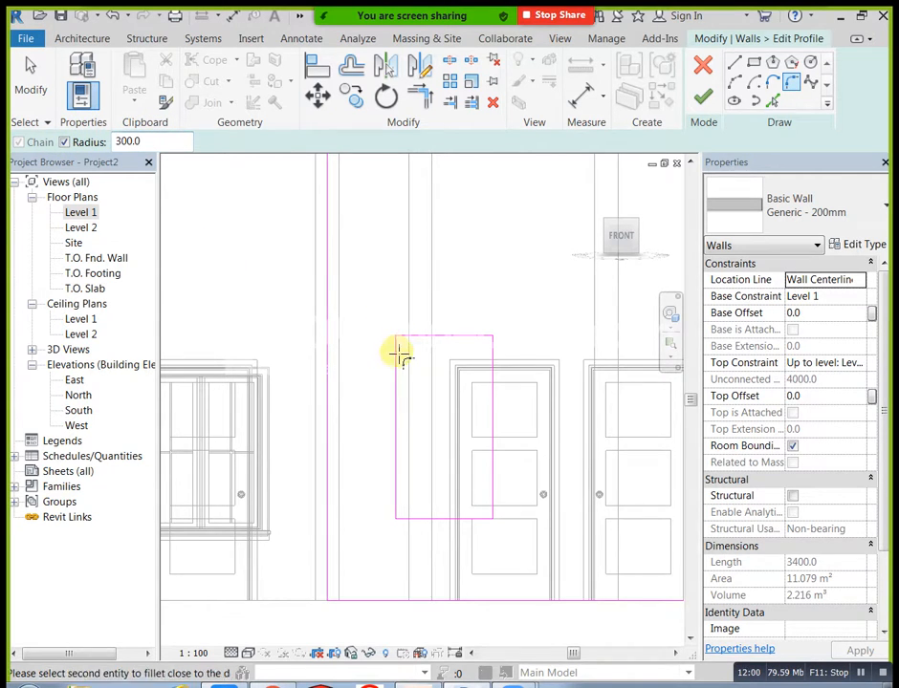
{"action": "left_click", "coordinate": [490, 352]}
{"action": "left_click", "coordinate": [396, 506]}
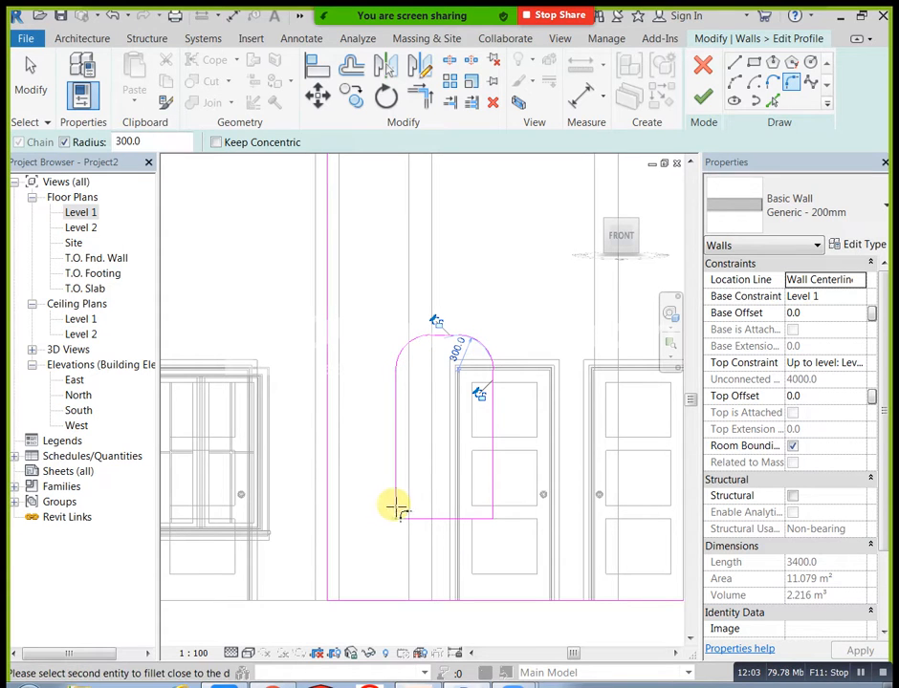
{"action": "left_click", "coordinate": [426, 519]}
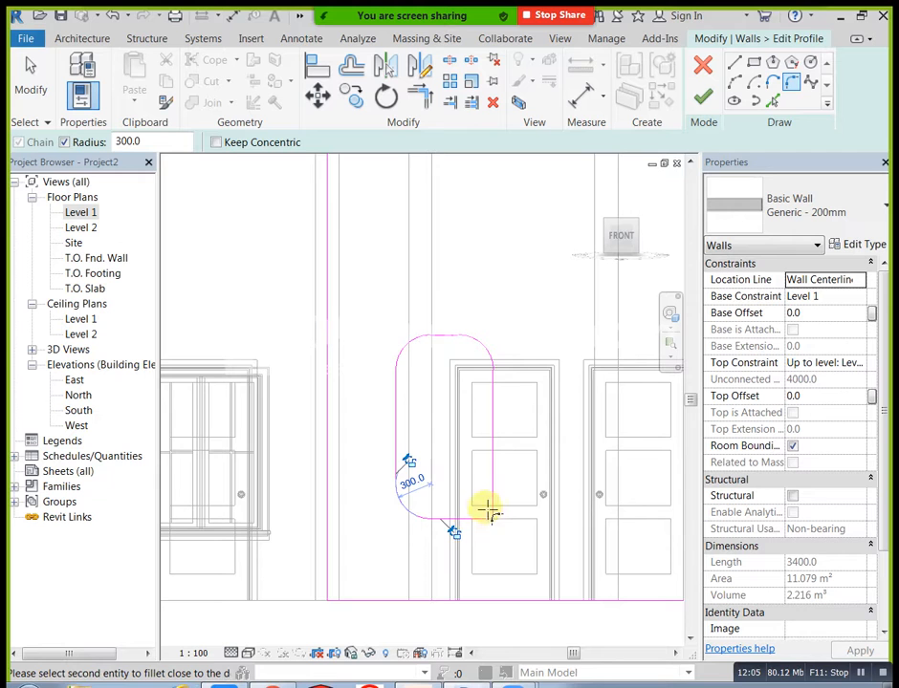
{"action": "left_click", "coordinate": [490, 505]}
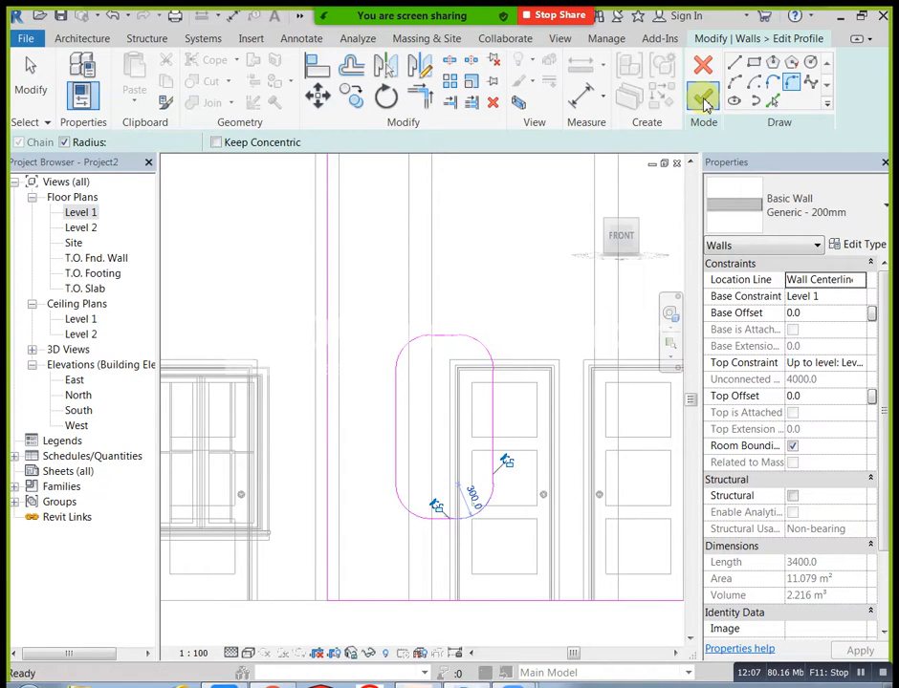
{"action": "left_click", "coordinate": [702, 96]}
Return the 3D view to its home orientation and set the visual style to Realistic
{"action": "scroll", "coordinate": [494, 432], "scroll_direction": "down", "scroll_amount": 4}
{"action": "left_click", "coordinate": [546, 274]}
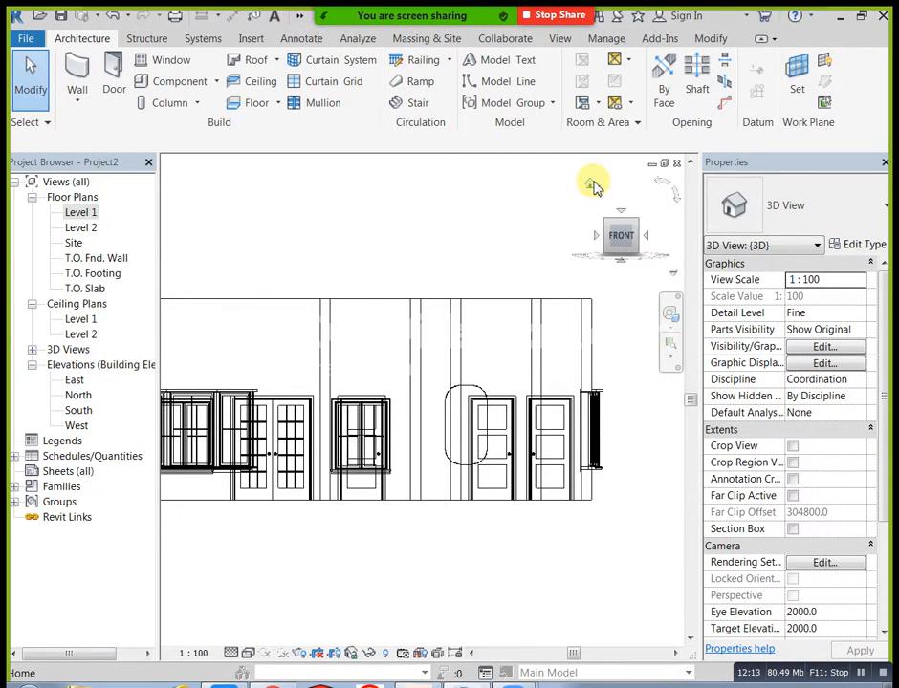
{"action": "left_click", "coordinate": [593, 184]}
{"action": "left_click", "coordinate": [248, 653]}
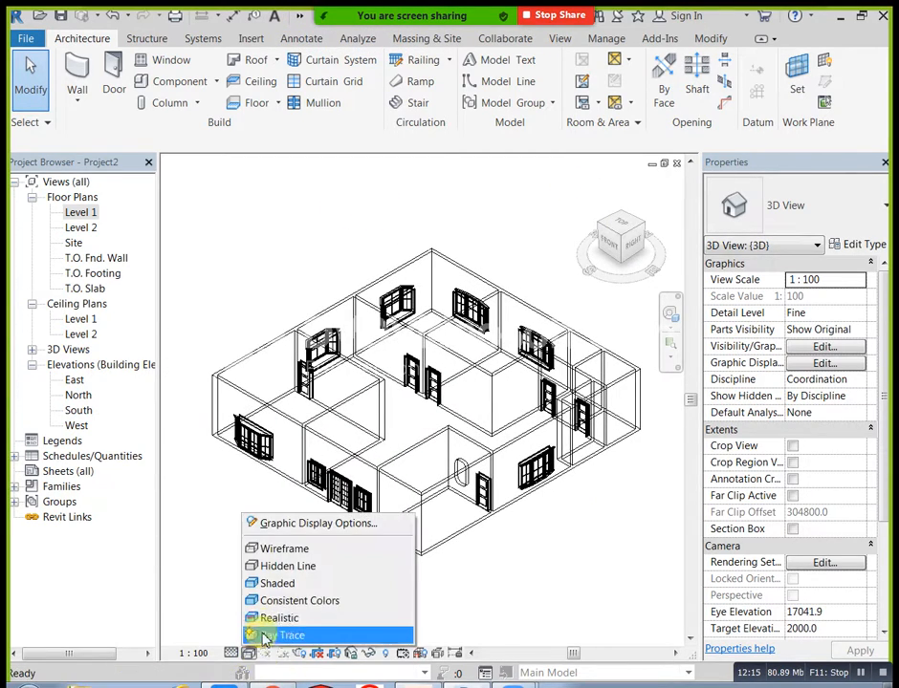
{"action": "left_click", "coordinate": [267, 617]}
Examine the rounded opening in the front-right room's inner wall from several sides
{"action": "middle_click_drag", "start_coordinate": [435, 526], "coordinate": [138, 537], "text": "shift"}
{"action": "middle_click_drag", "start_coordinate": [335, 435], "coordinate": [299, 397], "text": "shift"}
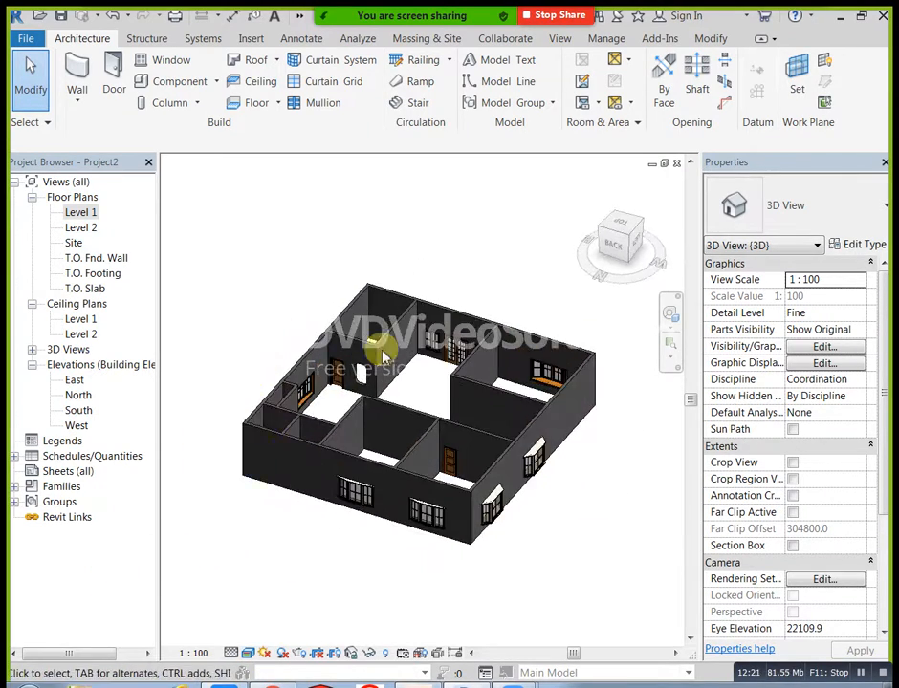
{"action": "scroll", "coordinate": [368, 368], "scroll_direction": "up", "scroll_amount": 5}
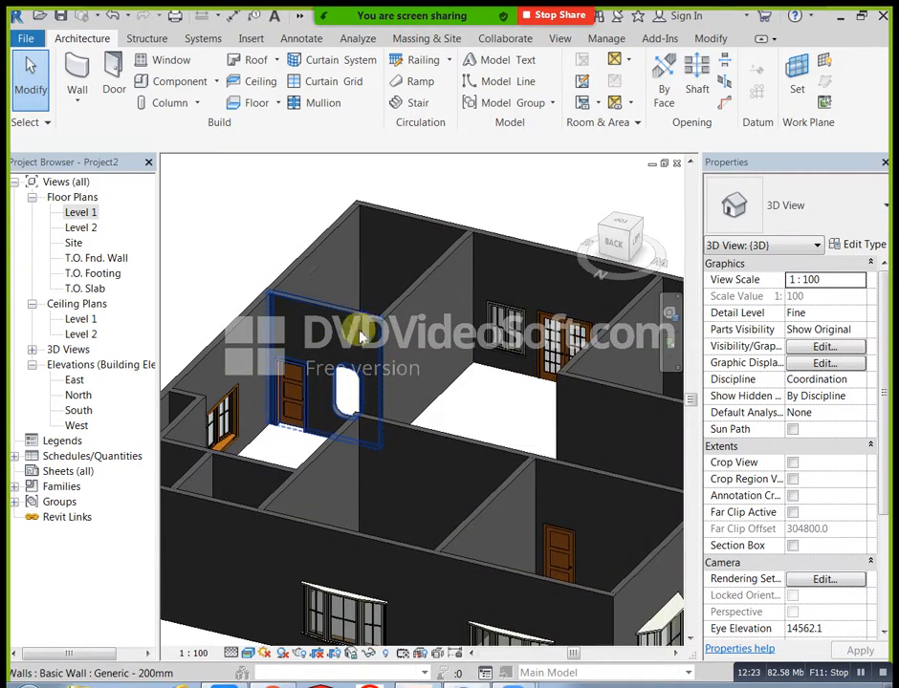
{"action": "scroll", "coordinate": [363, 315], "scroll_direction": "up", "scroll_amount": 4}
{"action": "scroll", "coordinate": [325, 372], "scroll_direction": "down", "scroll_amount": 2}
{"action": "middle_click_drag", "start_coordinate": [337, 382], "coordinate": [402, 361], "text": "shift"}
{"action": "scroll", "coordinate": [411, 375], "scroll_direction": "down", "scroll_amount": 2}
{"action": "middle_click_drag", "start_coordinate": [341, 449], "coordinate": [638, 522], "text": "shift"}
Create a rectangular Concrete-Commercial 362mm structural floor on Level 1, about 20200 mm long and extending beyond all outer walls, and check it in 3D
{"action": "double_click", "coordinate": [77, 213]}
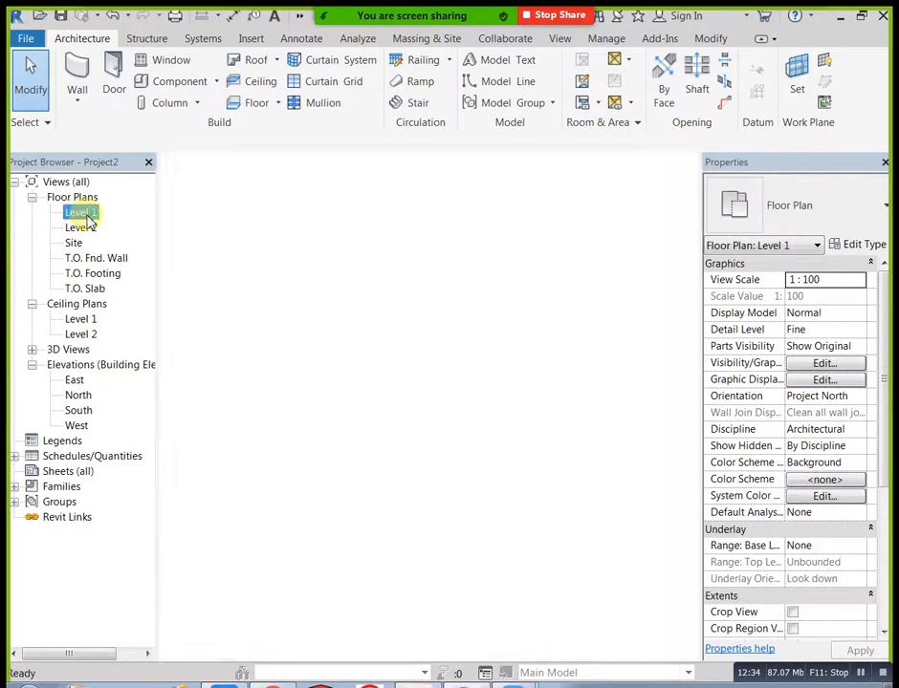
{"action": "left_click", "coordinate": [277, 103]}
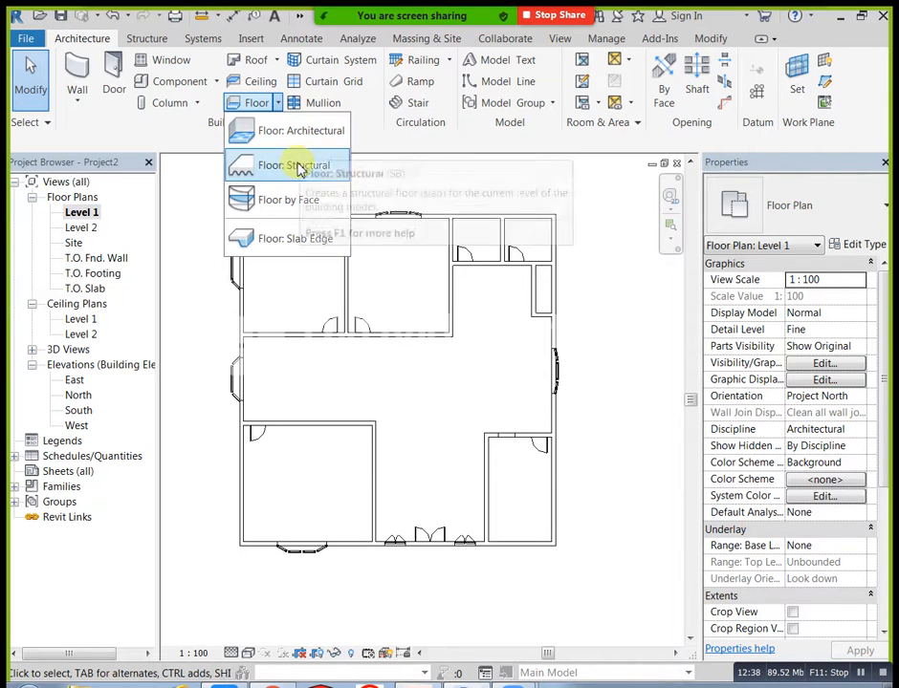
{"action": "left_click", "coordinate": [299, 167]}
{"action": "left_click", "coordinate": [746, 61]}
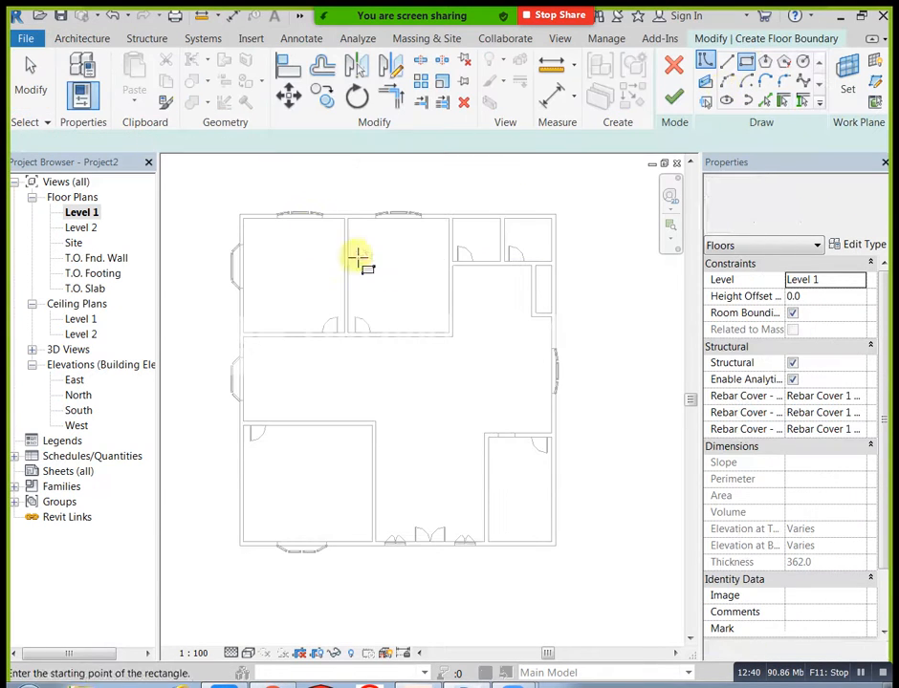
{"action": "left_click", "coordinate": [205, 179]}
{"action": "left_click", "coordinate": [582, 576]}
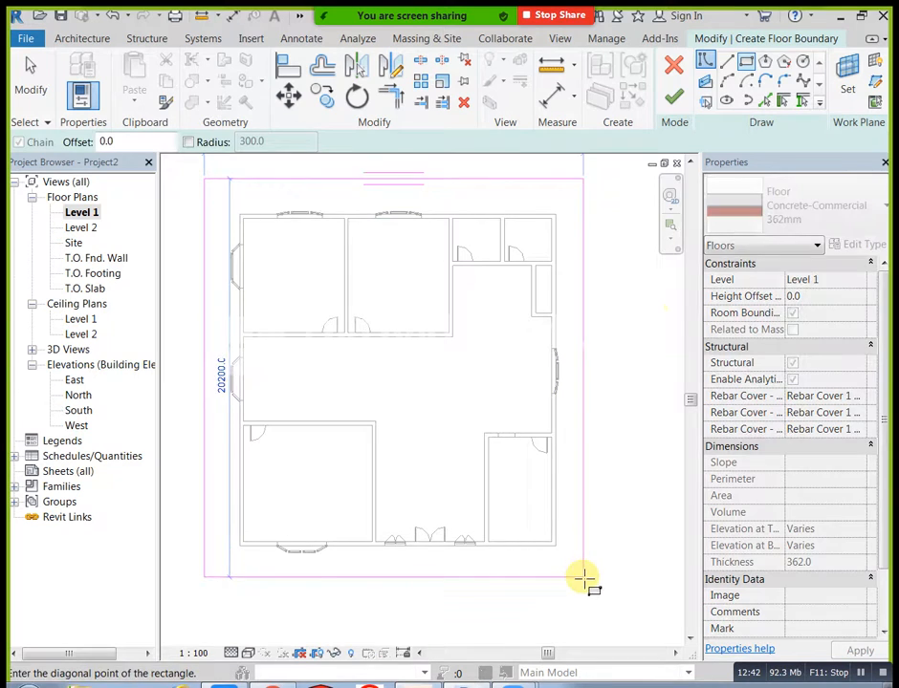
{"action": "left_click", "coordinate": [676, 98]}
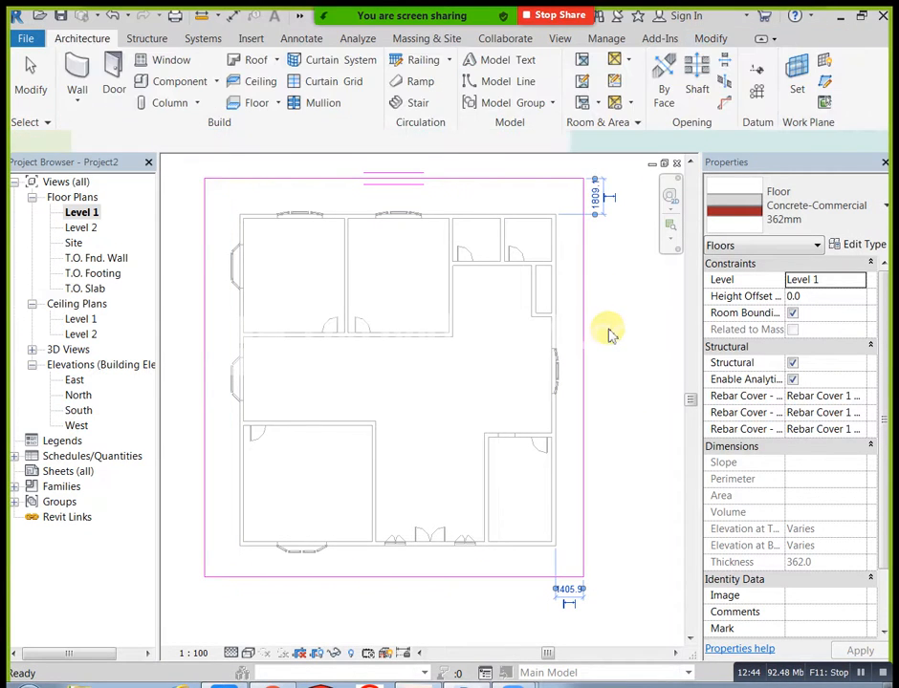
{"action": "key", "text": "Escape"}
{"action": "left_click", "coordinate": [297, 17]}
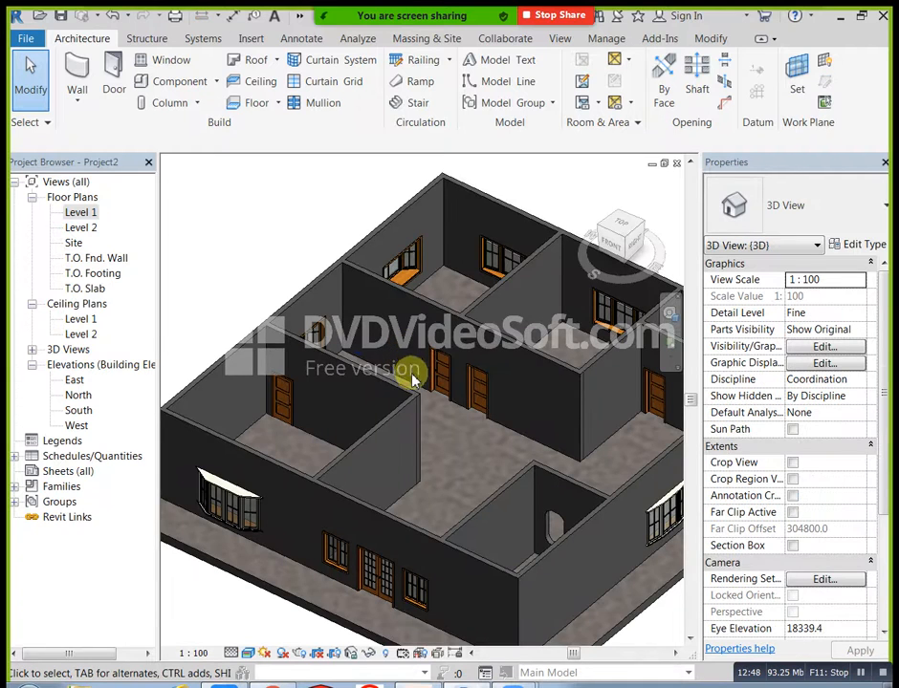
In the Level 1 plan, start placing a component and browse to the US Metric library's Furniture folder, shown as a list, for loading families
{"action": "double_click", "coordinate": [76, 214]}
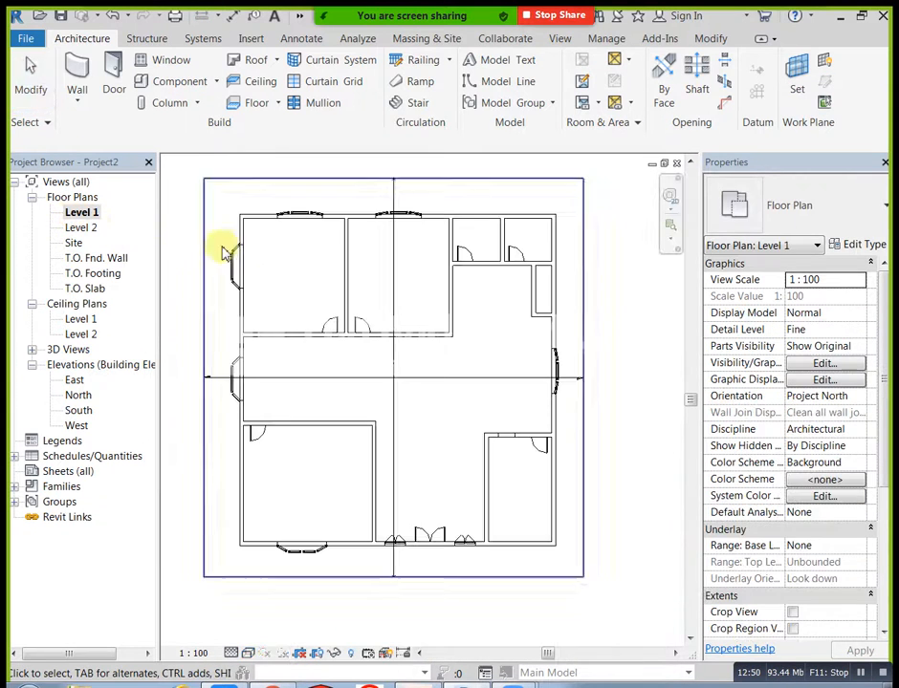
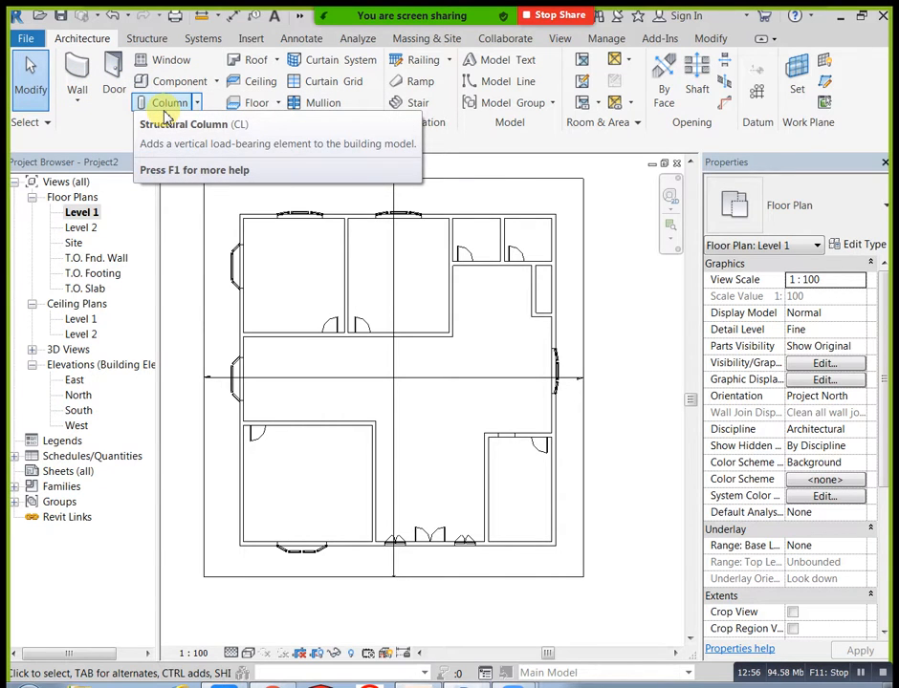
{"action": "left_click", "coordinate": [214, 83]}
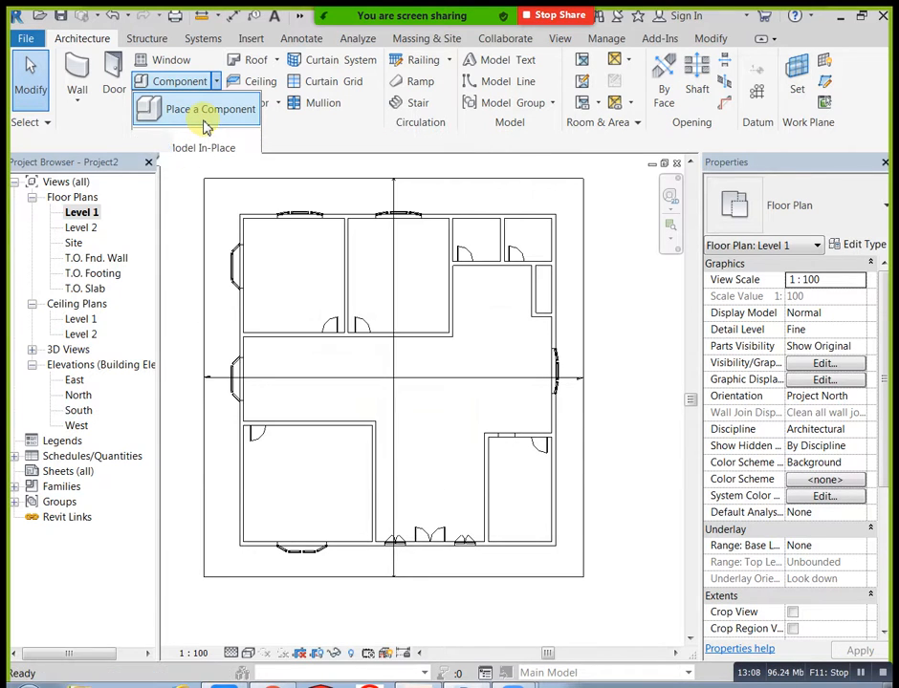
{"action": "left_click", "coordinate": [206, 125]}
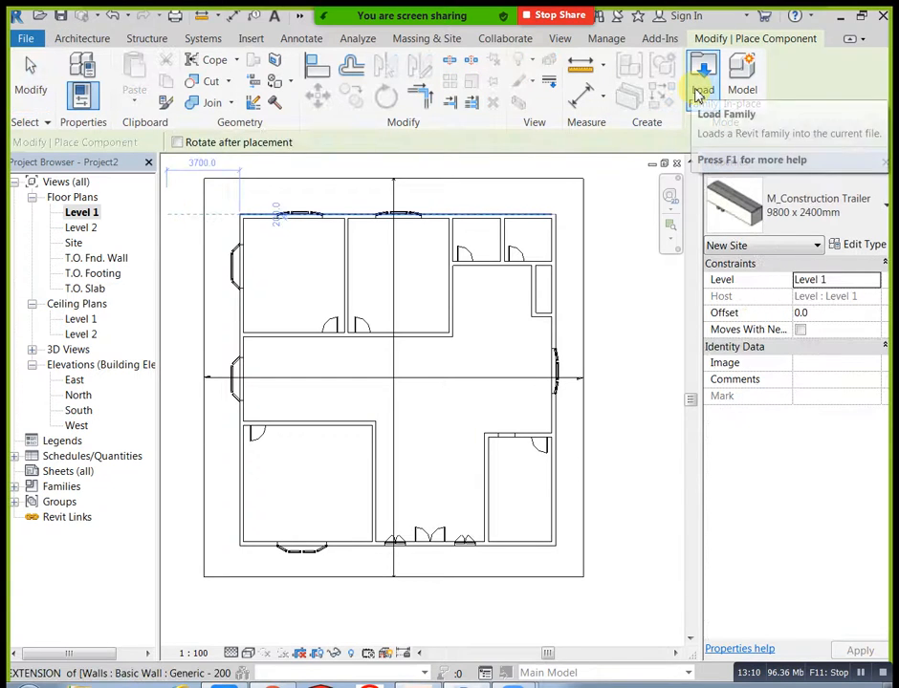
{"action": "left_click", "coordinate": [702, 84]}
{"action": "left_click", "coordinate": [652, 130]}
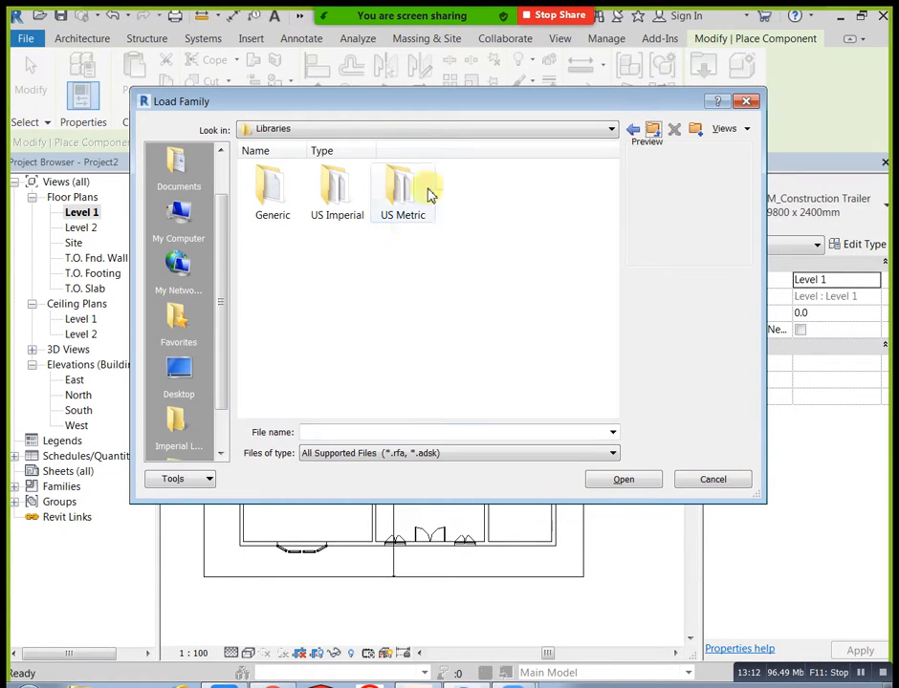
{"action": "double_click", "coordinate": [395, 209]}
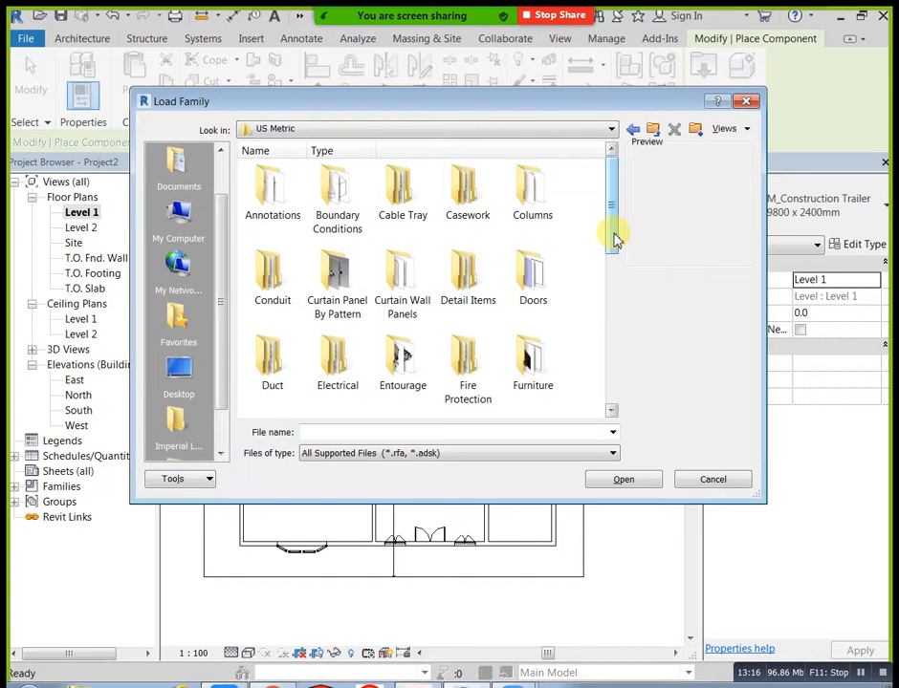
{"action": "left_click_drag", "start_coordinate": [616, 239], "coordinate": [623, 267]}
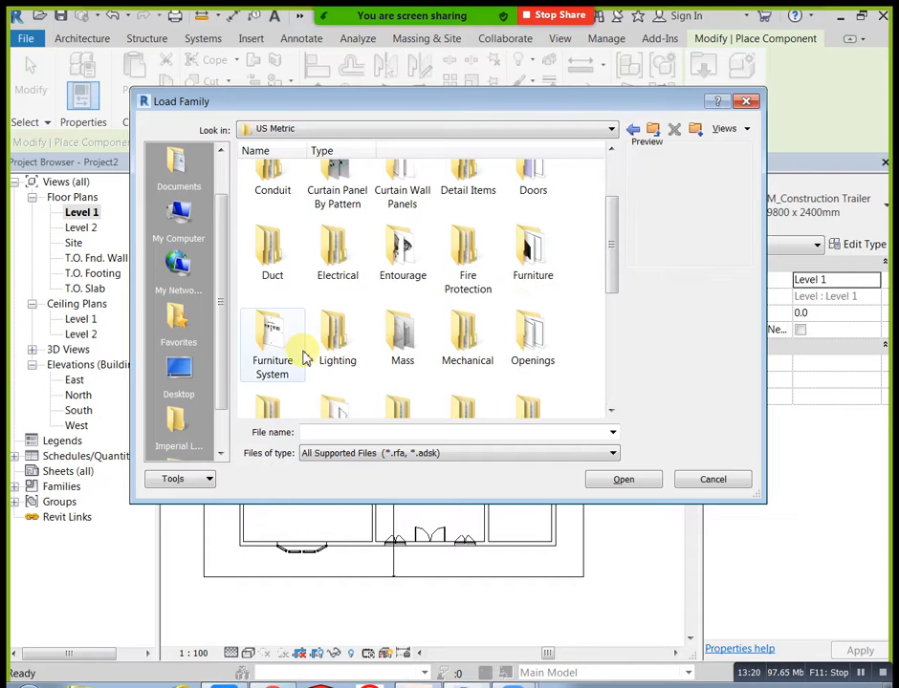
{"action": "left_click", "coordinate": [720, 134]}
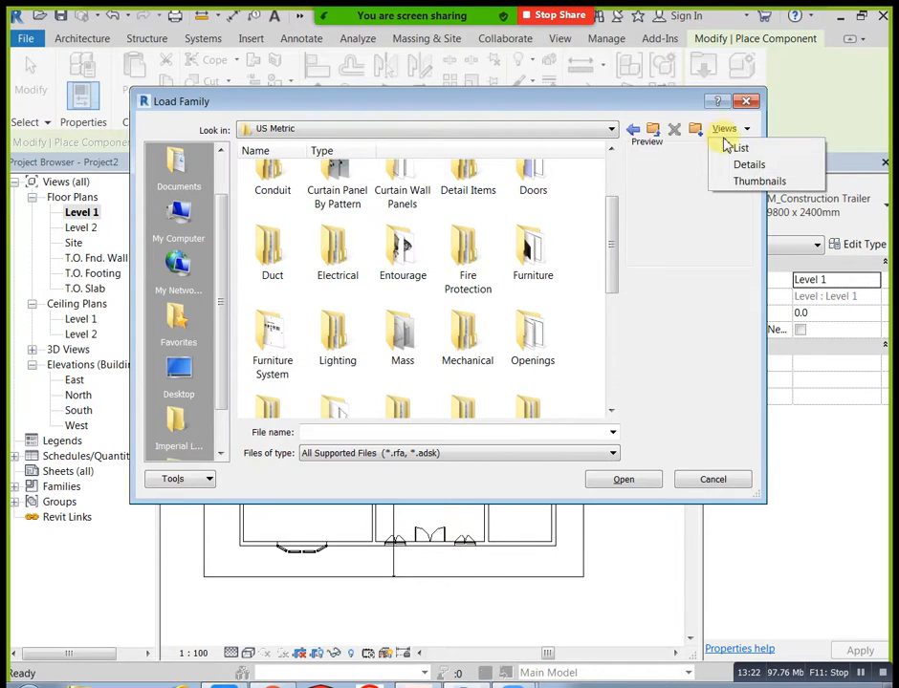
{"action": "left_click", "coordinate": [738, 145]}
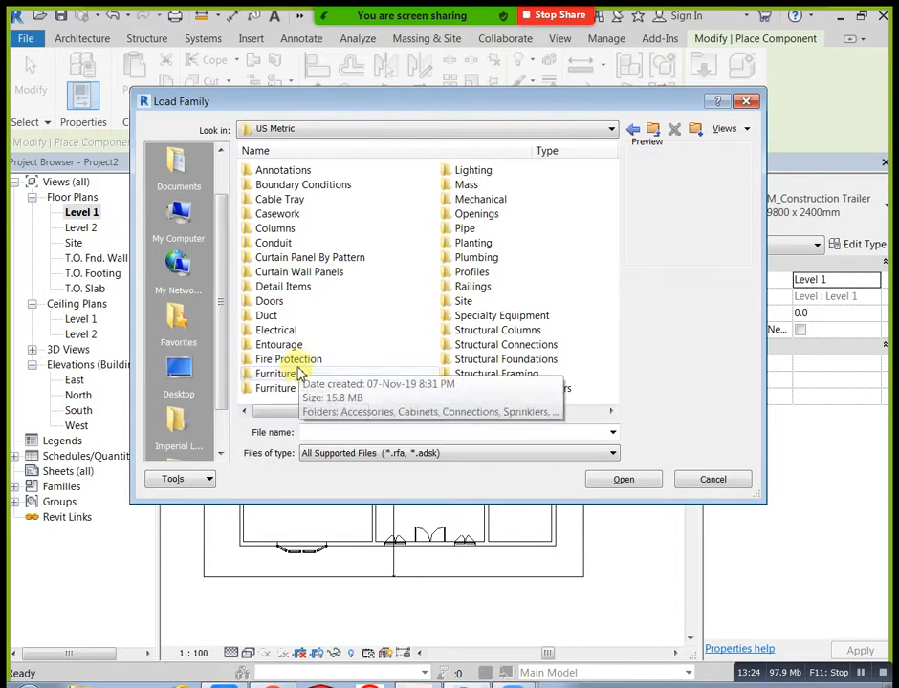
{"action": "left_click", "coordinate": [298, 374]}
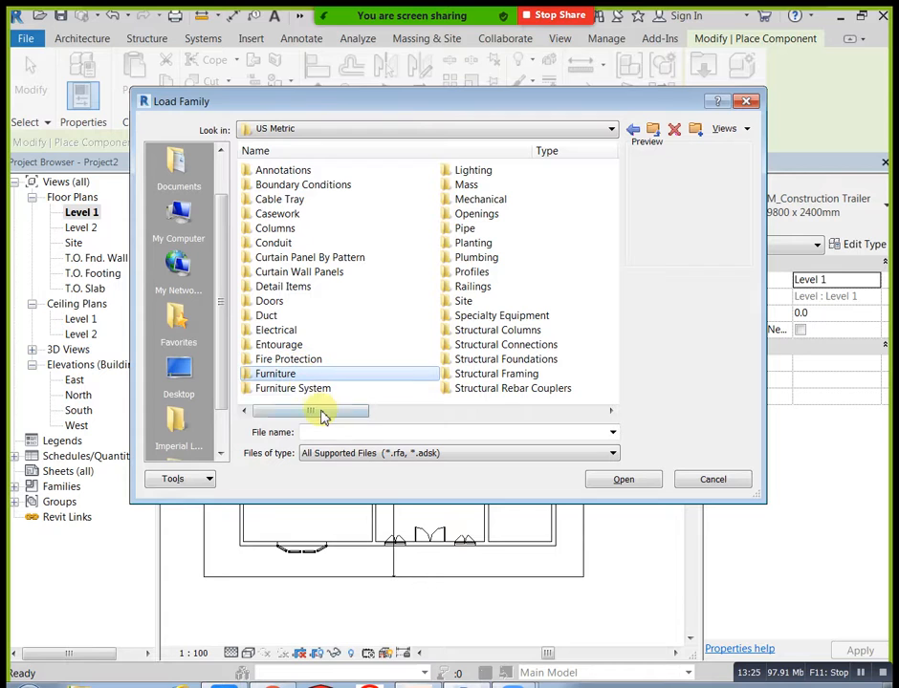
{"action": "double_click", "coordinate": [307, 375]}
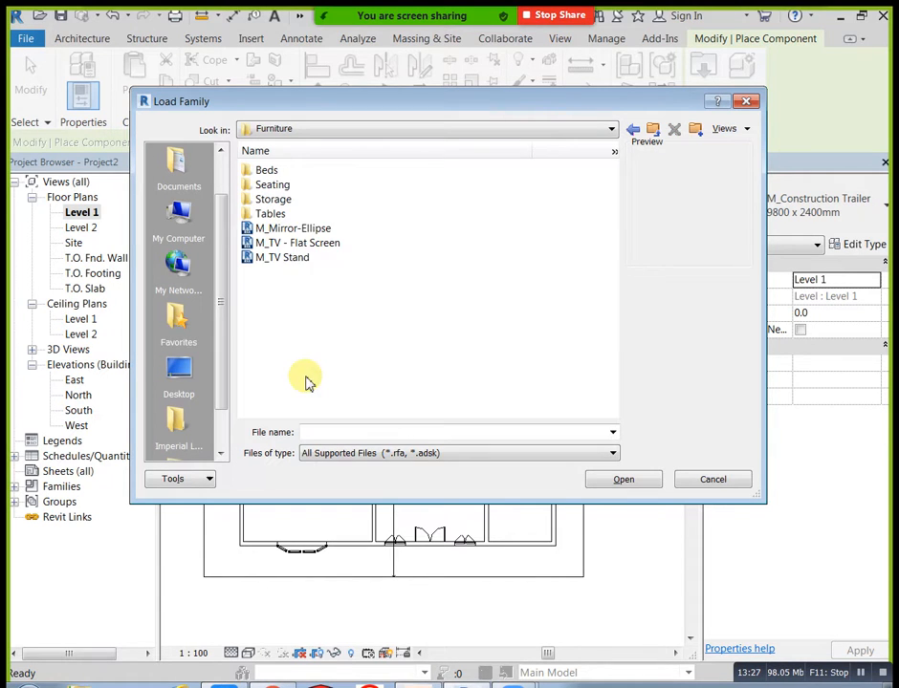
Load the M_TV Stand and M_TV - Flat Screen furniture families together into the project
{"action": "left_click", "coordinate": [288, 256]}
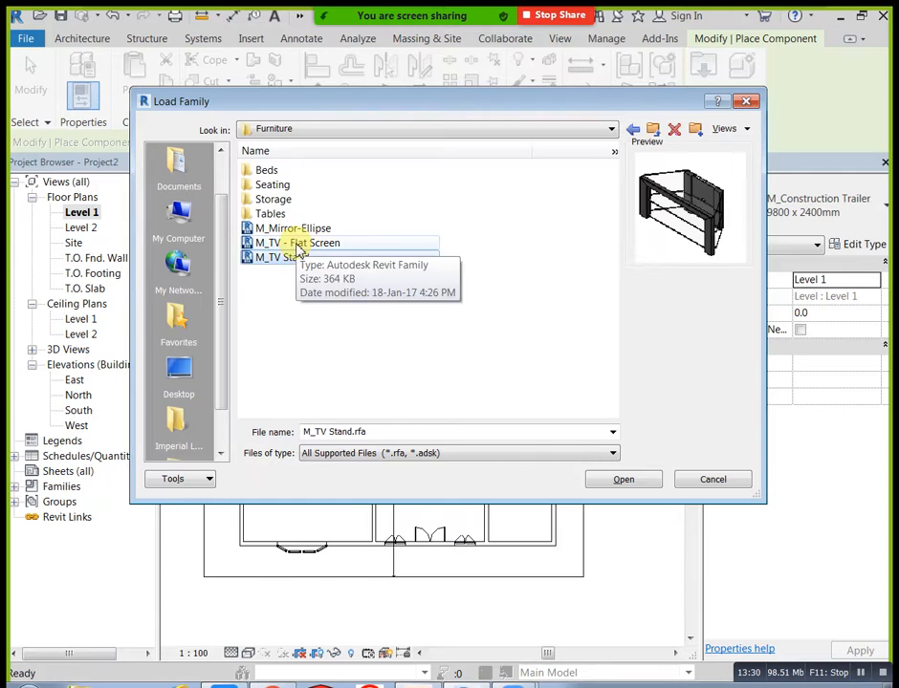
{"action": "key", "text": "Up"}
{"action": "left_click", "coordinate": [302, 259]}
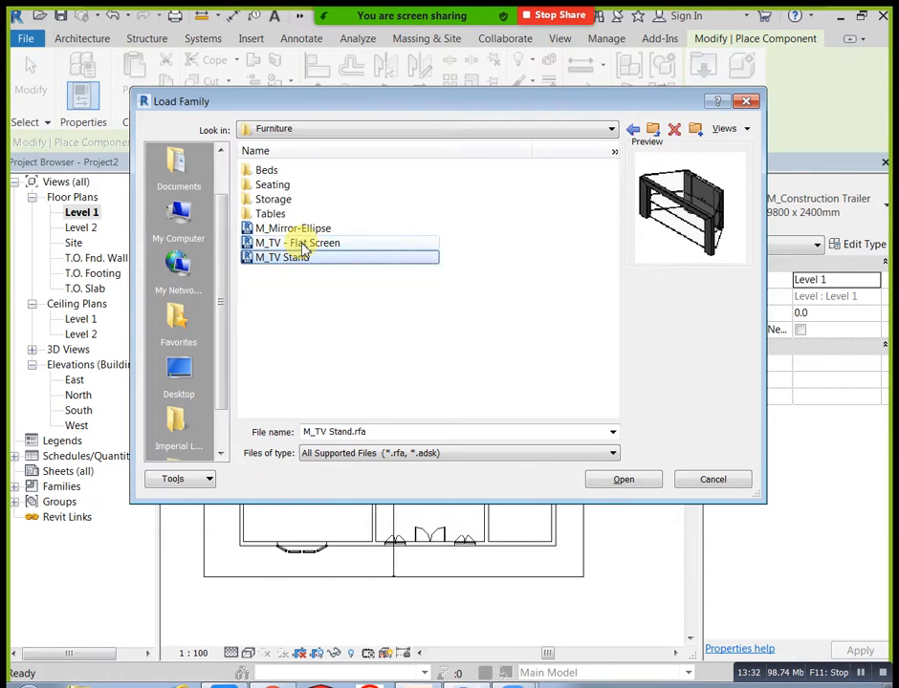
{"action": "left_click", "coordinate": [306, 244]}
{"action": "left_click", "coordinate": [313, 230]}
{"action": "left_click", "coordinate": [306, 258]}
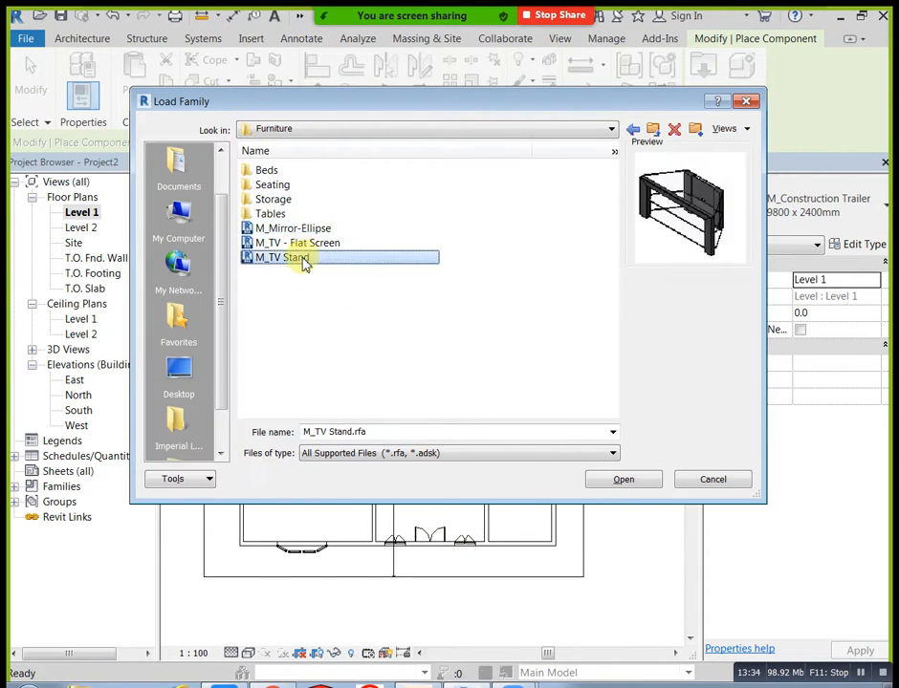
{"action": "left_click", "coordinate": [312, 243]}
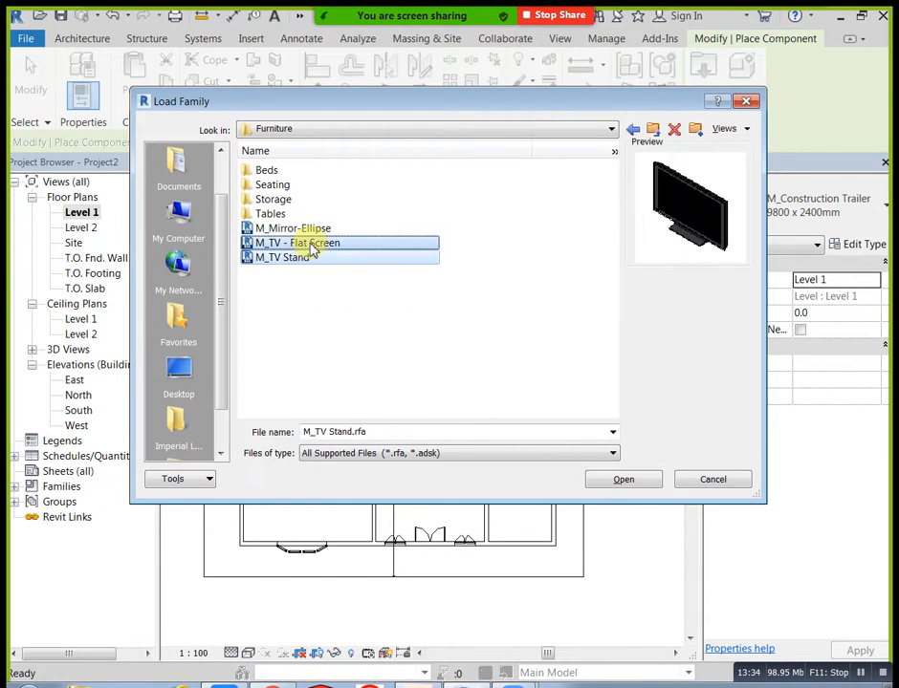
{"action": "left_click", "coordinate": [623, 480]}
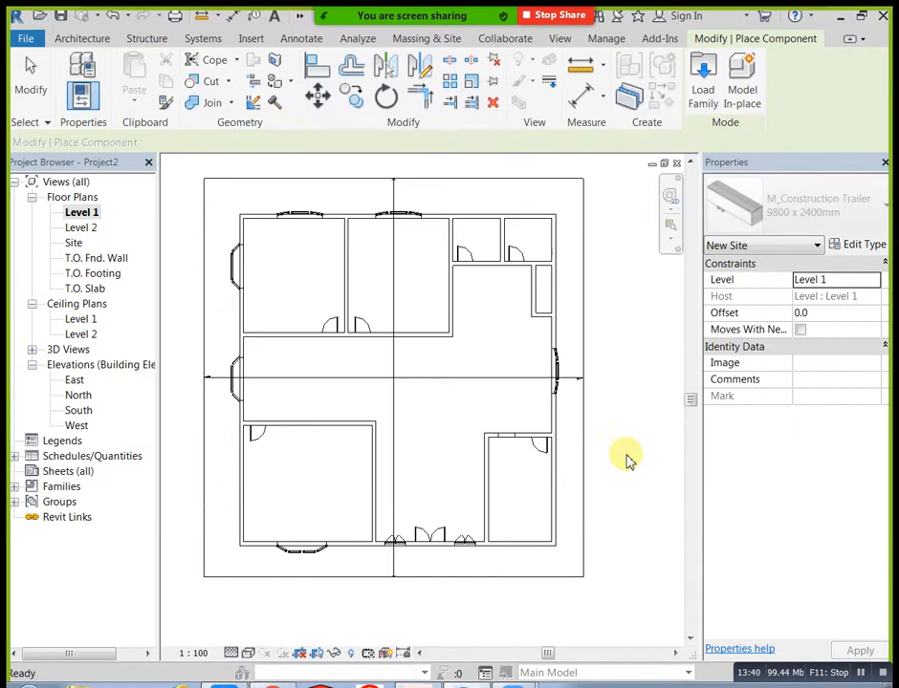
Place an M_TV Stand in the upper middle room, about 800 mm from its right wall and 500 mm from the window wall
{"action": "scroll", "coordinate": [505, 367], "scroll_direction": "up", "scroll_amount": 3}
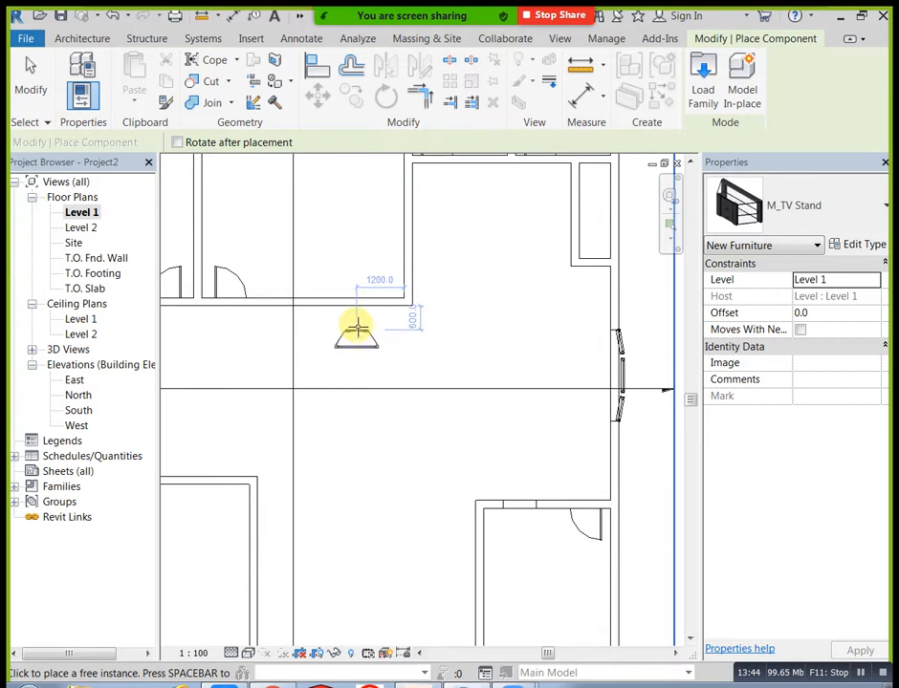
{"action": "scroll", "coordinate": [441, 391], "scroll_direction": "down", "scroll_amount": 4}
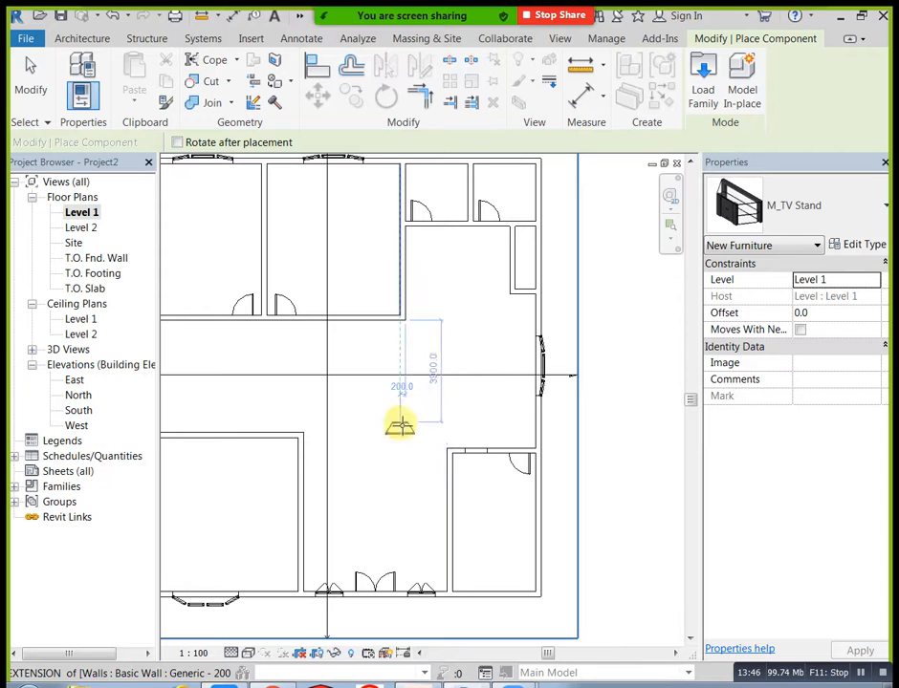
{"action": "middle_click_drag", "start_coordinate": [406, 443], "coordinate": [481, 411]}
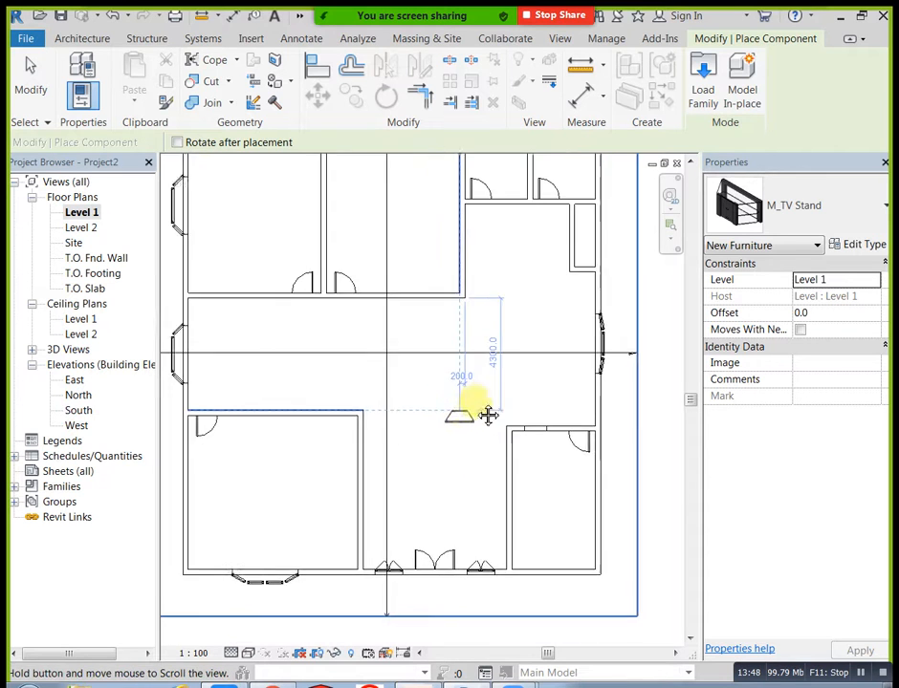
{"action": "scroll", "coordinate": [466, 395], "scroll_direction": "up", "scroll_amount": 4}
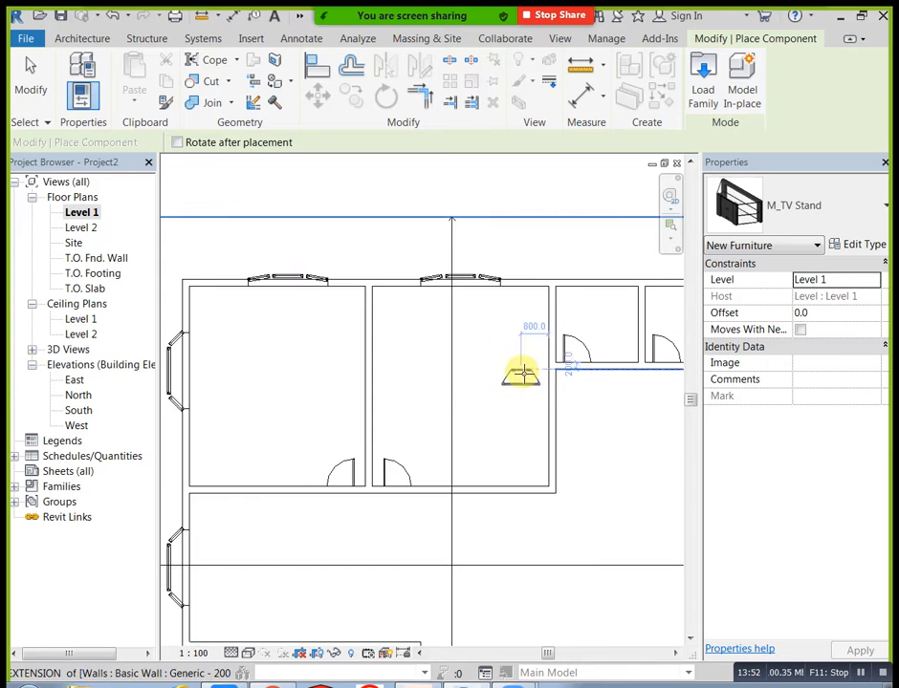
{"action": "scroll", "coordinate": [519, 374], "scroll_direction": "up", "scroll_amount": 1}
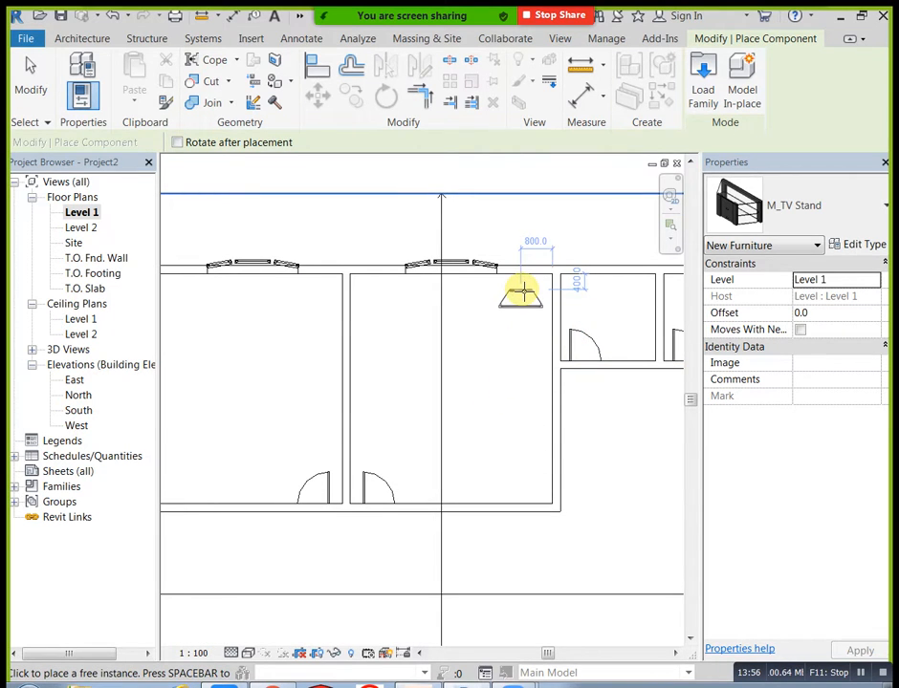
{"action": "left_click", "coordinate": [523, 295]}
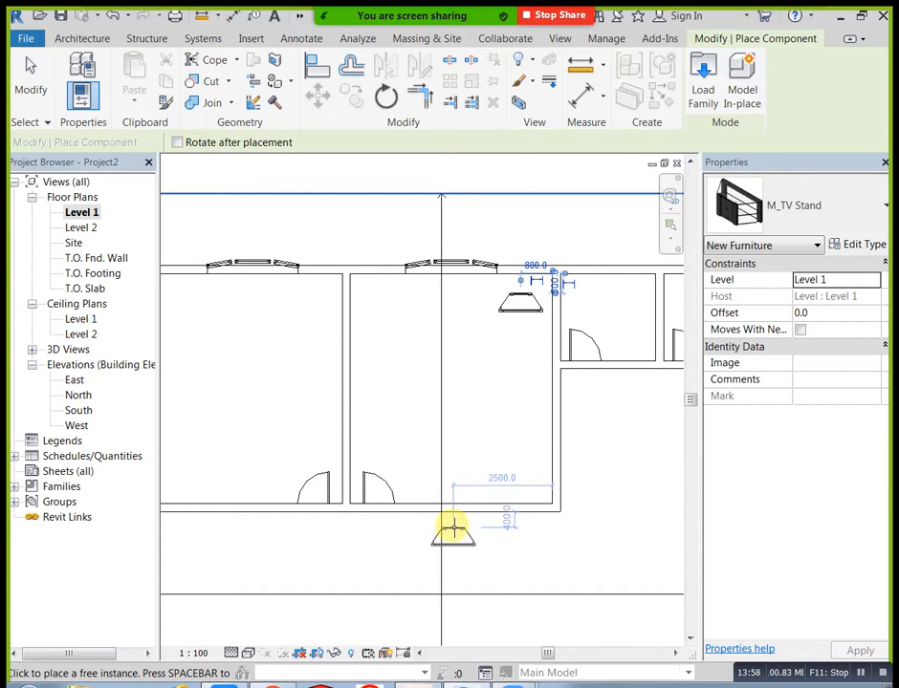
{"action": "key", "text": "Escape"}
{"action": "key", "text": "Escape"}
{"action": "left_click", "coordinate": [516, 310]}
{"action": "scroll", "coordinate": [554, 291], "scroll_direction": "up", "scroll_amount": 2}
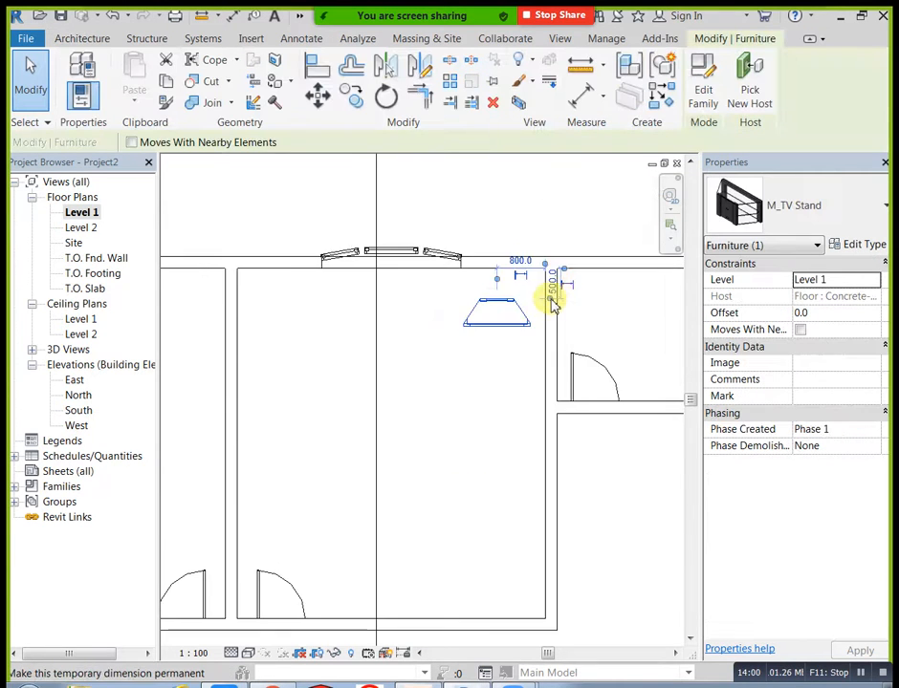
{"action": "scroll", "coordinate": [553, 301], "scroll_direction": "up", "scroll_amount": 2}
{"action": "left_click", "coordinate": [472, 411]}
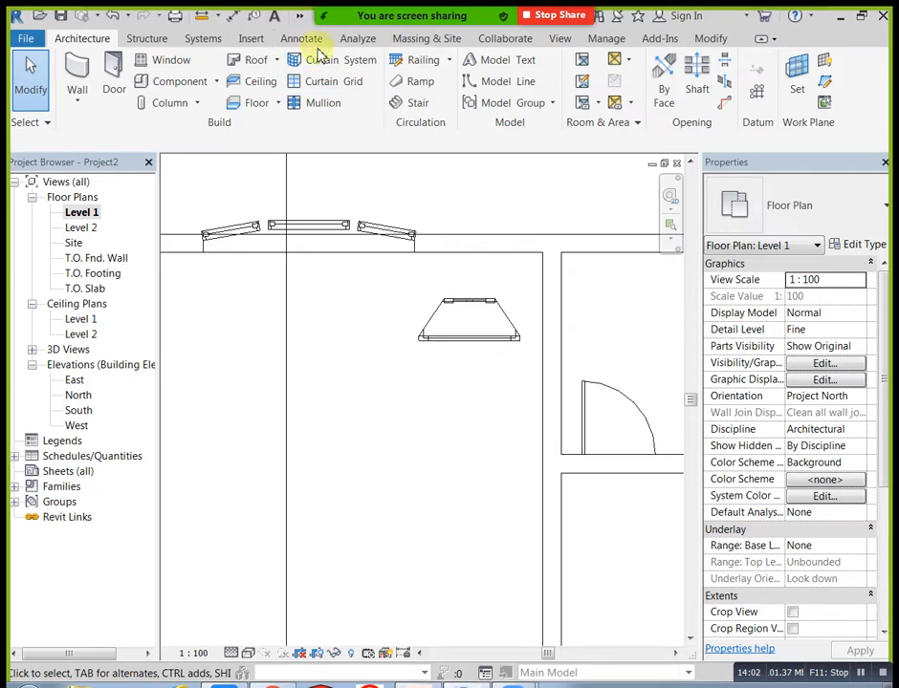
Examine the placed TV stand in the 3D view from several angles and distances
{"action": "left_click", "coordinate": [300, 16]}
{"action": "left_click", "coordinate": [302, 36]}
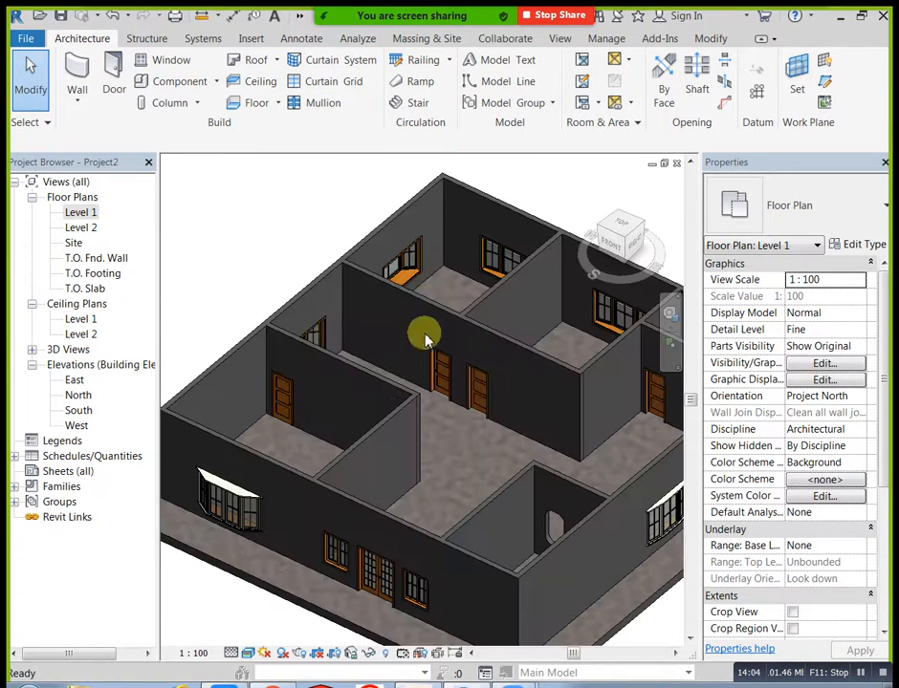
{"action": "middle_click_drag", "start_coordinate": [443, 421], "coordinate": [495, 372], "text": "shift"}
{"action": "scroll", "coordinate": [367, 397], "scroll_direction": "up", "scroll_amount": 5}
{"action": "scroll", "coordinate": [325, 374], "scroll_direction": "up", "scroll_amount": 3}
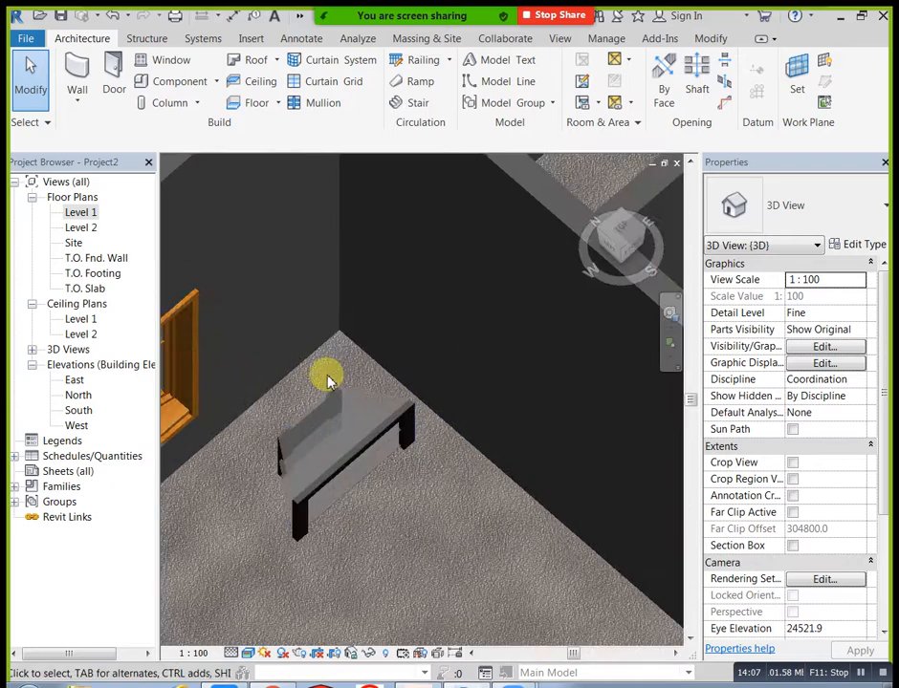
{"action": "middle_click_drag", "start_coordinate": [421, 491], "coordinate": [406, 435], "text": "shift"}
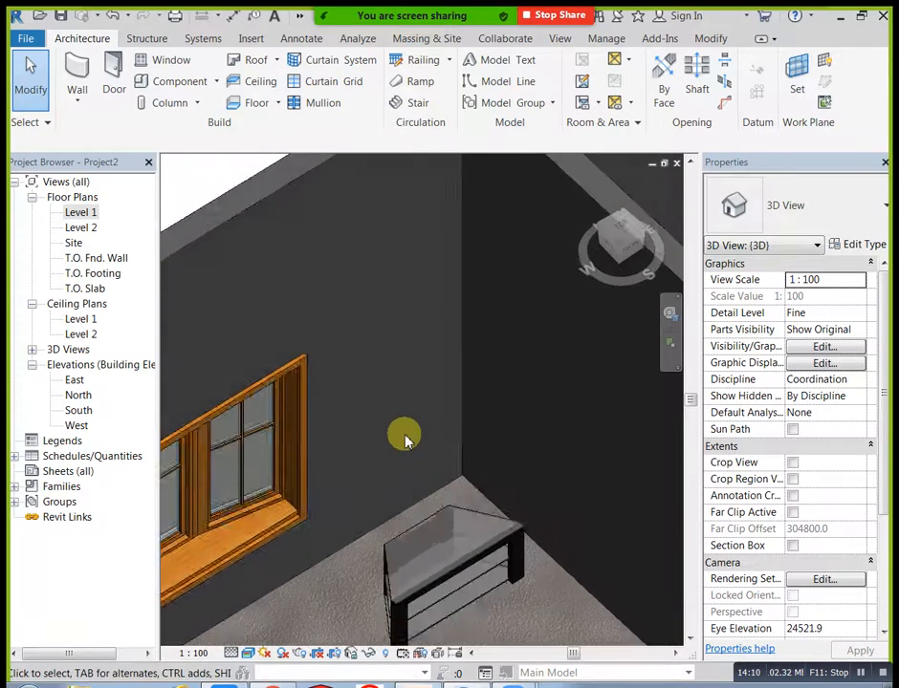
{"action": "scroll", "coordinate": [422, 464], "scroll_direction": "down", "scroll_amount": 2}
{"action": "middle_click_drag", "start_coordinate": [476, 526], "coordinate": [393, 391], "text": "shift"}
{"action": "left_click", "coordinate": [436, 449]}
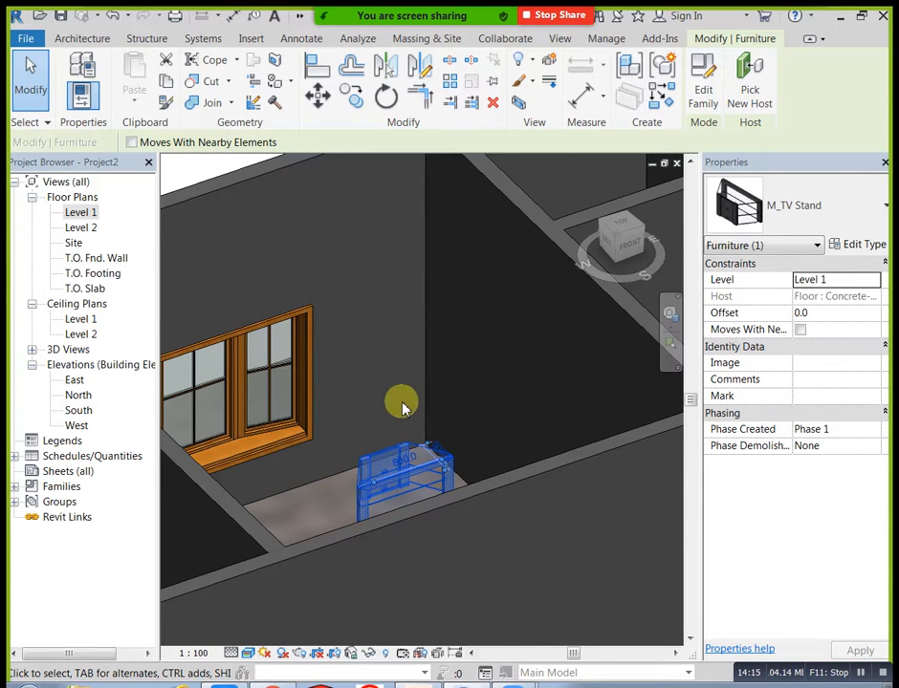
{"action": "scroll", "coordinate": [329, 326], "scroll_direction": "down", "scroll_amount": 3}
{"action": "left_click", "coordinate": [263, 167]}
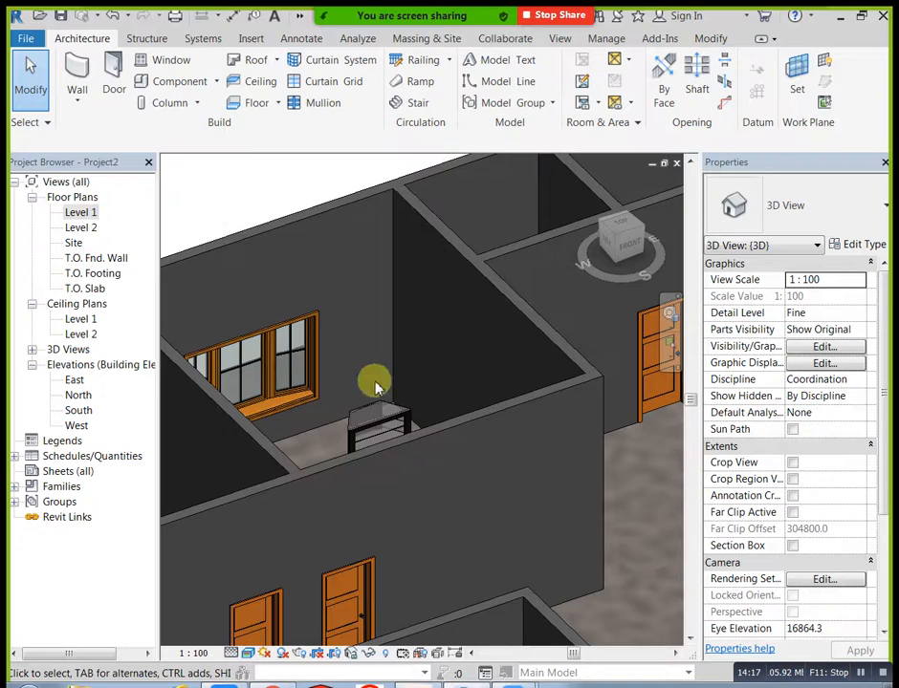
{"action": "scroll", "coordinate": [392, 470], "scroll_direction": "up", "scroll_amount": 3}
{"action": "scroll", "coordinate": [380, 392], "scroll_direction": "up", "scroll_amount": 3}
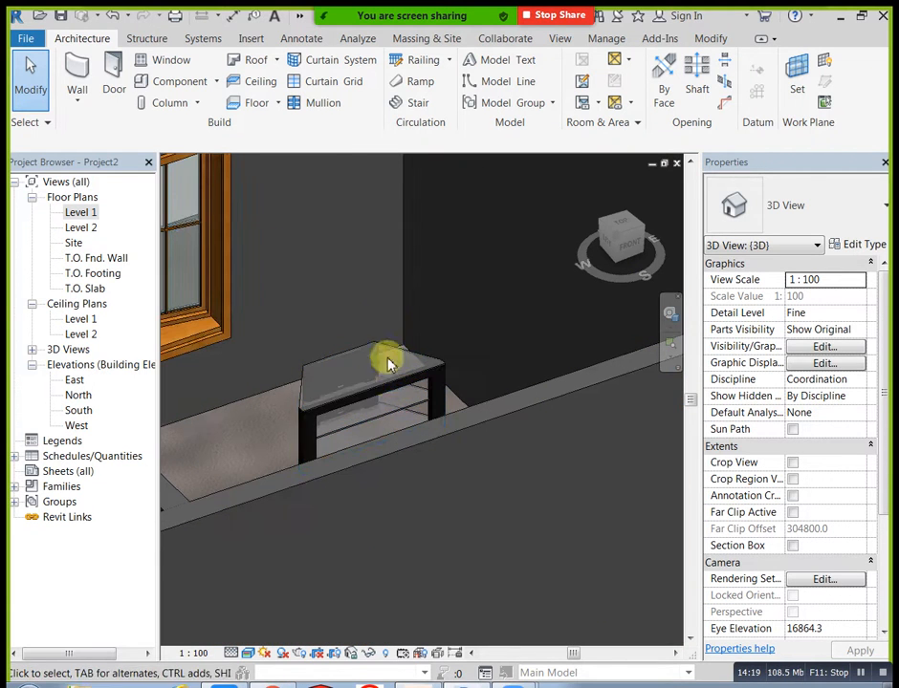
Place an M_TV - Flat Screen 0940mm centred over the TV stand in the Level 1 plan
{"action": "double_click", "coordinate": [86, 213]}
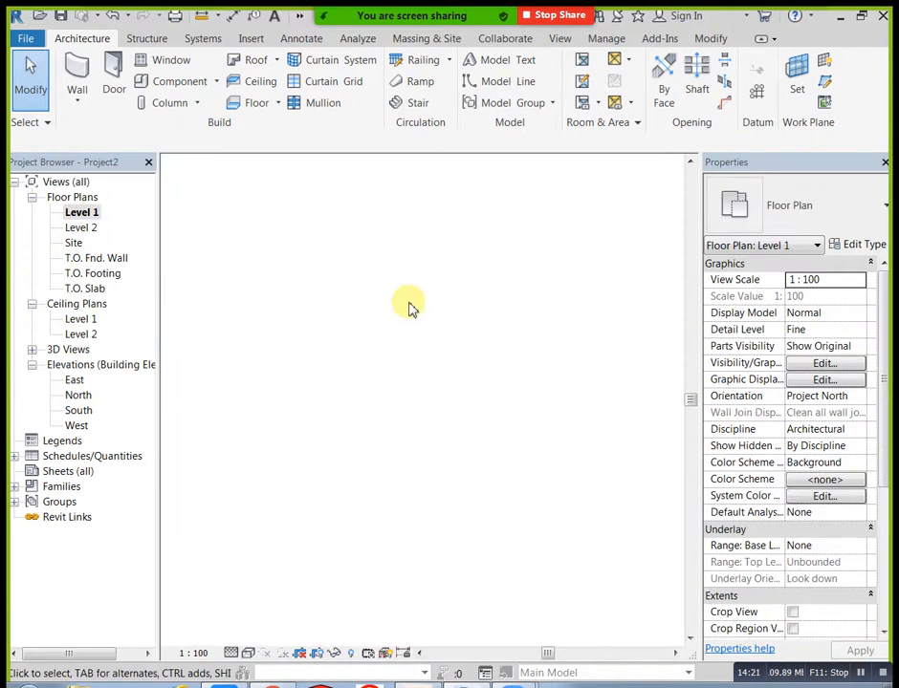
{"action": "left_click", "coordinate": [494, 306]}
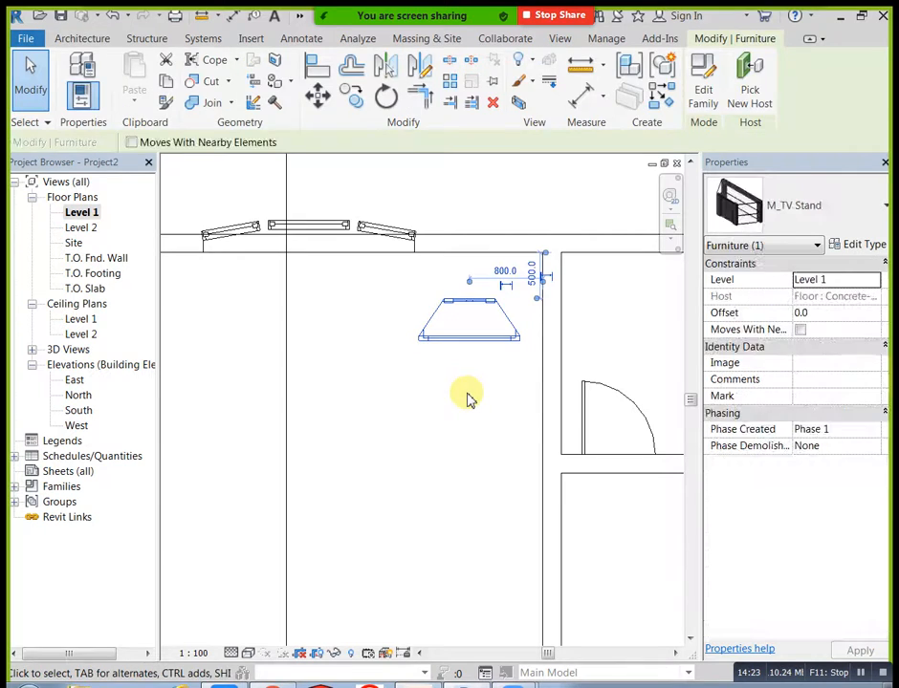
{"action": "key", "text": "Escape"}
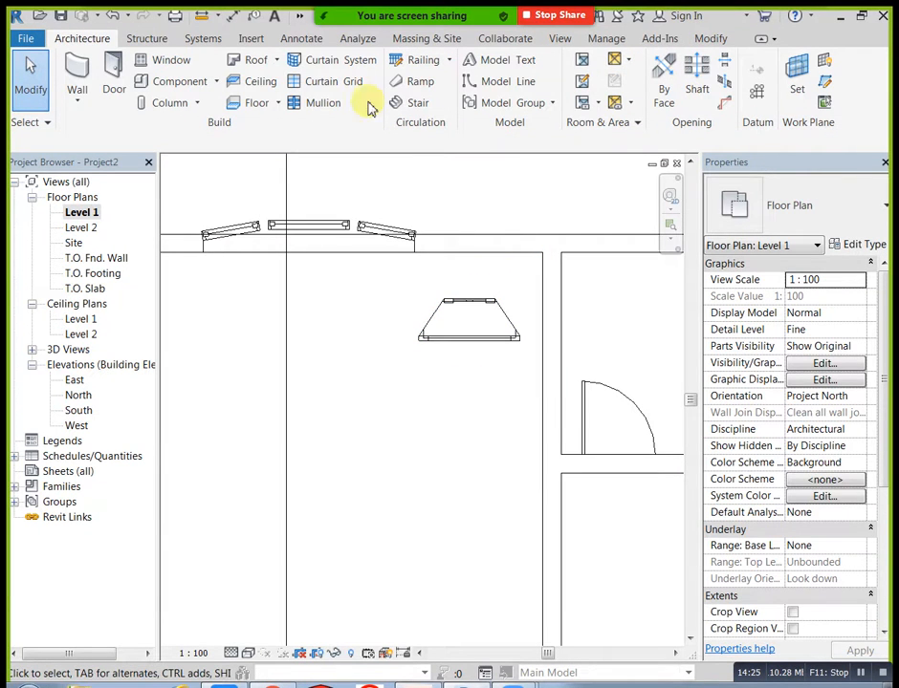
{"action": "left_click", "coordinate": [218, 86]}
{"action": "left_click", "coordinate": [237, 106]}
{"action": "left_click", "coordinate": [834, 224]}
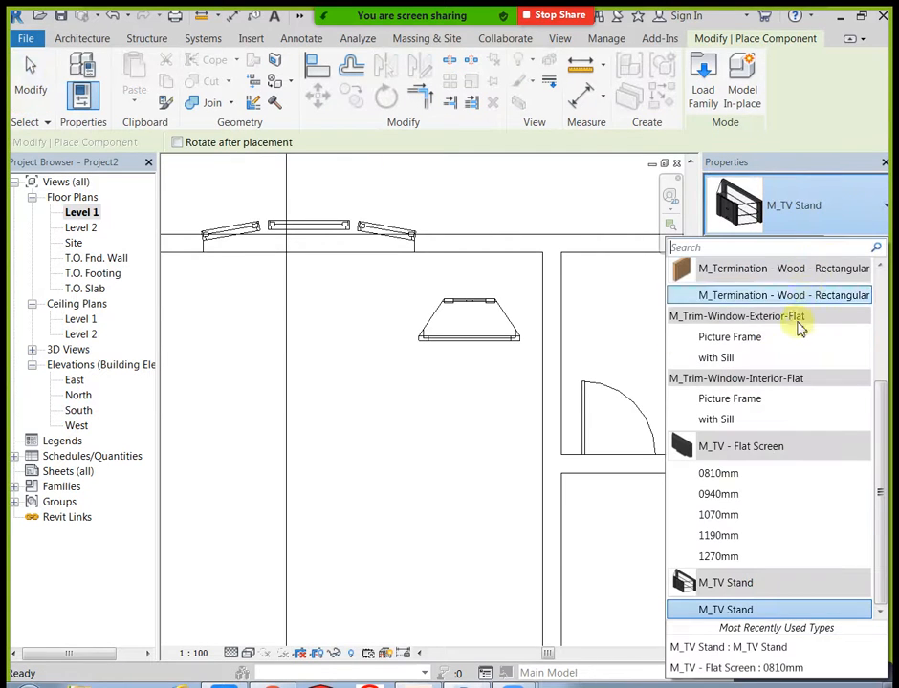
{"action": "left_click", "coordinate": [747, 517]}
{"action": "scroll", "coordinate": [471, 313], "scroll_direction": "up", "scroll_amount": 2}
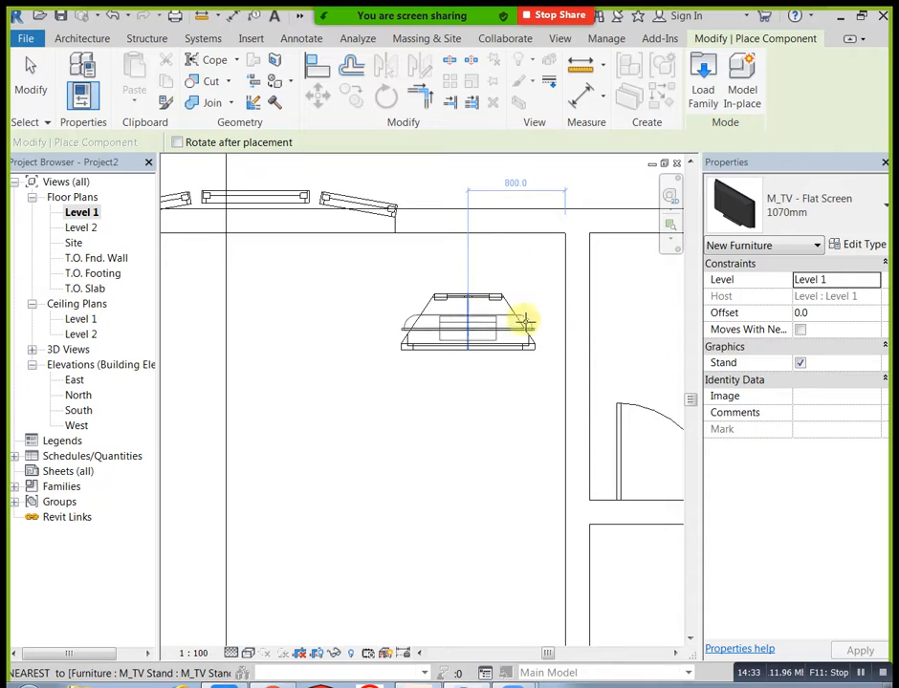
{"action": "left_click", "coordinate": [470, 316]}
{"action": "left_click", "coordinate": [838, 206]}
{"action": "left_click", "coordinate": [727, 478]}
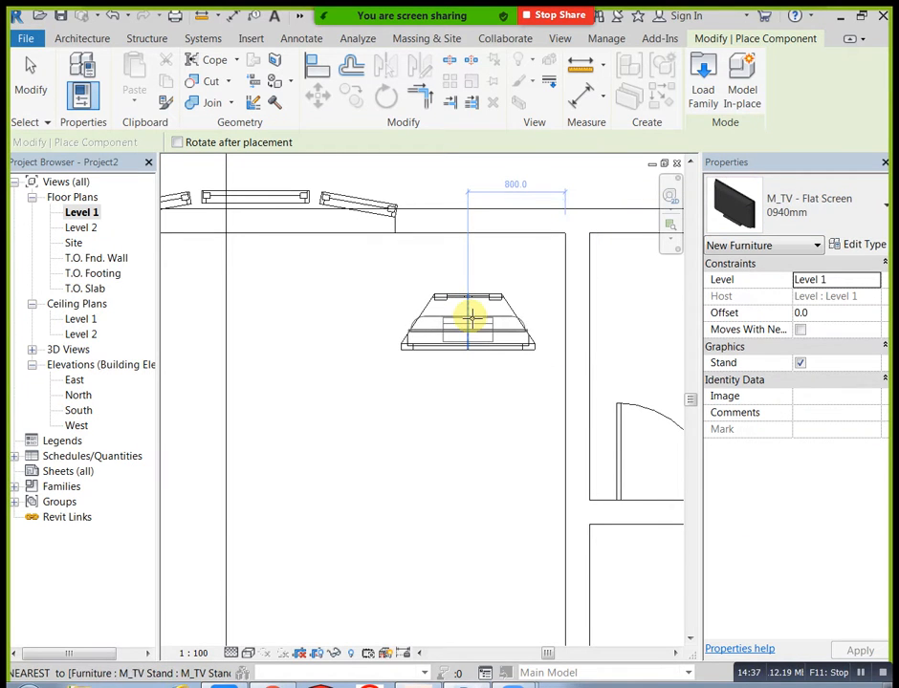
{"action": "left_click", "coordinate": [469, 316]}
{"action": "scroll", "coordinate": [468, 374], "scroll_direction": "down", "scroll_amount": 1}
{"action": "key", "text": "Escape"}
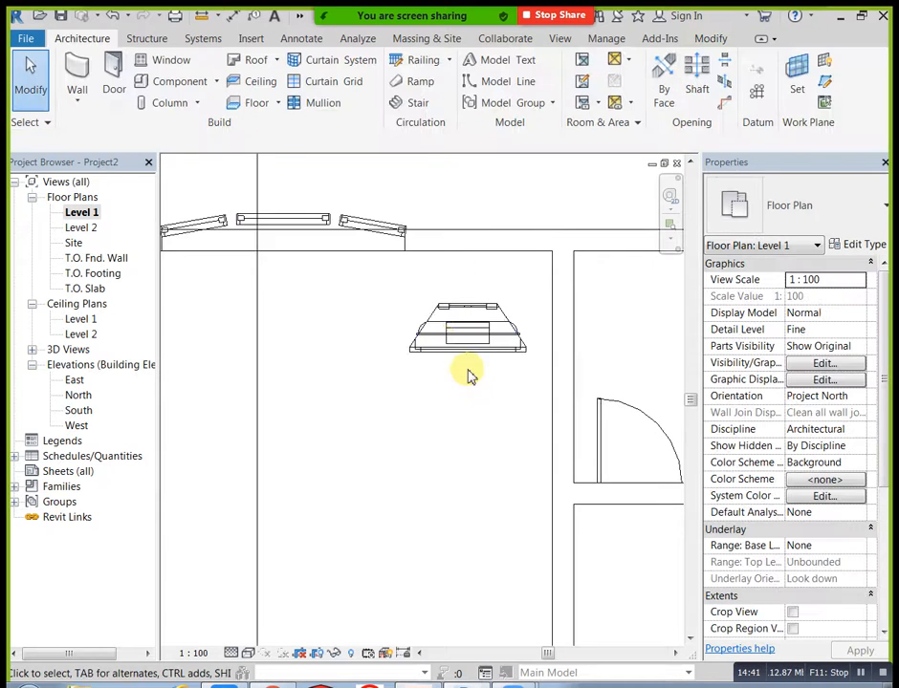
Select the flat-screen TV in the 3D view and set its offset from Level 1 to 400 mm
{"action": "left_click", "coordinate": [299, 17]}
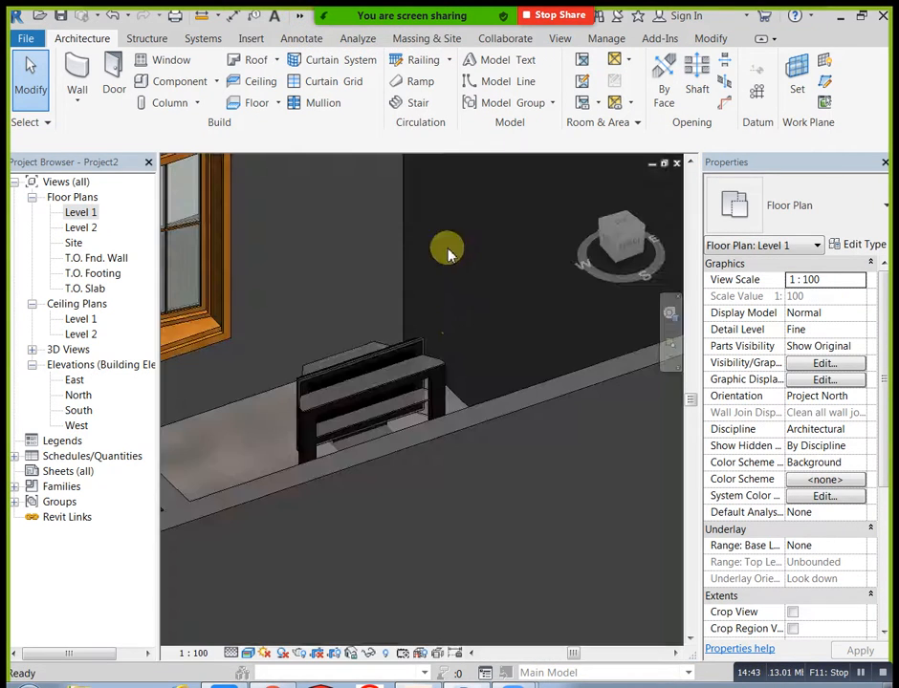
{"action": "left_click", "coordinate": [416, 351]}
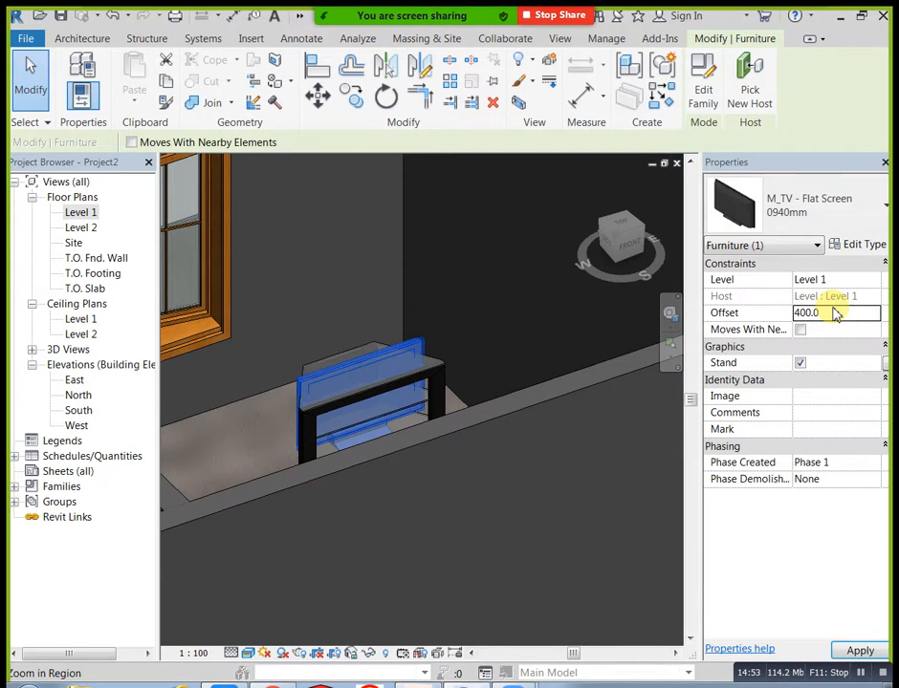
Set the flat-screen TV's offset from Level 1 to 400 mm
{"action": "key", "text": "Return"}
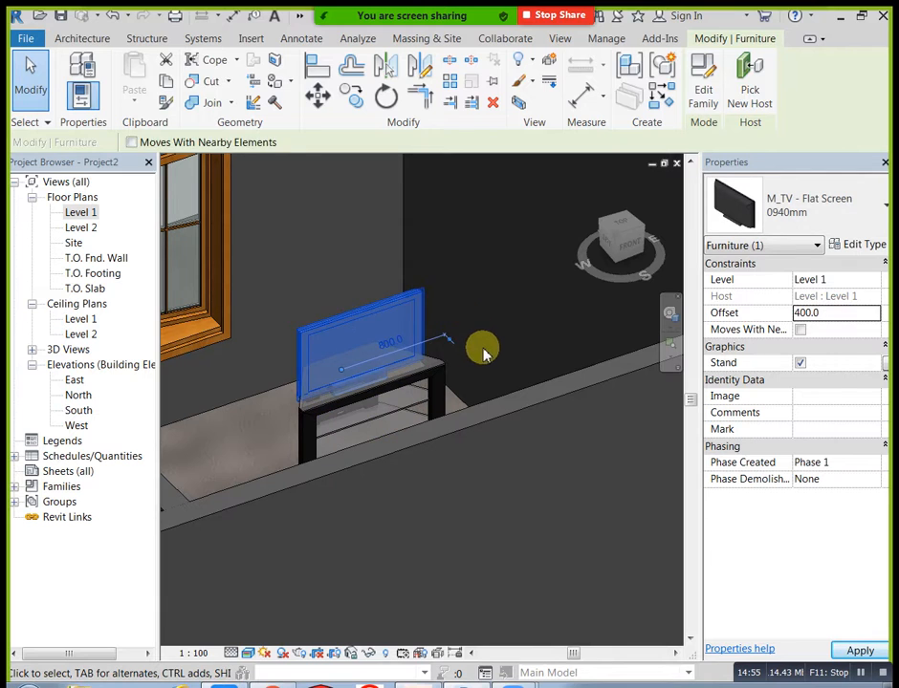
{"action": "key", "text": "Escape"}
{"action": "scroll", "coordinate": [397, 406], "scroll_direction": "down", "scroll_amount": 2}
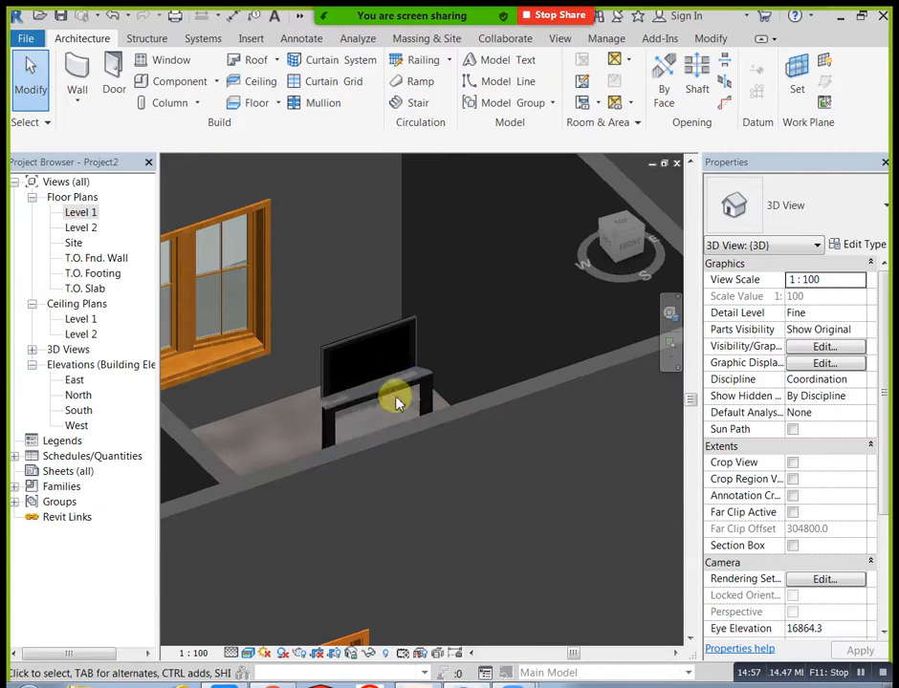
{"action": "scroll", "coordinate": [417, 357], "scroll_direction": "down", "scroll_amount": 3}
Check the TV stand's instance properties and the types available for it
{"action": "left_click", "coordinate": [418, 368]}
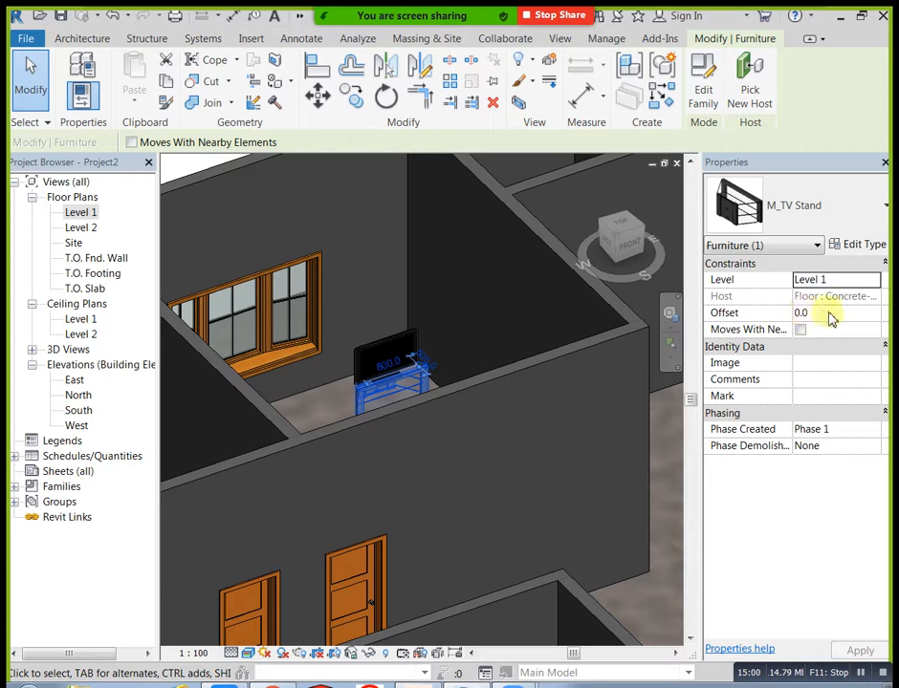
{"action": "left_click", "coordinate": [877, 222]}
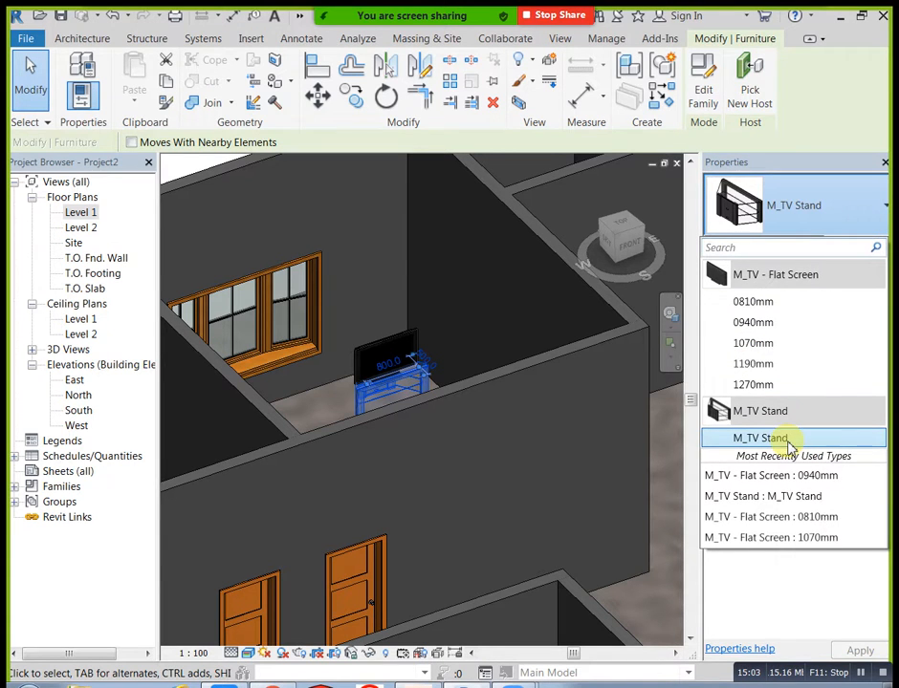
{"action": "left_click", "coordinate": [421, 334]}
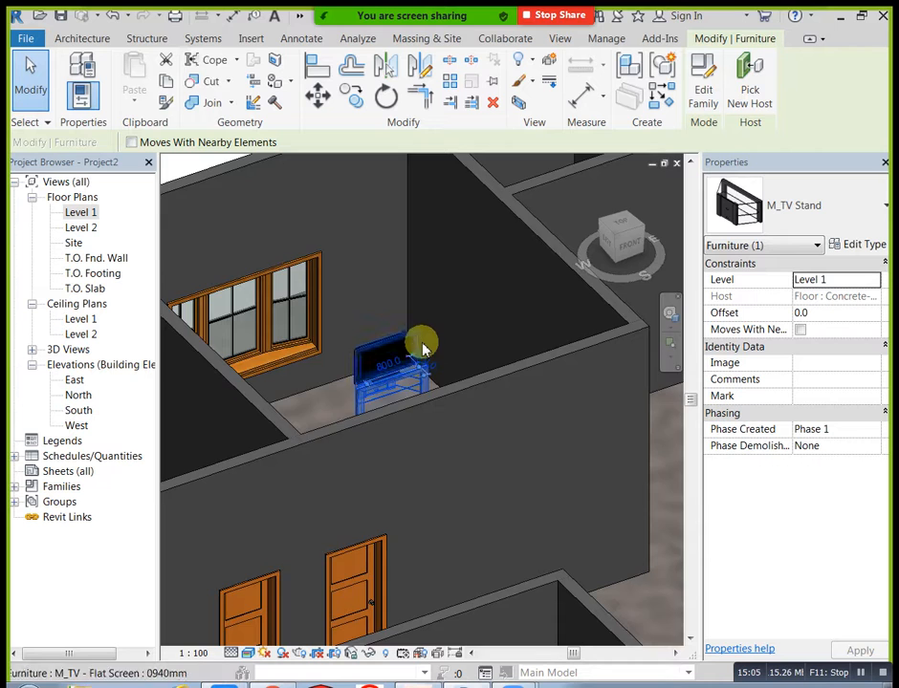
{"action": "scroll", "coordinate": [422, 344], "scroll_direction": "down", "scroll_amount": 3}
{"action": "key", "text": "Escape"}
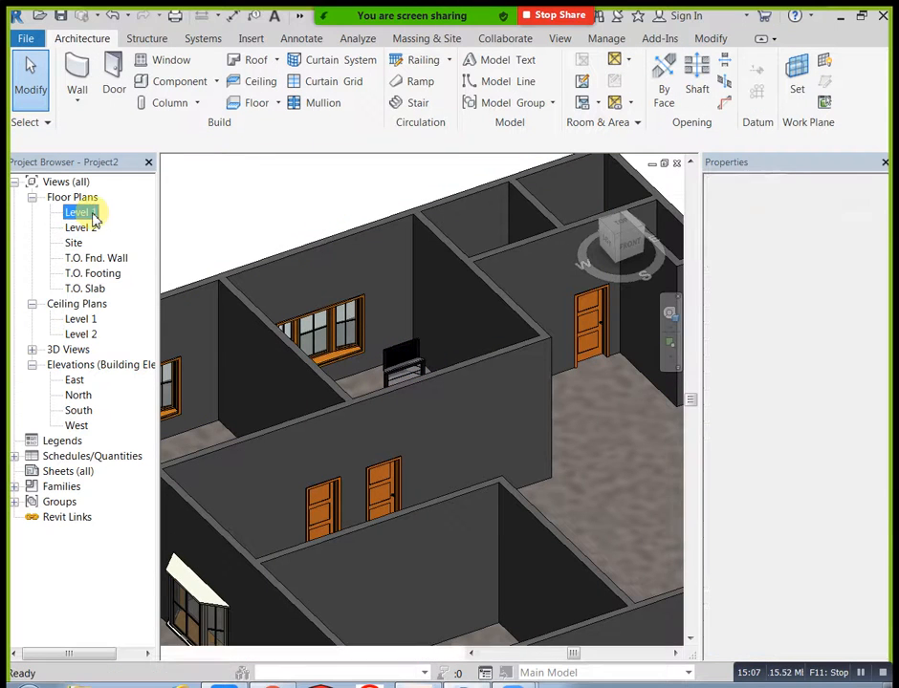
Draw a horizontal building section across the whole Level 1 plan, passing just in front of the TV and looking towards it
{"action": "double_click", "coordinate": [88, 210]}
{"action": "scroll", "coordinate": [471, 349], "scroll_direction": "down", "scroll_amount": 5}
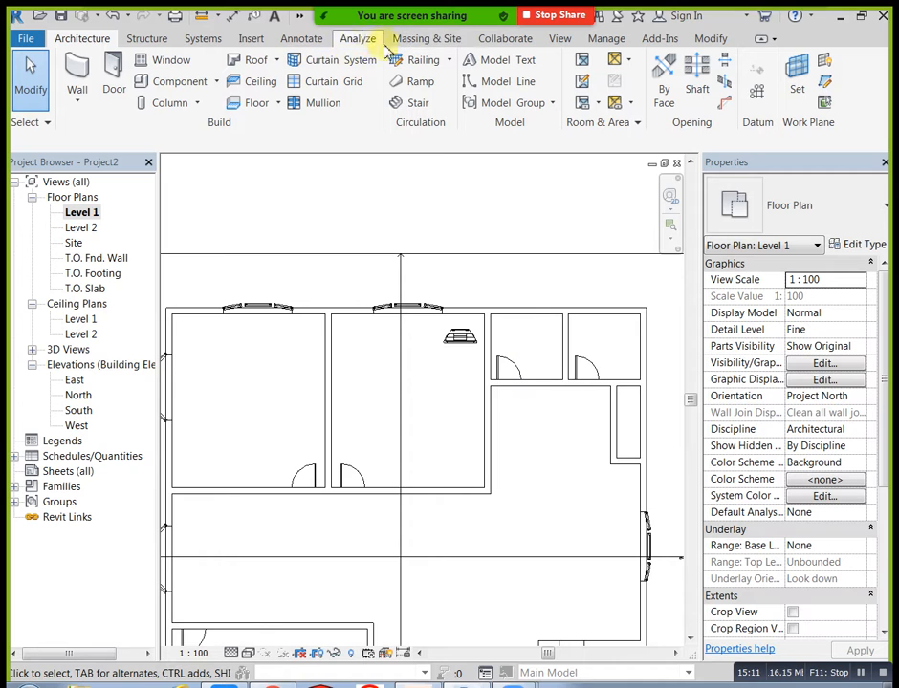
{"action": "left_click", "coordinate": [561, 40]}
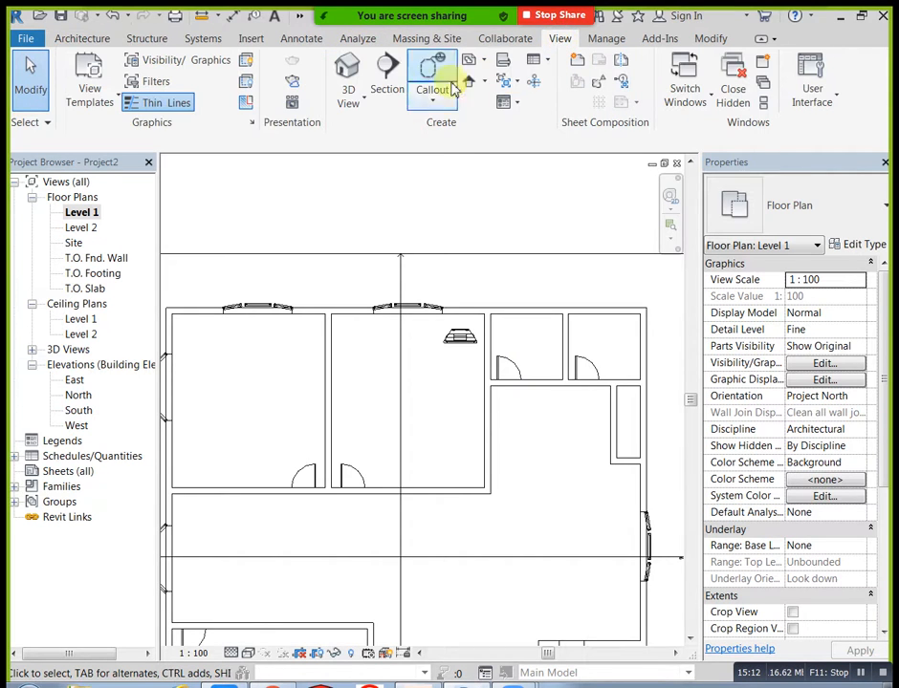
{"action": "left_click", "coordinate": [387, 86]}
{"action": "scroll", "coordinate": [485, 226], "scroll_direction": "down", "scroll_amount": 1}
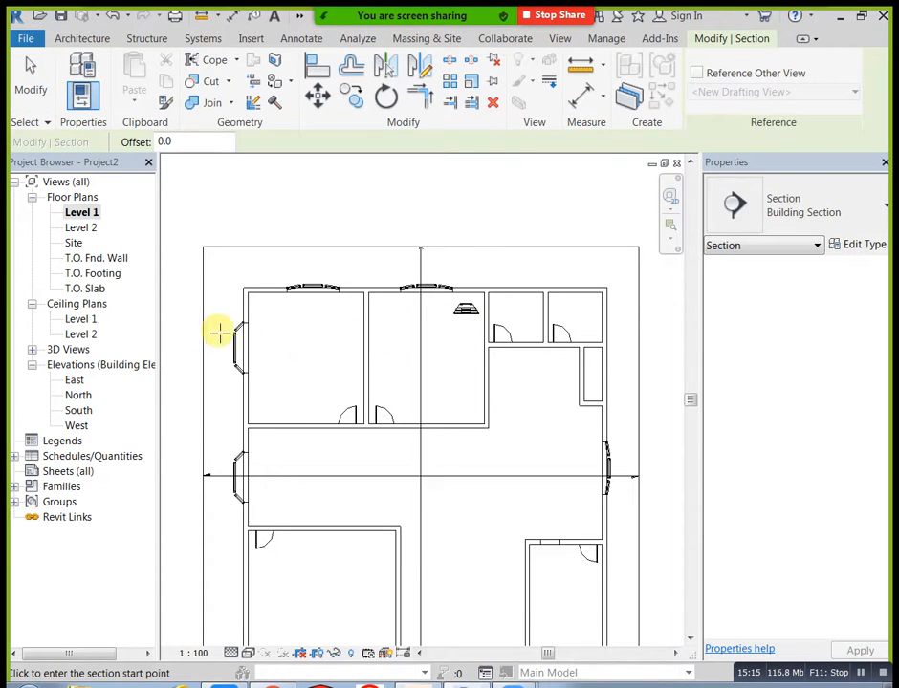
{"action": "left_click", "coordinate": [182, 321]}
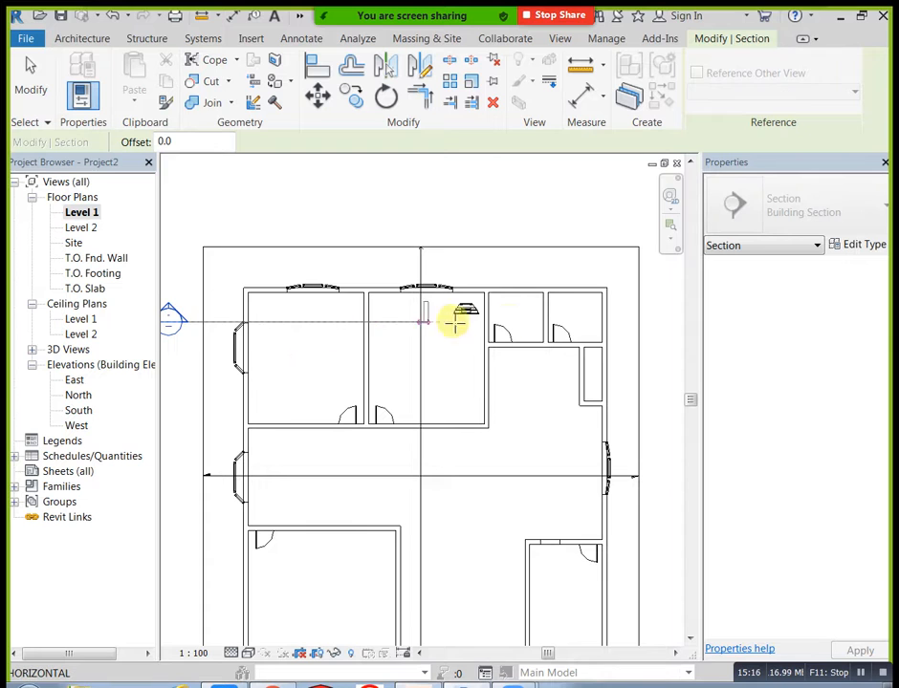
{"action": "left_click", "coordinate": [661, 322]}
{"action": "key", "text": "Escape"}
{"action": "left_click_drag", "start_coordinate": [424, 227], "coordinate": [424, 263]}
{"action": "left_click", "coordinate": [194, 293]}
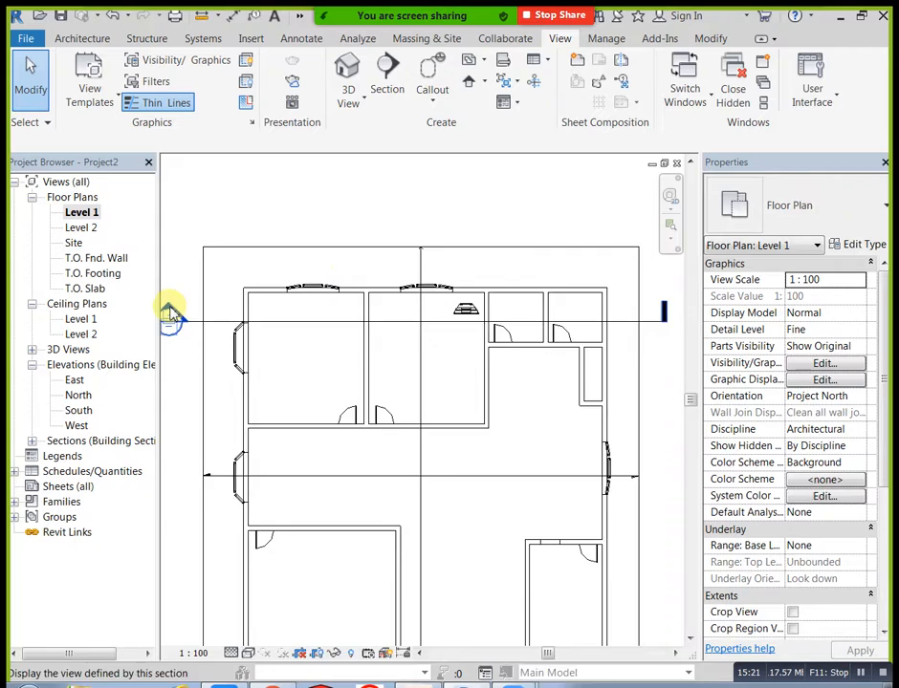
Open the new section view and set its detail level to Fine and its visual style to Realistic
{"action": "double_click", "coordinate": [170, 316]}
{"action": "scroll", "coordinate": [464, 383], "scroll_direction": "up", "scroll_amount": 3}
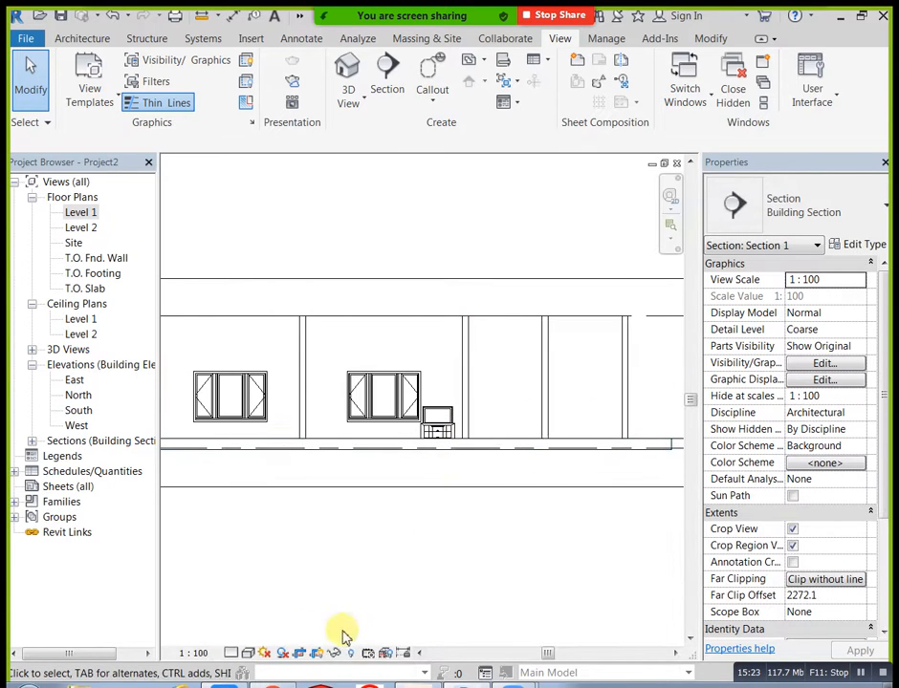
{"action": "left_click", "coordinate": [231, 656]}
{"action": "left_click", "coordinate": [250, 637]}
{"action": "left_click", "coordinate": [247, 653]}
{"action": "left_click", "coordinate": [402, 500]}
{"action": "scroll", "coordinate": [466, 421], "scroll_direction": "up", "scroll_amount": 5}
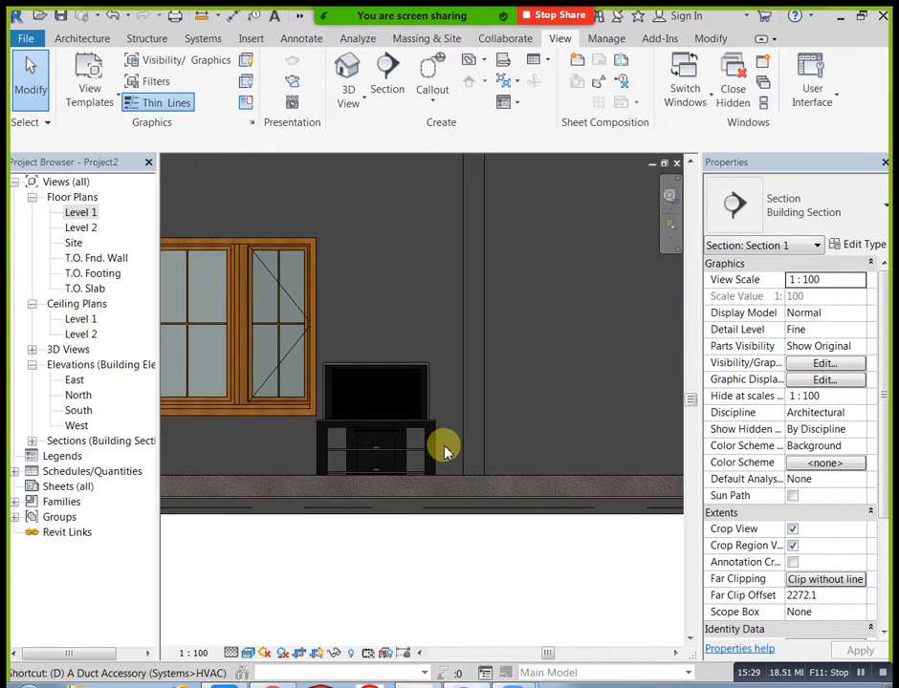
Dimension the TV stand's height from the floor surface to its top edge in the section view
{"action": "key", "text": "d"}
{"action": "key", "text": "i"}
{"action": "scroll", "coordinate": [465, 482], "scroll_direction": "up", "scroll_amount": 2}
{"action": "scroll", "coordinate": [449, 449], "scroll_direction": "up", "scroll_amount": 2}
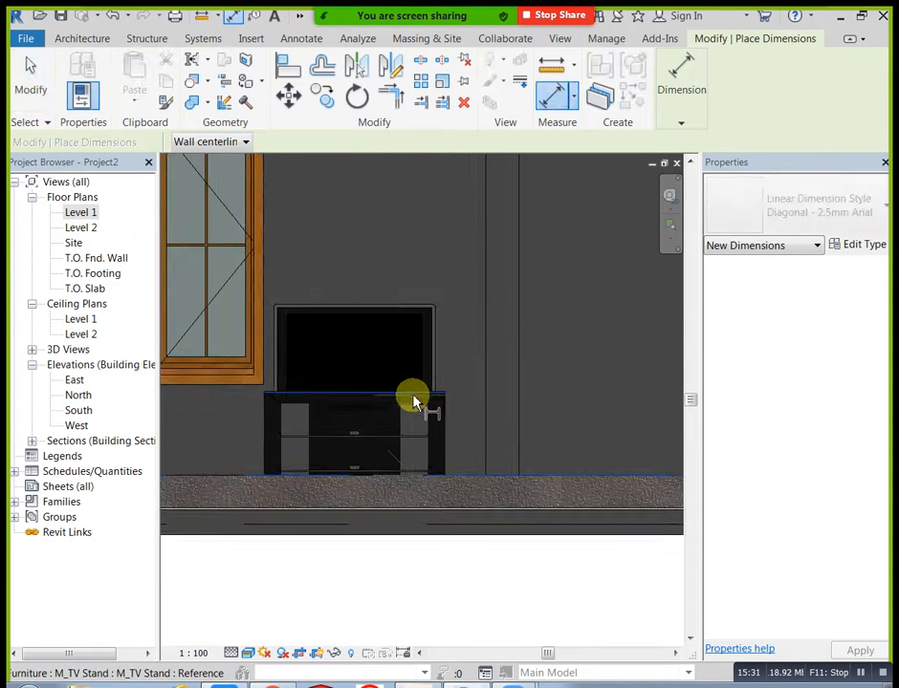
{"action": "left_click", "coordinate": [413, 396]}
{"action": "left_click", "coordinate": [492, 475]}
{"action": "left_click", "coordinate": [575, 430]}
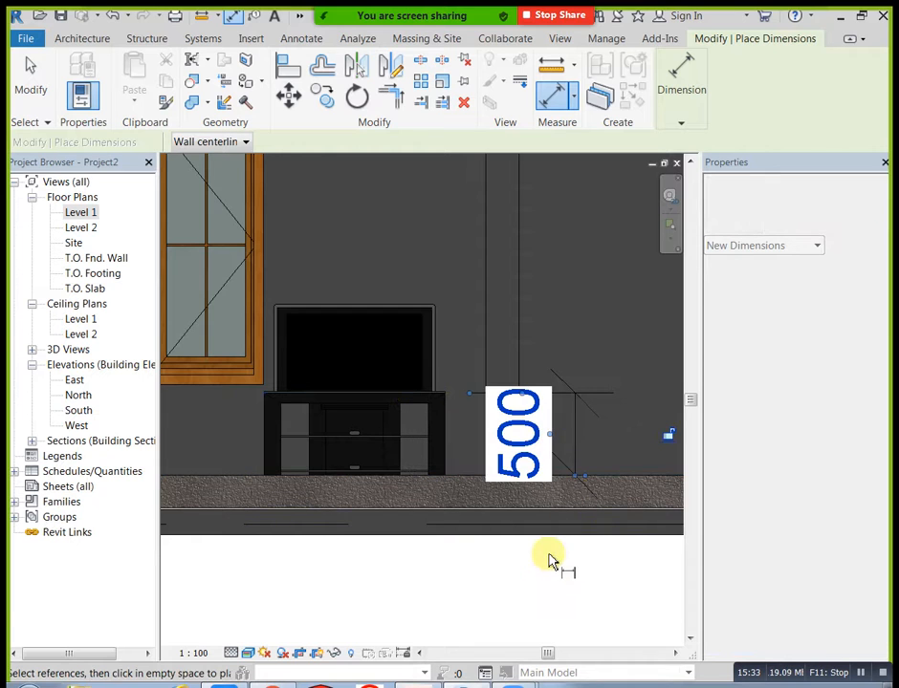
{"action": "left_click", "coordinate": [529, 576]}
{"action": "key", "text": "Escape"}
{"action": "key", "text": "Escape"}
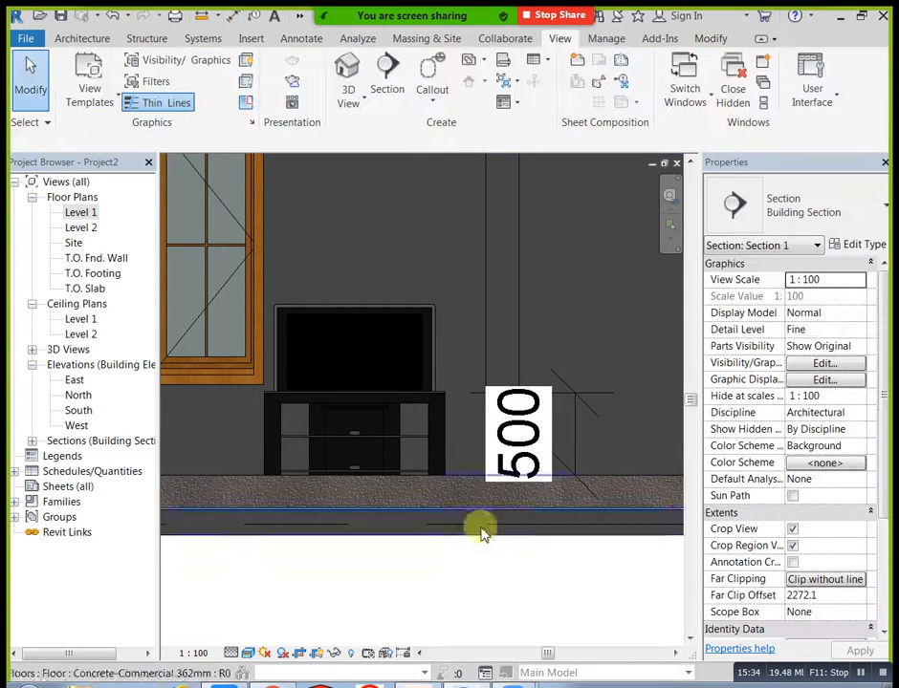
Set the flat-screen TV's offset to 500 mm to match the TV stand's height
{"action": "left_click", "coordinate": [432, 335]}
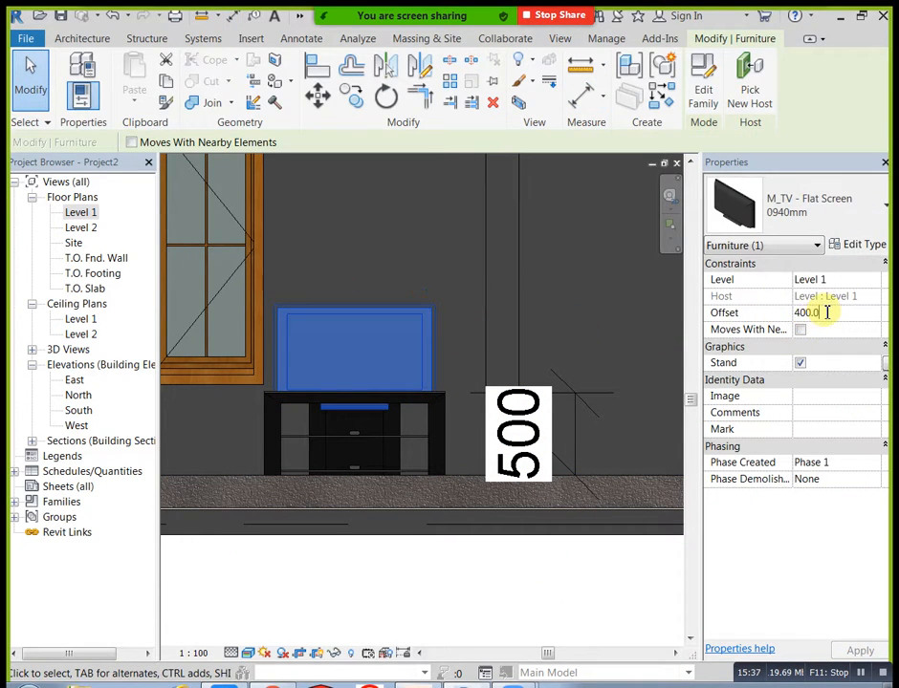
{"action": "left_click", "coordinate": [826, 311]}
{"action": "type", "text": "500"}
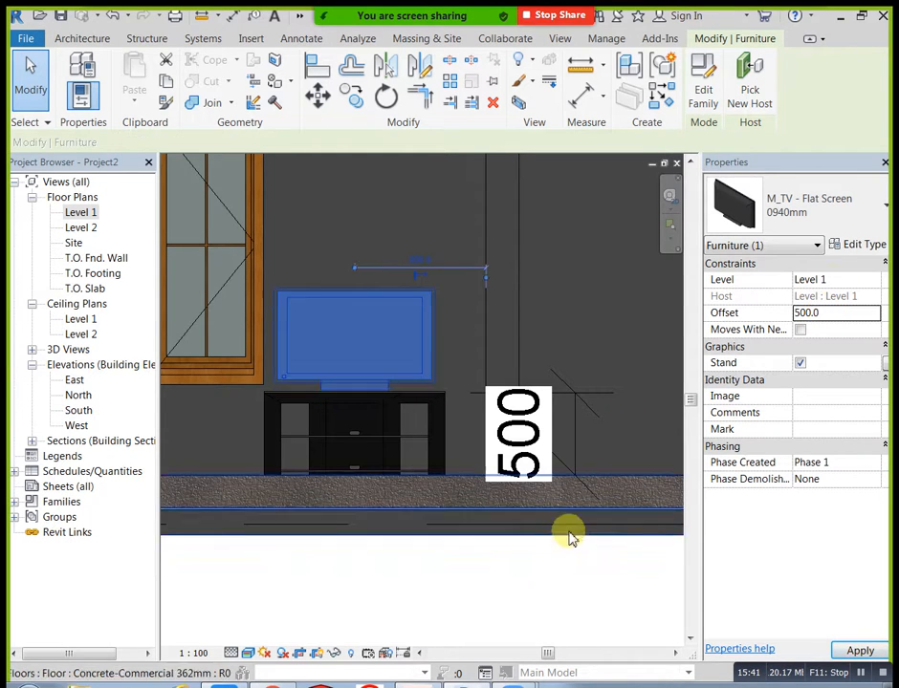
{"action": "left_click", "coordinate": [544, 603]}
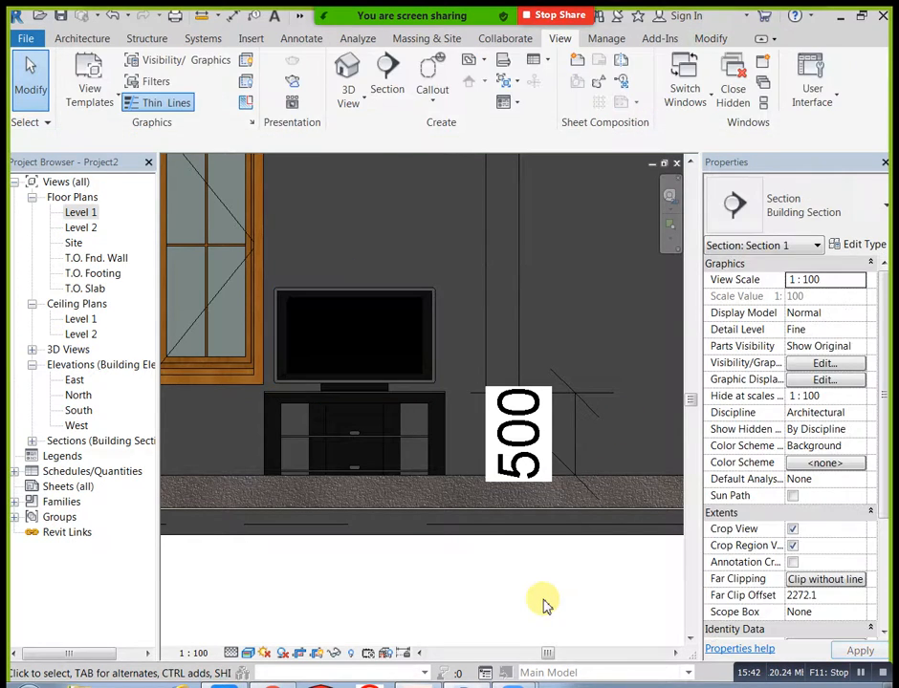
Set the M_TV Stand type's height to 750 mm
{"action": "left_click", "coordinate": [431, 439]}
{"action": "left_click", "coordinate": [864, 246]}
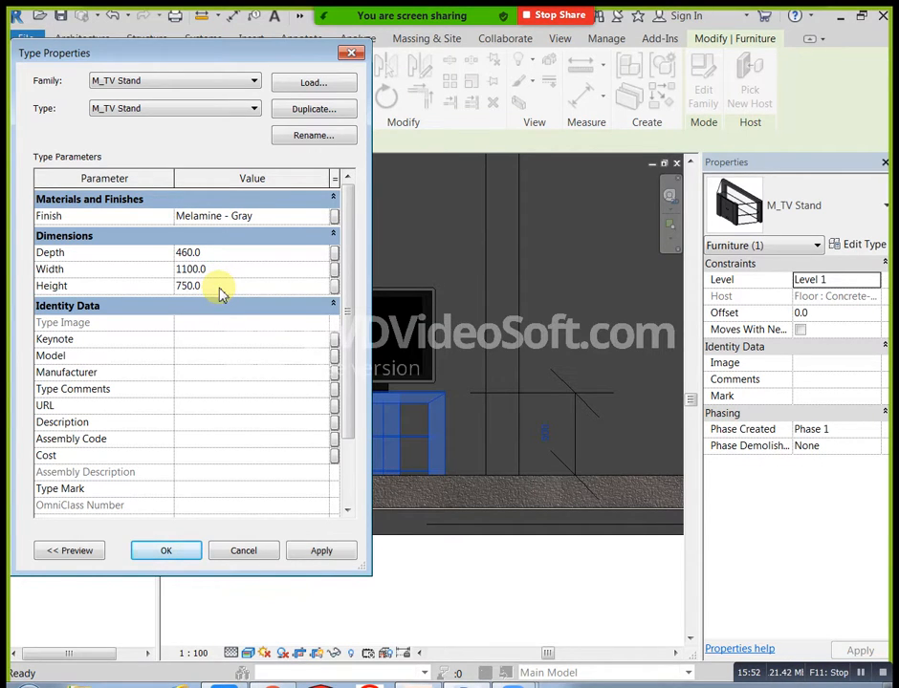
{"action": "left_click", "coordinate": [317, 554]}
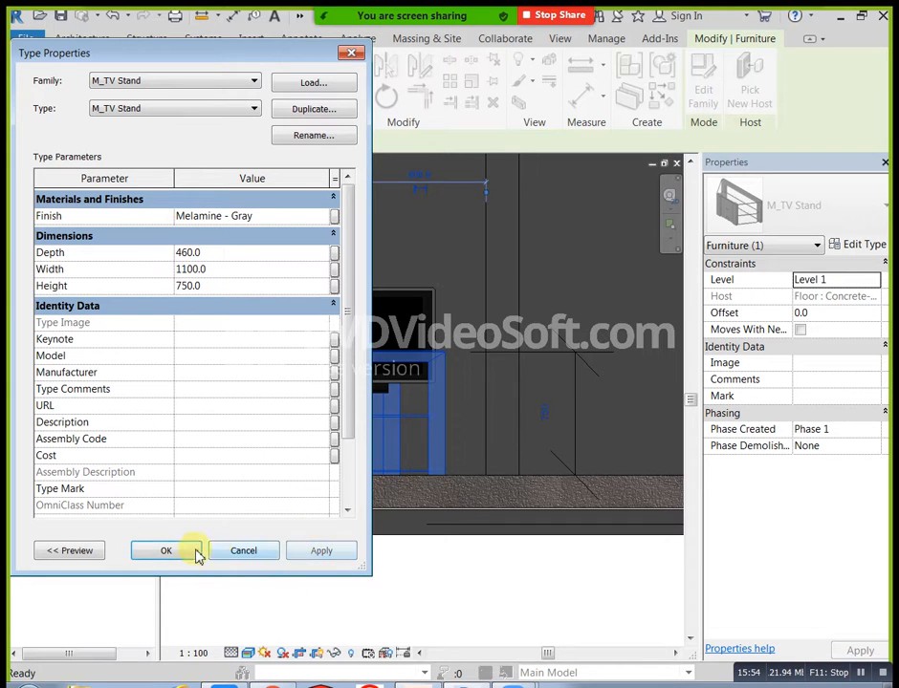
{"action": "left_click", "coordinate": [216, 557]}
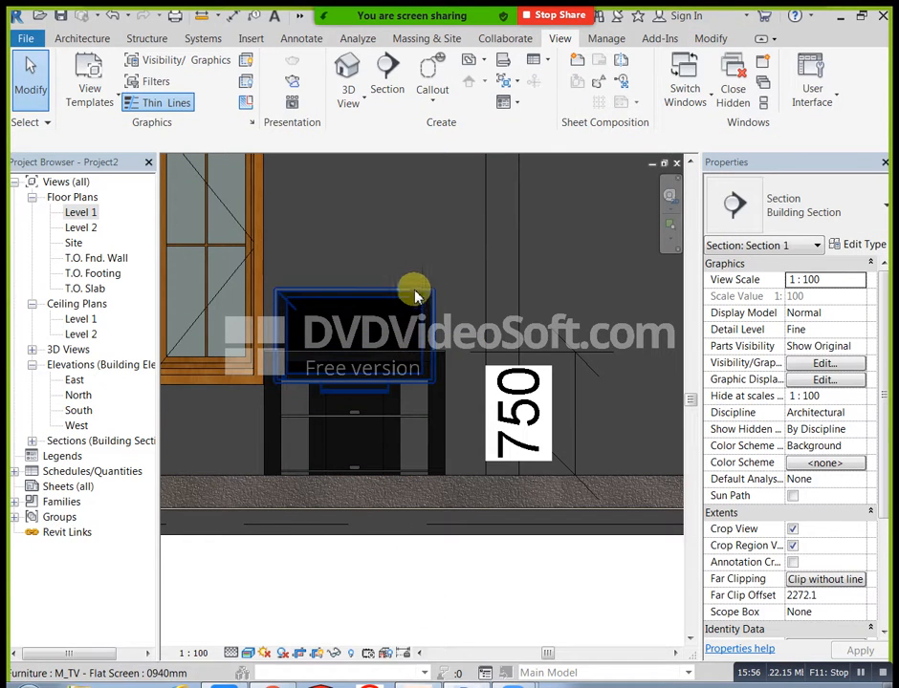
Set the flat-screen TV's offset to 750 mm, then display the raised TV and stand in the 3D view
{"action": "left_click", "coordinate": [415, 297]}
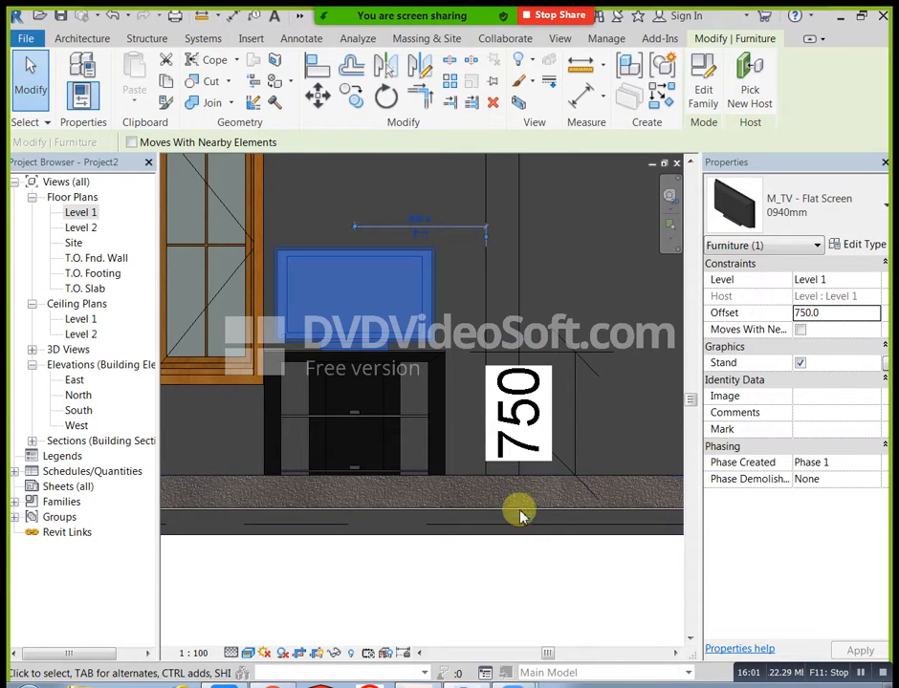
{"action": "left_click", "coordinate": [492, 597]}
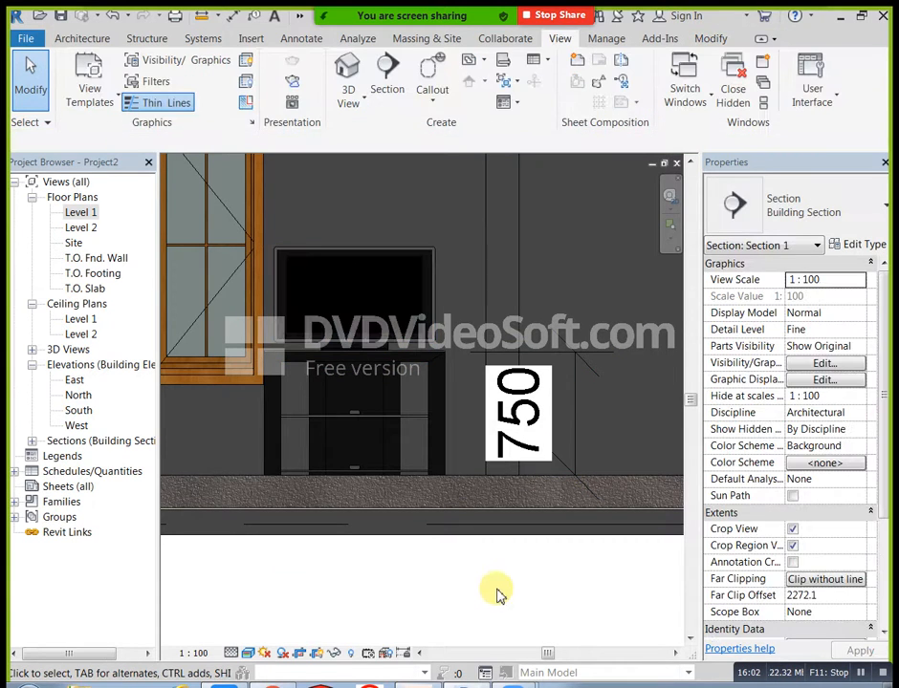
{"action": "scroll", "coordinate": [502, 607], "scroll_direction": "down", "scroll_amount": 5}
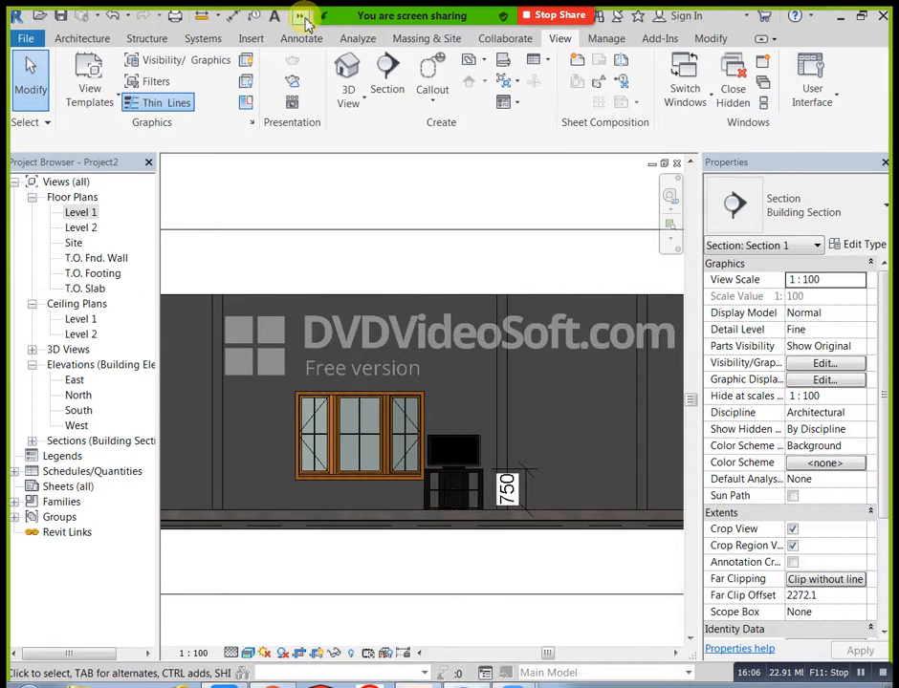
{"action": "left_click", "coordinate": [347, 71]}
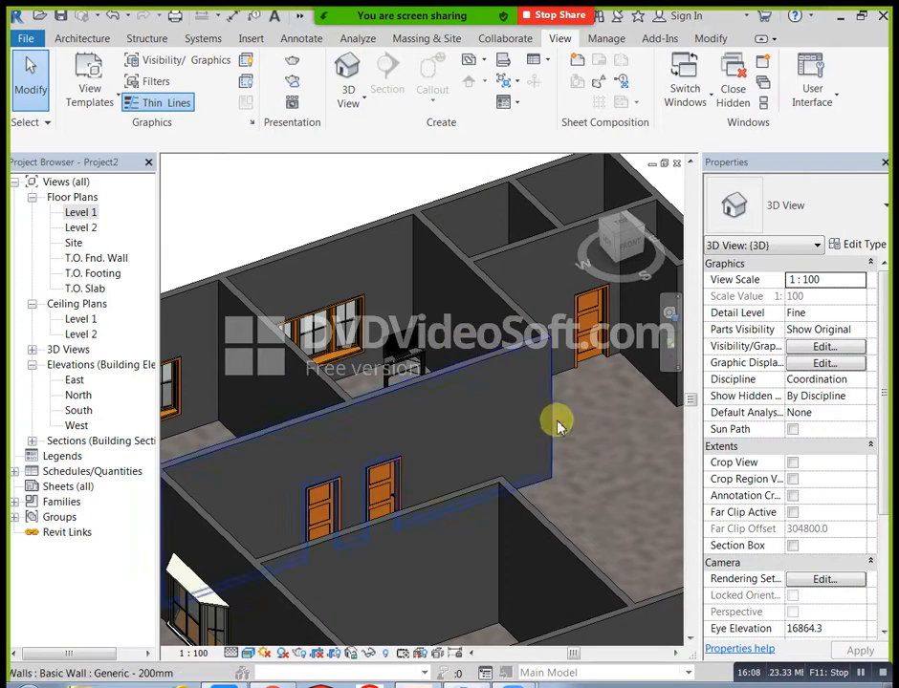
{"action": "middle_click_drag", "start_coordinate": [560, 425], "coordinate": [531, 553], "text": "shift"}
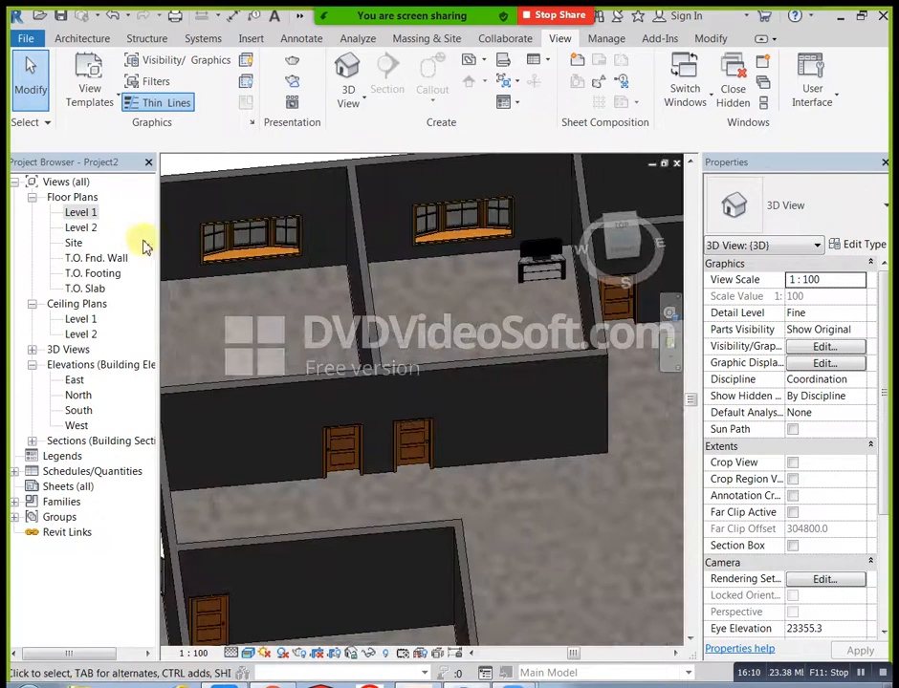
Rotate the TV and its stand together about 39° clockwise in the Level 1 plan
{"action": "double_click", "coordinate": [80, 214]}
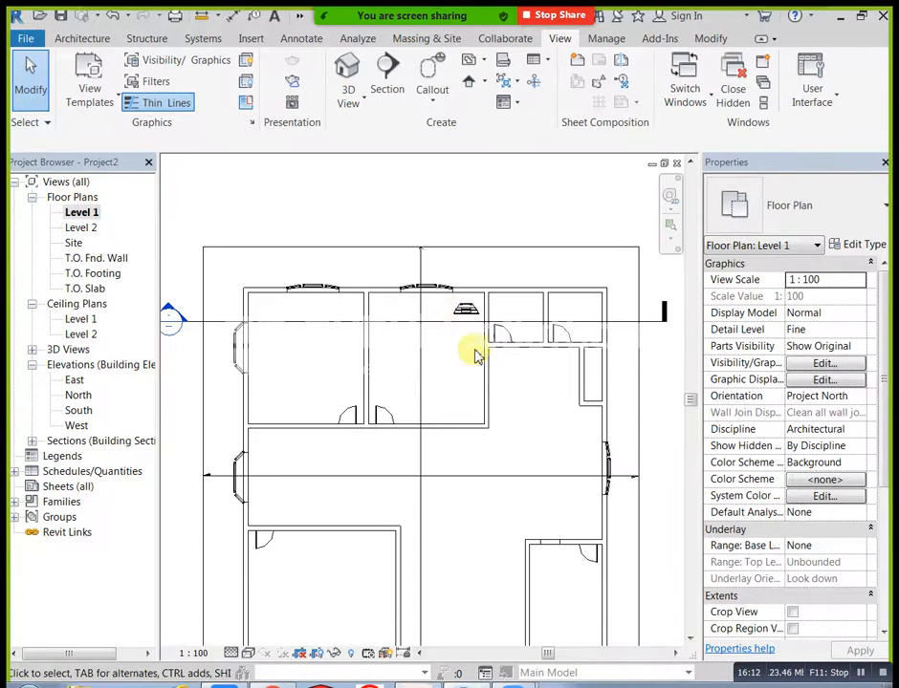
{"action": "scroll", "coordinate": [476, 317], "scroll_direction": "up", "scroll_amount": 3}
{"action": "left_click", "coordinate": [475, 318]}
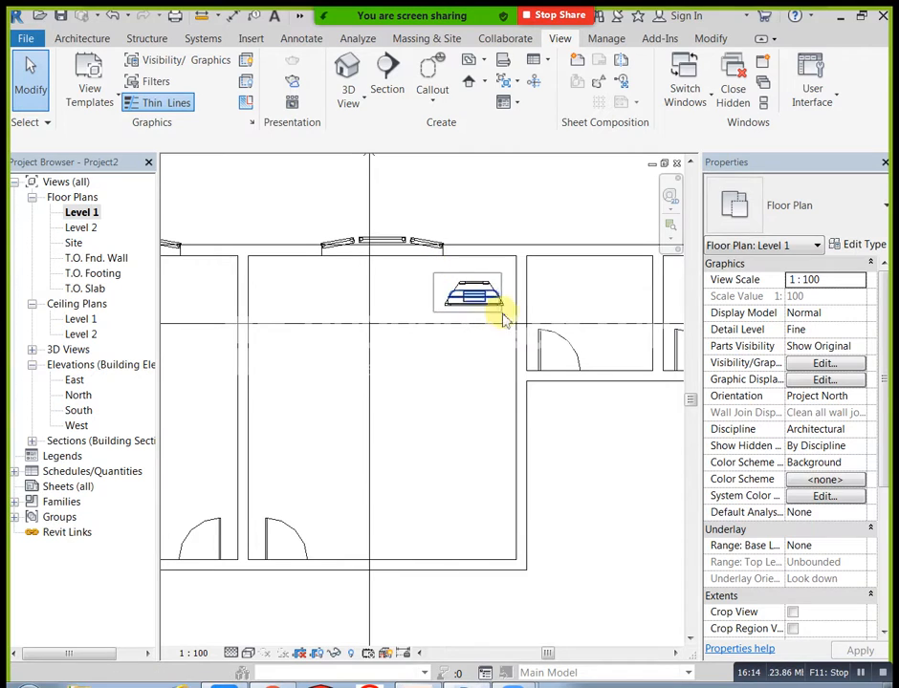
{"action": "left_click", "coordinate": [512, 320]}
{"action": "key", "text": "r"}
{"action": "key", "text": "o"}
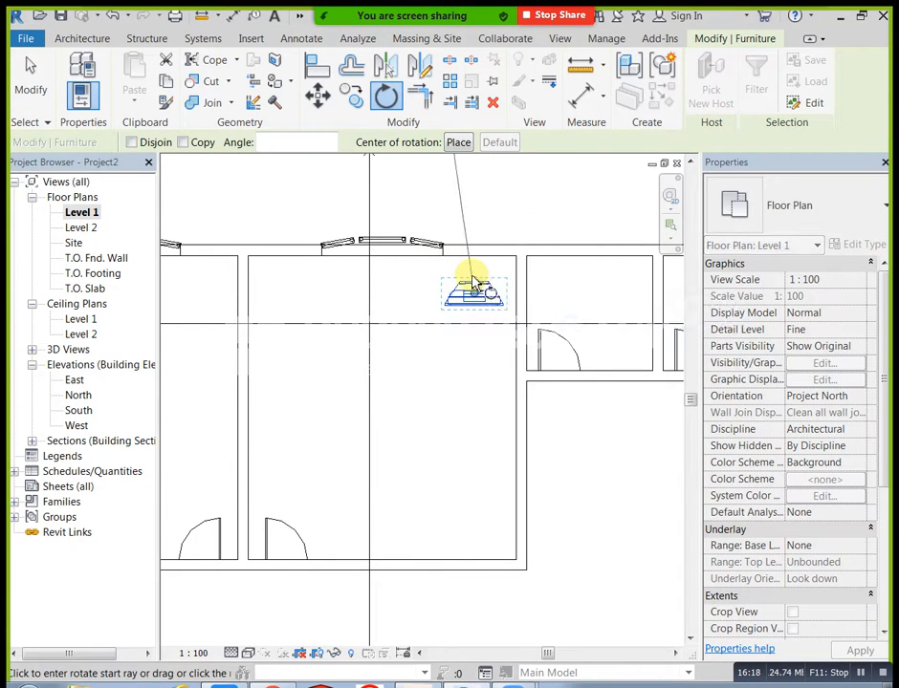
{"action": "left_click", "coordinate": [507, 289]}
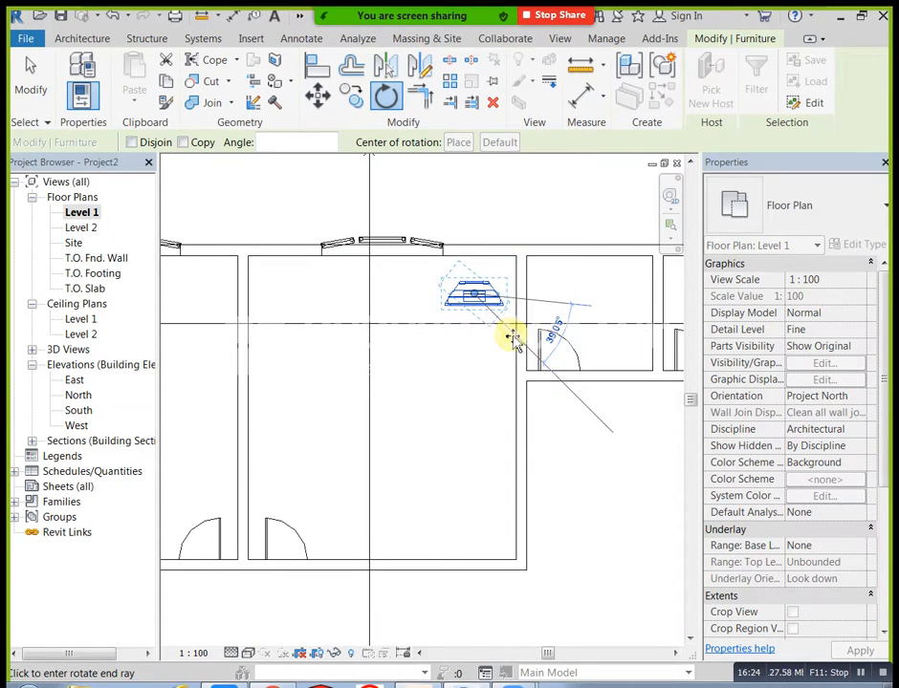
{"action": "left_click", "coordinate": [514, 336]}
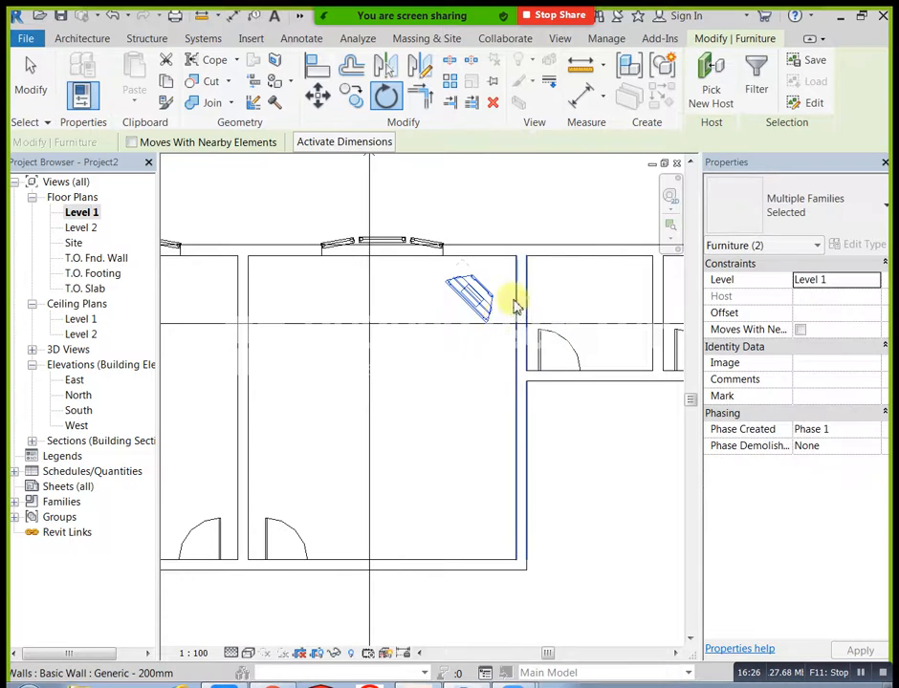
{"action": "left_click", "coordinate": [456, 373]}
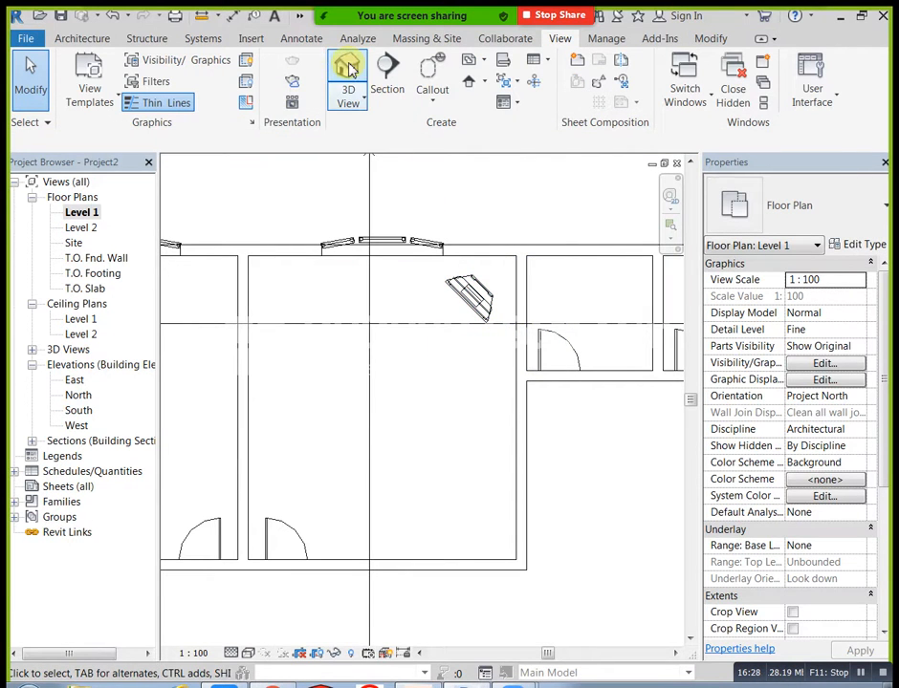
Examine the rotated TV and stand in the 3D view
{"action": "left_click", "coordinate": [346, 69]}
{"action": "scroll", "coordinate": [514, 252], "scroll_direction": "up", "scroll_amount": 1}
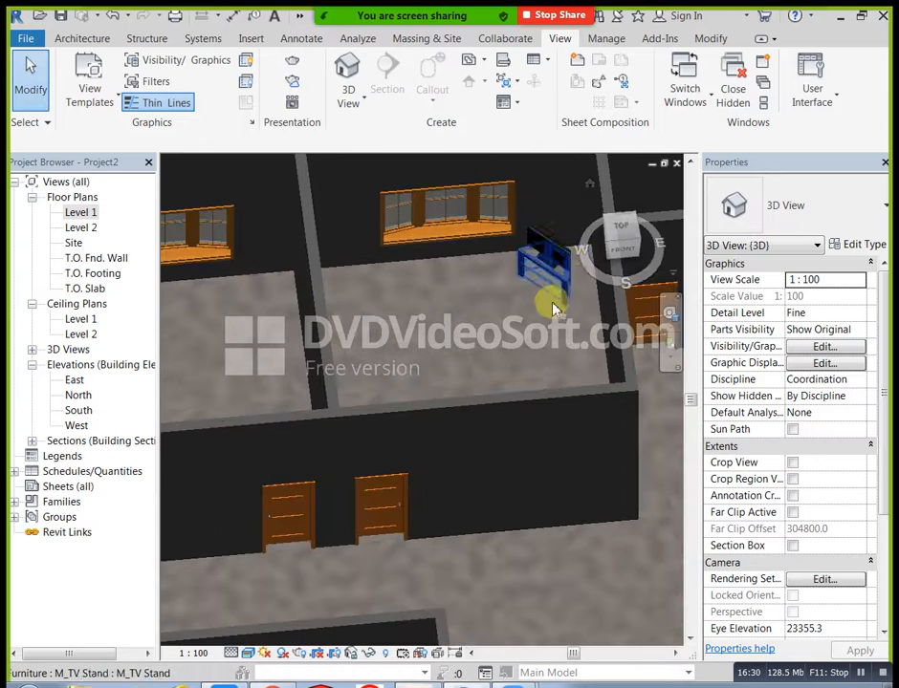
{"action": "middle_click_drag", "start_coordinate": [561, 321], "coordinate": [580, 326], "text": "shift"}
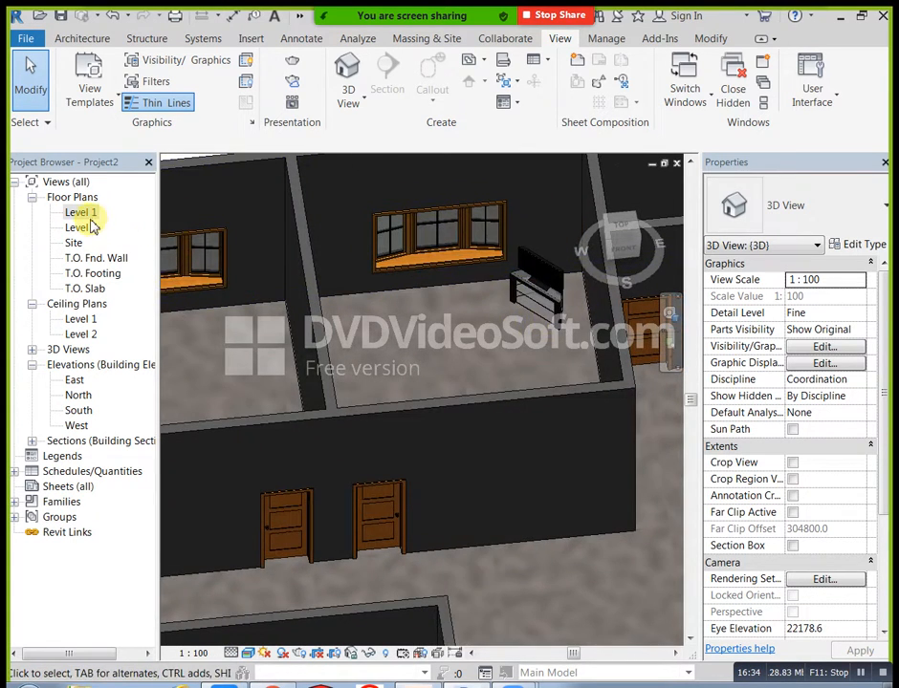
In the Level 1 floor plan, begin placing a component and browse the US Metric furniture library to the Beds families
{"action": "double_click", "coordinate": [84, 213]}
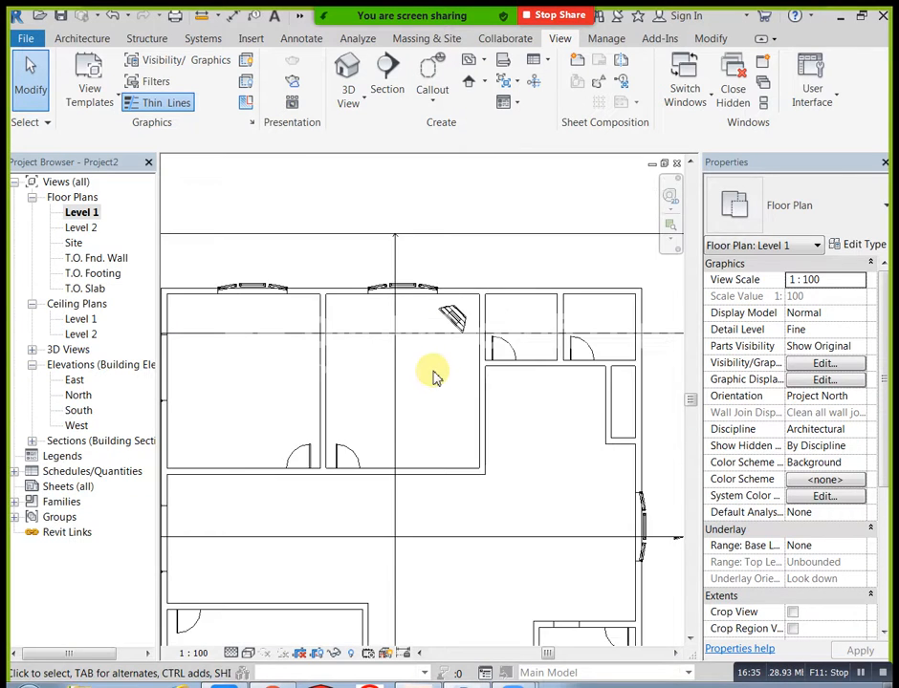
{"action": "left_click", "coordinate": [81, 37]}
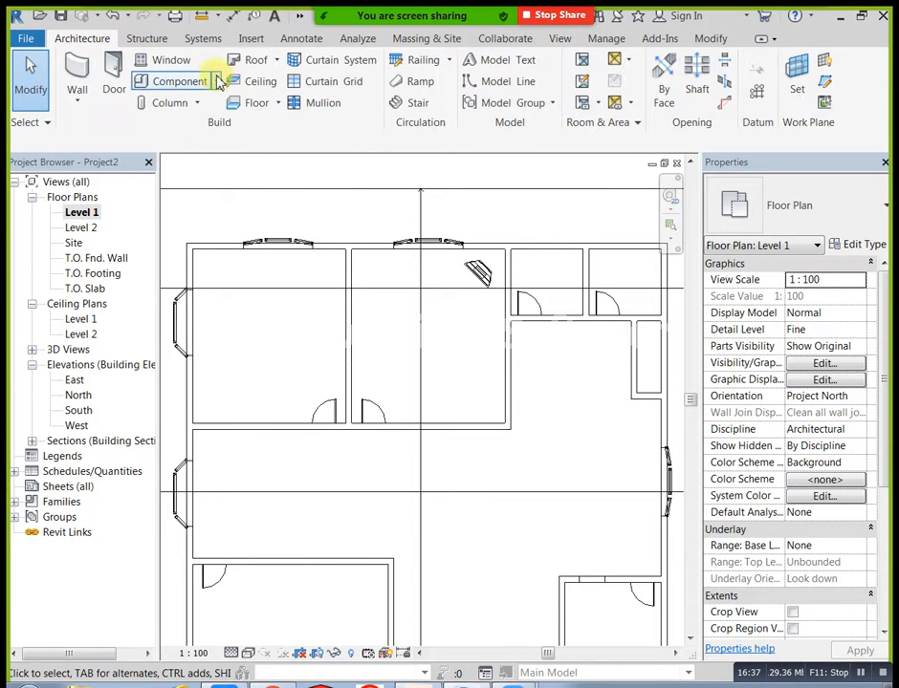
{"action": "left_click", "coordinate": [217, 81]}
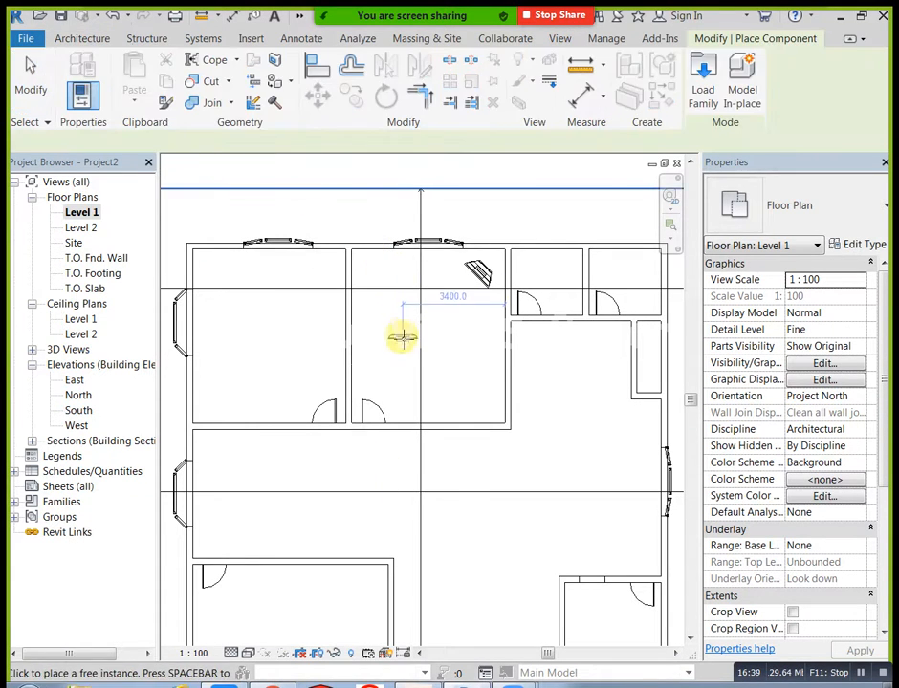
{"action": "left_click", "coordinate": [703, 91]}
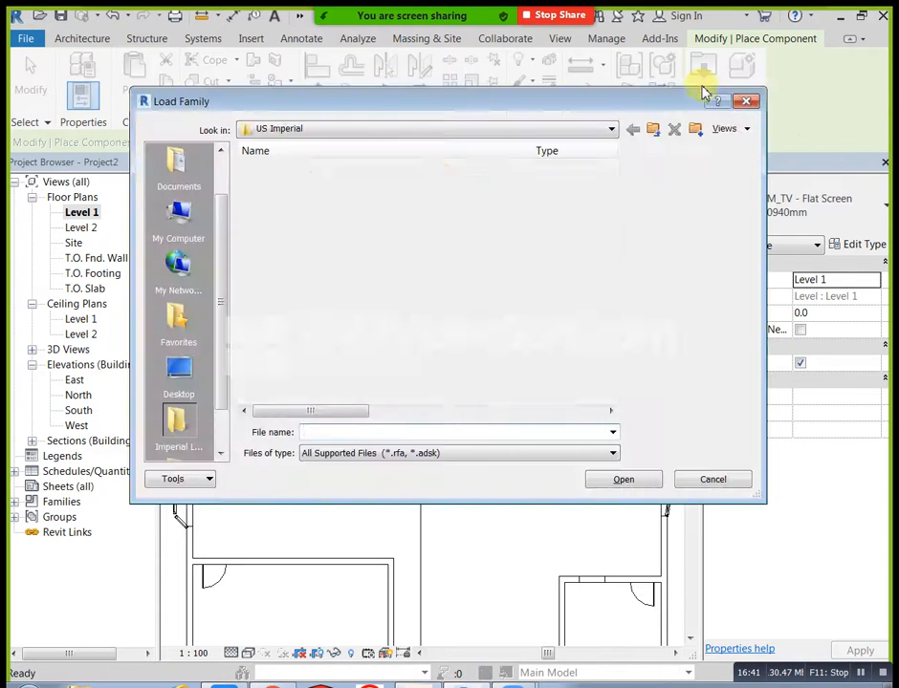
{"action": "left_click", "coordinate": [653, 131]}
{"action": "double_click", "coordinate": [291, 203]}
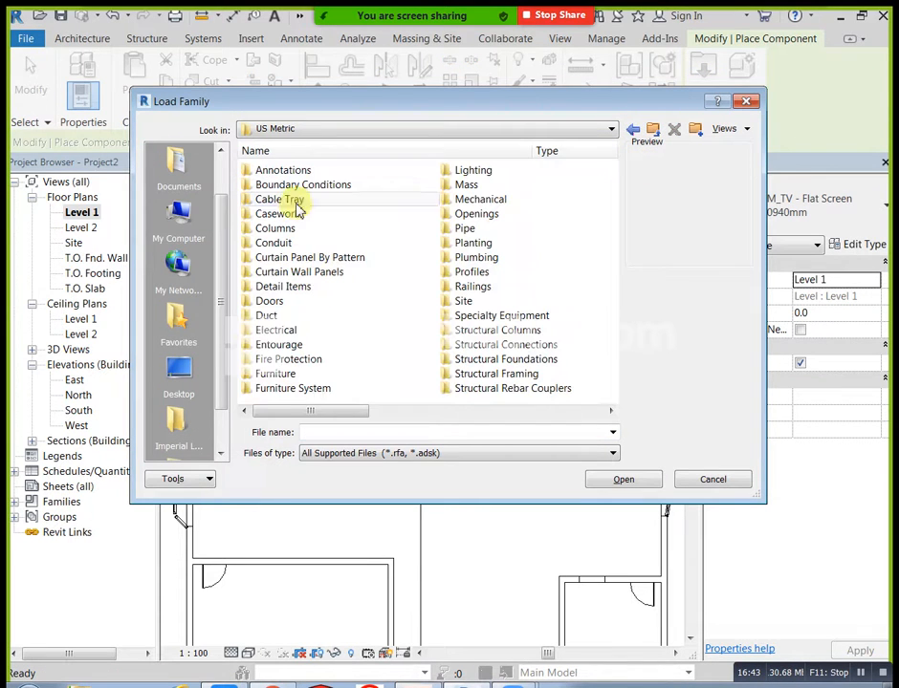
{"action": "double_click", "coordinate": [277, 375]}
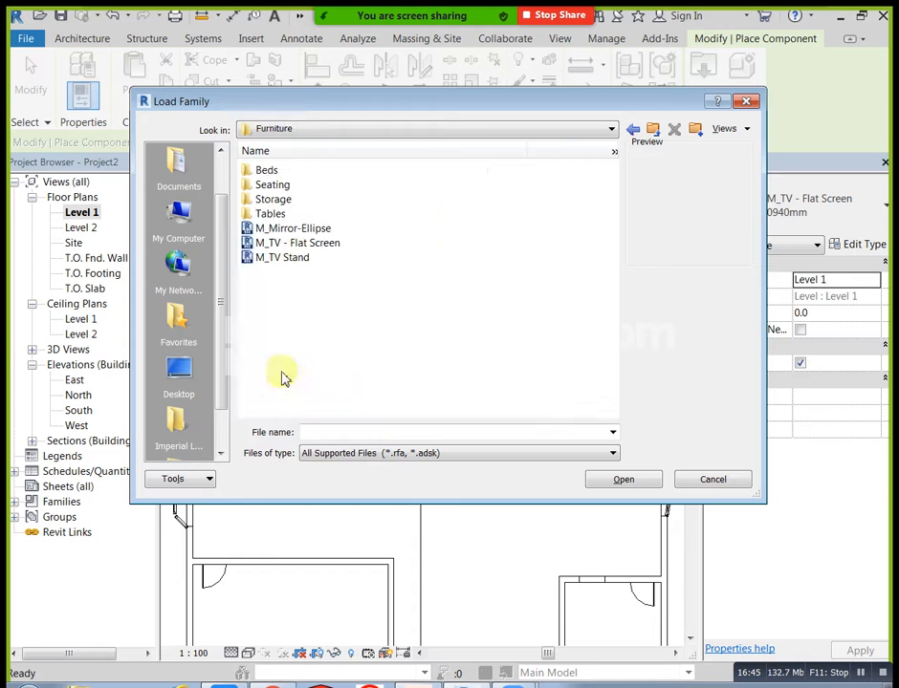
{"action": "double_click", "coordinate": [285, 173]}
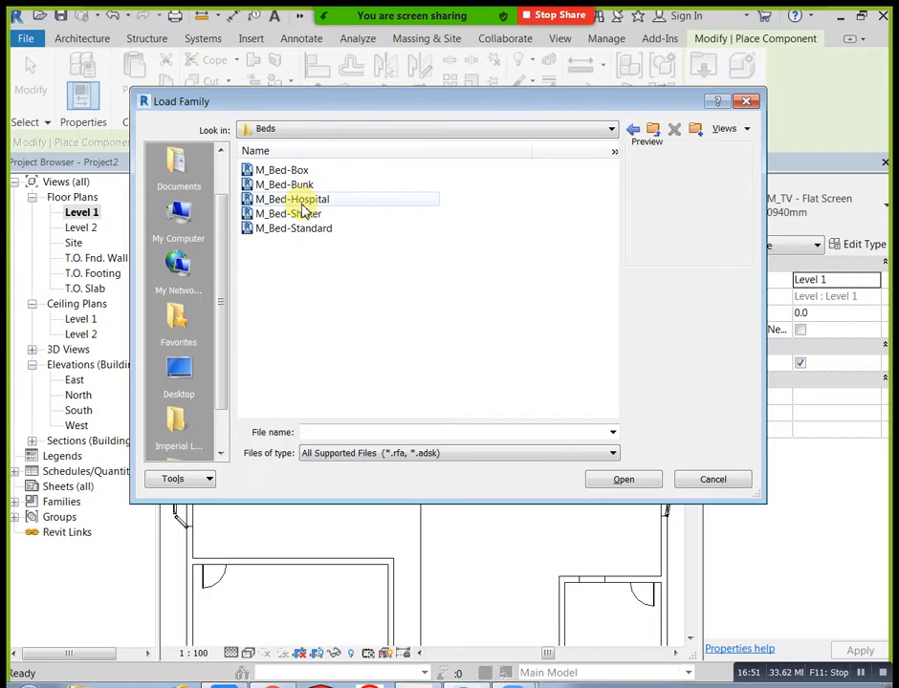
Preview the available bed families and load M_Bed-Box into the project
{"action": "left_click", "coordinate": [297, 200]}
{"action": "left_click", "coordinate": [312, 216]}
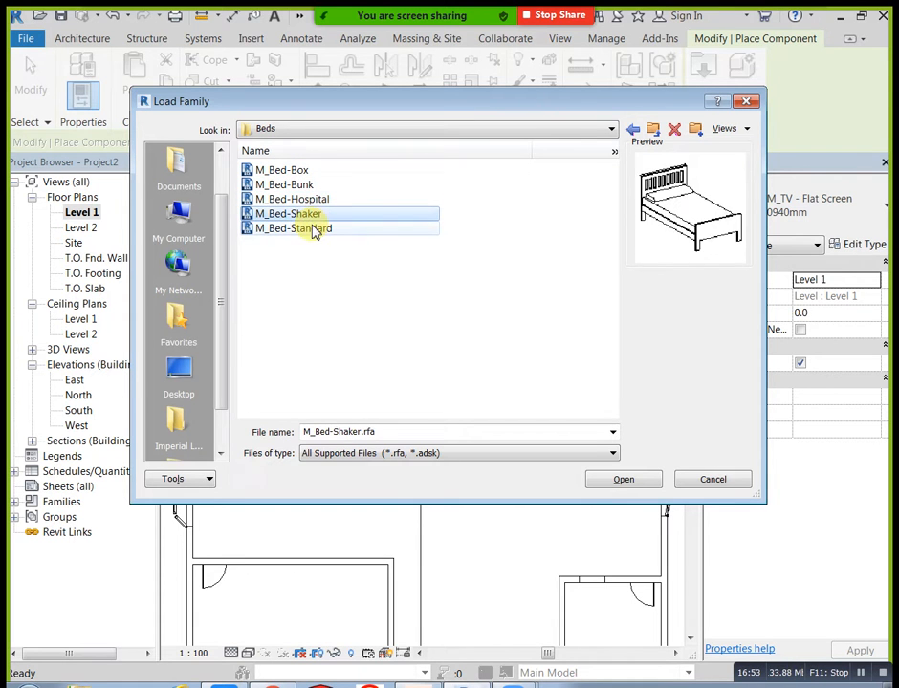
{"action": "left_click", "coordinate": [314, 231]}
{"action": "left_click", "coordinate": [299, 186]}
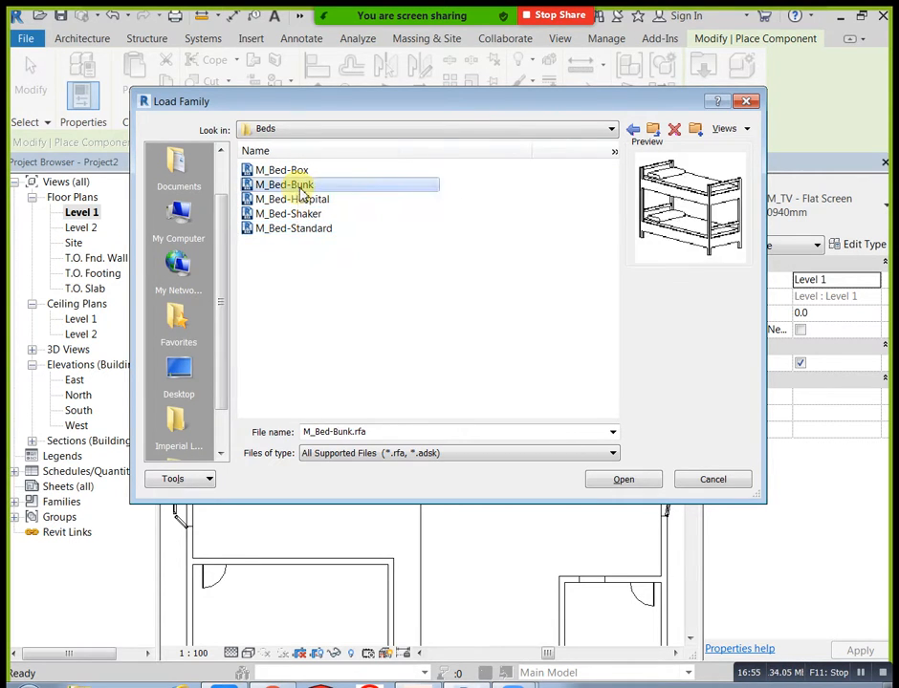
{"action": "left_click", "coordinate": [302, 172]}
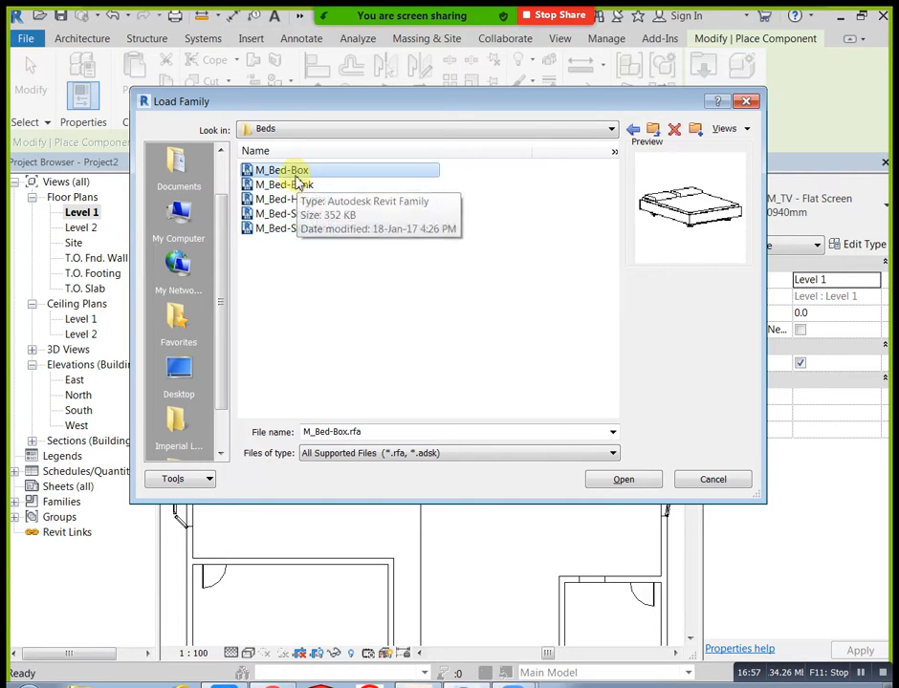
{"action": "left_click", "coordinate": [635, 480]}
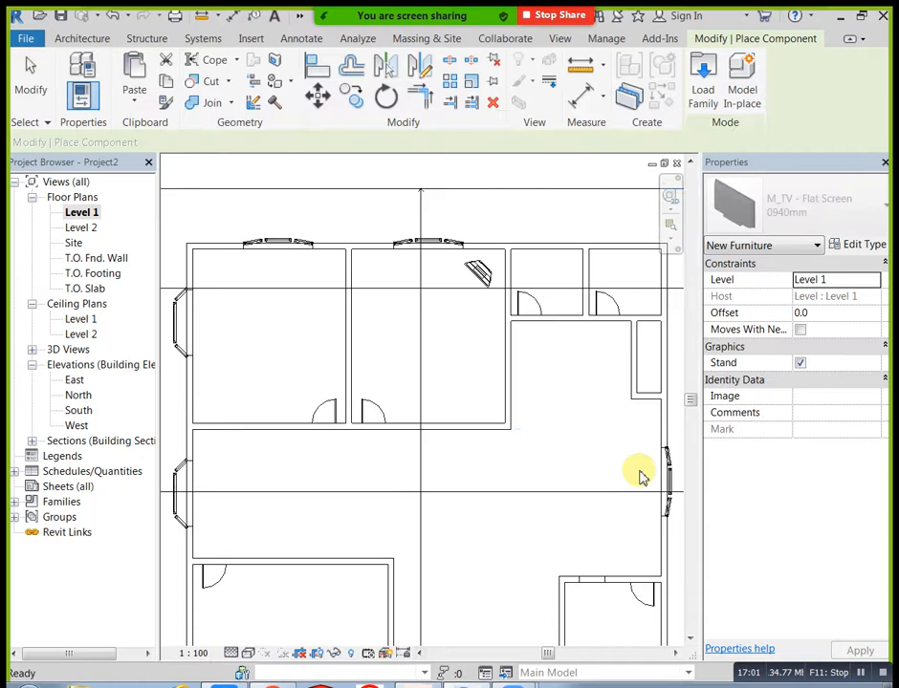
Place the 1346 x 1880mm double bed in the TV room, rotated 90° with its head 200 mm from the left wall
{"action": "scroll", "coordinate": [239, 337], "scroll_direction": "up", "scroll_amount": 3}
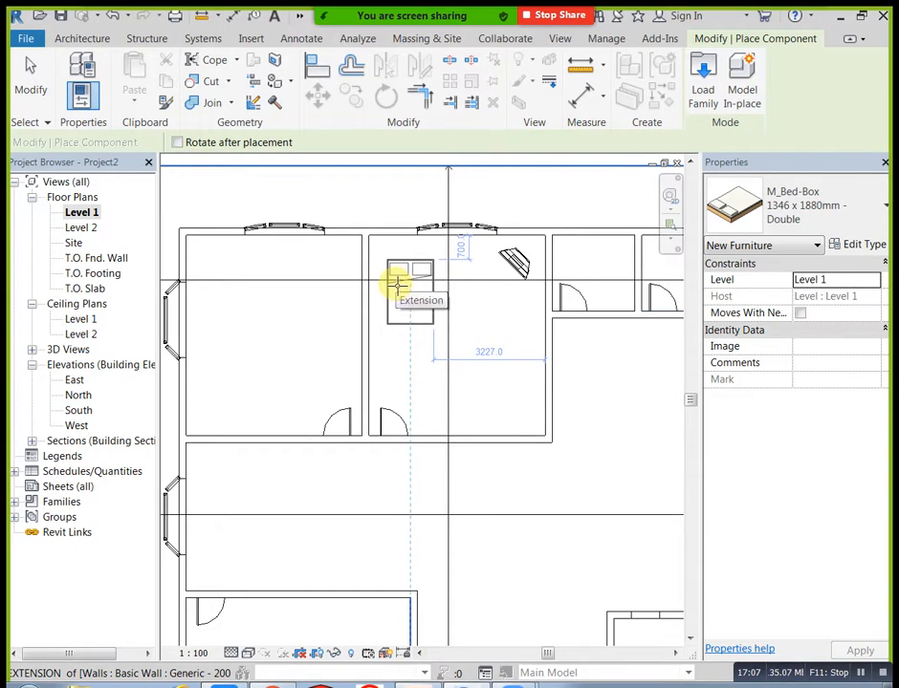
{"action": "key", "text": "space"}
{"action": "scroll", "coordinate": [400, 286], "scroll_direction": "up", "scroll_amount": 1}
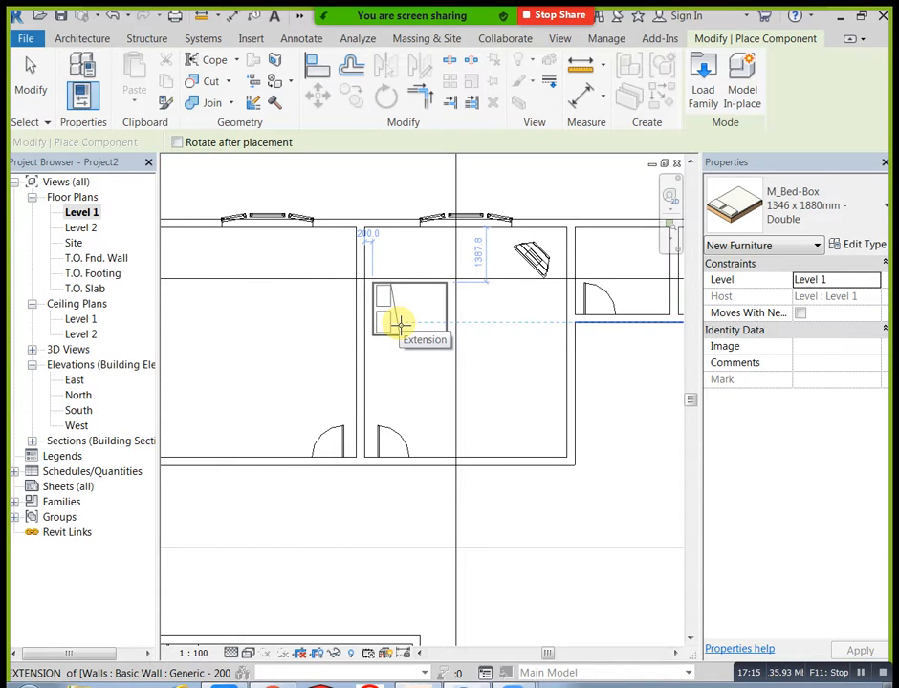
{"action": "left_click", "coordinate": [400, 324]}
{"action": "key", "text": "Escape"}
{"action": "scroll", "coordinate": [400, 401], "scroll_direction": "up", "scroll_amount": 1}
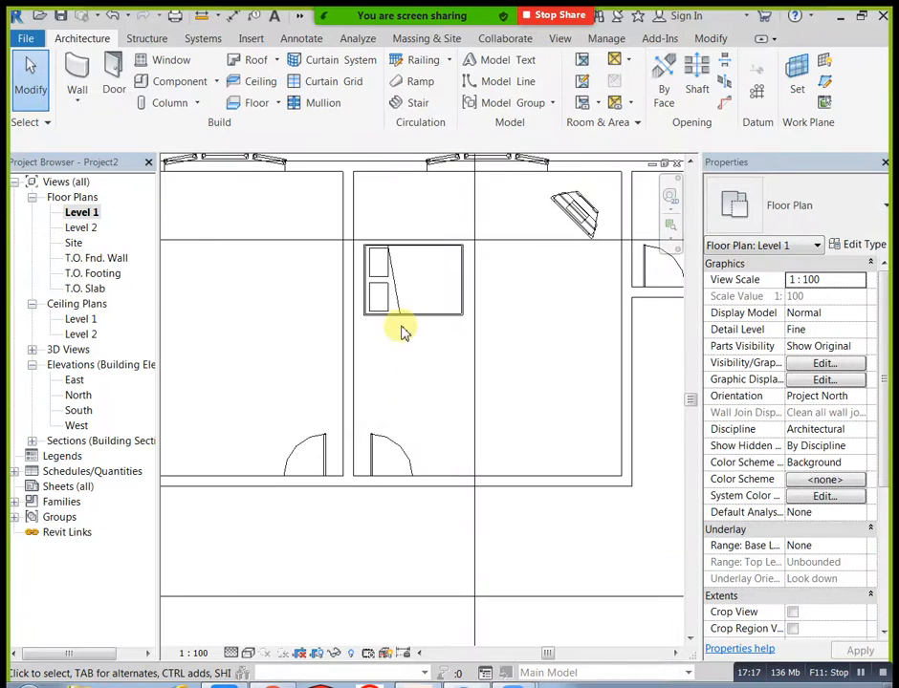
Move the TV room's door along the lower wall to 200 mm from the right corner and flip its hand
{"action": "left_click", "coordinate": [387, 446]}
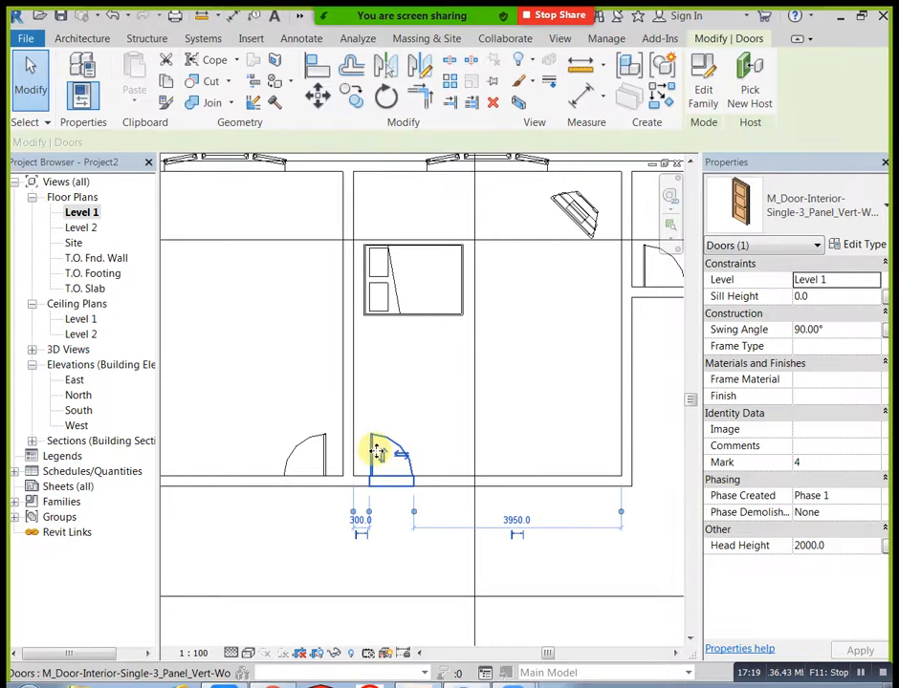
{"action": "left_click_drag", "start_coordinate": [376, 449], "coordinate": [568, 458]}
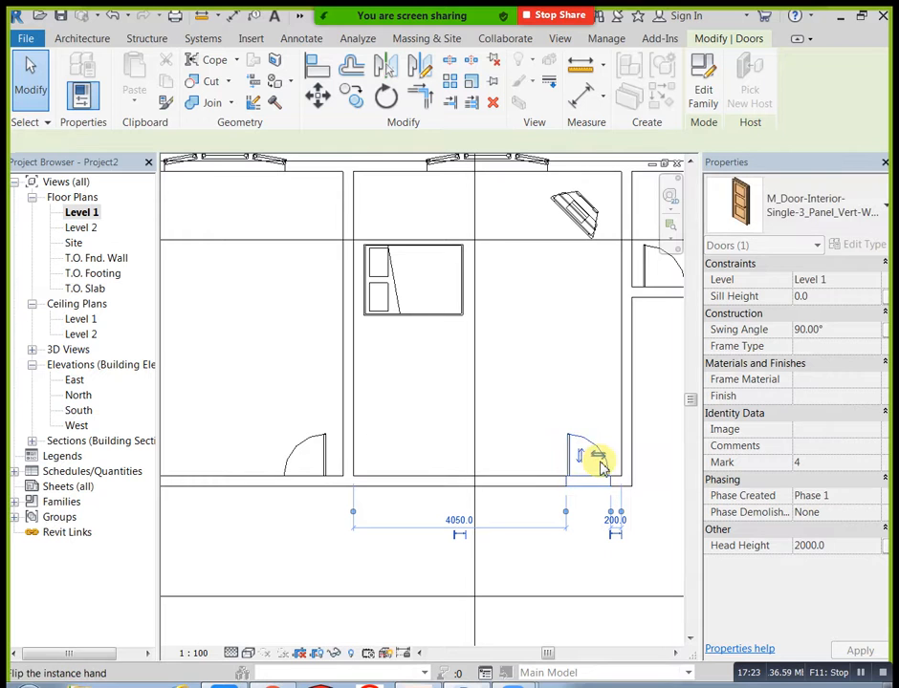
{"action": "left_click", "coordinate": [595, 456]}
{"action": "left_click", "coordinate": [586, 401]}
Move the double bed down along the left wall to about 3700 mm below the window wall
{"action": "scroll", "coordinate": [559, 397], "scroll_direction": "down", "scroll_amount": 2}
{"action": "scroll", "coordinate": [537, 419], "scroll_direction": "up", "scroll_amount": 4}
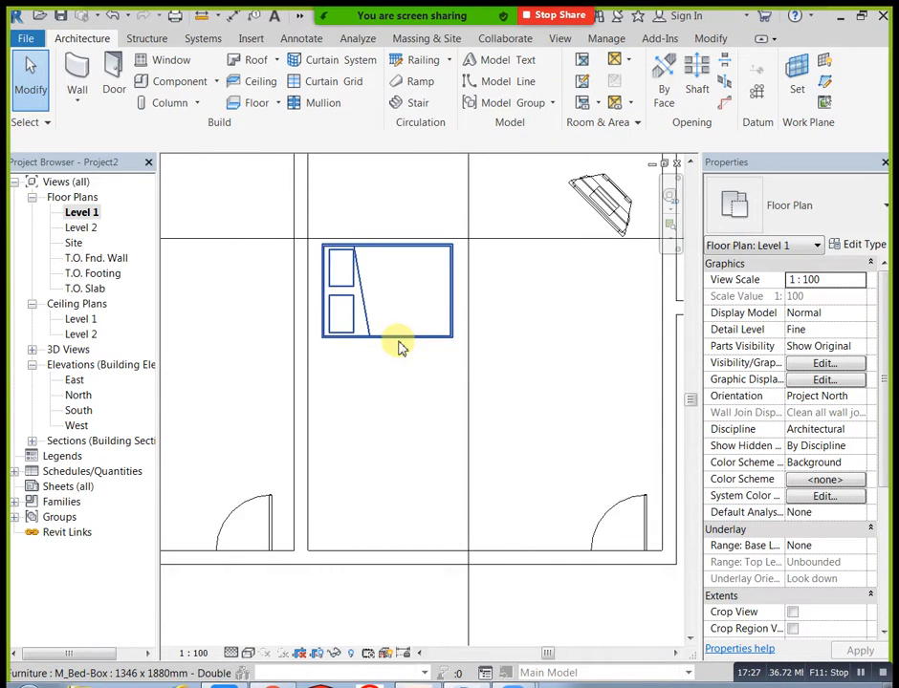
{"action": "left_click", "coordinate": [399, 337]}
{"action": "left_click_drag", "start_coordinate": [400, 302], "coordinate": [402, 338]}
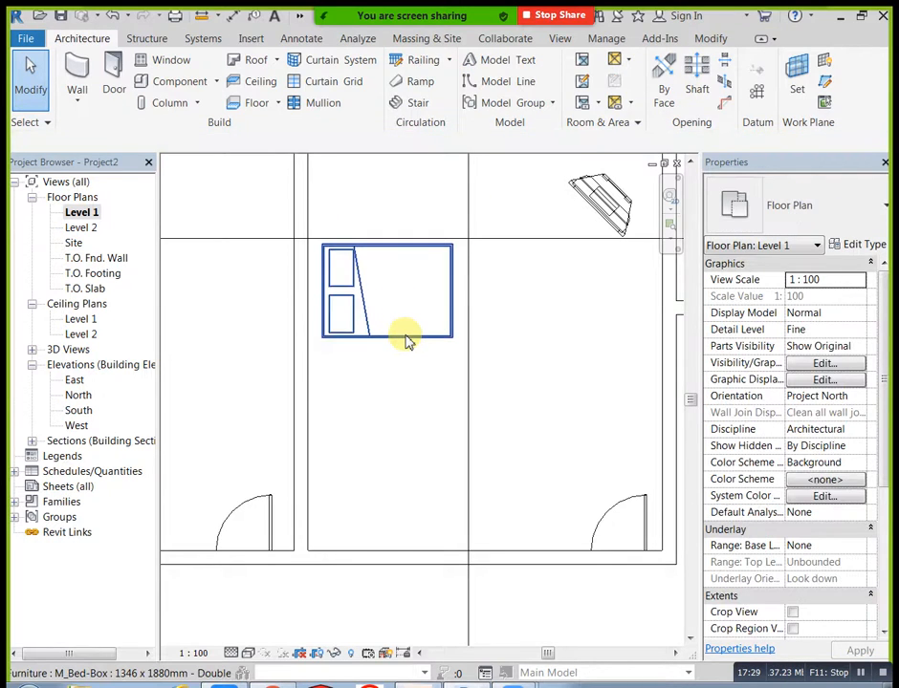
{"action": "left_click", "coordinate": [406, 335]}
{"action": "left_click_drag", "start_coordinate": [411, 340], "coordinate": [411, 501]}
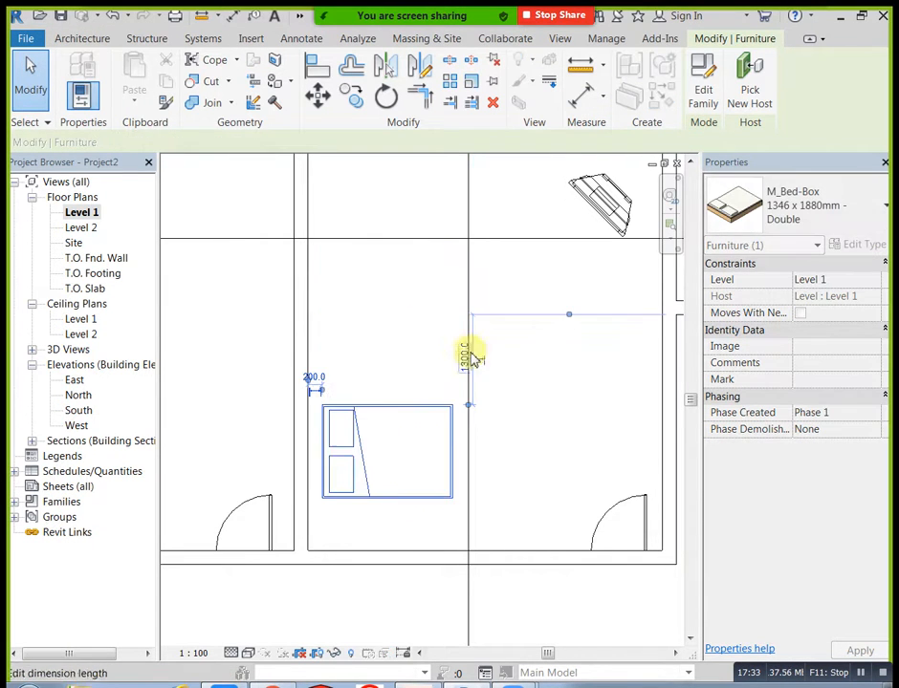
{"action": "left_click", "coordinate": [528, 375]}
{"action": "scroll", "coordinate": [411, 363], "scroll_direction": "down", "scroll_amount": 2}
{"action": "middle_click_drag", "start_coordinate": [411, 363], "coordinate": [521, 328]}
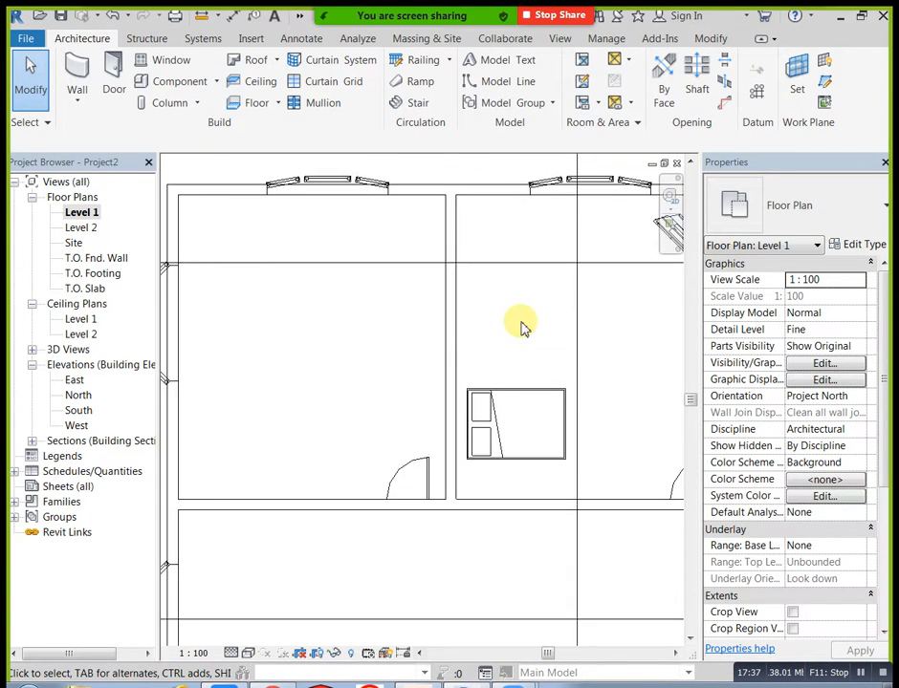
{"action": "scroll", "coordinate": [526, 339], "scroll_direction": "down", "scroll_amount": 1}
{"action": "left_click", "coordinate": [531, 386]}
{"action": "middle_click_drag", "start_coordinate": [597, 377], "coordinate": [561, 356]}
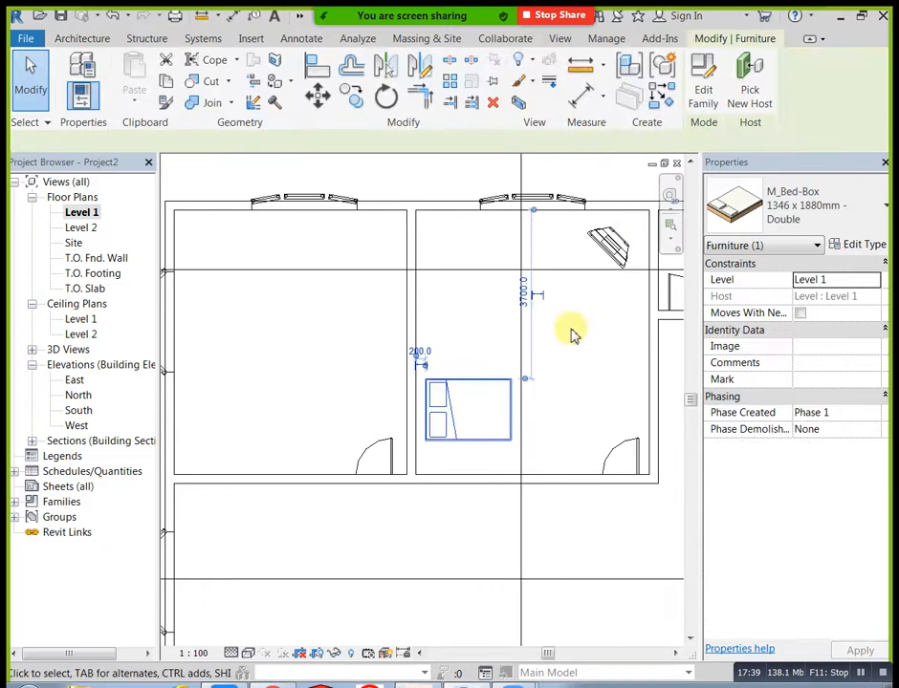
{"action": "left_click_drag", "start_coordinate": [578, 224], "coordinate": [636, 287]}
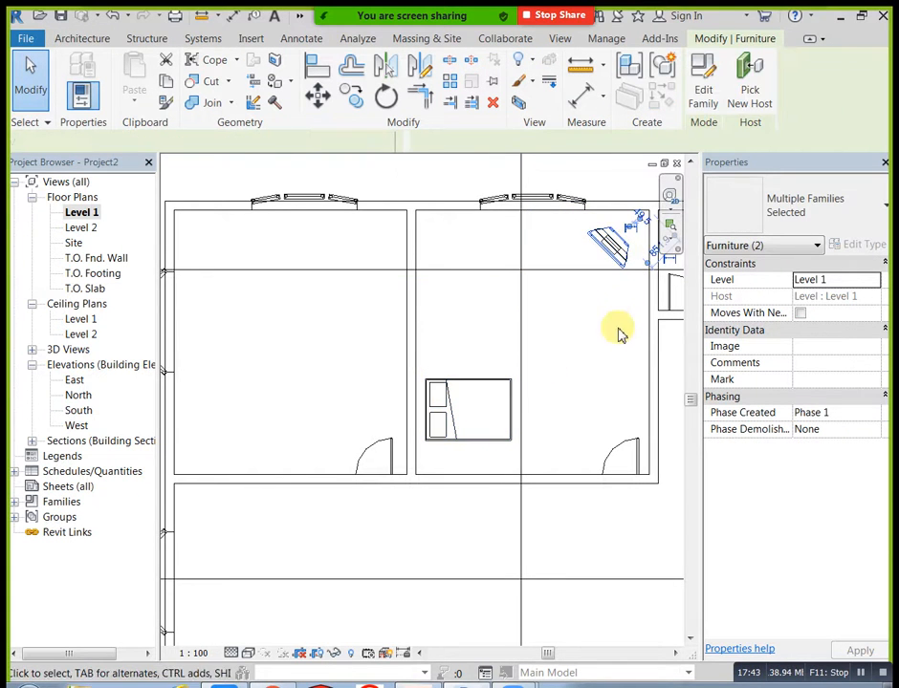
{"action": "left_click", "coordinate": [596, 235]}
{"action": "left_click_drag", "start_coordinate": [577, 229], "coordinate": [618, 261]}
{"action": "key", "text": "Escape"}
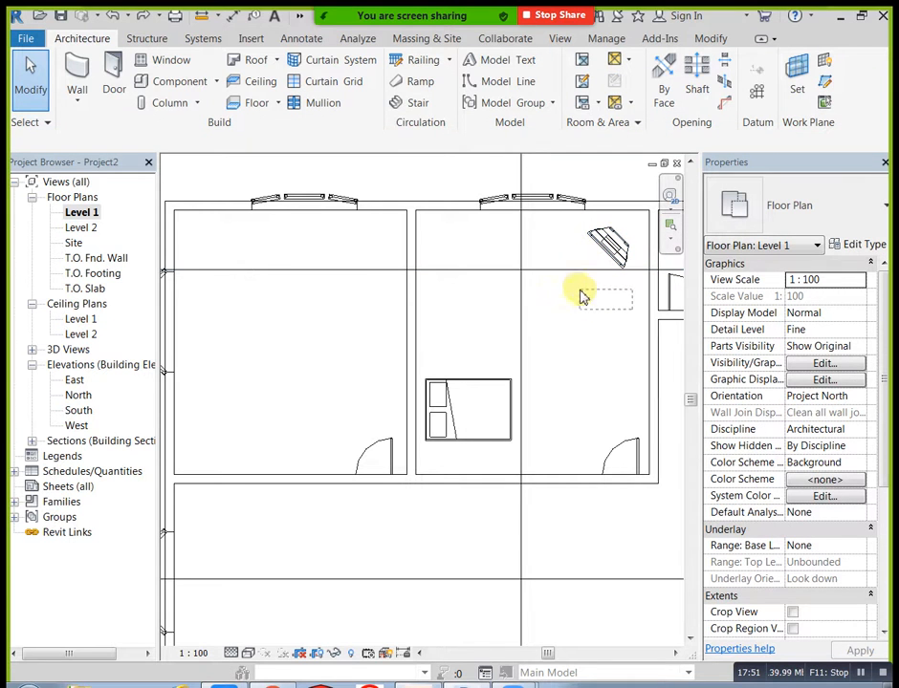
Copy the TV, its stand and the bed into the adjacent room on the left, using the rooms' matching upper-left corners
{"action": "left_click", "coordinate": [574, 239]}
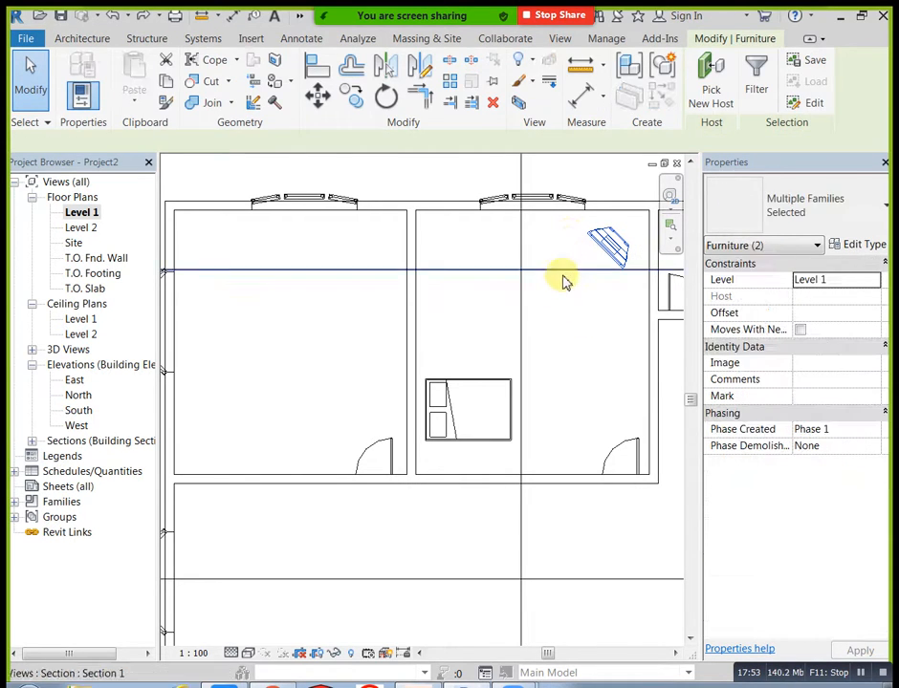
{"action": "left_click", "coordinate": [499, 399], "text": "ctrl"}
{"action": "left_click", "coordinate": [355, 99]}
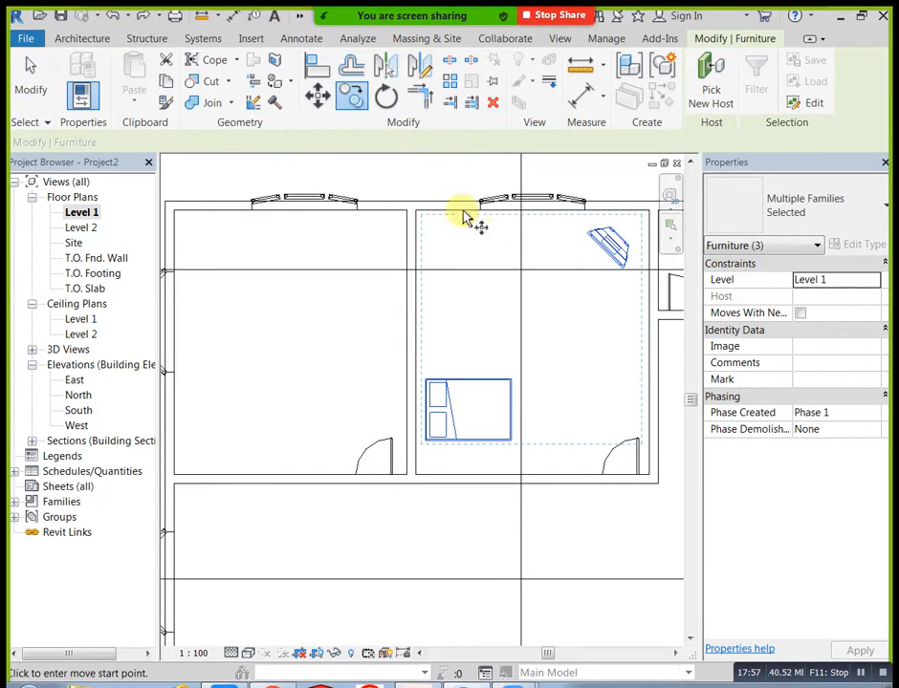
{"action": "left_click", "coordinate": [417, 209]}
{"action": "scroll", "coordinate": [331, 238], "scroll_direction": "up", "scroll_amount": 4}
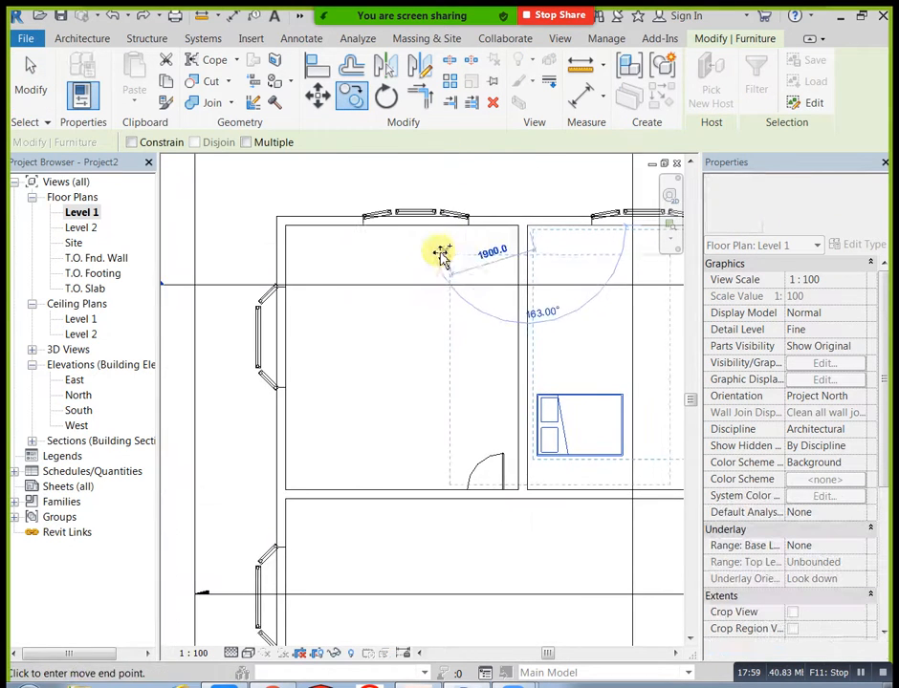
{"action": "left_click", "coordinate": [287, 232]}
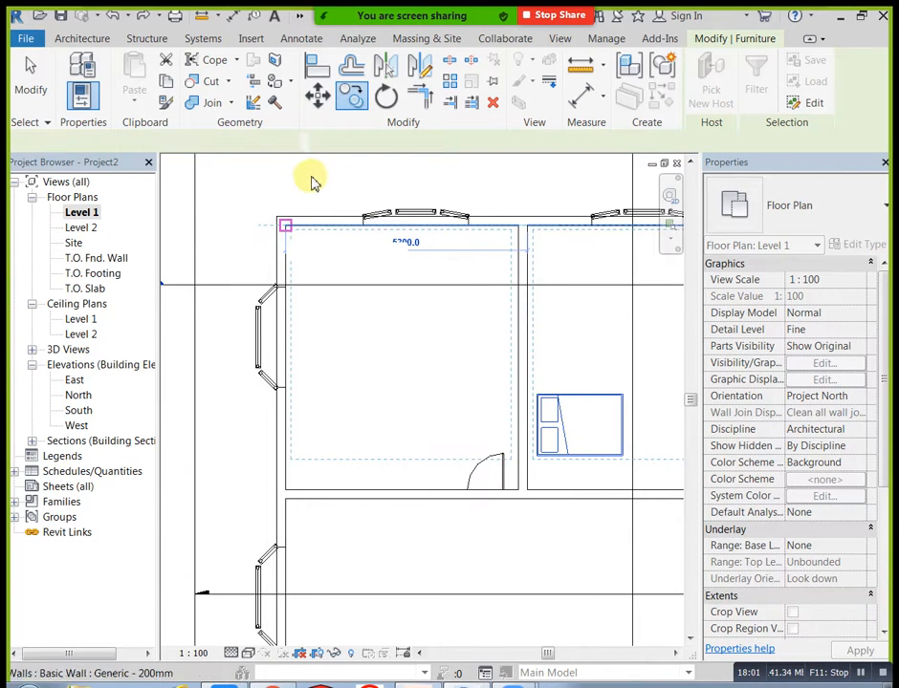
{"action": "left_click", "coordinate": [557, 343]}
Begin placing another component and browse the US Metric furniture library to the Seating families
{"action": "scroll", "coordinate": [516, 320], "scroll_direction": "down", "scroll_amount": 5}
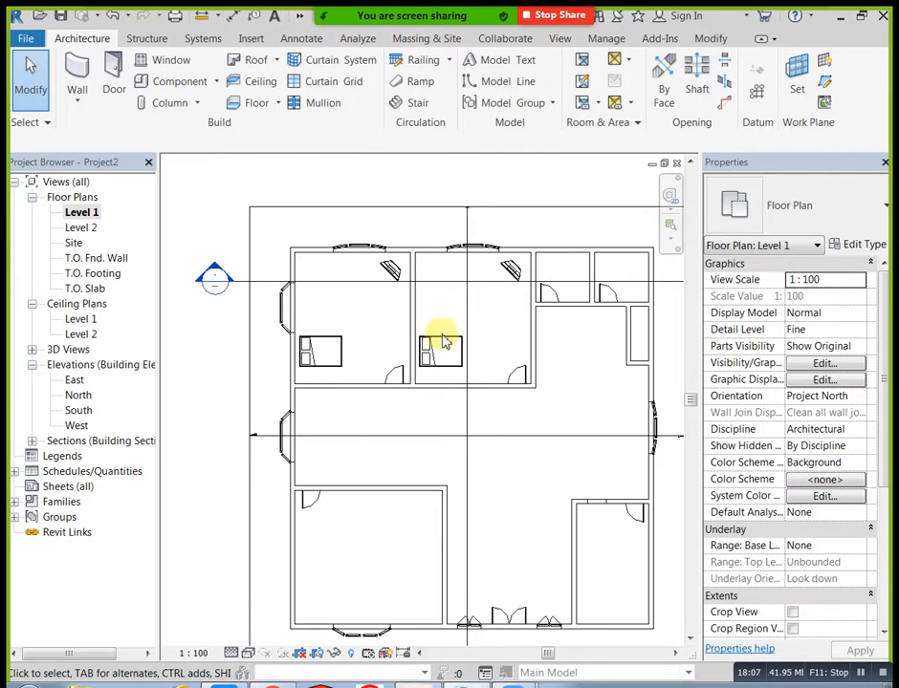
{"action": "middle_click_drag", "start_coordinate": [371, 351], "coordinate": [424, 341]}
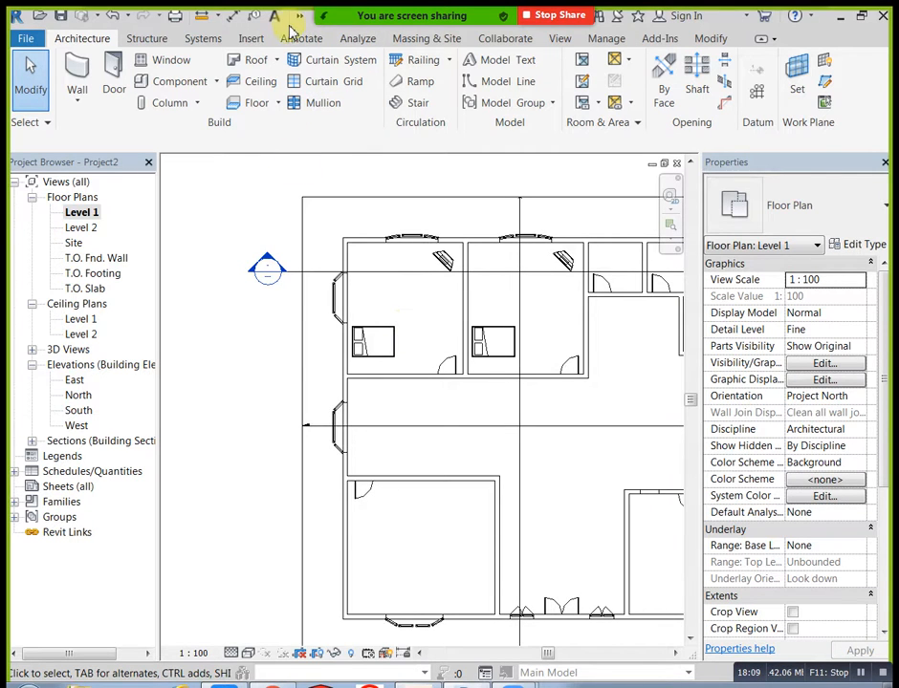
{"action": "left_click", "coordinate": [217, 83]}
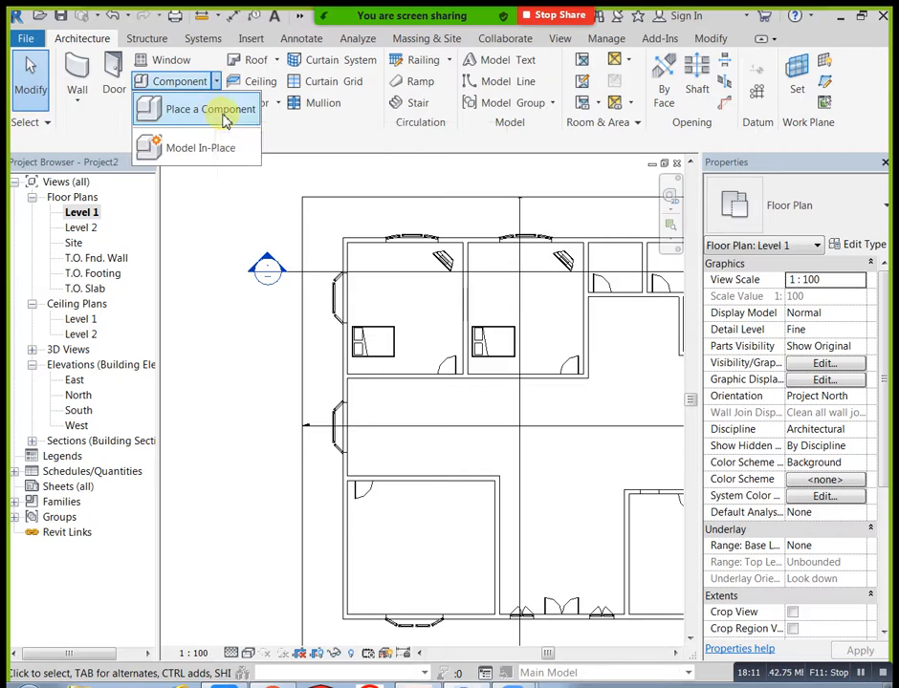
{"action": "left_click", "coordinate": [211, 110]}
{"action": "left_click", "coordinate": [719, 83]}
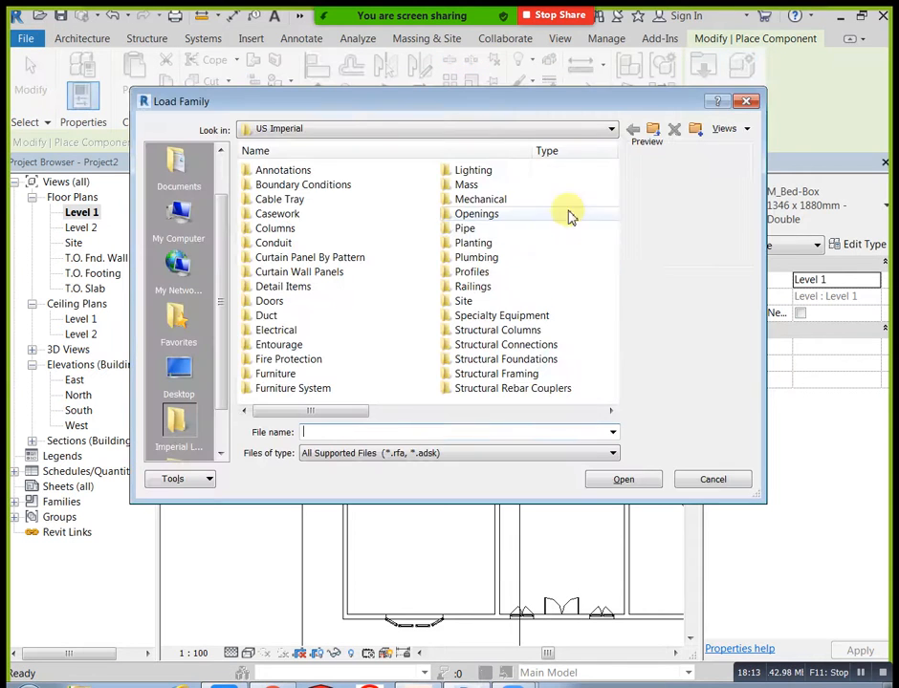
{"action": "left_click", "coordinate": [653, 131]}
{"action": "double_click", "coordinate": [298, 200]}
{"action": "double_click", "coordinate": [298, 372]}
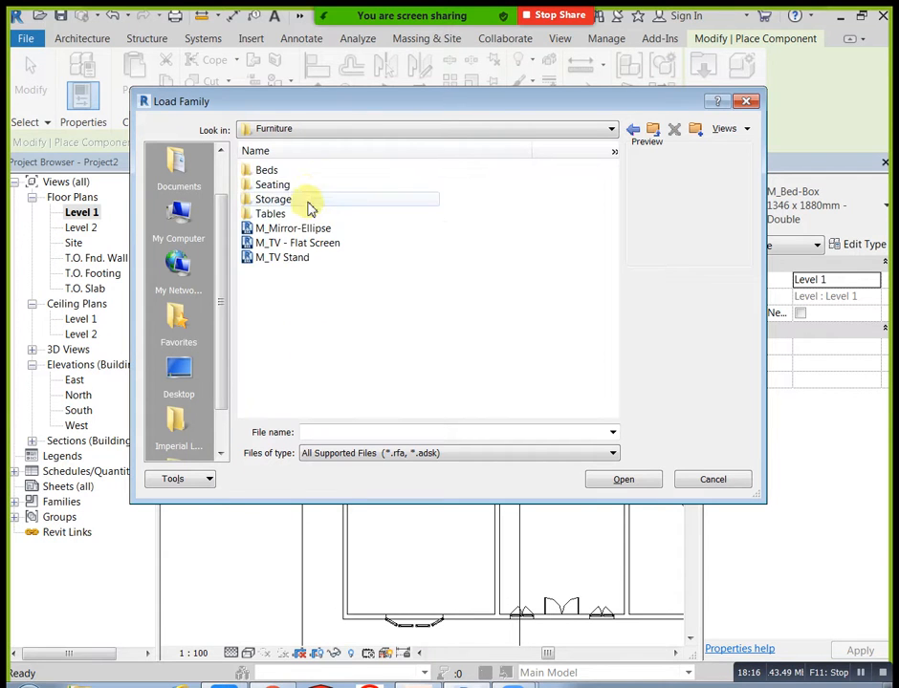
{"action": "double_click", "coordinate": [306, 186]}
Examine the chair, bench and sofa family previews in the Seating library
{"action": "left_click", "coordinate": [311, 186]}
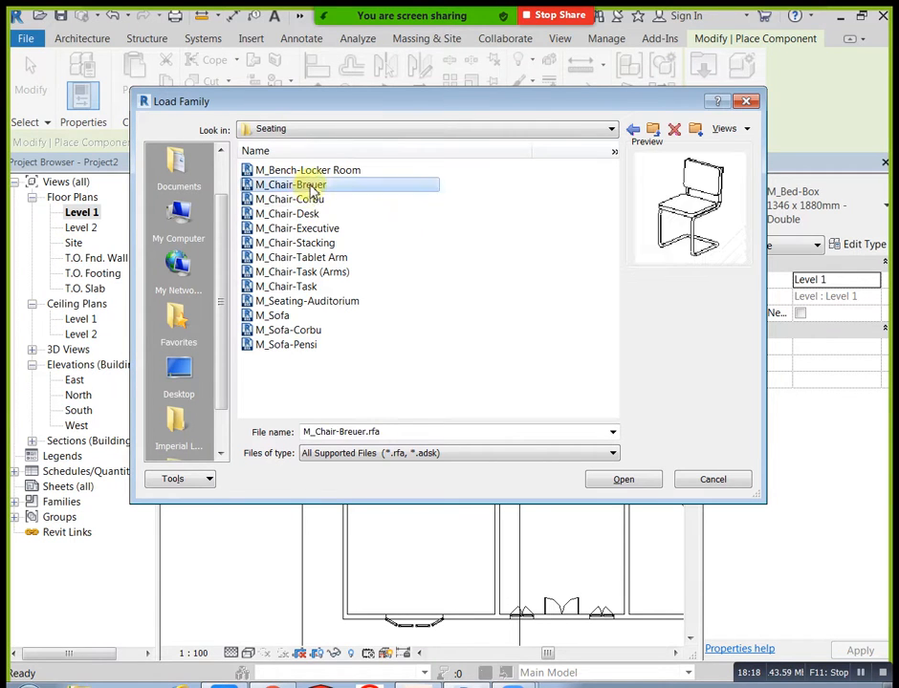
{"action": "left_click", "coordinate": [316, 198]}
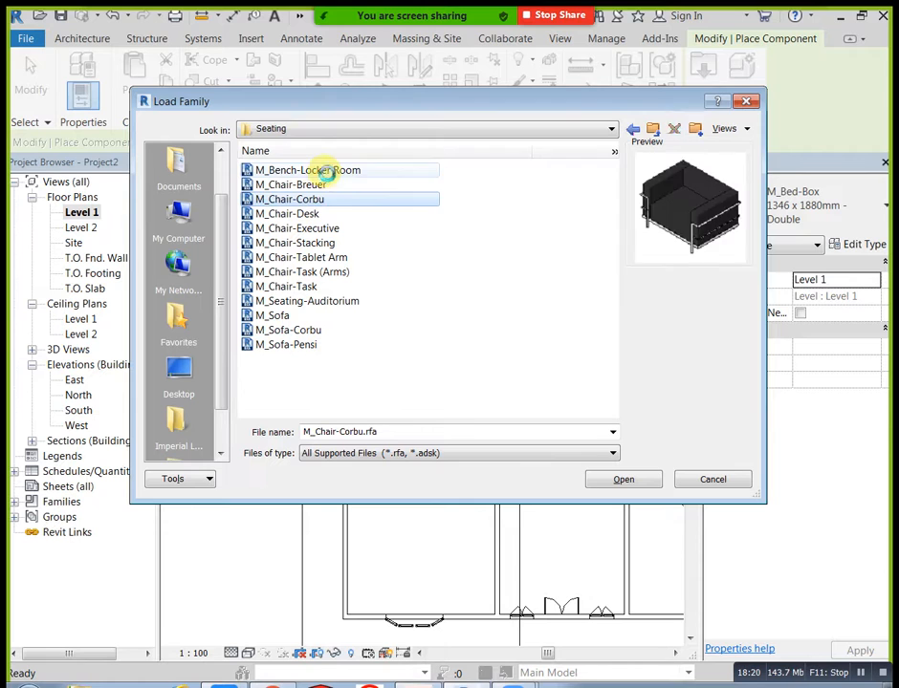
{"action": "left_click", "coordinate": [327, 173]}
{"action": "left_click", "coordinate": [312, 229]}
{"action": "left_click", "coordinate": [319, 243]}
{"action": "left_click", "coordinate": [327, 257]}
{"action": "left_click", "coordinate": [327, 286]}
{"action": "left_click", "coordinate": [314, 303]}
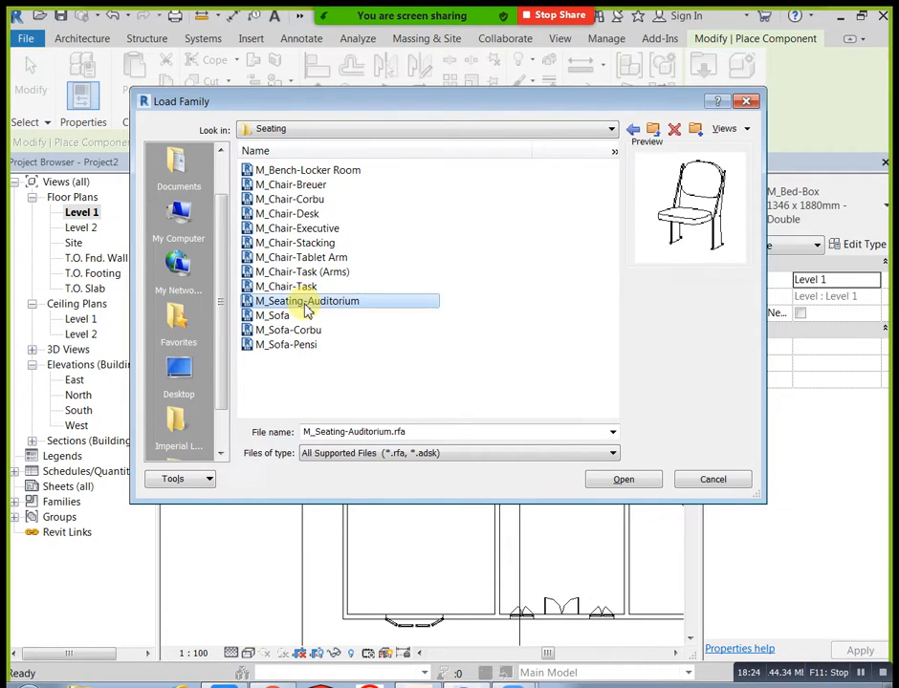
{"action": "left_click", "coordinate": [286, 317]}
{"action": "left_click", "coordinate": [292, 331]}
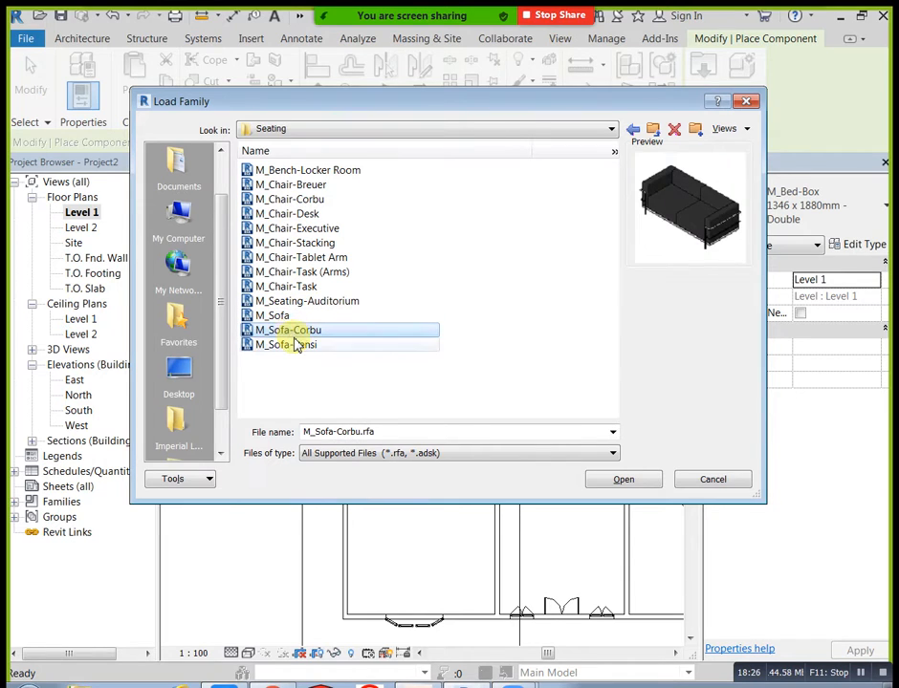
{"action": "left_click", "coordinate": [296, 346]}
{"action": "left_click", "coordinate": [298, 332]}
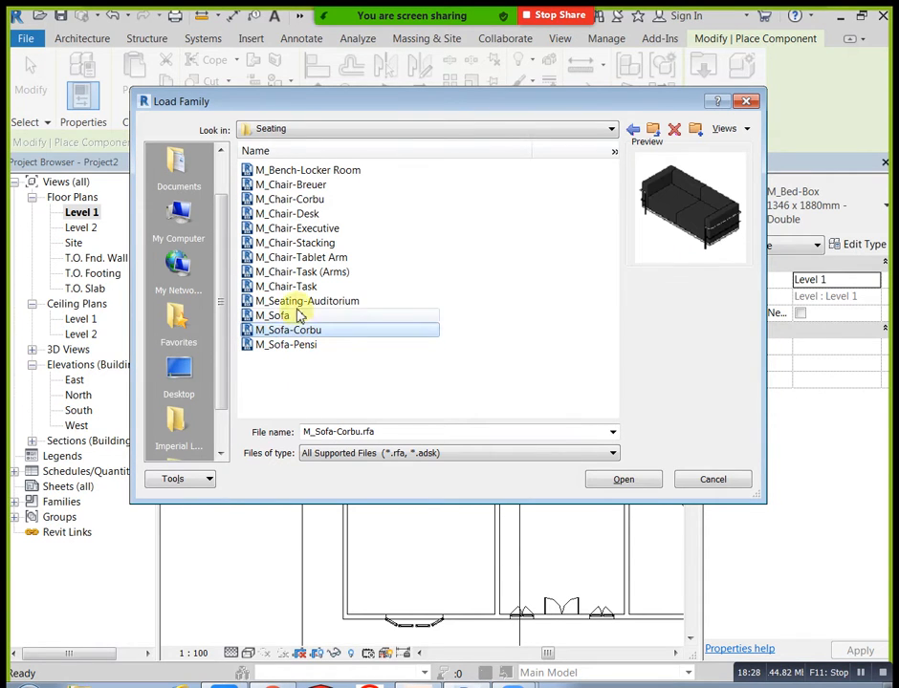
{"action": "left_click", "coordinate": [282, 317]}
Load the M_Chair-Corbu, M_Chair-Desk, M_Sofa and M_Sofa-Corbu seating families together
{"action": "left_click", "coordinate": [312, 333]}
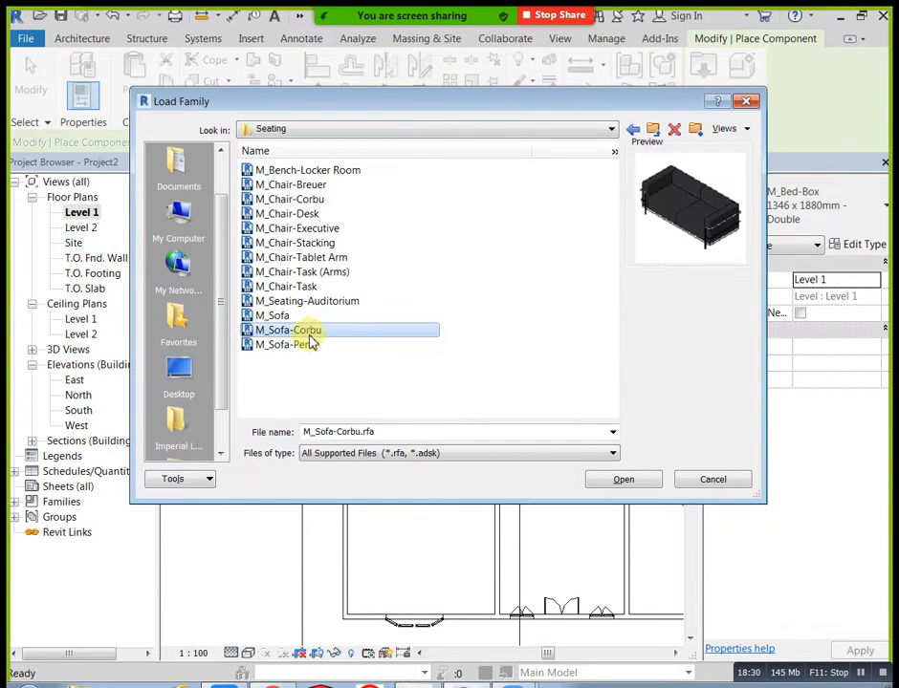
{"action": "left_click", "coordinate": [308, 213]}
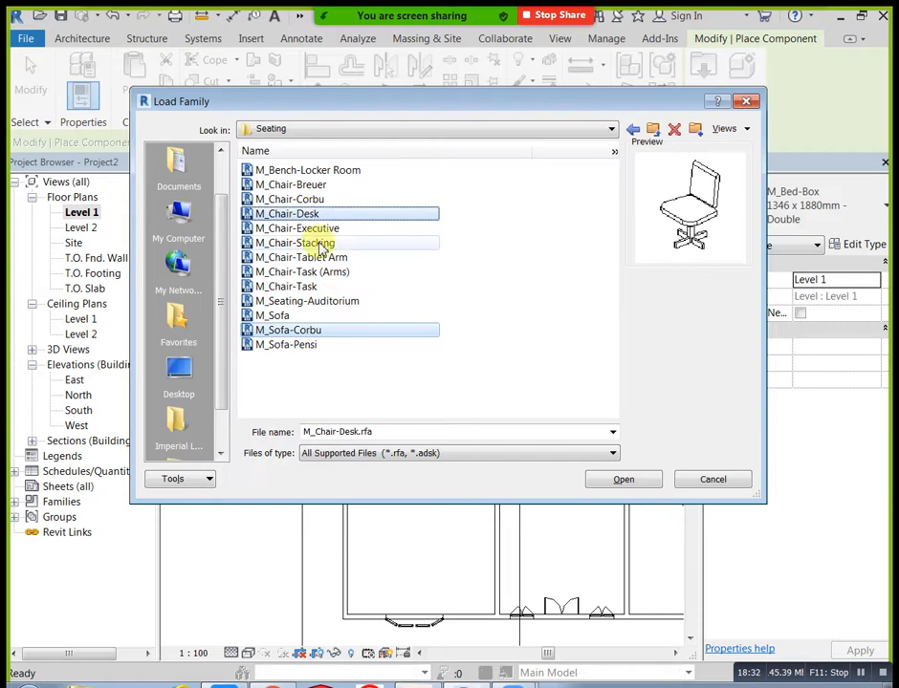
{"action": "left_click", "coordinate": [308, 200], "text": "ctrl"}
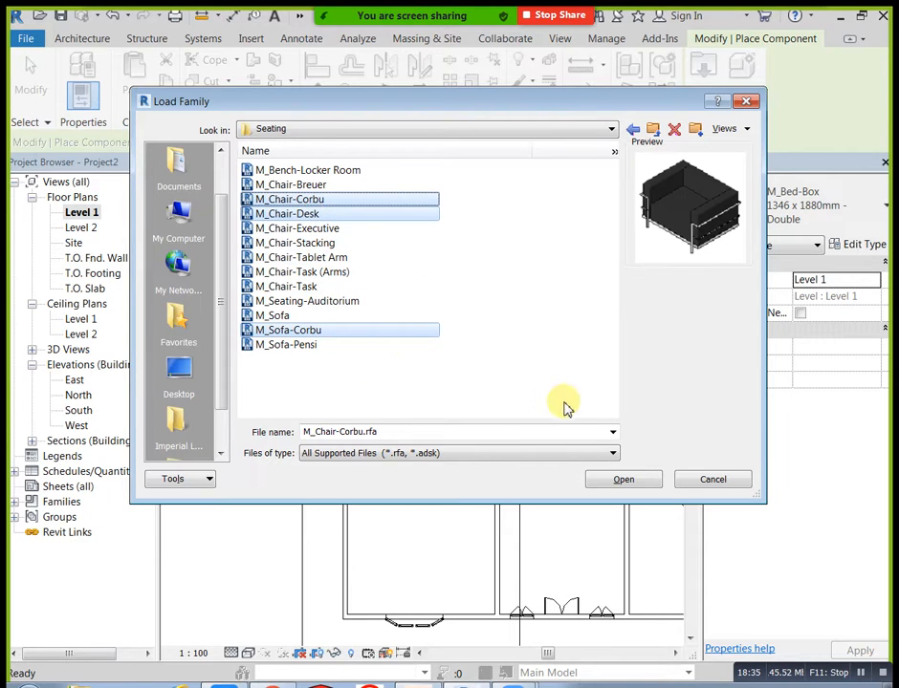
{"action": "left_click", "coordinate": [273, 317], "text": "ctrl"}
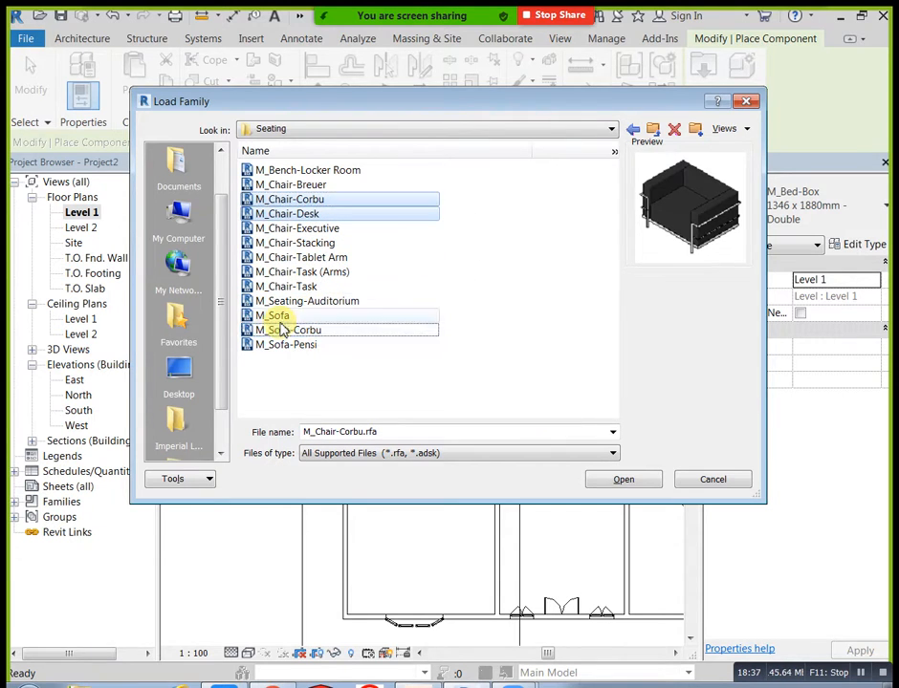
{"action": "left_click", "coordinate": [289, 331], "text": "ctrl"}
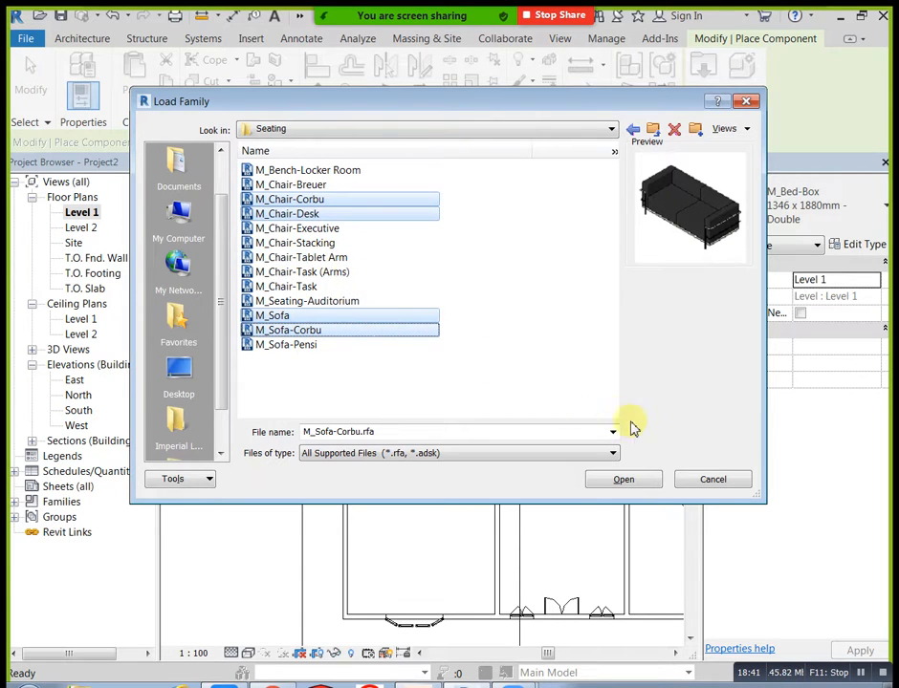
{"action": "left_click", "coordinate": [631, 478]}
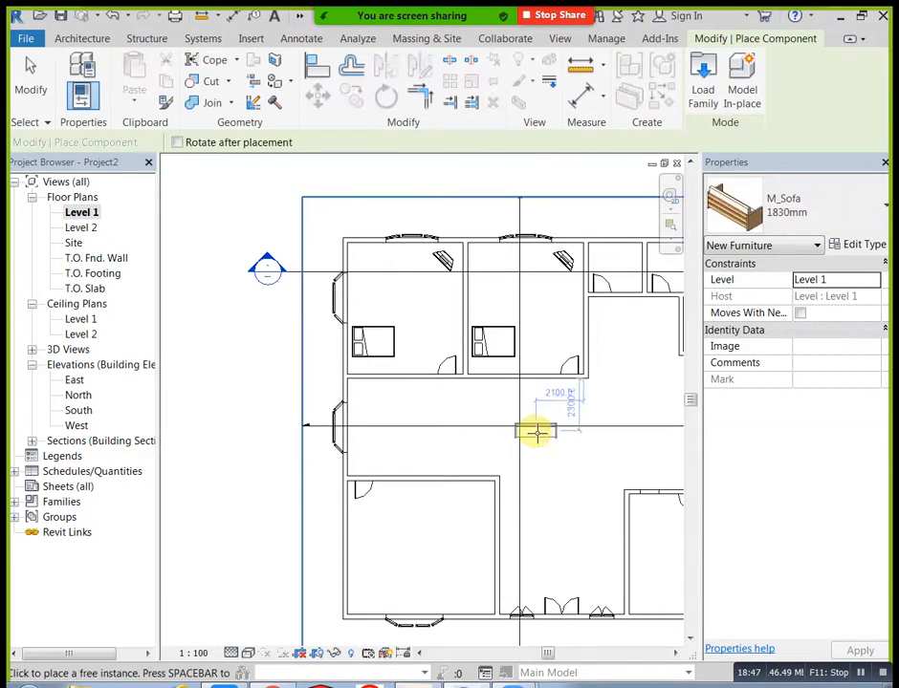
Place the 1830mm M_Sofa upright along the entrance hall's left wall, its centre about 500 mm from the wall and 2900 mm below the room corner
{"action": "middle_click_drag", "start_coordinate": [555, 517], "coordinate": [535, 513]}
{"action": "scroll", "coordinate": [533, 516], "scroll_direction": "up", "scroll_amount": 1}
{"action": "key", "text": "space"}
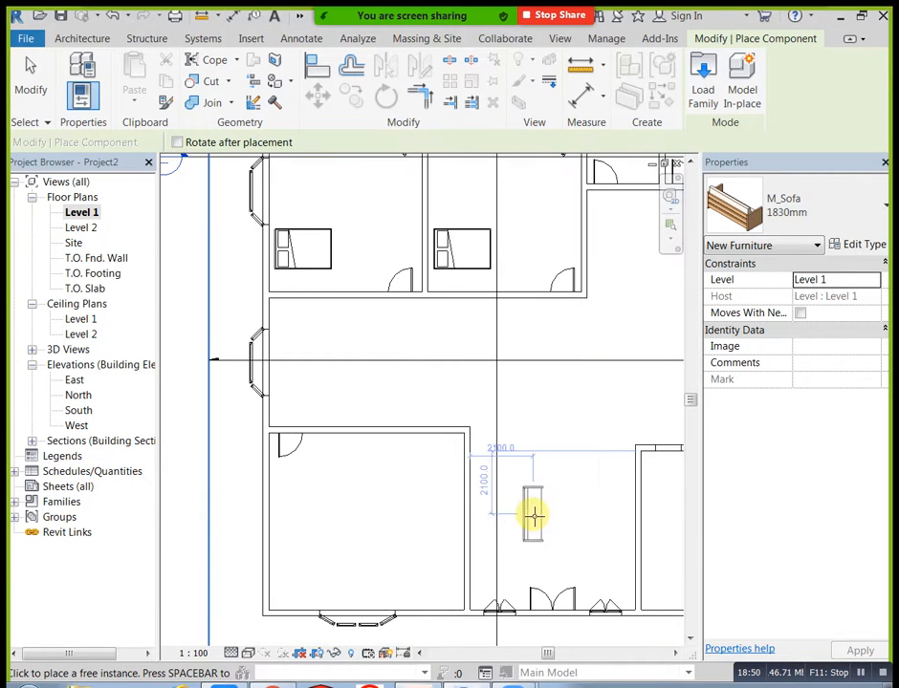
{"action": "scroll", "coordinate": [483, 526], "scroll_direction": "up", "scroll_amount": 2}
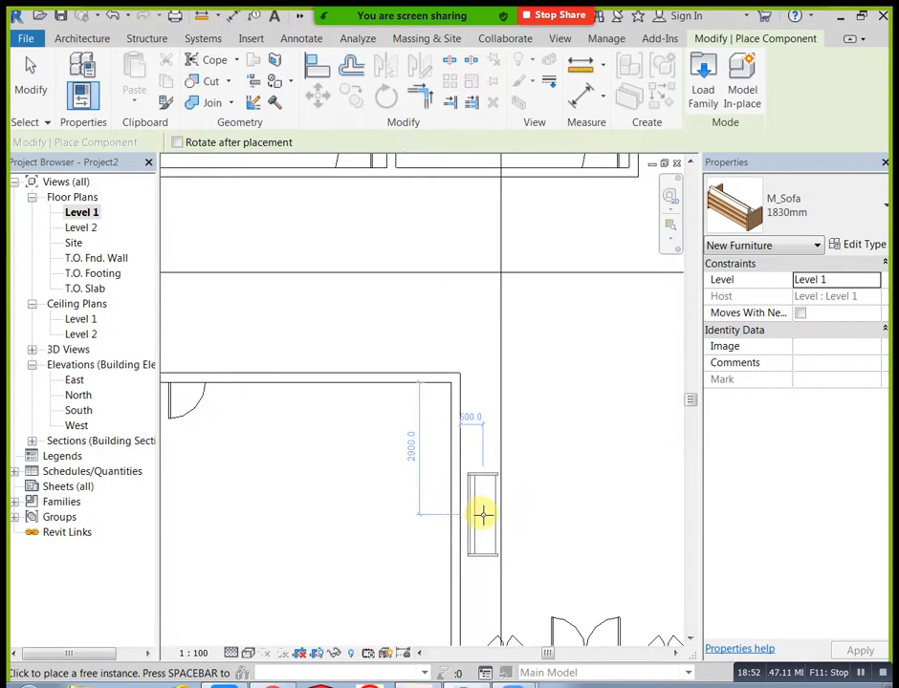
{"action": "left_click", "coordinate": [483, 516]}
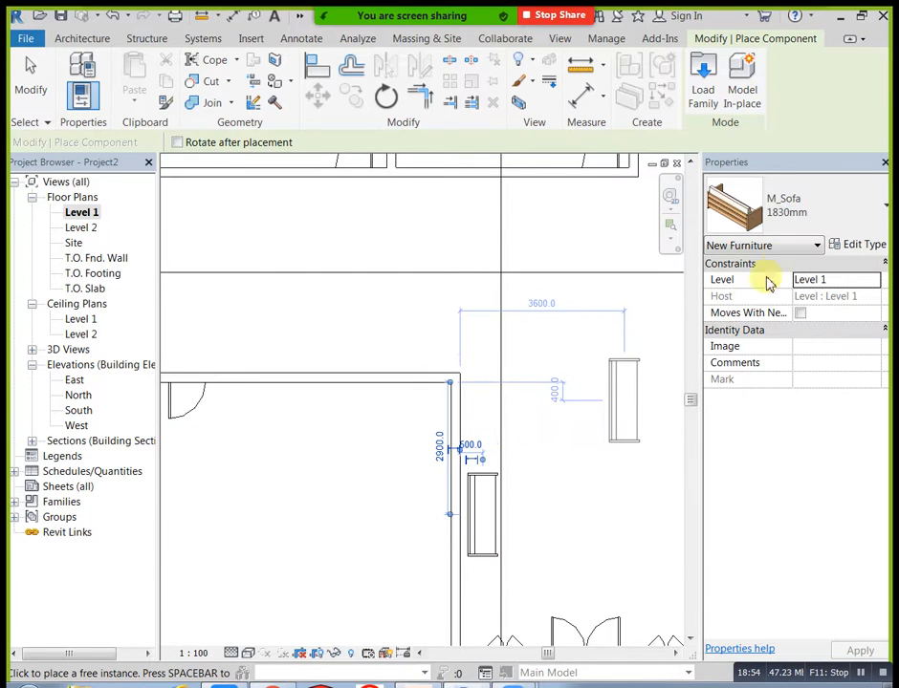
Place an M_Sofa-Corbu, rotated upright, directly above the first sofa, about 180 mm from the hall's left wall
{"action": "left_click", "coordinate": [886, 201]}
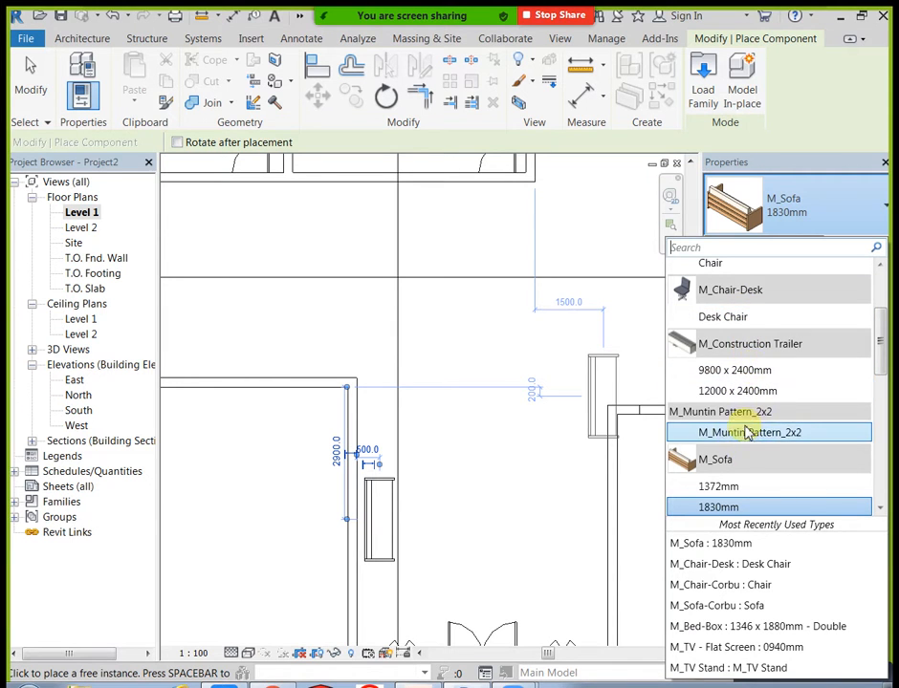
{"action": "scroll", "coordinate": [737, 440], "scroll_direction": "down", "scroll_amount": 1}
{"action": "scroll", "coordinate": [725, 497], "scroll_direction": "down", "scroll_amount": 1}
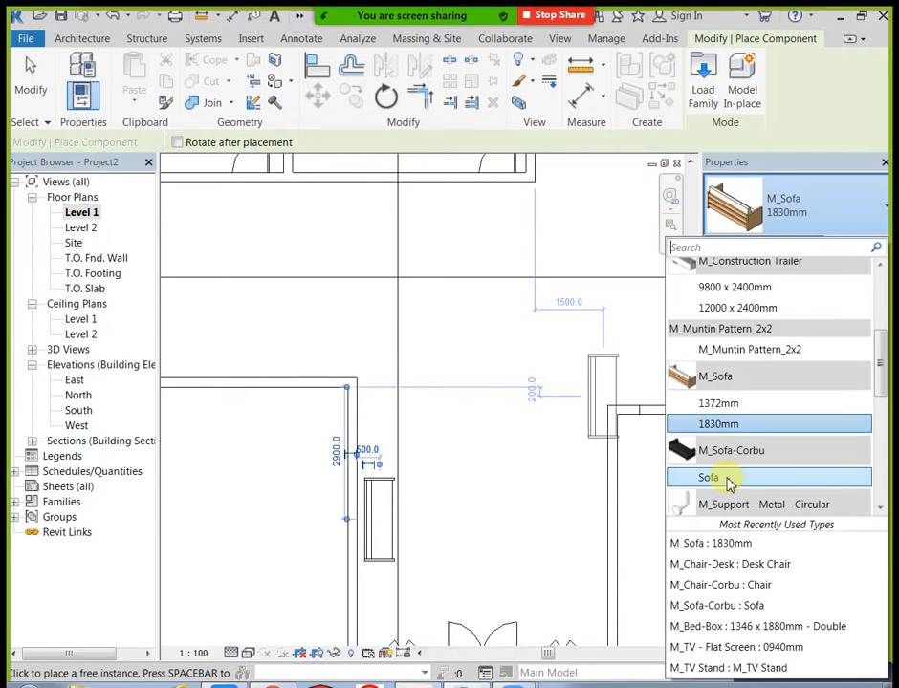
{"action": "left_click", "coordinate": [727, 478]}
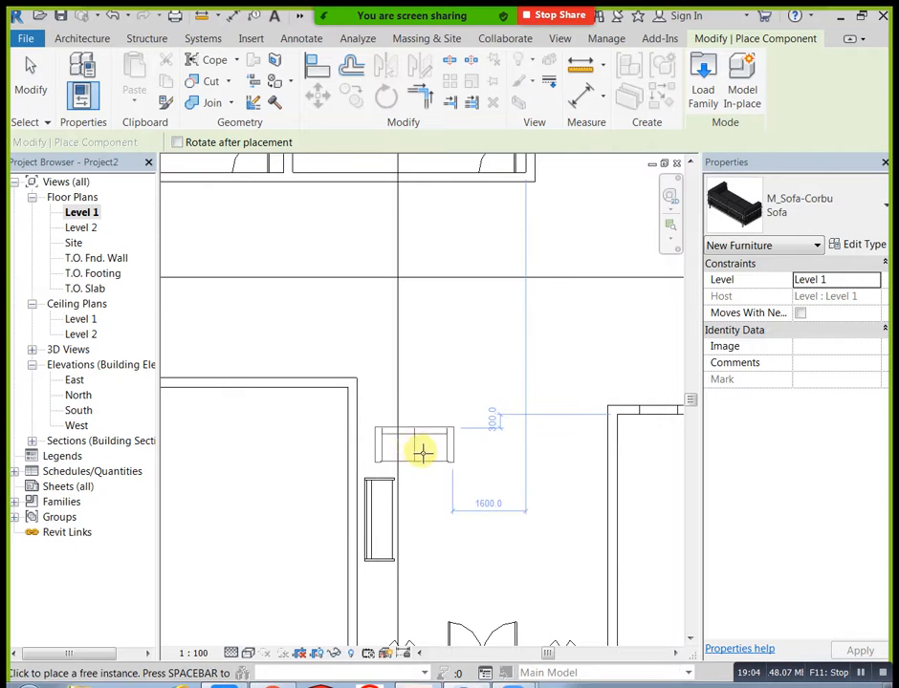
{"action": "left_click", "coordinate": [455, 468]}
{"action": "middle_click_drag", "start_coordinate": [542, 469], "coordinate": [462, 408]}
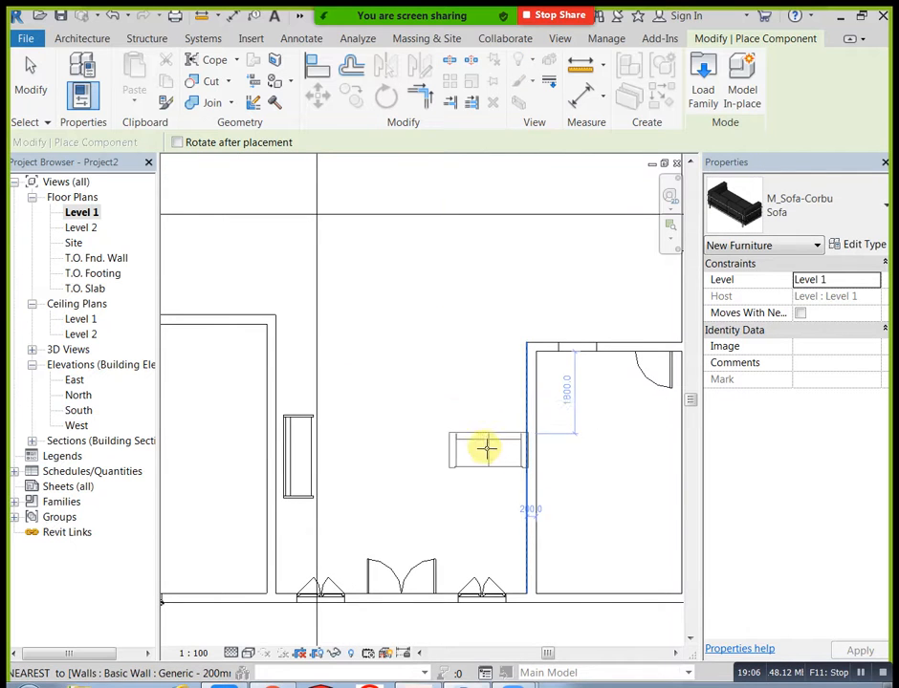
{"action": "key", "text": "space"}
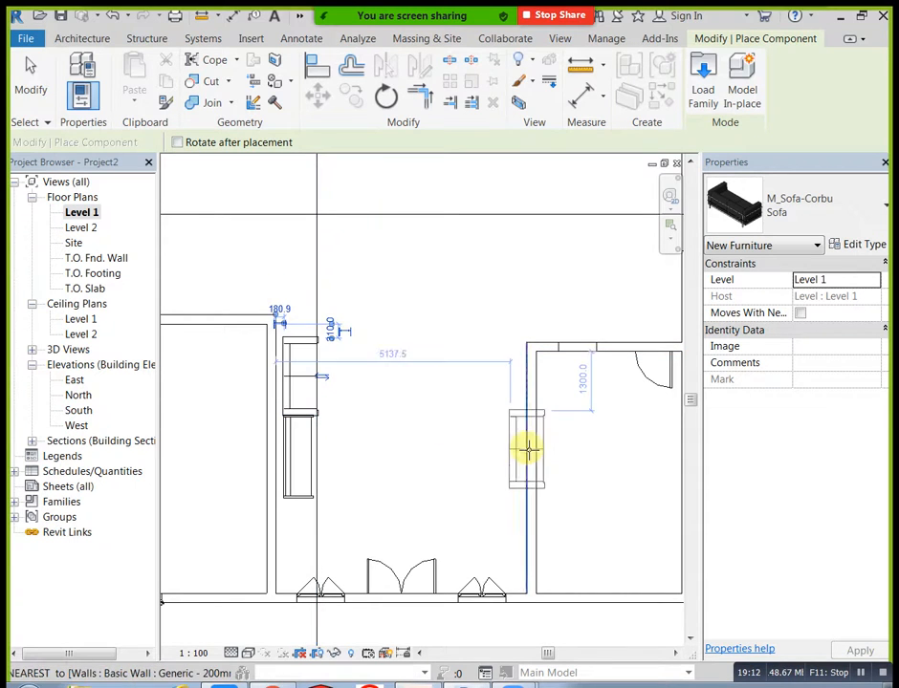
Place an M_Chair-Corbu facing down beside the upper end of the sofas, about 3400 mm from the hall's right wall
{"action": "left_click", "coordinate": [828, 235]}
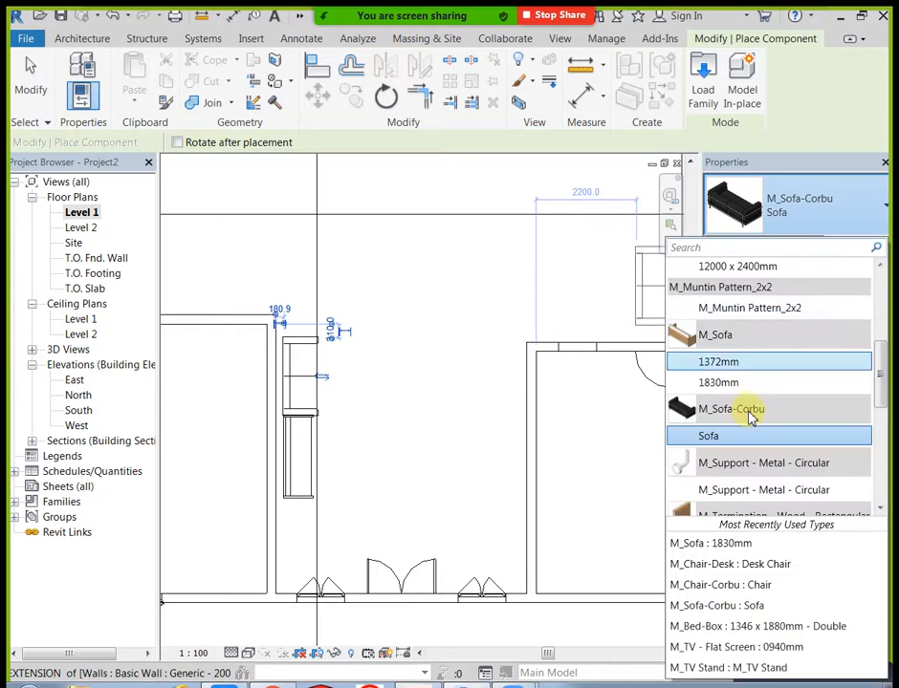
{"action": "scroll", "coordinate": [746, 411], "scroll_direction": "down", "scroll_amount": 5}
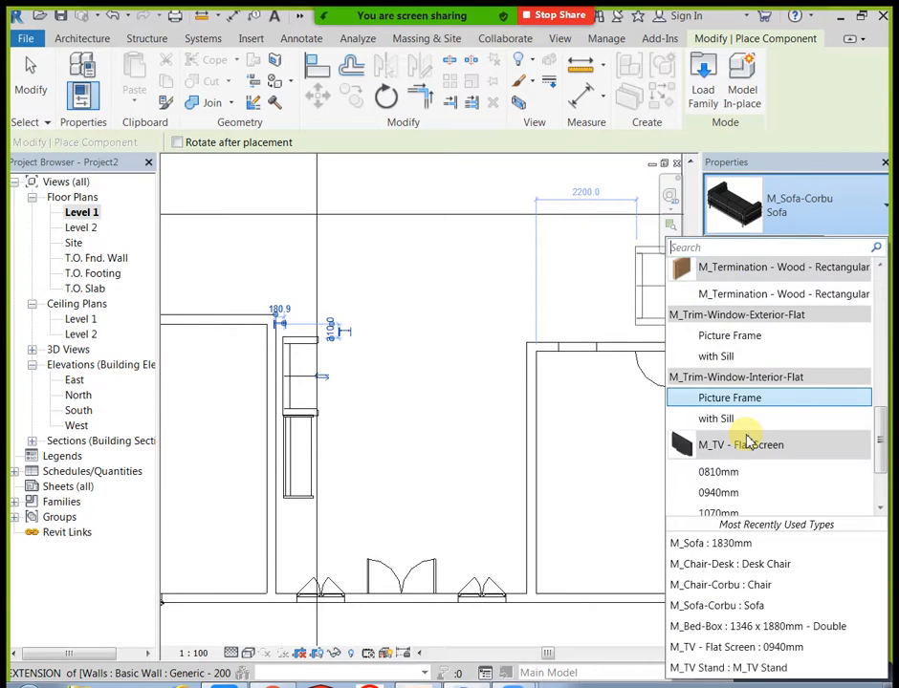
{"action": "scroll", "coordinate": [750, 435], "scroll_direction": "up", "scroll_amount": 10}
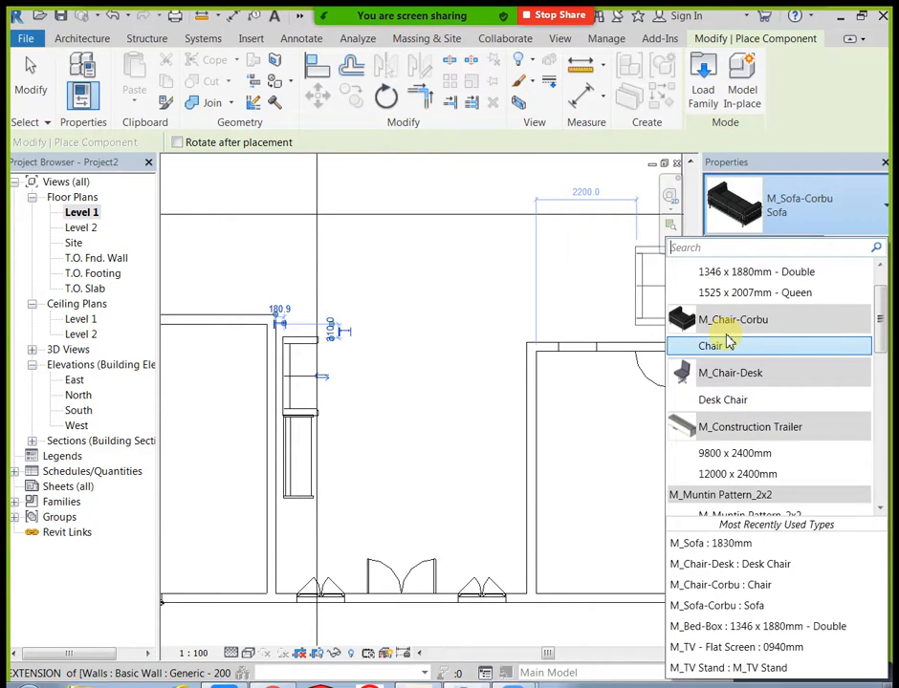
{"action": "left_click", "coordinate": [727, 345]}
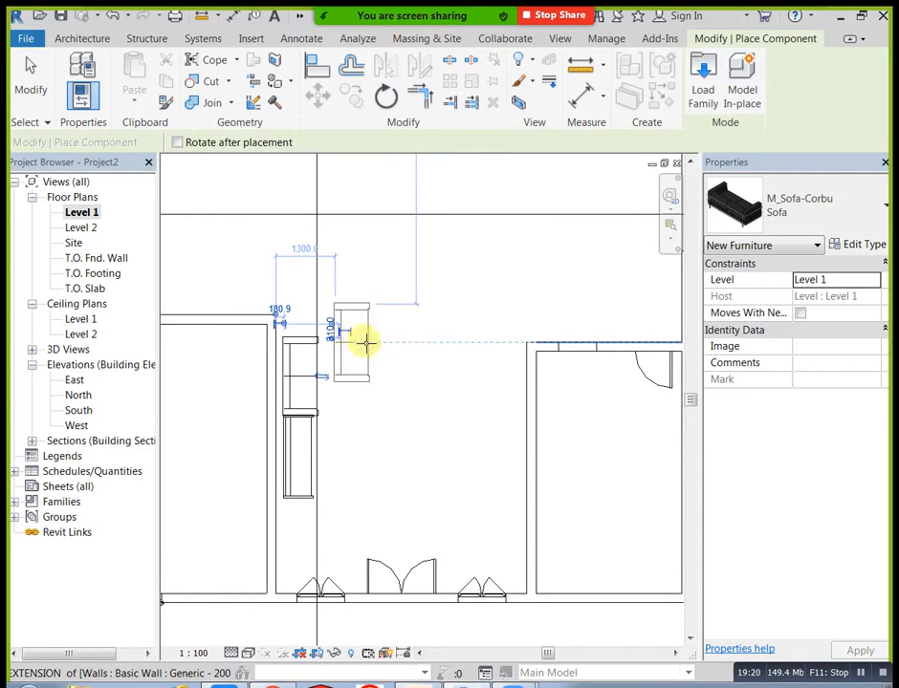
{"action": "left_click", "coordinate": [826, 216]}
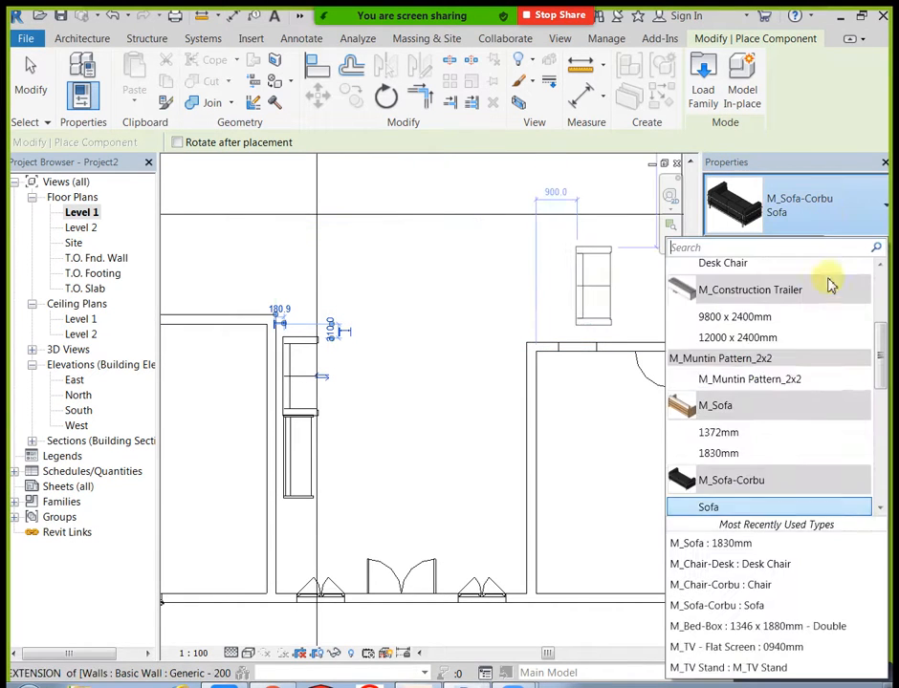
{"action": "scroll", "coordinate": [756, 434], "scroll_direction": "up", "scroll_amount": 2}
{"action": "left_click", "coordinate": [734, 293]}
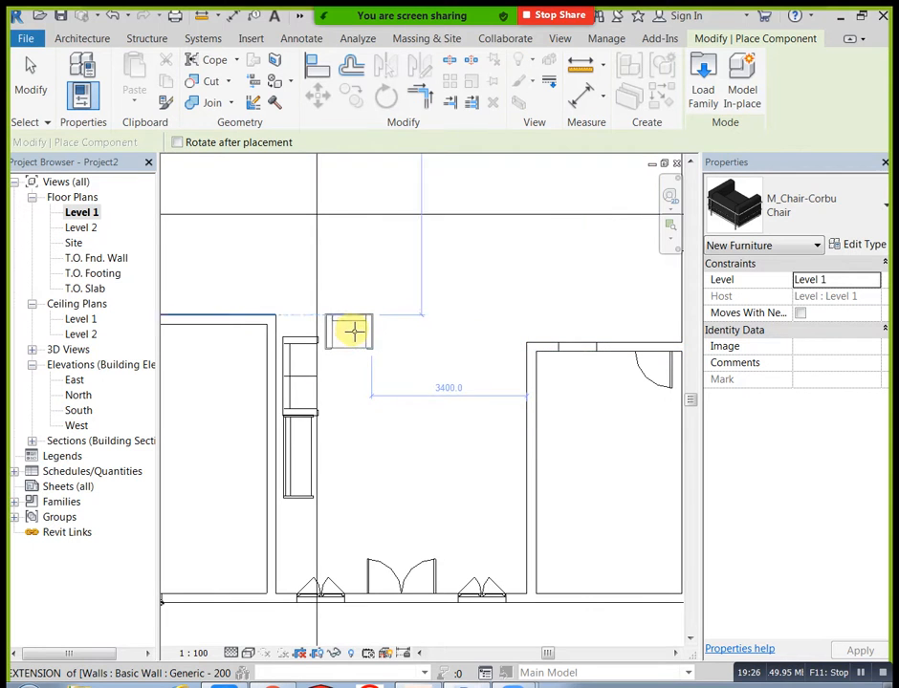
{"action": "left_click", "coordinate": [349, 327]}
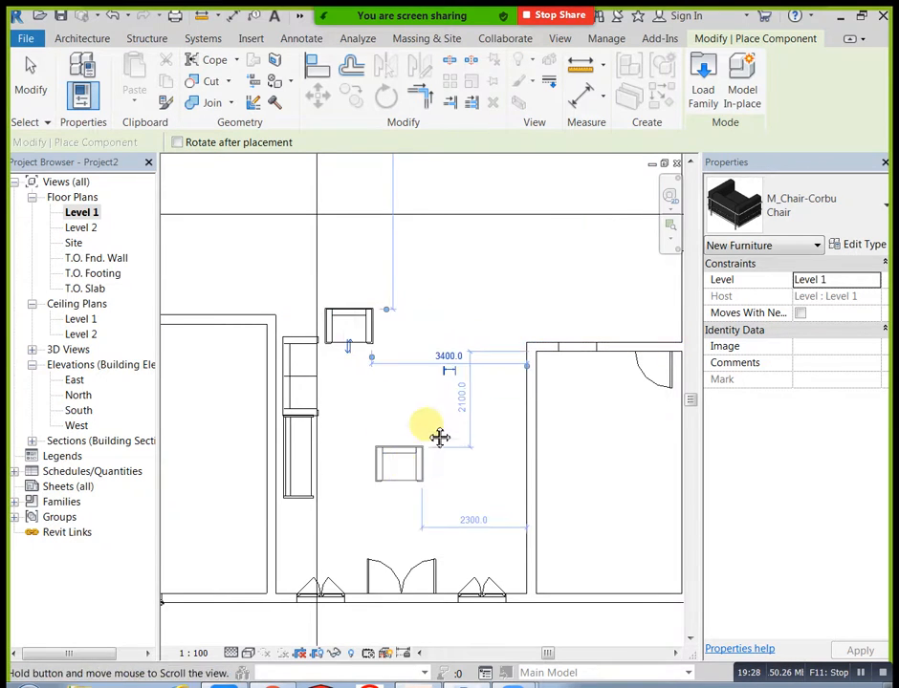
Place a second M_Chair-Corbu facing the first and aligned below it, about 1500 mm above the front wall, and finish placing
{"action": "middle_click_drag", "start_coordinate": [433, 451], "coordinate": [405, 431]}
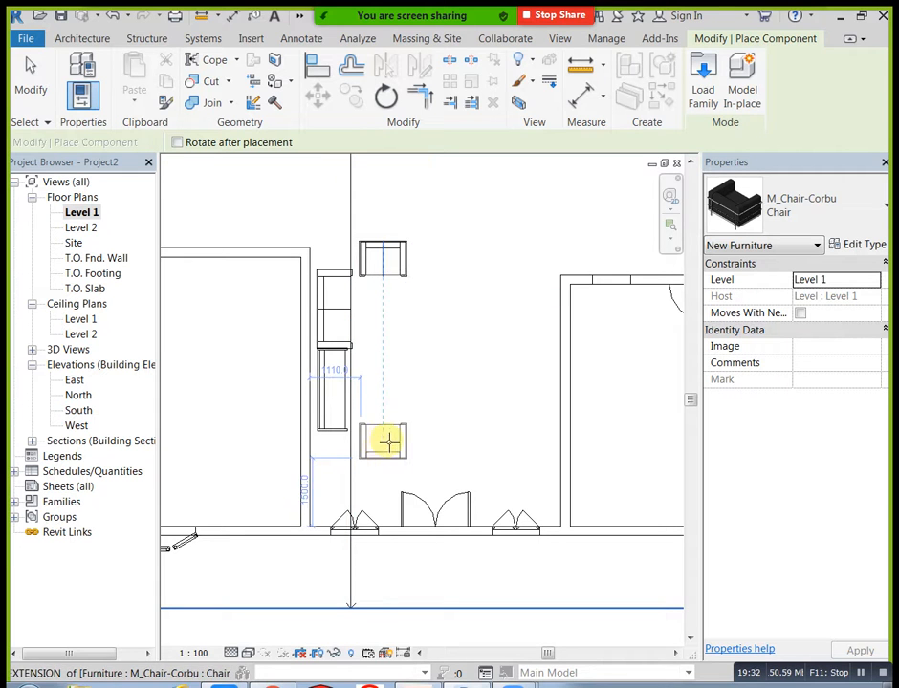
{"action": "left_click", "coordinate": [381, 443]}
{"action": "key", "text": "Escape"}
{"action": "key", "text": "Escape"}
Nudge both sofas and both armchairs slightly down together towards the front doors
{"action": "left_click_drag", "start_coordinate": [438, 450], "coordinate": [357, 320]}
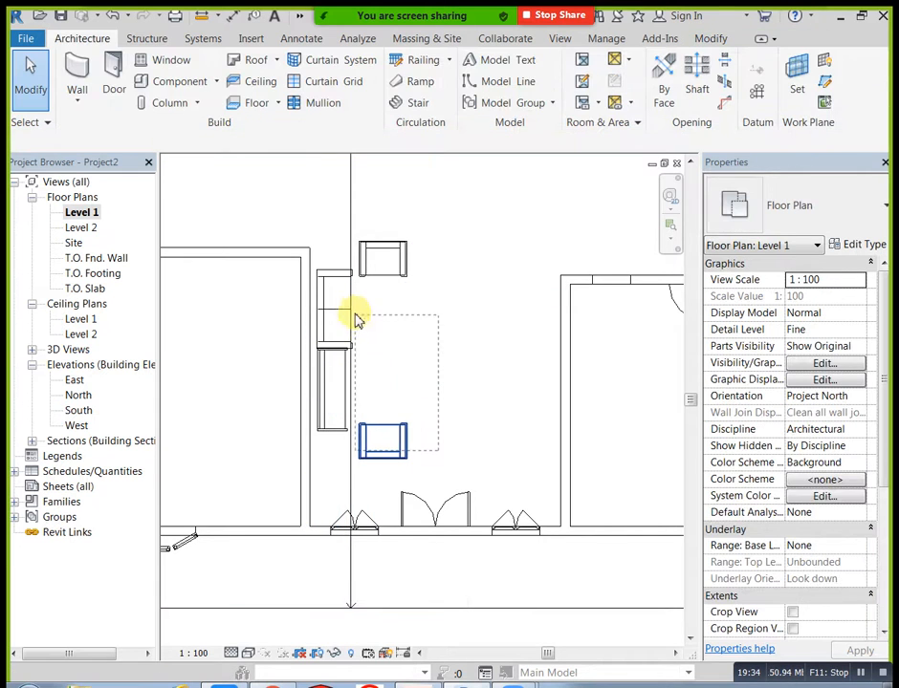
{"action": "left_click_drag", "start_coordinate": [371, 267], "coordinate": [368, 272]}
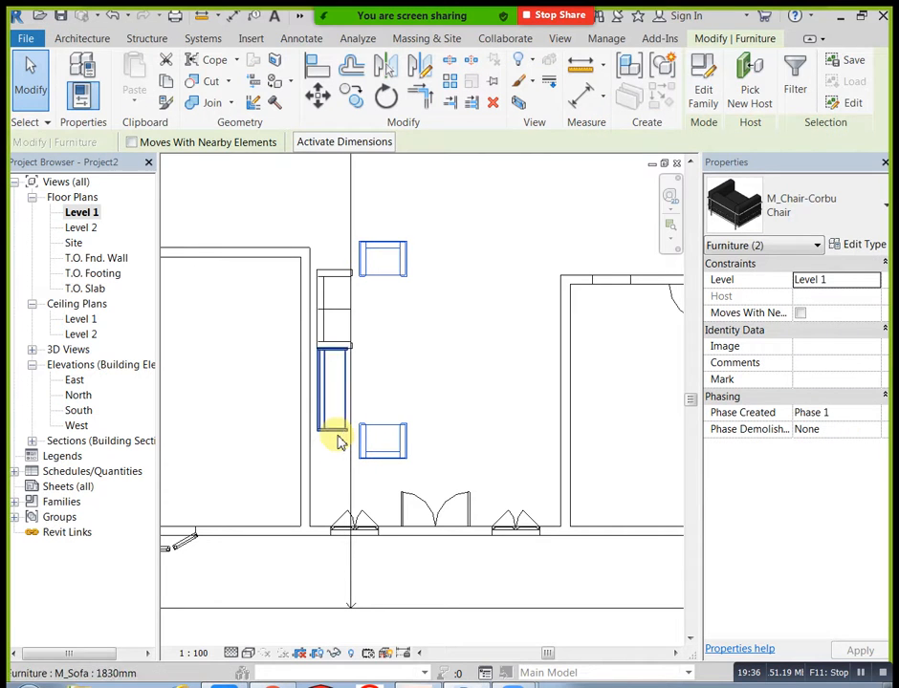
{"action": "left_click", "coordinate": [340, 349], "text": "ctrl"}
{"action": "left_click", "coordinate": [340, 352], "text": "ctrl"}
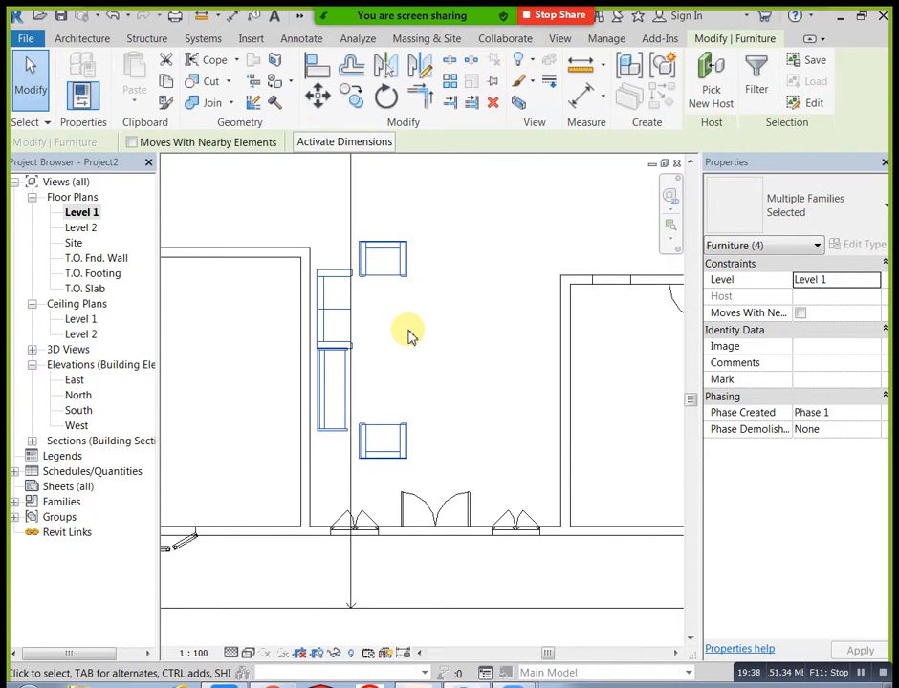
{"action": "key", "text": "Down"}
{"action": "left_click", "coordinate": [443, 328]}
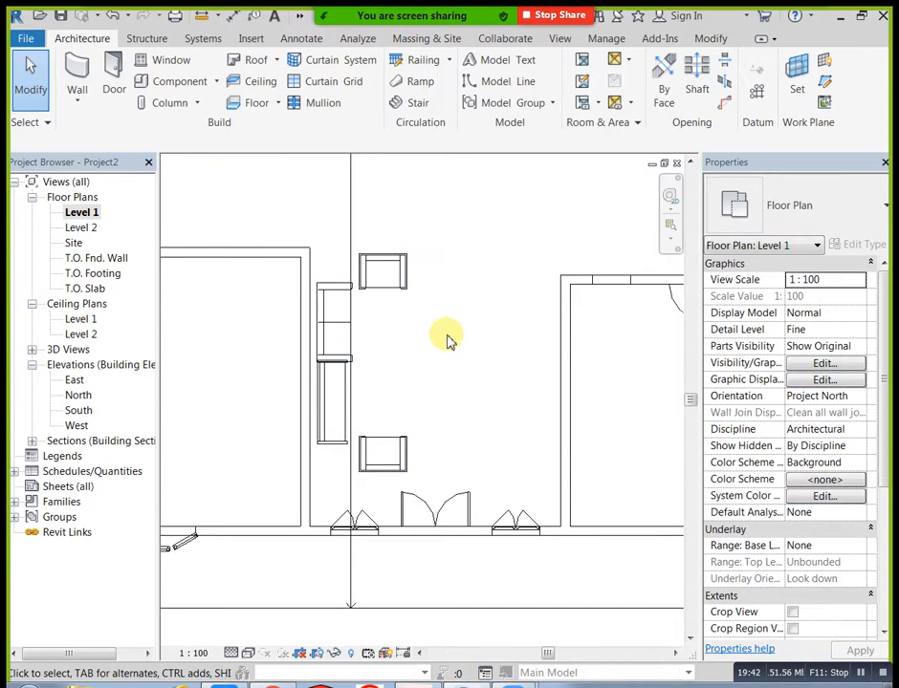
Start placing a component and browse the family library to the US Metric Furniture Tables folder
{"action": "scroll", "coordinate": [399, 362], "scroll_direction": "down", "scroll_amount": 1}
{"action": "middle_click_drag", "start_coordinate": [378, 328], "coordinate": [430, 381]}
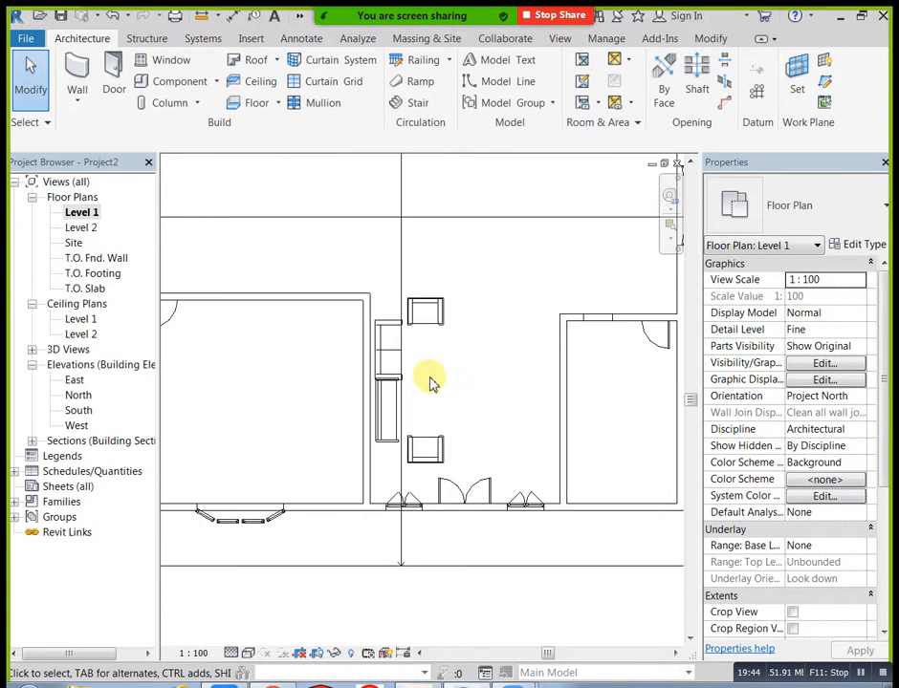
{"action": "left_click", "coordinate": [218, 85]}
{"action": "left_click", "coordinate": [221, 114]}
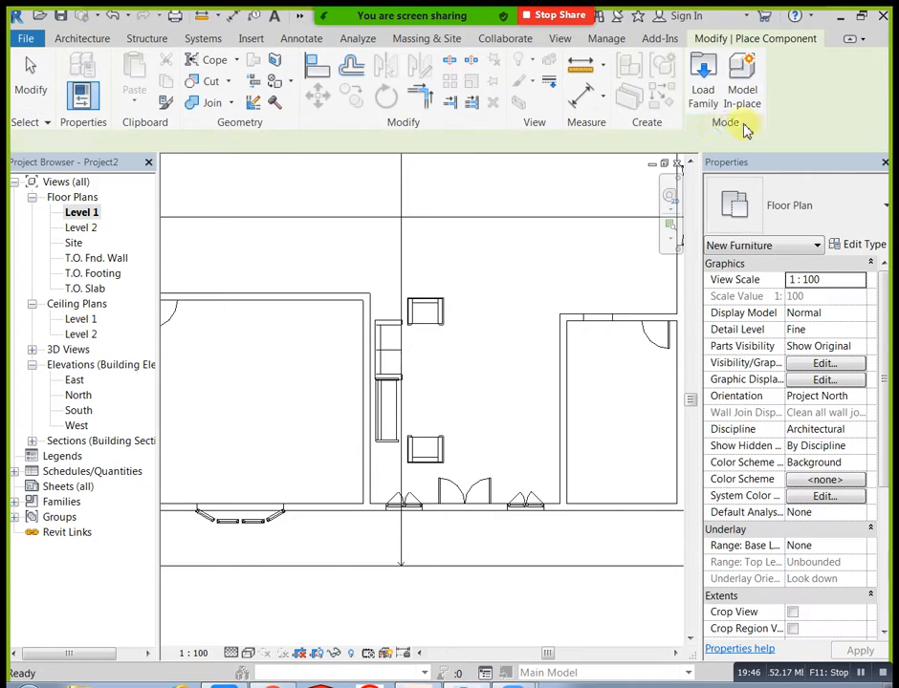
{"action": "left_click", "coordinate": [700, 82]}
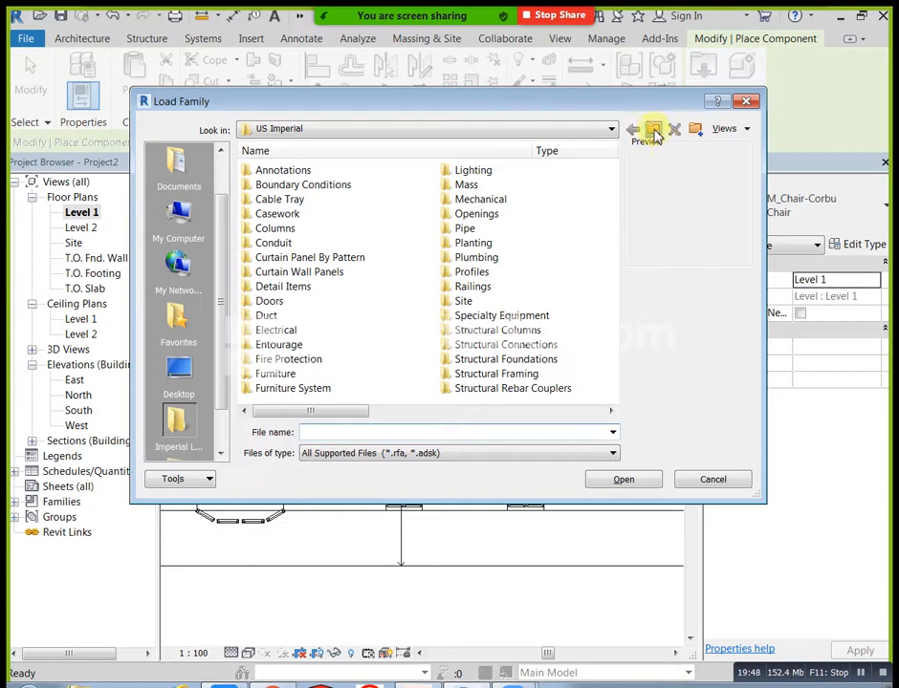
{"action": "left_click", "coordinate": [653, 130]}
{"action": "double_click", "coordinate": [296, 201]}
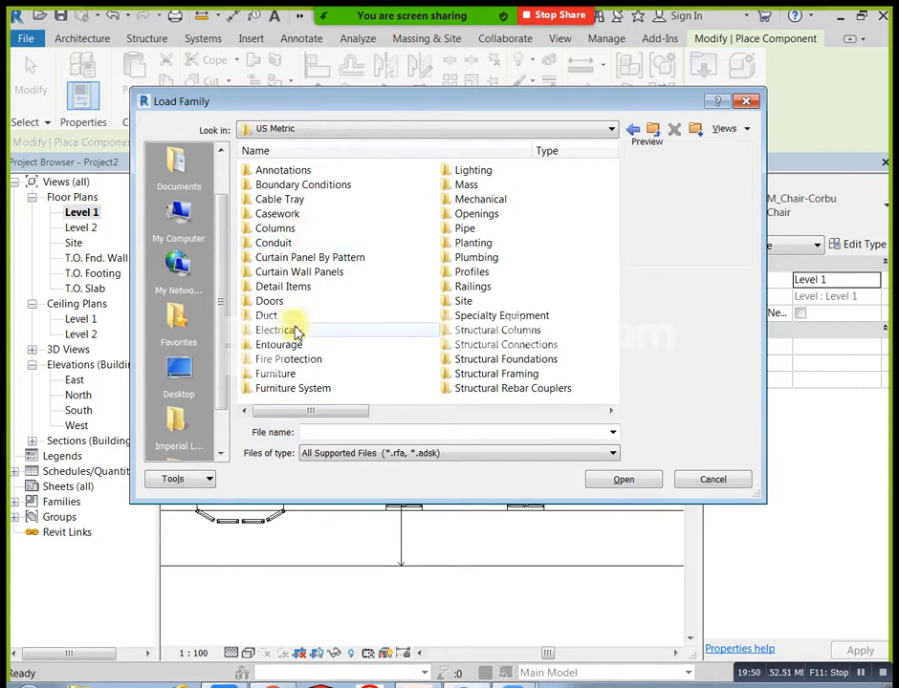
{"action": "double_click", "coordinate": [287, 375]}
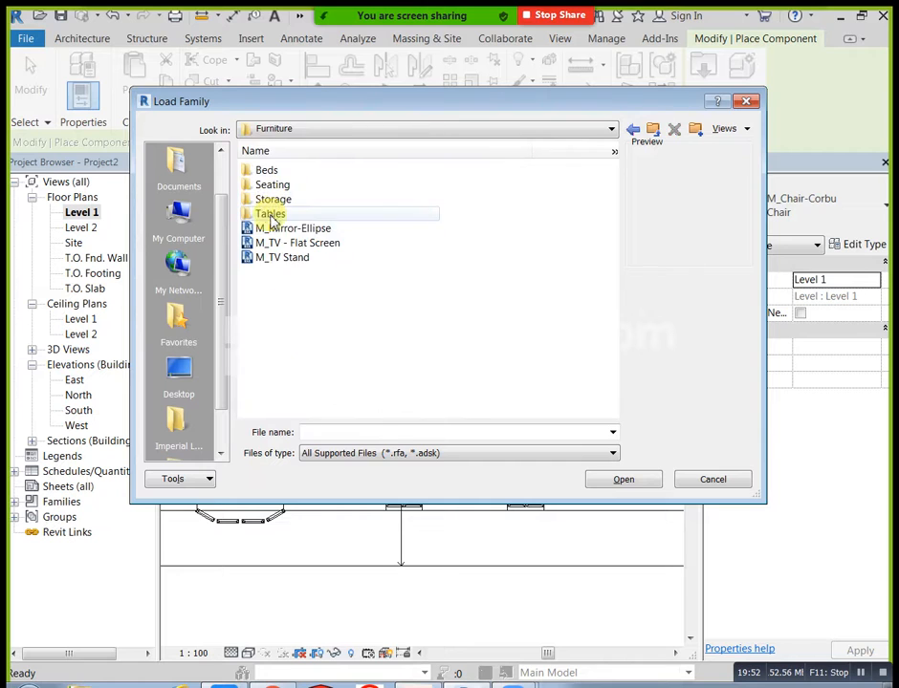
{"action": "double_click", "coordinate": [268, 212]}
Preview the available table families, from the desk and coffee table to the dining, night stand and round tables
{"action": "left_click", "coordinate": [273, 170]}
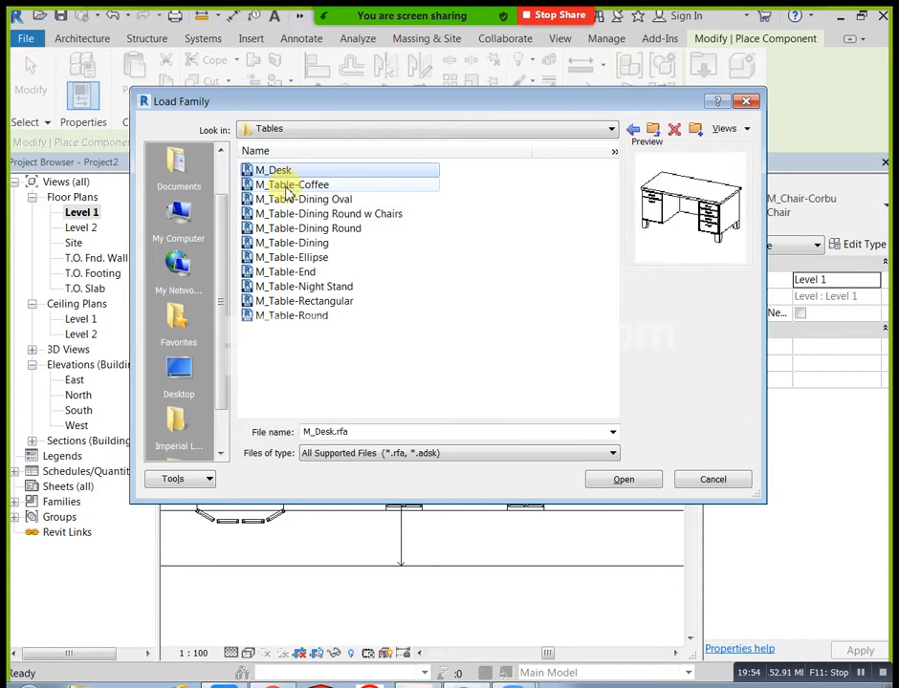
{"action": "left_click", "coordinate": [292, 185]}
{"action": "left_click", "coordinate": [295, 201]}
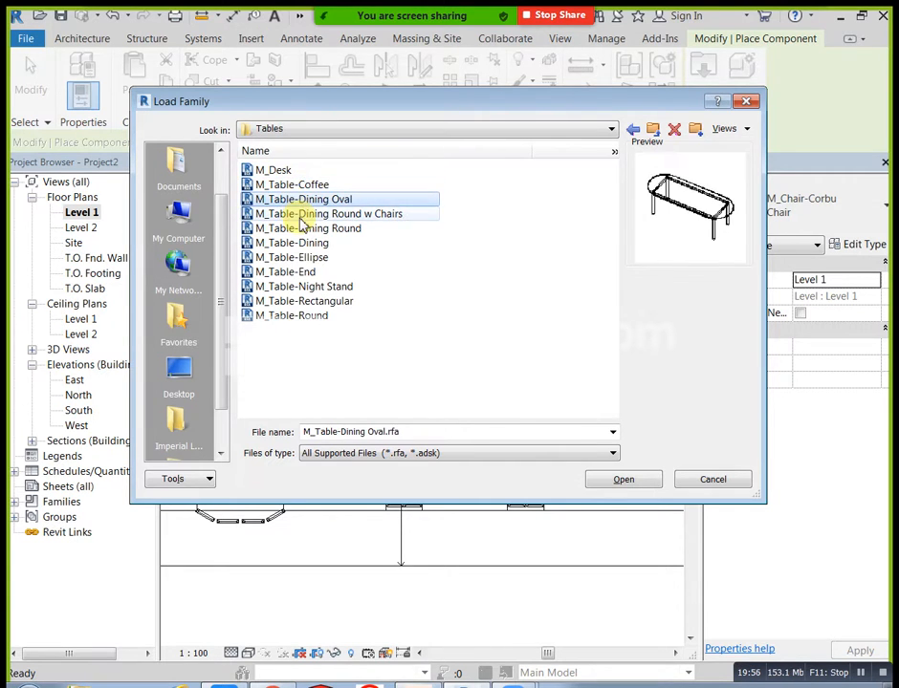
{"action": "left_click", "coordinate": [299, 215]}
{"action": "left_click", "coordinate": [311, 245]}
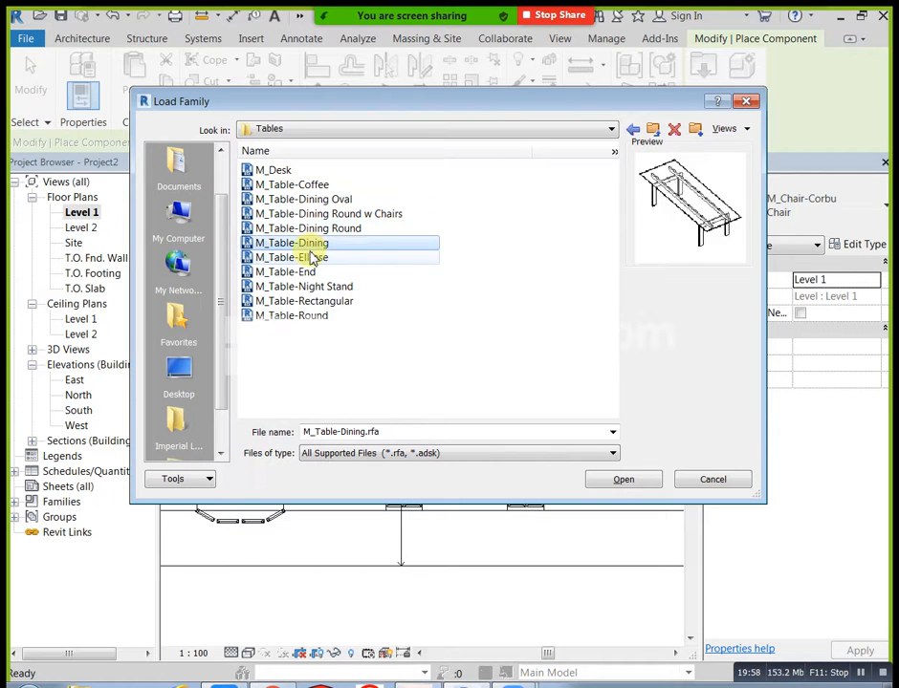
{"action": "left_click", "coordinate": [314, 258]}
{"action": "left_click", "coordinate": [315, 245]}
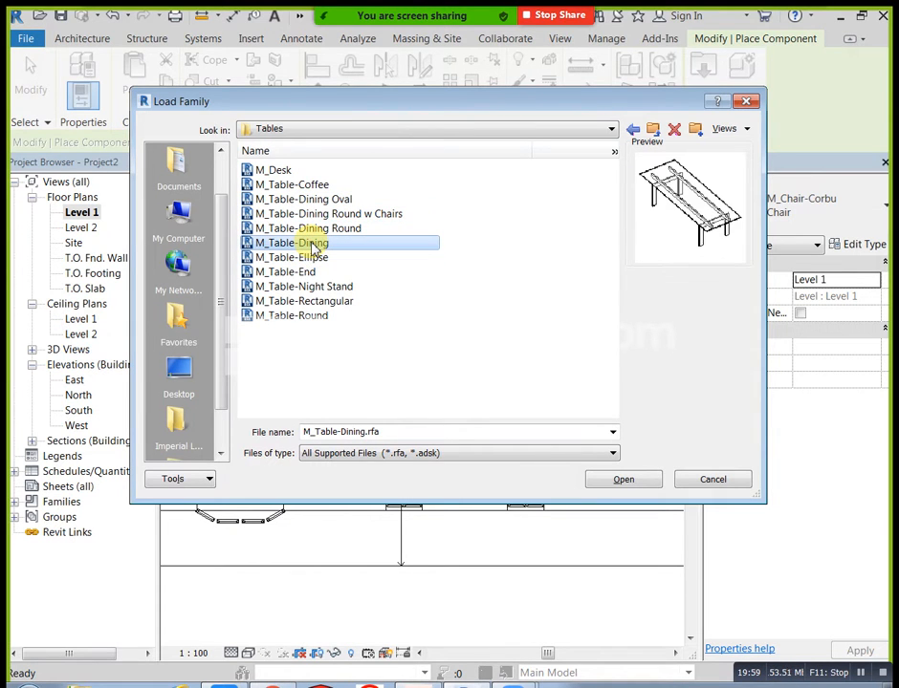
{"action": "left_click", "coordinate": [316, 229]}
{"action": "left_click", "coordinate": [315, 243]}
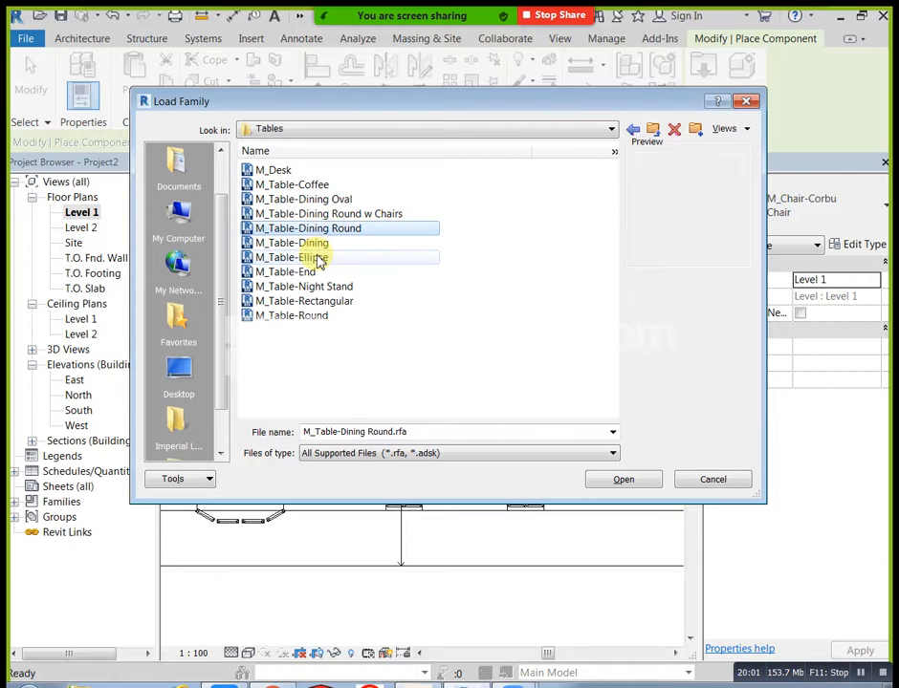
{"action": "left_click", "coordinate": [316, 257]}
{"action": "left_click", "coordinate": [315, 272]}
{"action": "left_click", "coordinate": [319, 287]}
{"action": "left_click", "coordinate": [321, 302]}
{"action": "left_click", "coordinate": [323, 315]}
{"action": "left_click", "coordinate": [304, 273]}
{"action": "left_click", "coordinate": [313, 258]}
Load the M_Table-Dining, M_Table-Dining Round w Chairs and M_Table-Dining Oval families together
{"action": "left_click", "coordinate": [318, 244]}
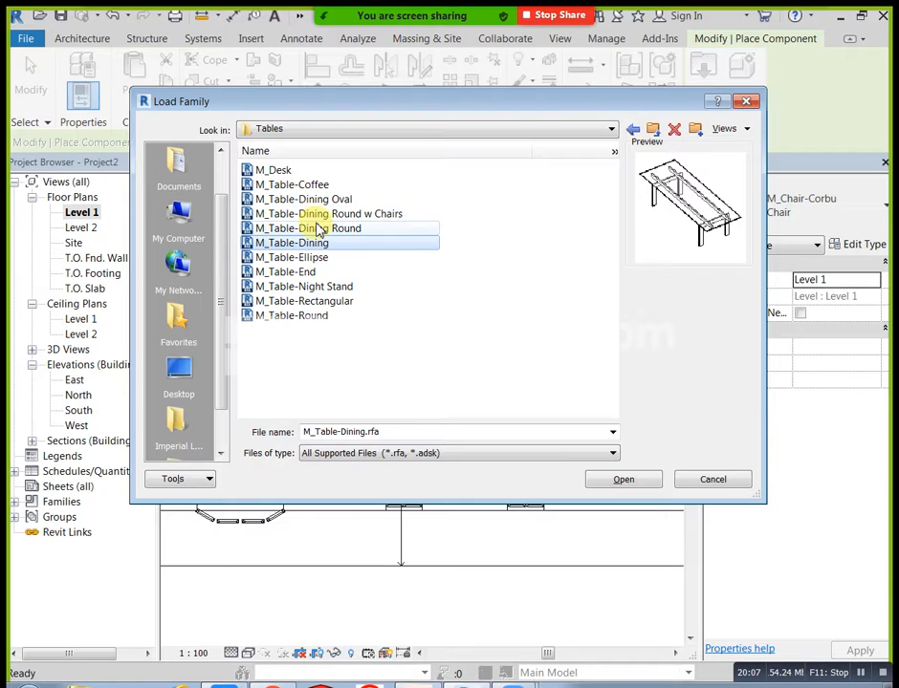
{"action": "left_click", "coordinate": [319, 229]}
{"action": "left_click", "coordinate": [309, 216]}
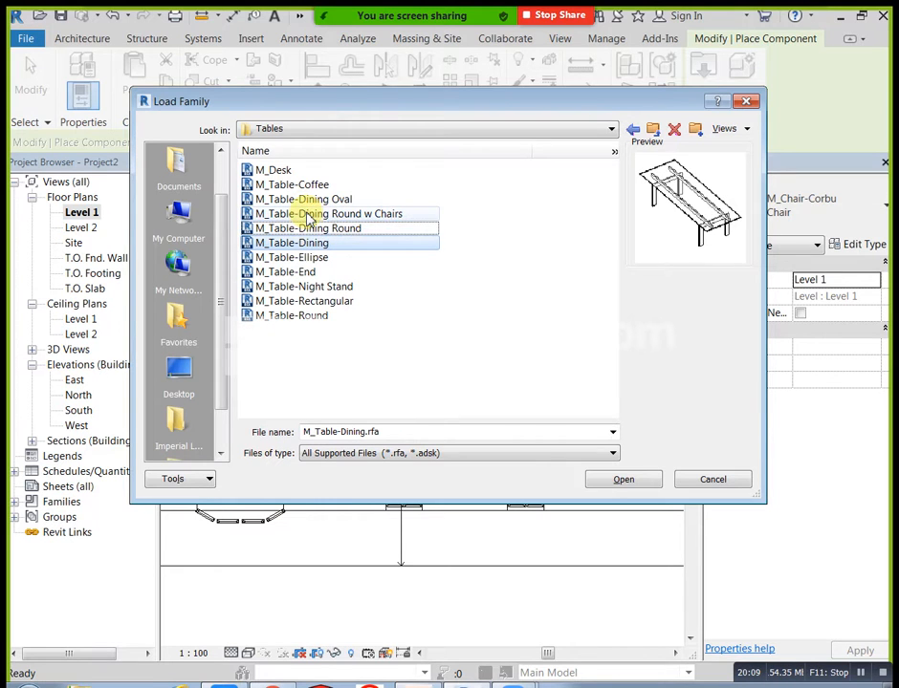
{"action": "left_click", "coordinate": [312, 219], "text": "ctrl"}
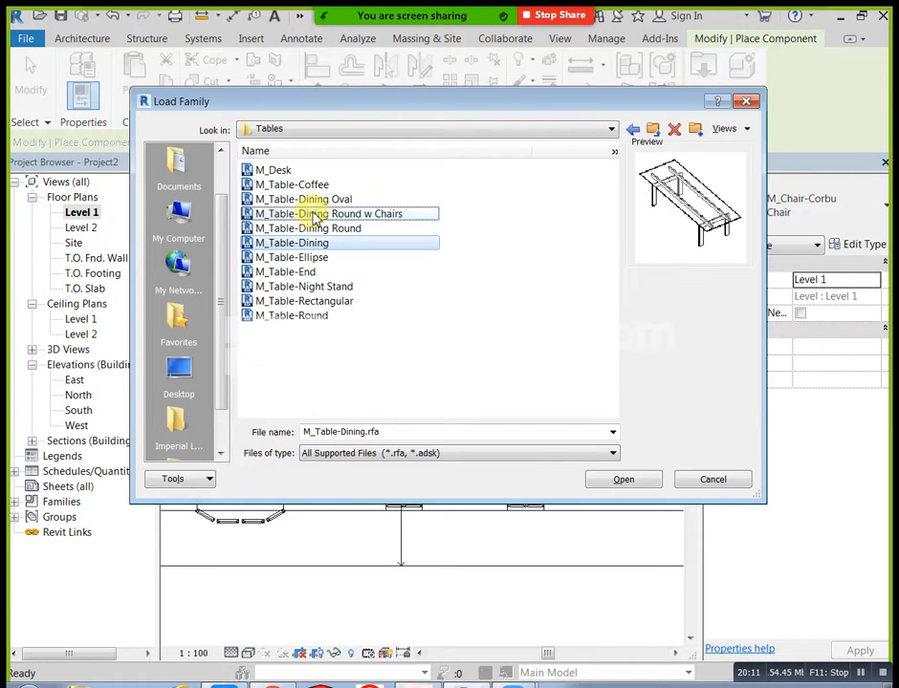
{"action": "left_click", "coordinate": [315, 218], "text": "ctrl"}
{"action": "left_click", "coordinate": [323, 200], "text": "ctrl"}
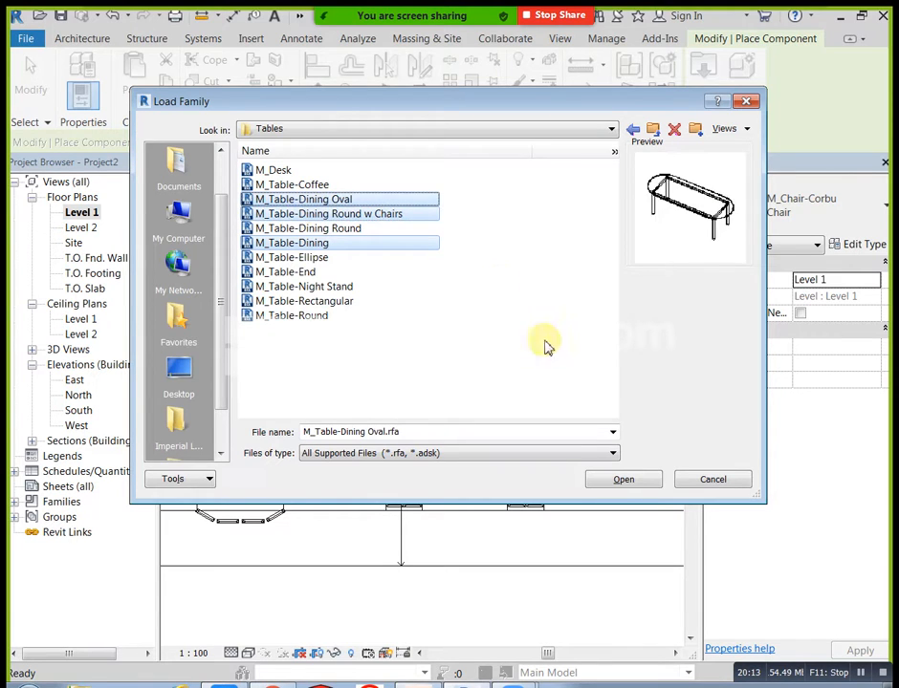
{"action": "left_click", "coordinate": [617, 480]}
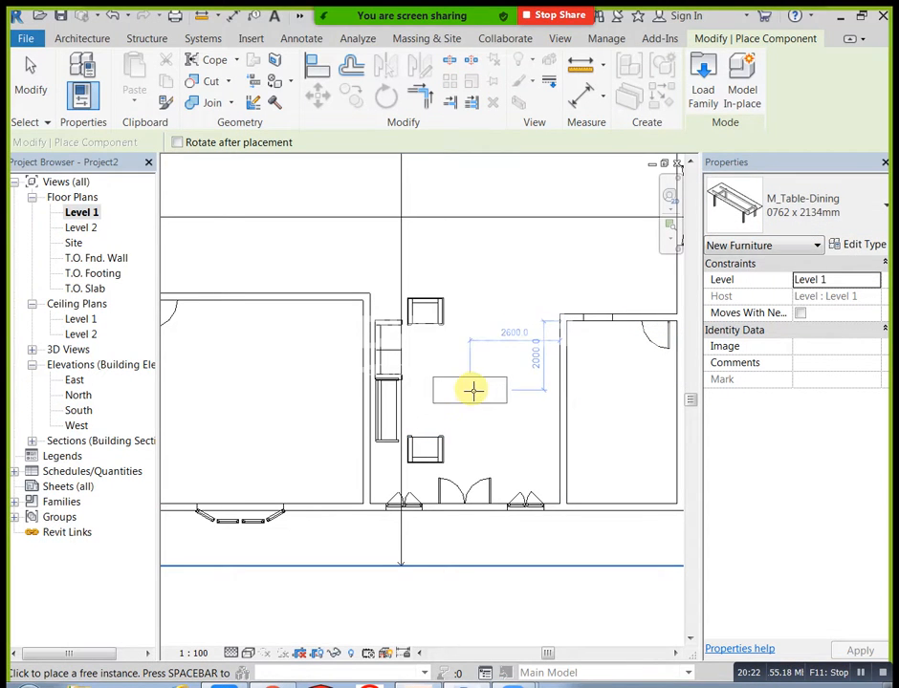
Place an M_Table-Dining 0762 x 2134mm, rotated upright, between the two armchairs beside the sofas, about 1500 mm from the hall's left wall
{"action": "key", "text": "space"}
{"action": "scroll", "coordinate": [417, 381], "scroll_direction": "up", "scroll_amount": 1}
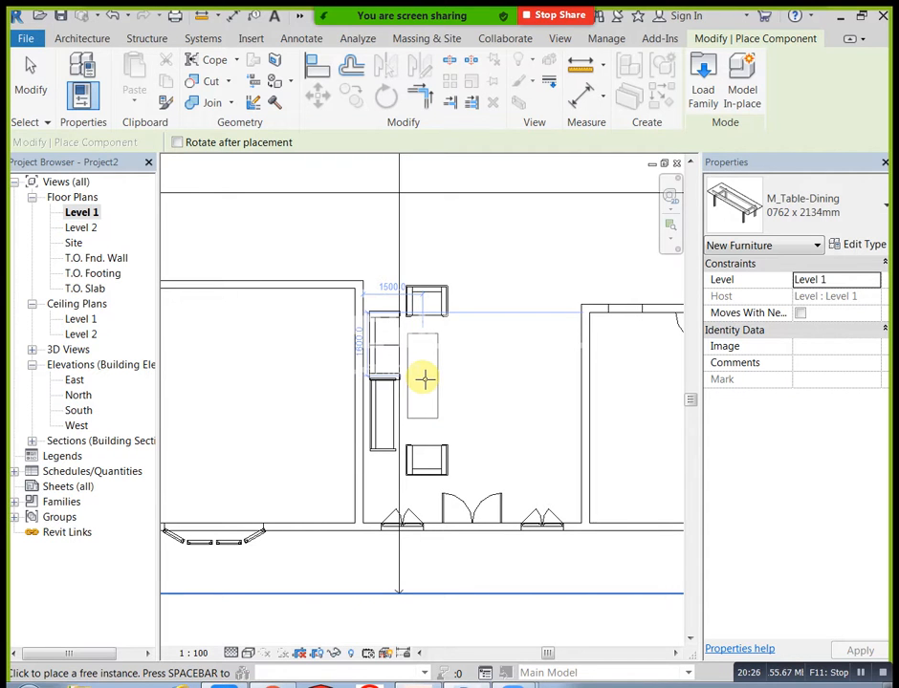
{"action": "left_click", "coordinate": [495, 397]}
{"action": "key", "text": "Escape"}
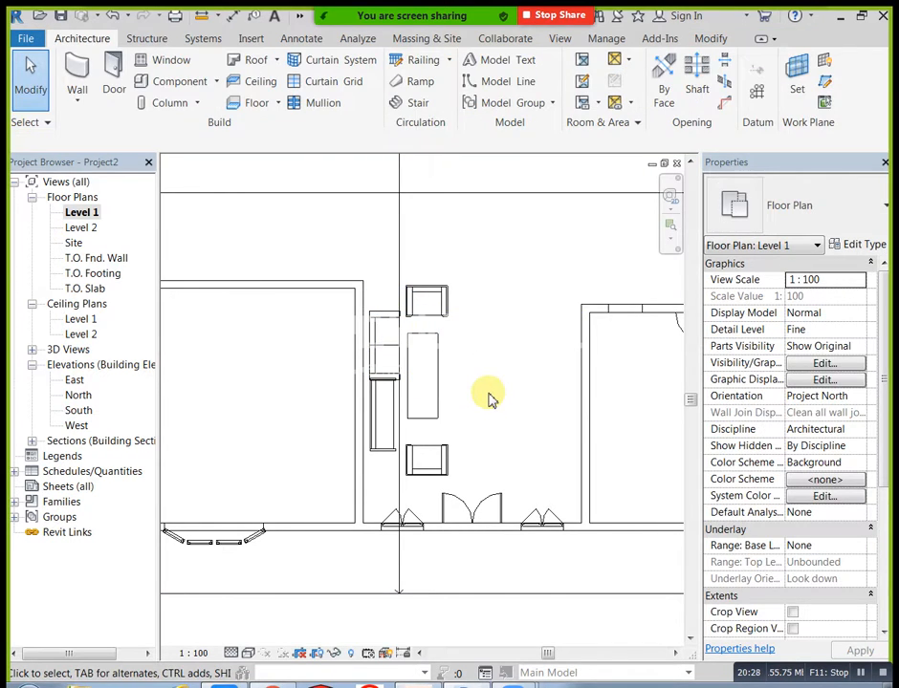
{"action": "scroll", "coordinate": [483, 399], "scroll_direction": "down", "scroll_amount": 2}
{"action": "left_click", "coordinate": [217, 86]}
{"action": "left_click", "coordinate": [197, 110]}
{"action": "left_click", "coordinate": [803, 205]}
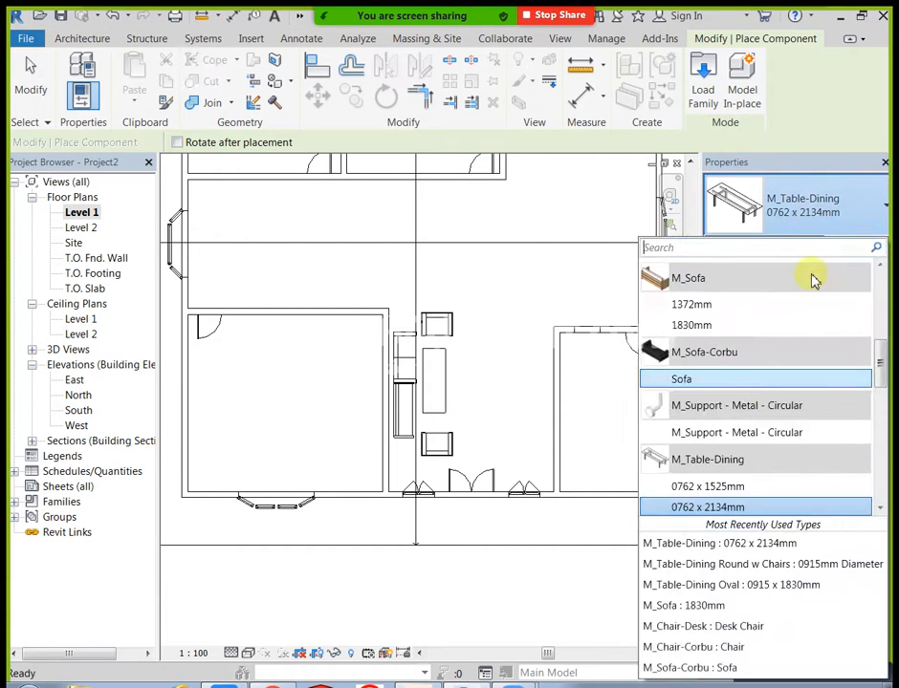
{"action": "scroll", "coordinate": [735, 423], "scroll_direction": "down", "scroll_amount": 3}
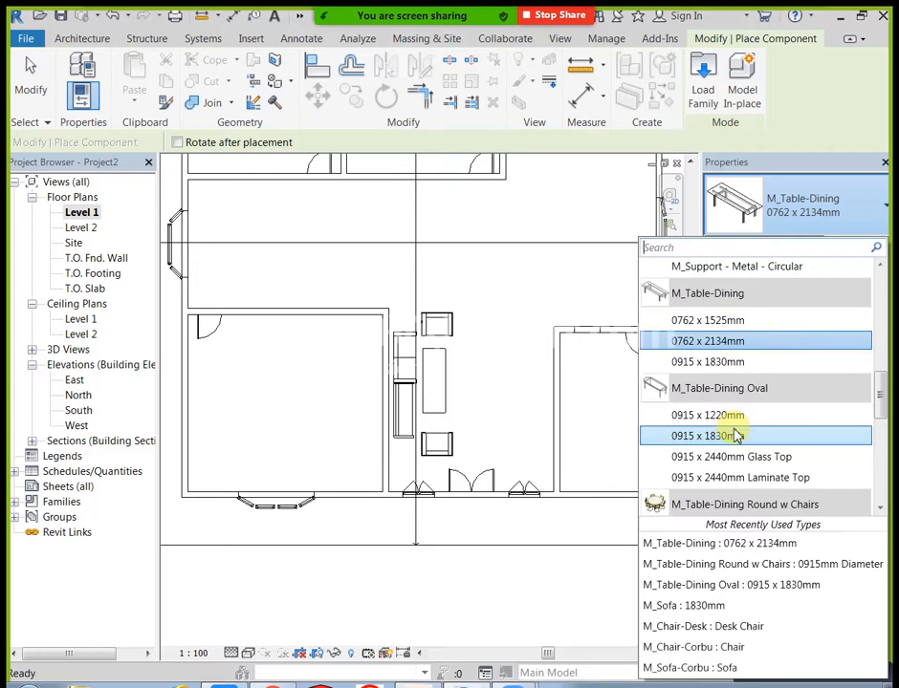
{"action": "scroll", "coordinate": [738, 435], "scroll_direction": "down", "scroll_amount": 2}
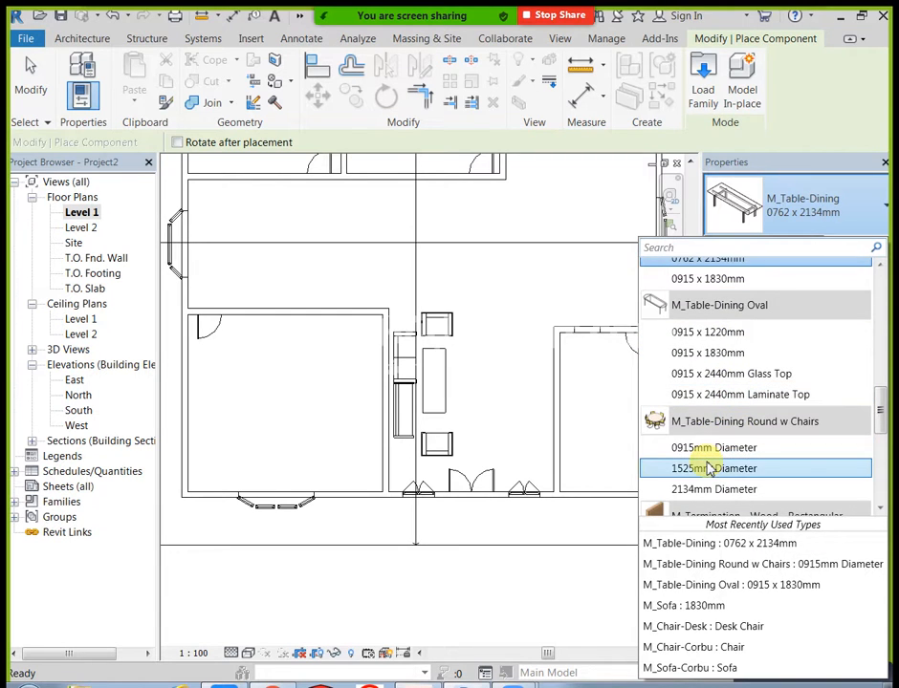
{"action": "left_click", "coordinate": [709, 468]}
{"action": "scroll", "coordinate": [527, 361], "scroll_direction": "down", "scroll_amount": 2}
{"action": "scroll", "coordinate": [523, 417], "scroll_direction": "up", "scroll_amount": 3}
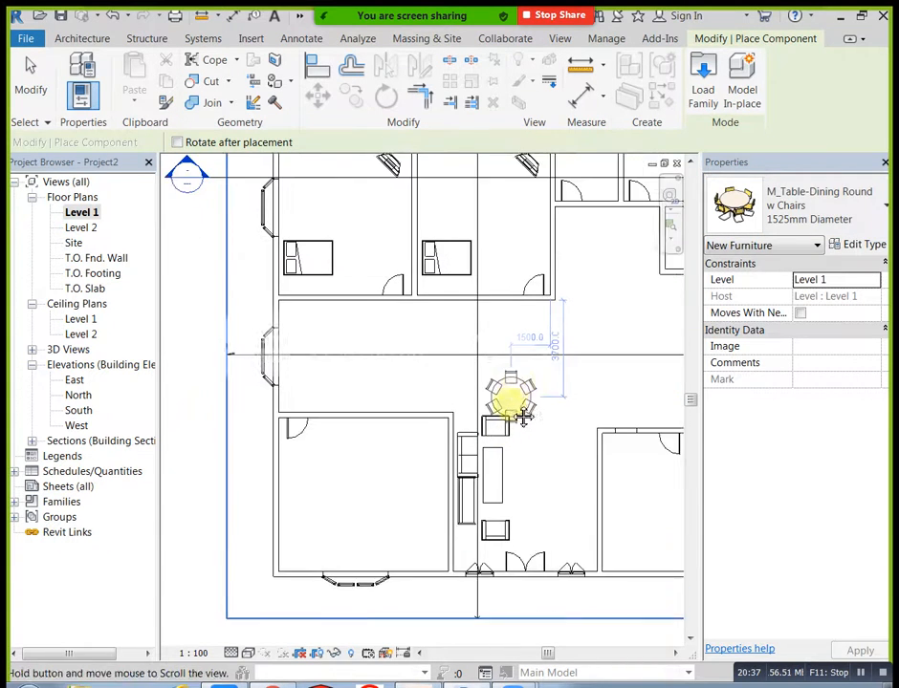
{"action": "scroll", "coordinate": [525, 402], "scroll_direction": "down", "scroll_amount": 2}
{"action": "scroll", "coordinate": [380, 379], "scroll_direction": "up", "scroll_amount": 2}
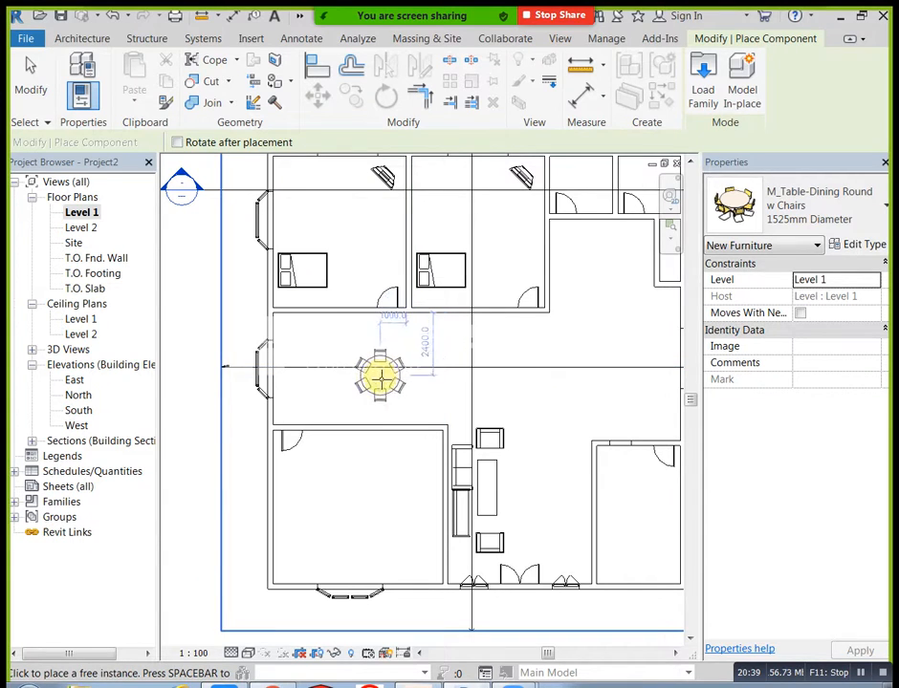
{"action": "middle_click_drag", "start_coordinate": [548, 422], "coordinate": [446, 413]}
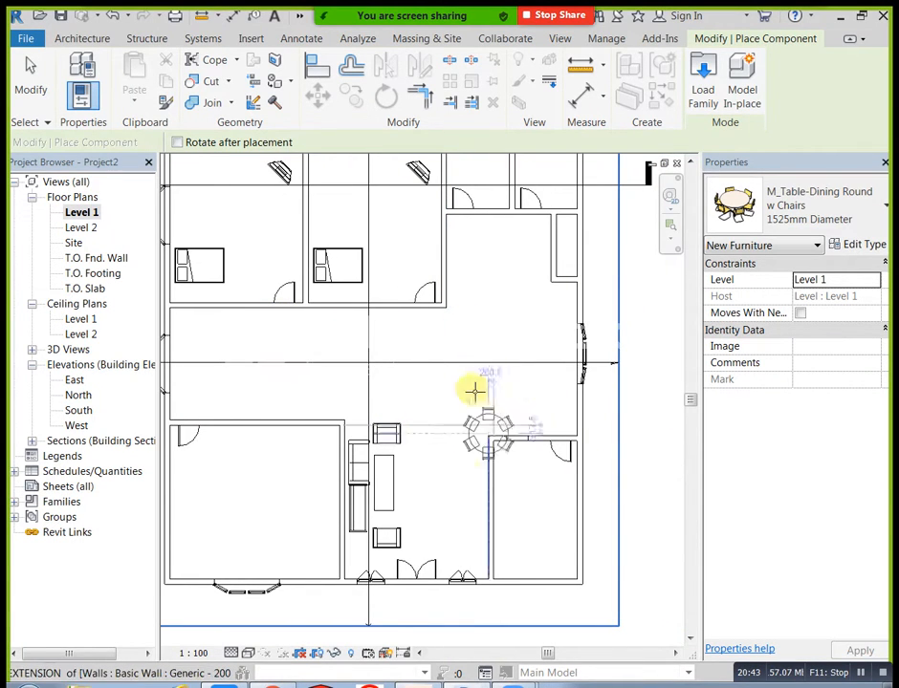
{"action": "key", "text": "Escape"}
Open the 3D view and examine the sofas, armchairs and dining table in the entrance hall
{"action": "middle_click_drag", "start_coordinate": [387, 419], "coordinate": [435, 432]}
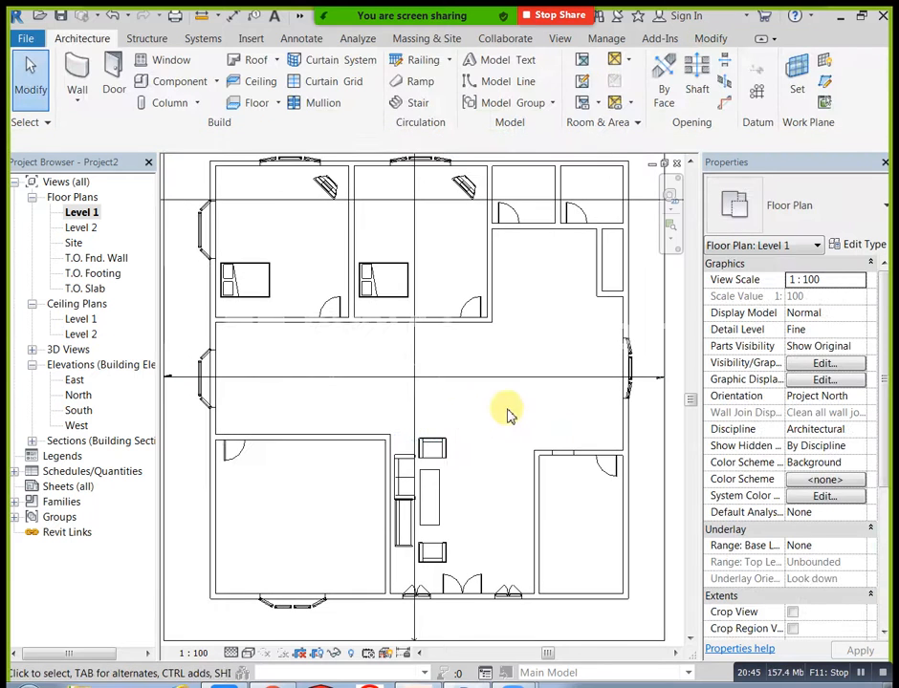
{"action": "middle_click_drag", "start_coordinate": [507, 410], "coordinate": [502, 418]}
{"action": "middle_click_drag", "start_coordinate": [387, 388], "coordinate": [412, 382]}
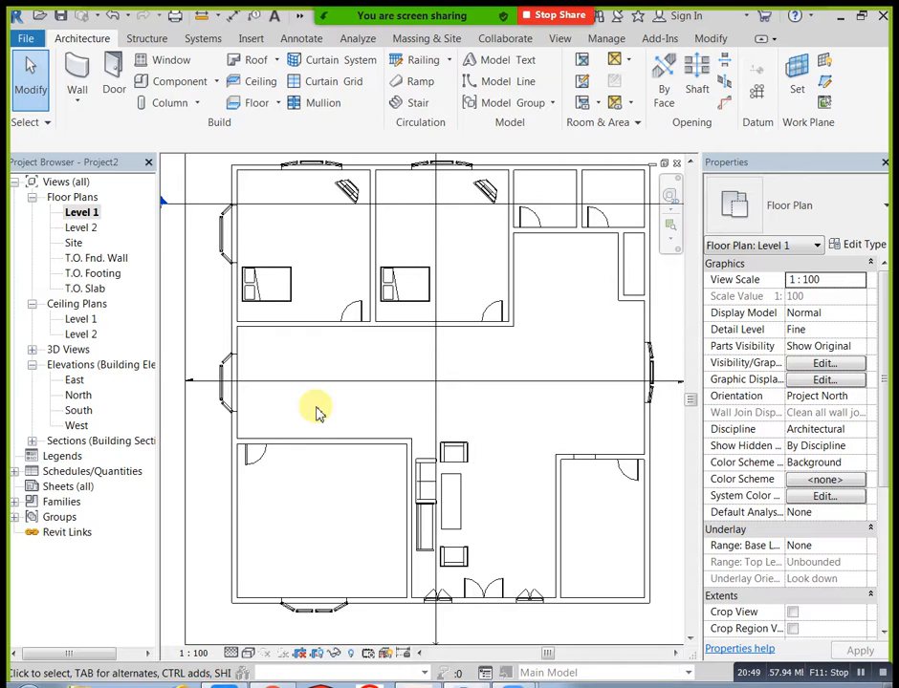
{"action": "scroll", "coordinate": [411, 399], "scroll_direction": "down", "scroll_amount": 1}
{"action": "scroll", "coordinate": [435, 395], "scroll_direction": "down", "scroll_amount": 1}
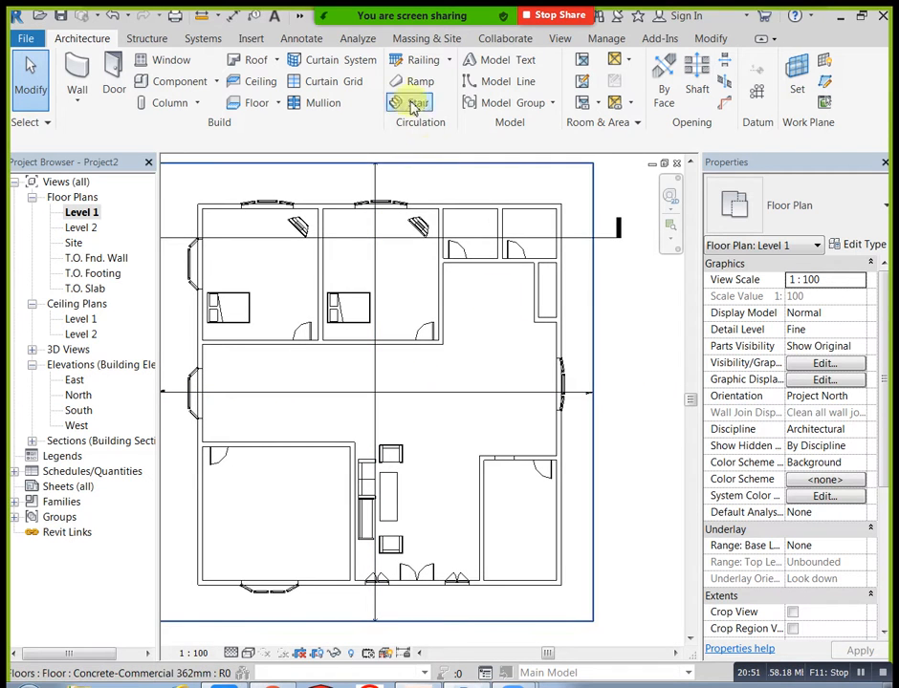
{"action": "left_click", "coordinate": [301, 19]}
{"action": "left_click", "coordinate": [304, 38]}
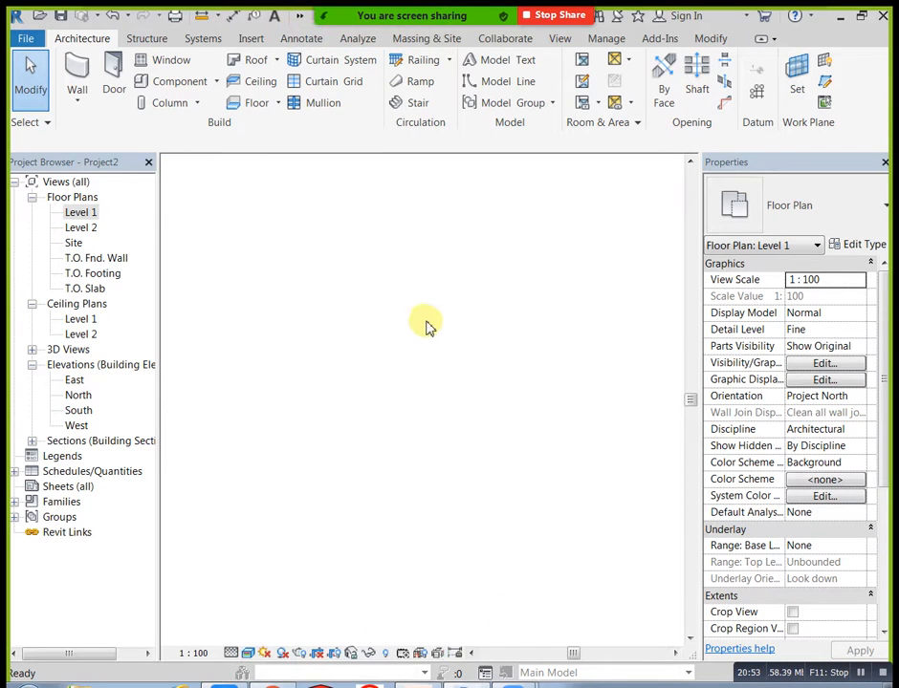
{"action": "scroll", "coordinate": [438, 362], "scroll_direction": "down", "scroll_amount": 4}
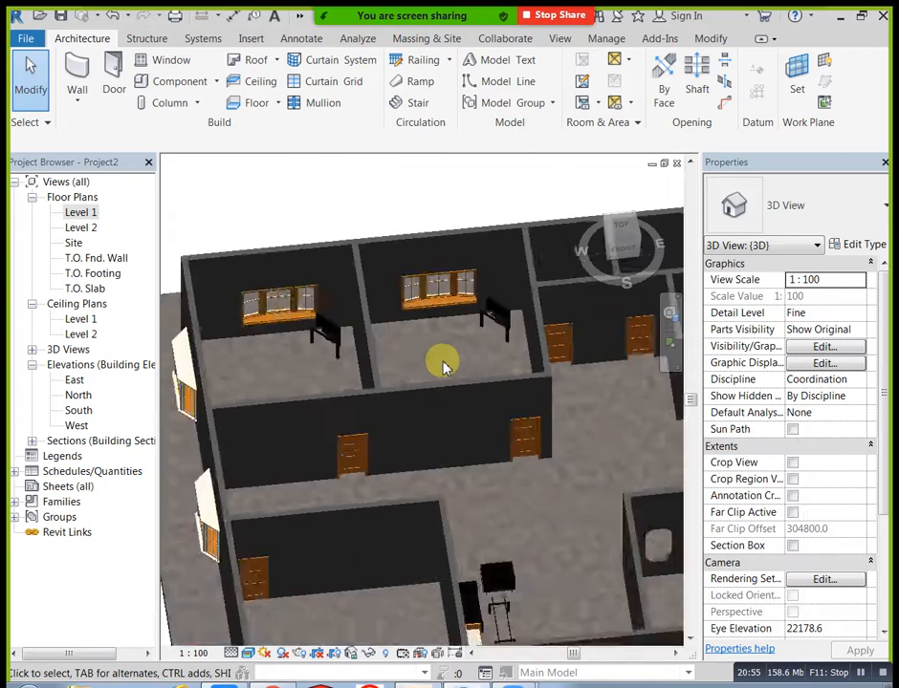
{"action": "middle_click_drag", "start_coordinate": [502, 474], "coordinate": [457, 462], "text": "shift"}
{"action": "scroll", "coordinate": [382, 442], "scroll_direction": "up", "scroll_amount": 4}
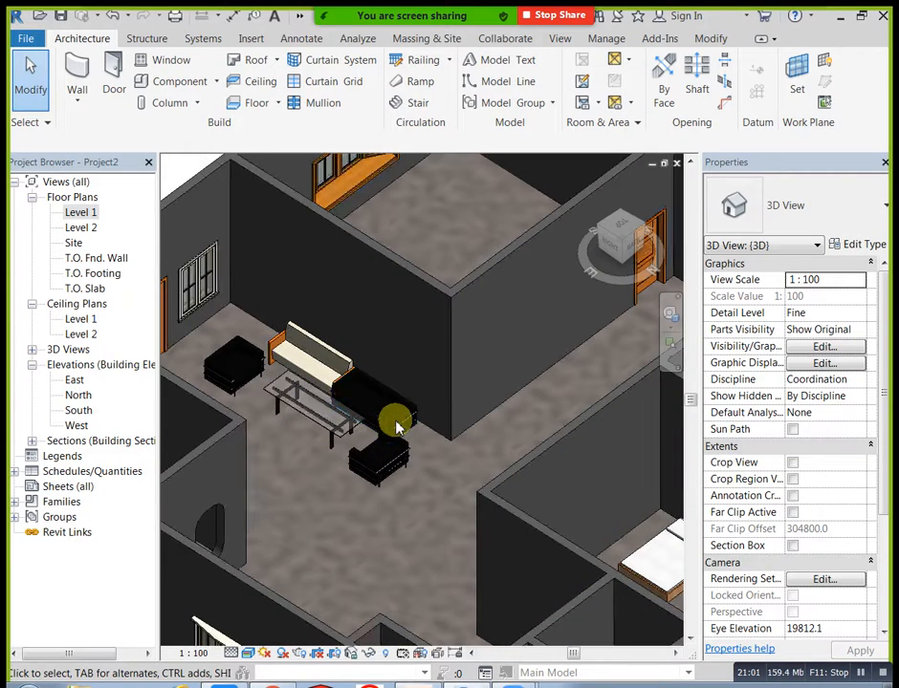
Change the black M_Sofa-Corbu beside the dining table to the M_Sofa 1372mm type
{"action": "left_click", "coordinate": [395, 422]}
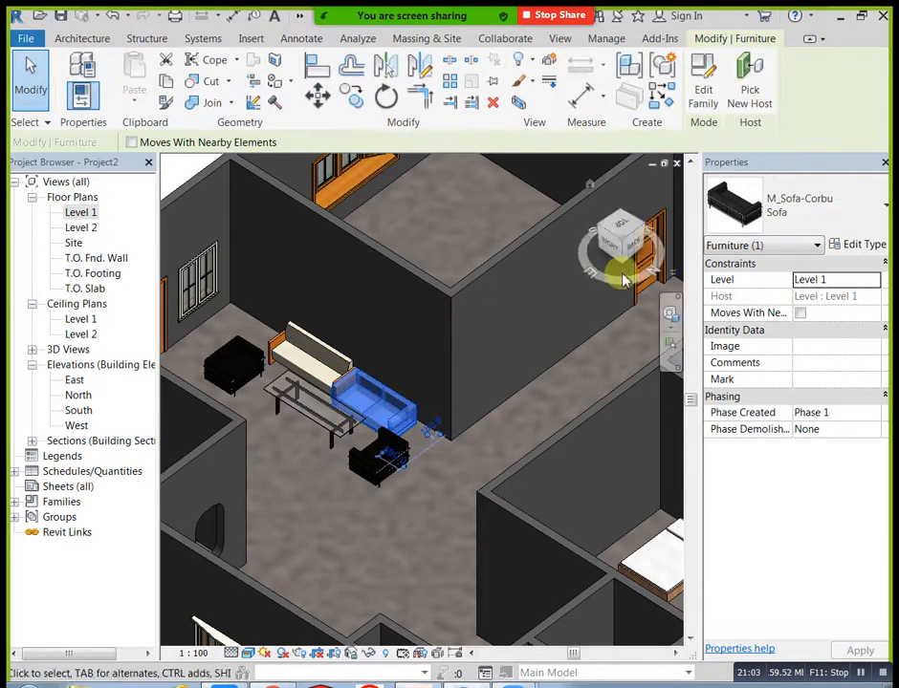
{"action": "left_click", "coordinate": [783, 236]}
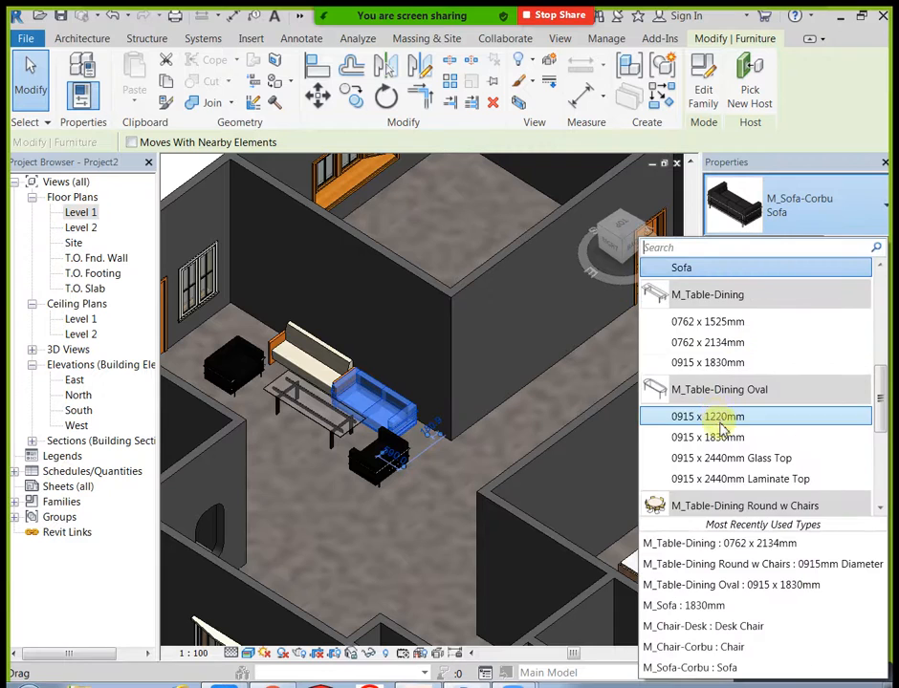
{"action": "scroll", "coordinate": [723, 430], "scroll_direction": "down", "scroll_amount": 1}
{"action": "scroll", "coordinate": [723, 436], "scroll_direction": "down", "scroll_amount": 3}
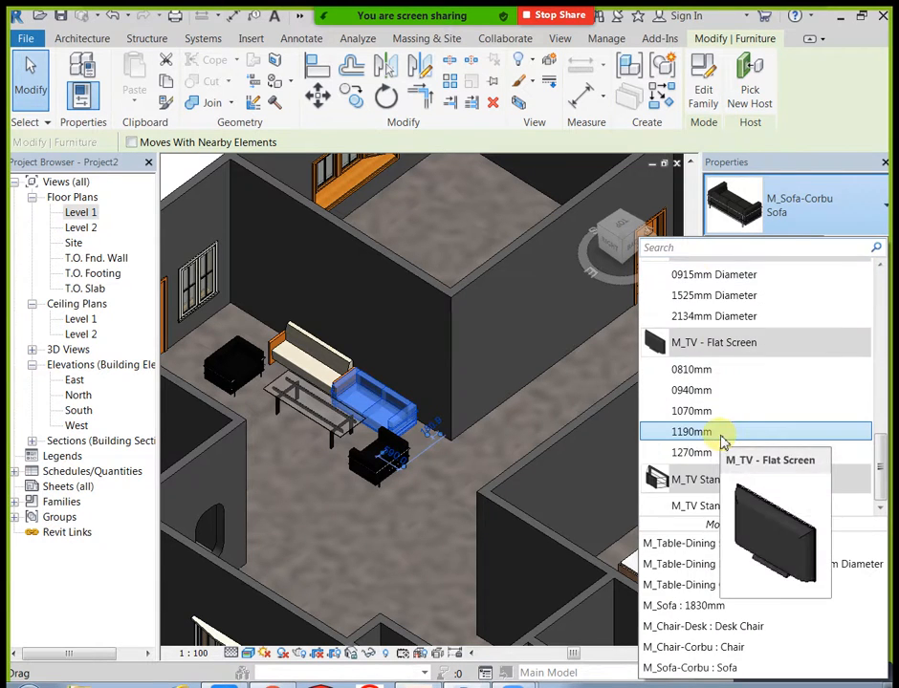
{"action": "scroll", "coordinate": [725, 435], "scroll_direction": "up", "scroll_amount": 5}
{"action": "scroll", "coordinate": [726, 436], "scroll_direction": "up", "scroll_amount": 2}
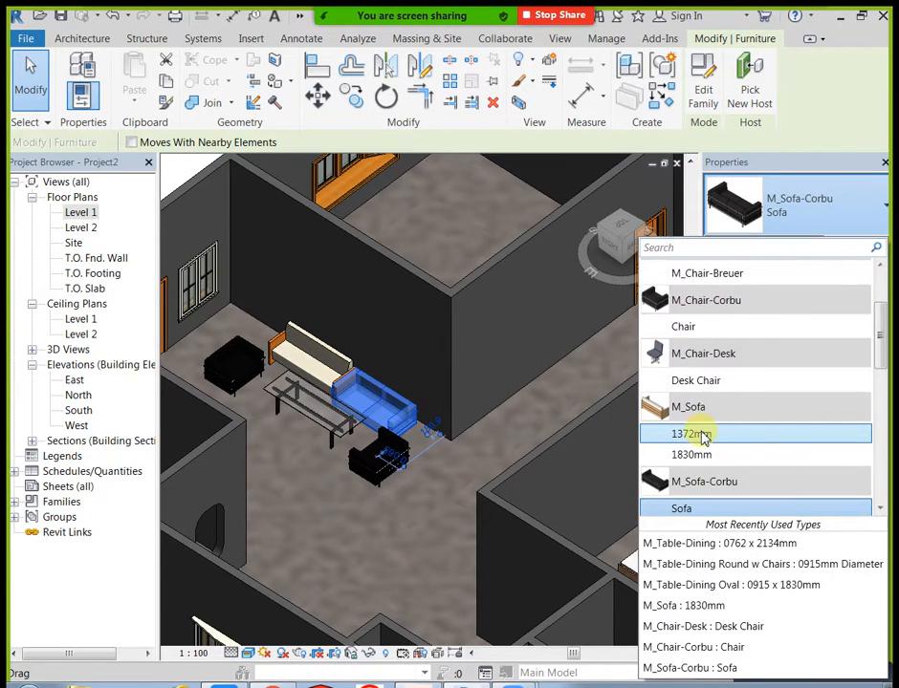
{"action": "left_click", "coordinate": [703, 435]}
{"action": "key", "text": "Escape"}
Inspect the matching sofas and the house interior in 3D from several sides, and reopen the Level 1 floor plan
{"action": "middle_click_drag", "start_coordinate": [351, 428], "coordinate": [490, 421], "text": "shift"}
{"action": "middle_click_drag", "start_coordinate": [359, 427], "coordinate": [613, 520], "text": "shift"}
{"action": "scroll", "coordinate": [506, 411], "scroll_direction": "down", "scroll_amount": 2}
{"action": "middle_click_drag", "start_coordinate": [505, 407], "coordinate": [577, 411], "text": "shift"}
{"action": "left_click", "coordinate": [84, 213]}
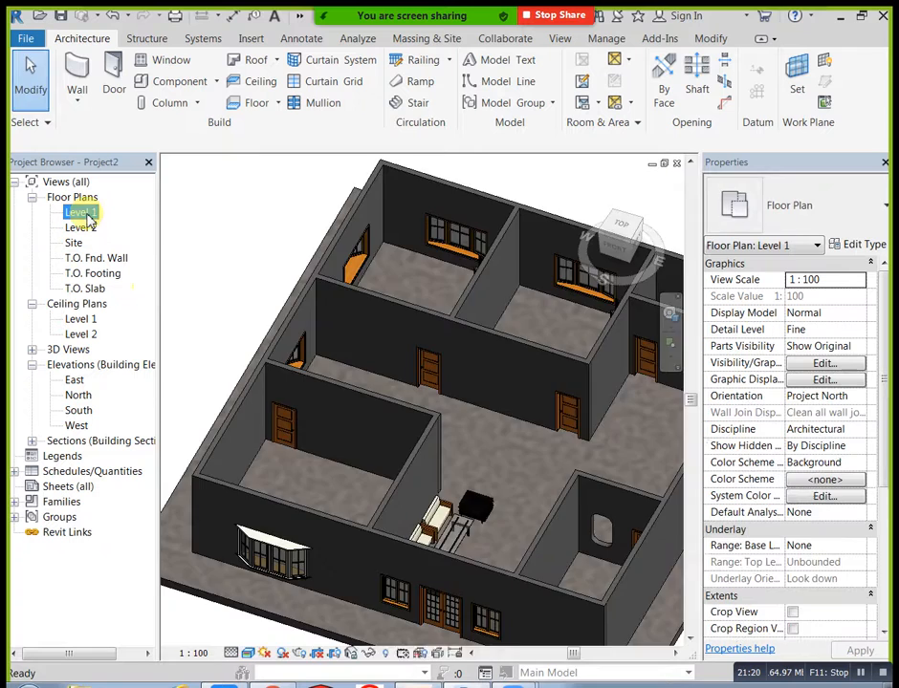
{"action": "double_click", "coordinate": [84, 213]}
{"action": "scroll", "coordinate": [331, 297], "scroll_direction": "down", "scroll_amount": 2}
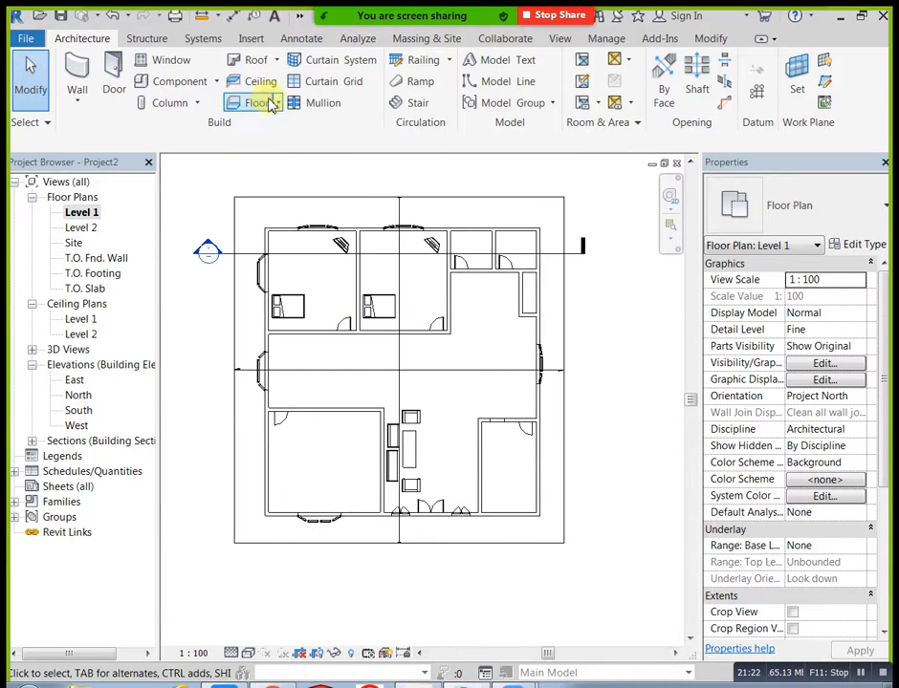
Start placing a component and browse the US Metric family library, including its Furniture System folder, for further families to load
{"action": "left_click", "coordinate": [218, 83]}
{"action": "left_click", "coordinate": [213, 106]}
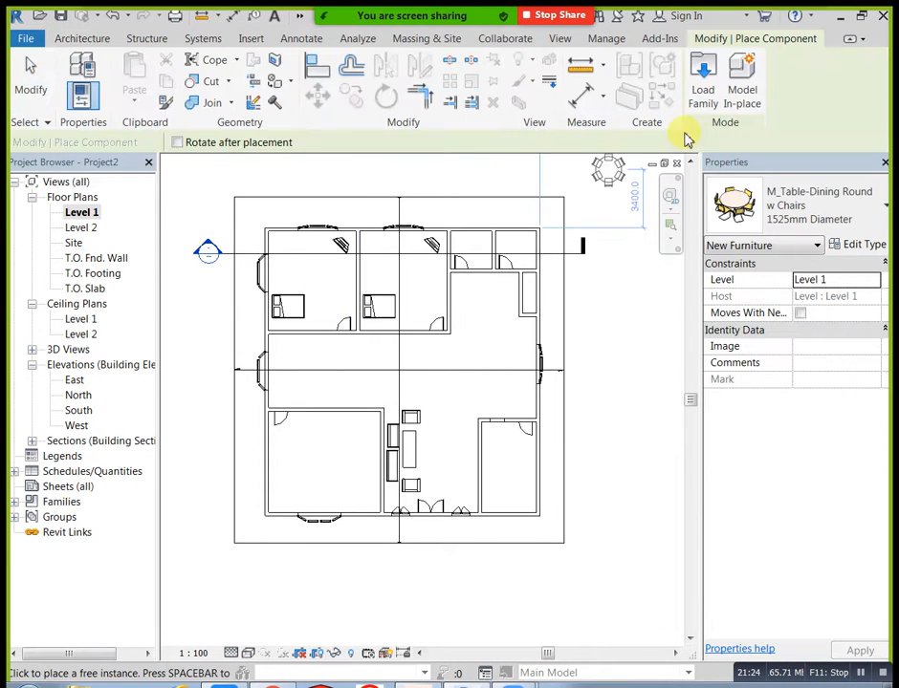
{"action": "left_click", "coordinate": [704, 88]}
{"action": "left_click", "coordinate": [653, 132]}
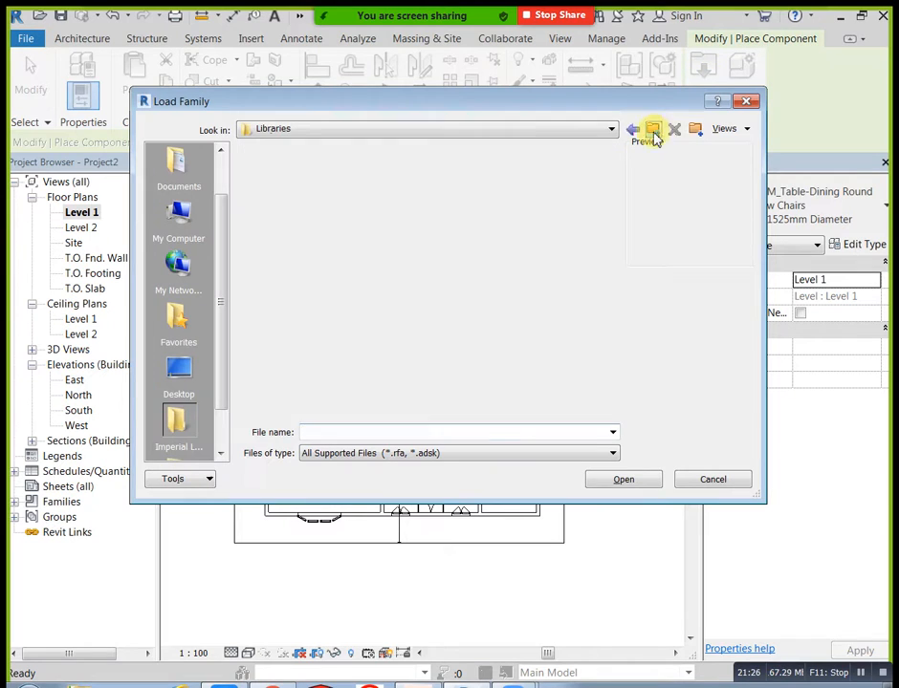
{"action": "double_click", "coordinate": [330, 199]}
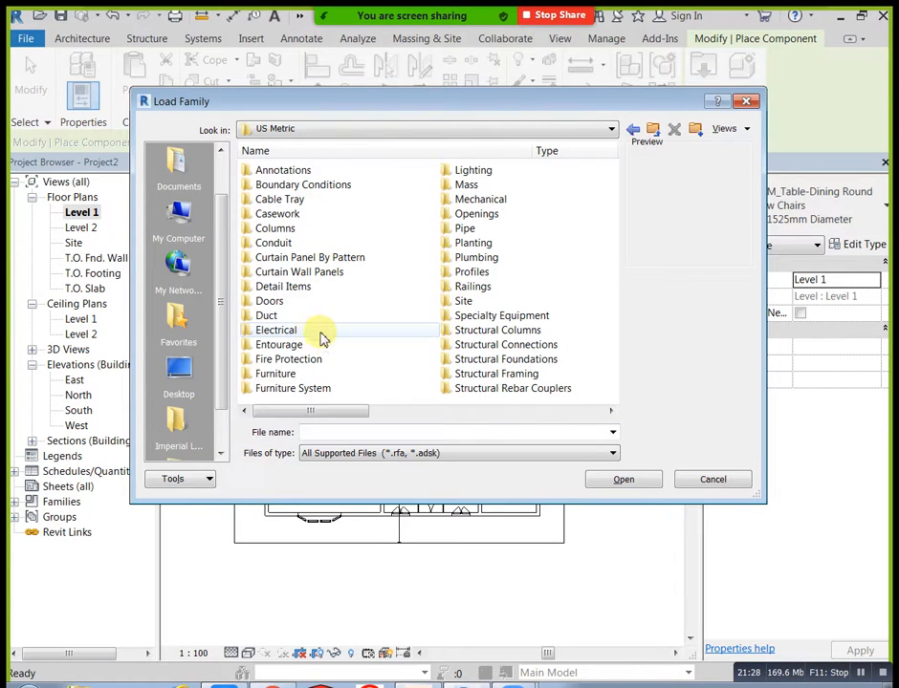
{"action": "double_click", "coordinate": [299, 387]}
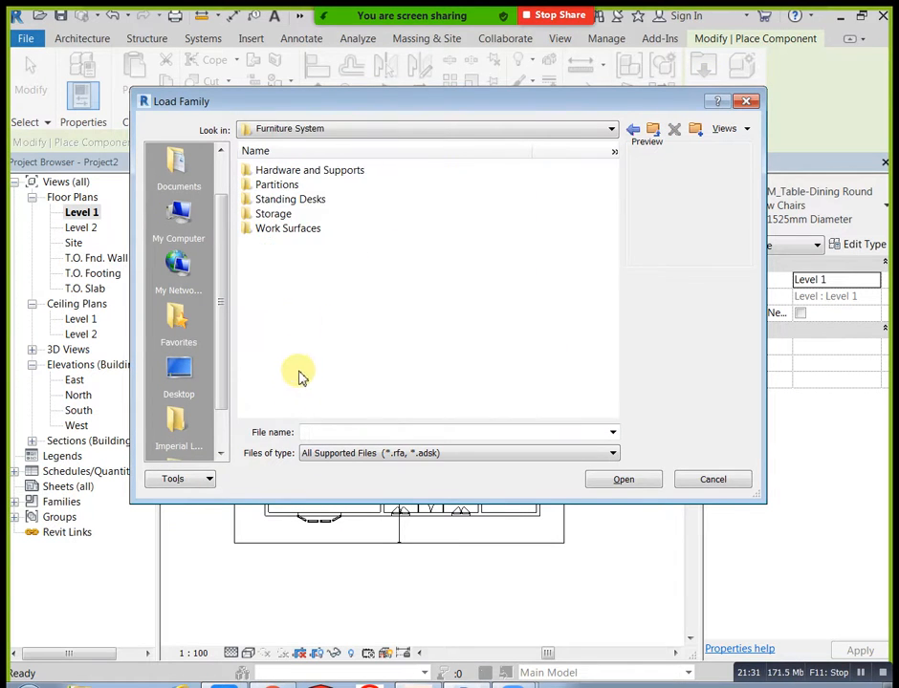
{"action": "left_click", "coordinate": [654, 133]}
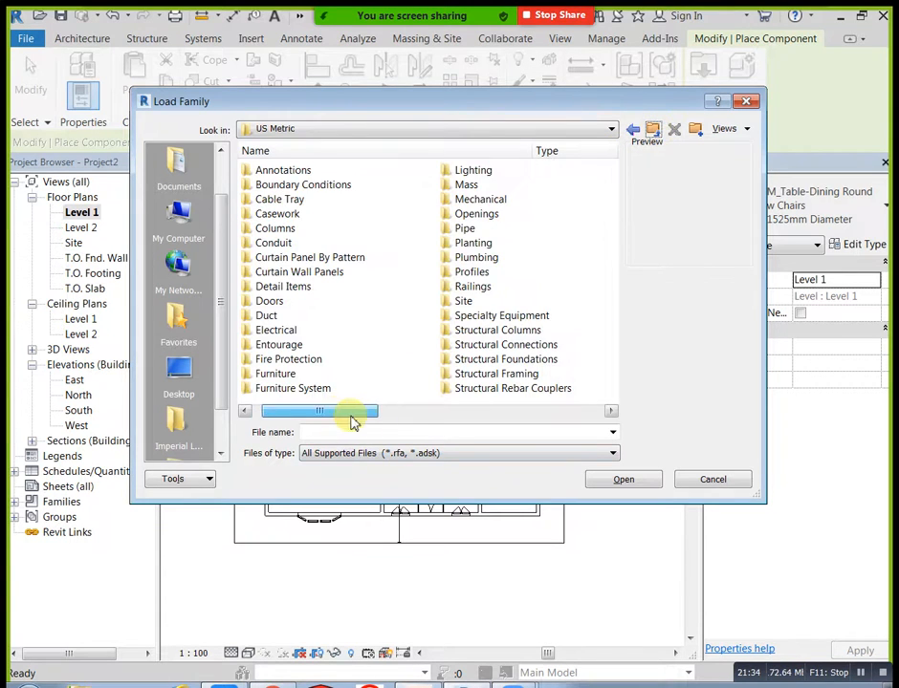
{"action": "left_click_drag", "start_coordinate": [351, 419], "coordinate": [474, 426]}
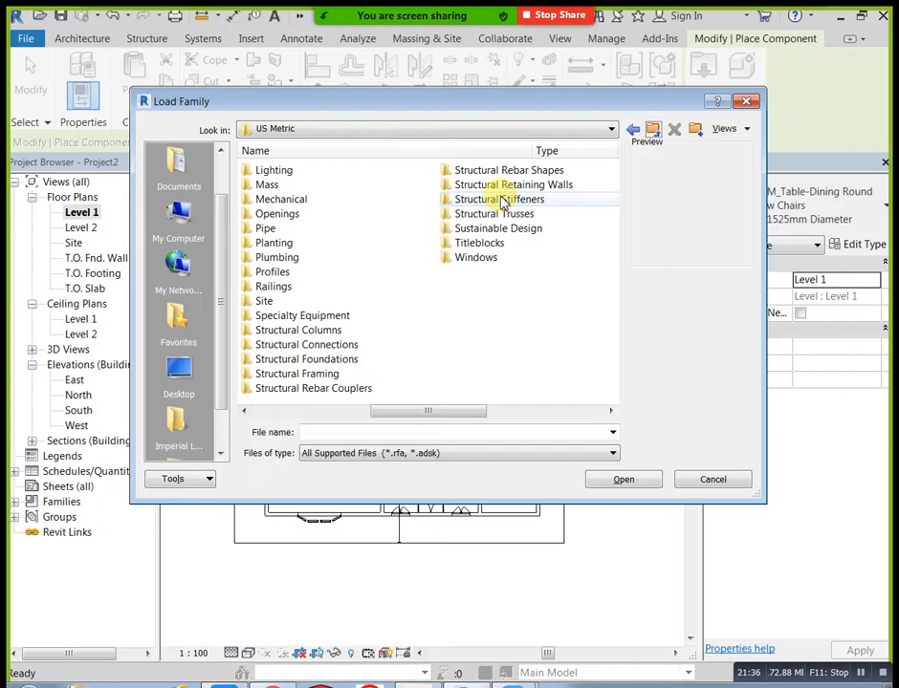
{"action": "left_click_drag", "start_coordinate": [395, 417], "coordinate": [289, 421]}
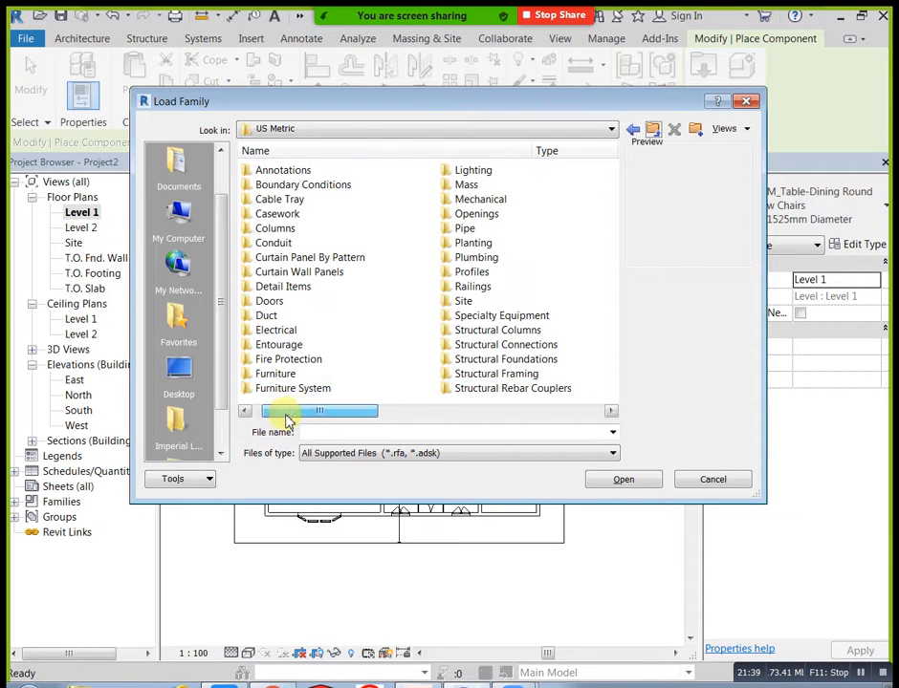
Load all six Entourage families: M_RPC Beetle, Chair, Female, Male, Notebook Computer and Picture Frame
{"action": "double_click", "coordinate": [287, 346]}
{"action": "left_click", "coordinate": [288, 172]}
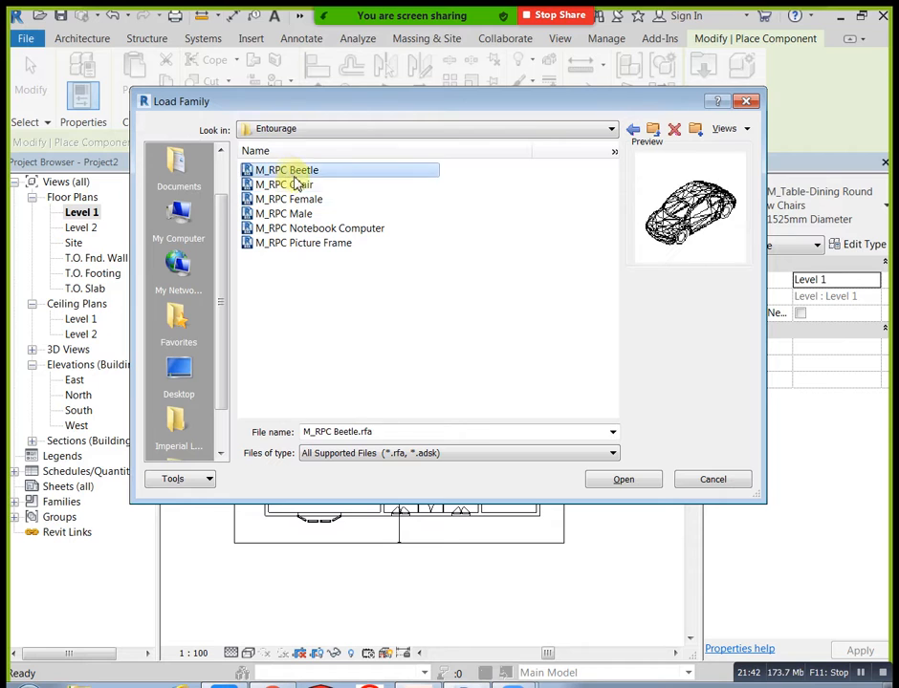
{"action": "left_click", "coordinate": [300, 186]}
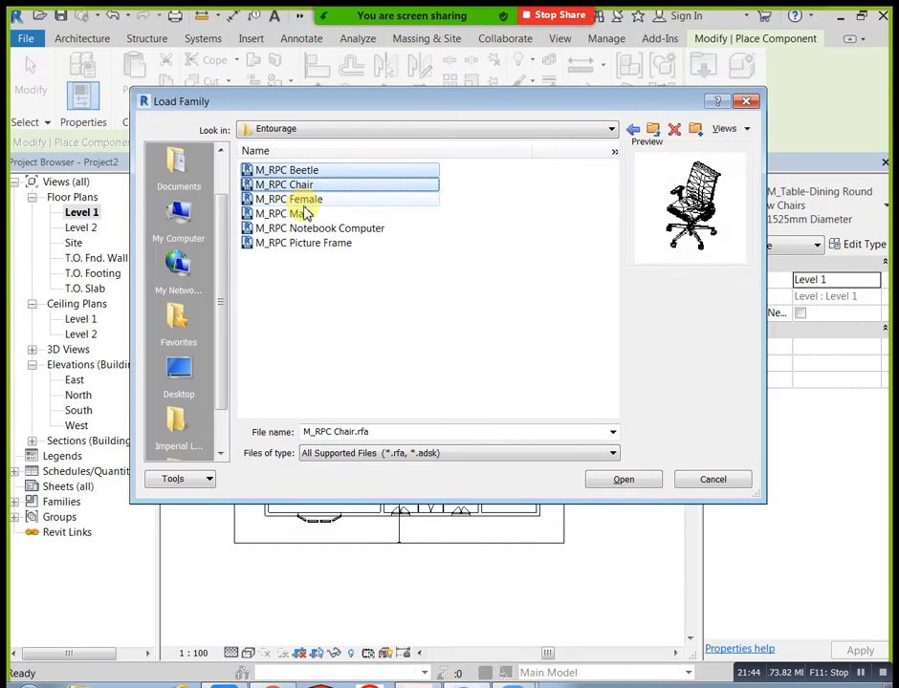
{"action": "left_click", "coordinate": [304, 200], "text": "ctrl"}
{"action": "left_click", "coordinate": [304, 214], "text": "ctrl"}
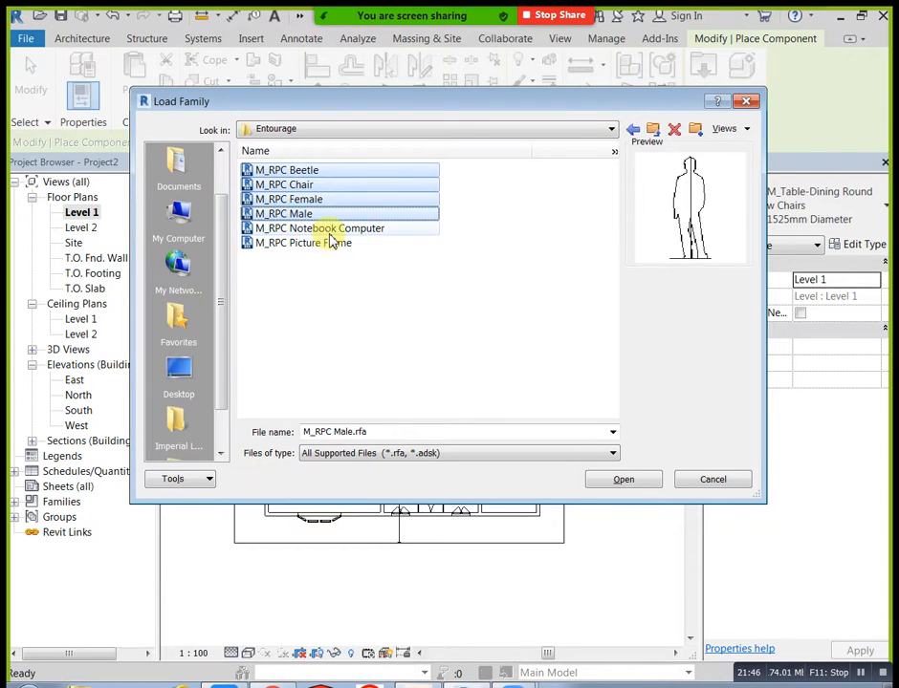
{"action": "left_click", "coordinate": [329, 230], "text": "ctrl"}
{"action": "left_click", "coordinate": [335, 246], "text": "ctrl"}
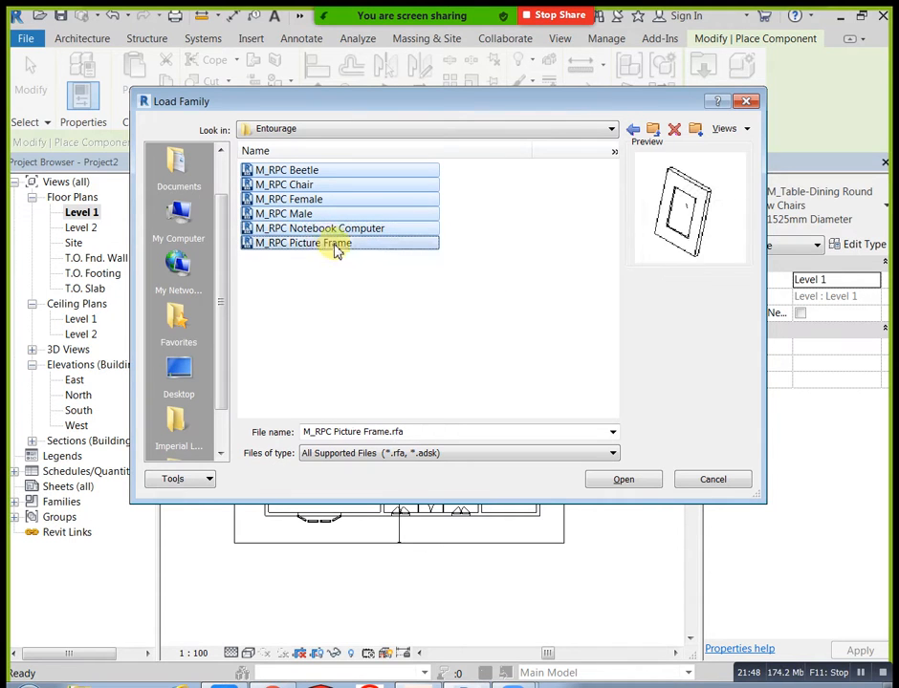
{"action": "left_click", "coordinate": [635, 478]}
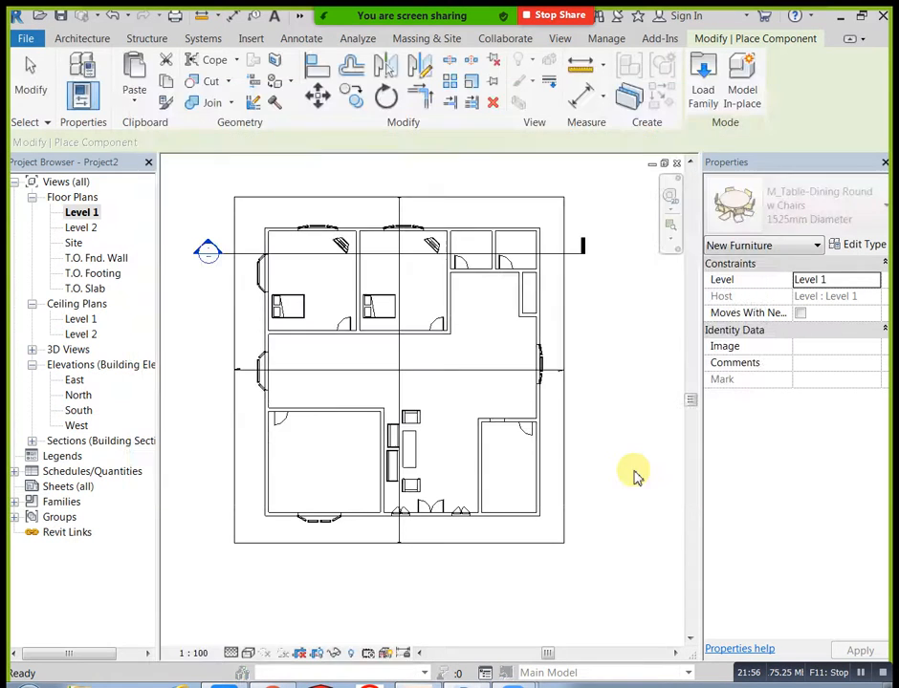
Place two M_RPC Male figures of type Jay above the bed in the upper-left bedroom
{"action": "left_click", "coordinate": [798, 205]}
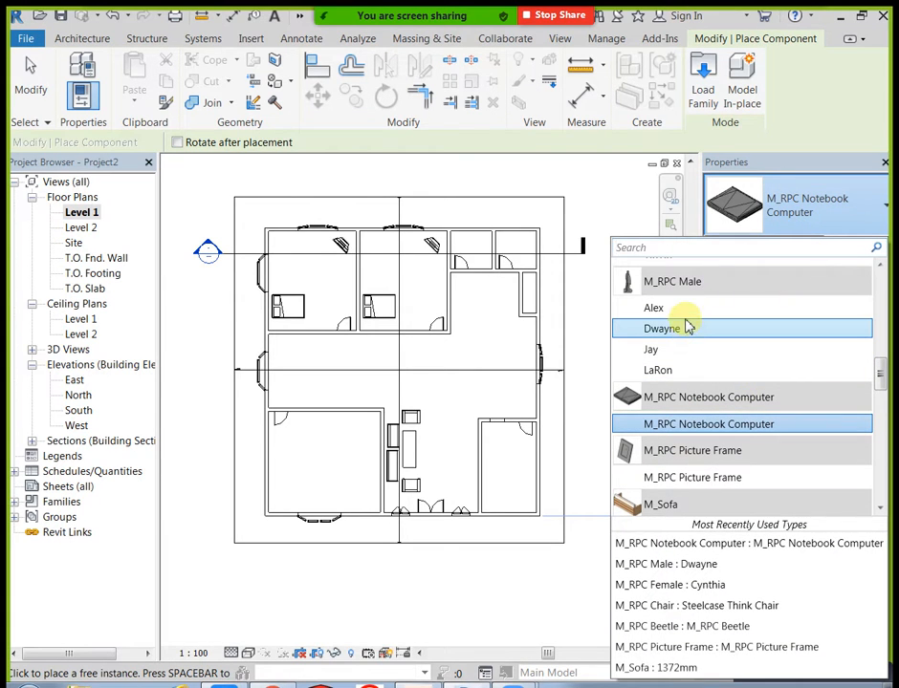
{"action": "left_click", "coordinate": [675, 352]}
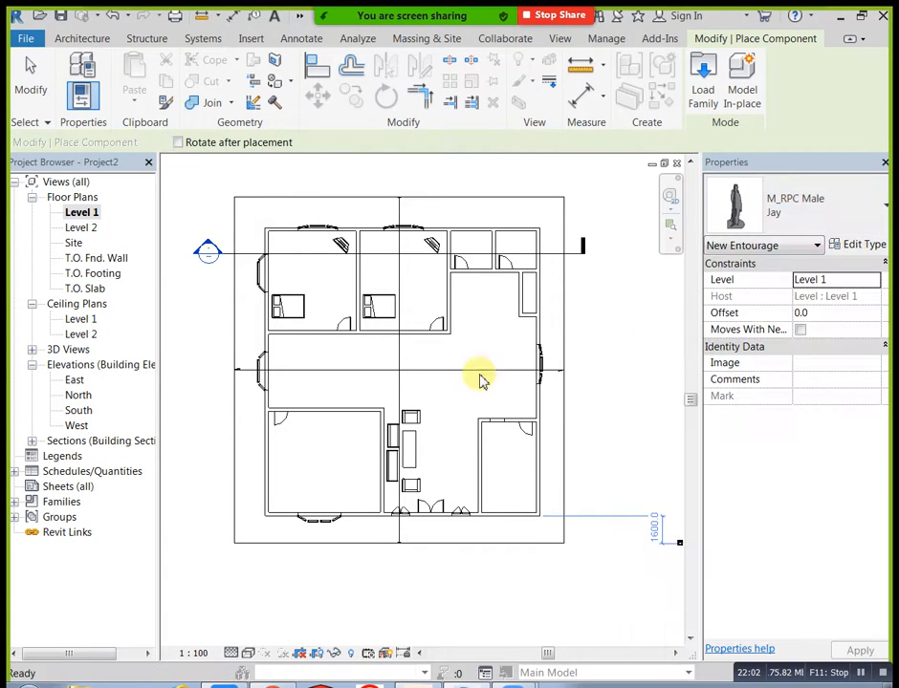
{"action": "scroll", "coordinate": [325, 306], "scroll_direction": "up", "scroll_amount": 4}
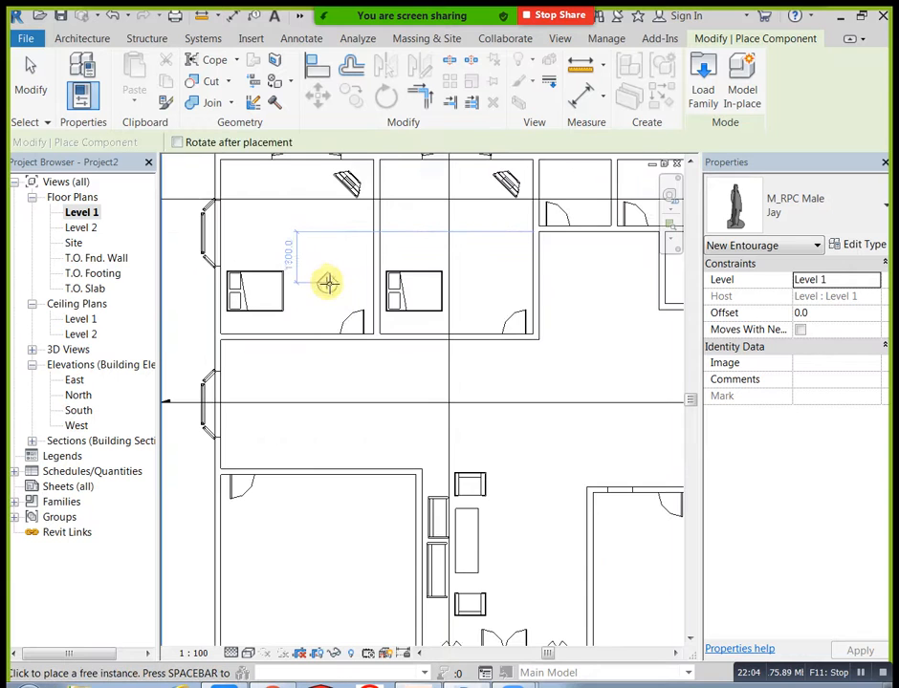
{"action": "left_click", "coordinate": [273, 247]}
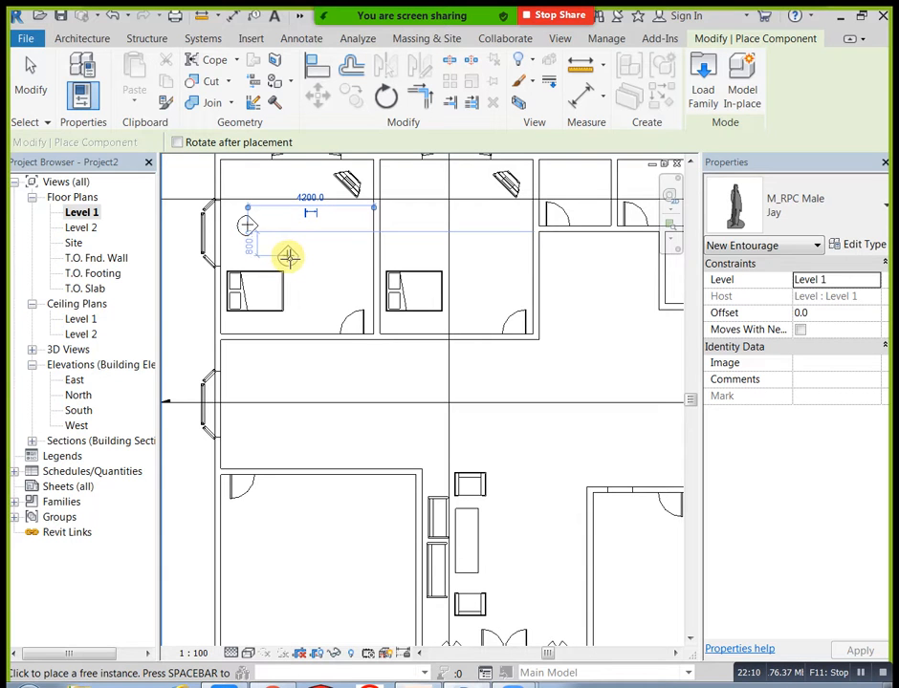
{"action": "left_click", "coordinate": [280, 254]}
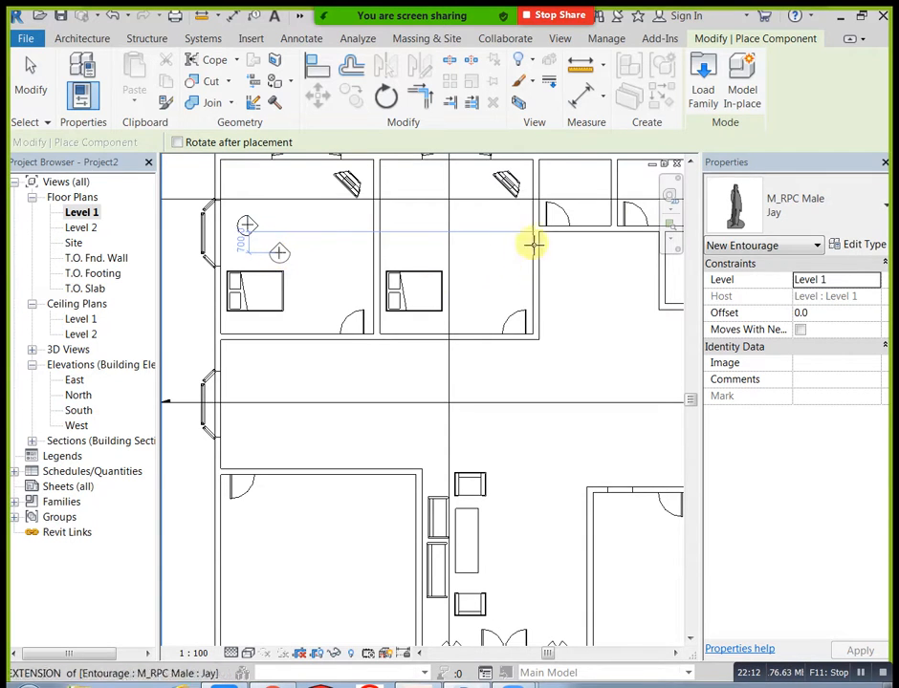
Place four M_RPC Female figures of type Lisa: one in the upper-left bedroom, two in the neighbouring bedroom and one in the open hall
{"action": "left_click", "coordinate": [794, 239]}
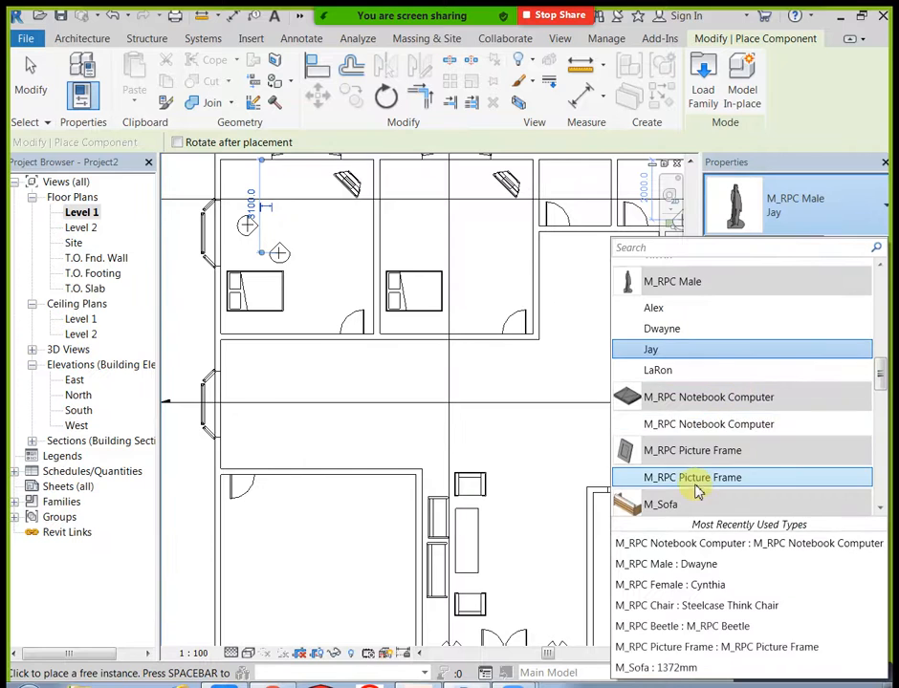
{"action": "scroll", "coordinate": [689, 400], "scroll_direction": "up", "scroll_amount": 2}
{"action": "scroll", "coordinate": [681, 354], "scroll_direction": "up", "scroll_amount": 1}
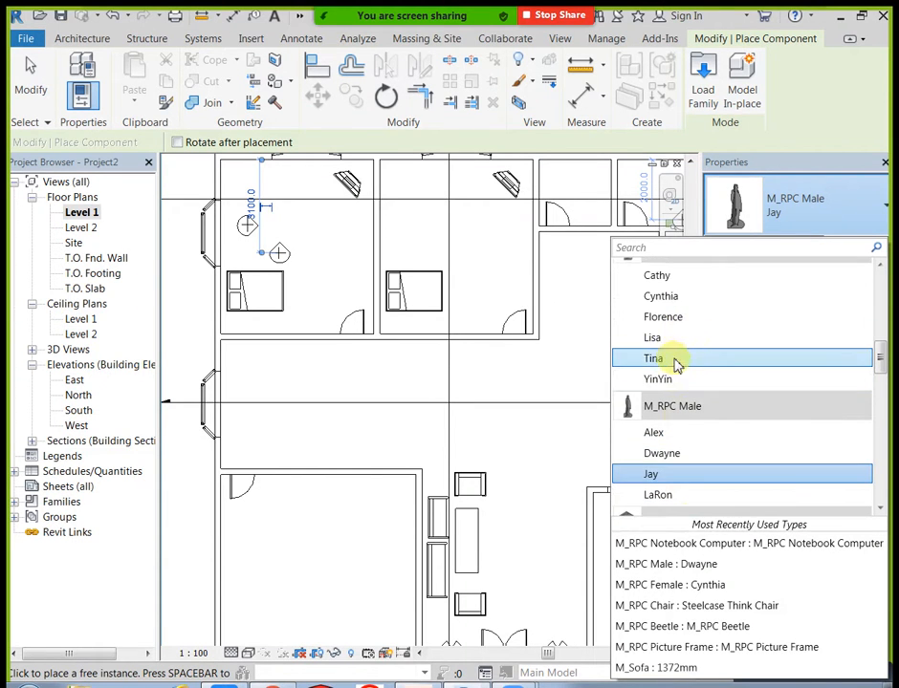
{"action": "left_click", "coordinate": [674, 339]}
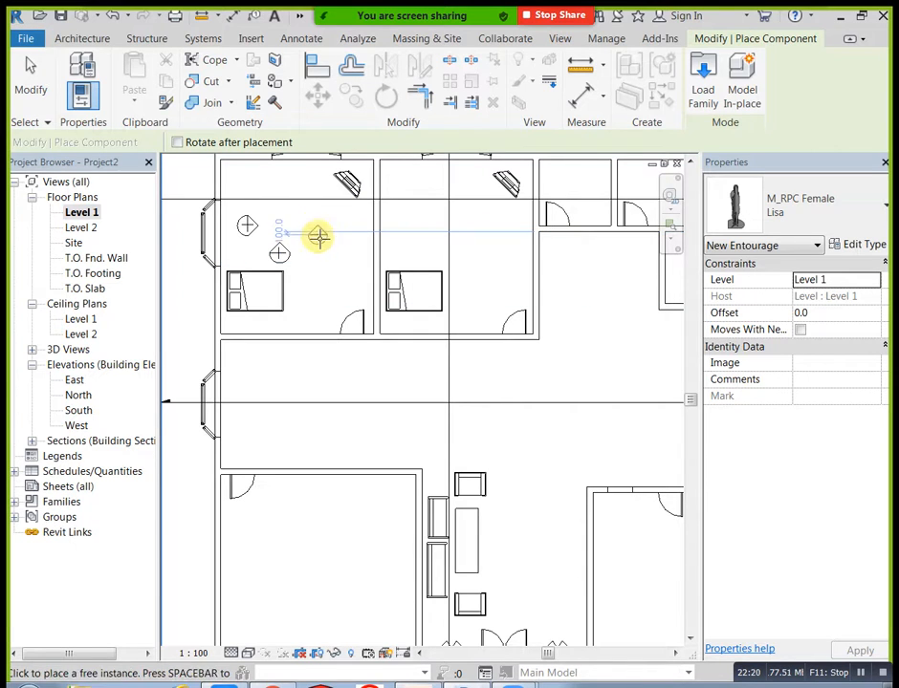
{"action": "left_click", "coordinate": [325, 244]}
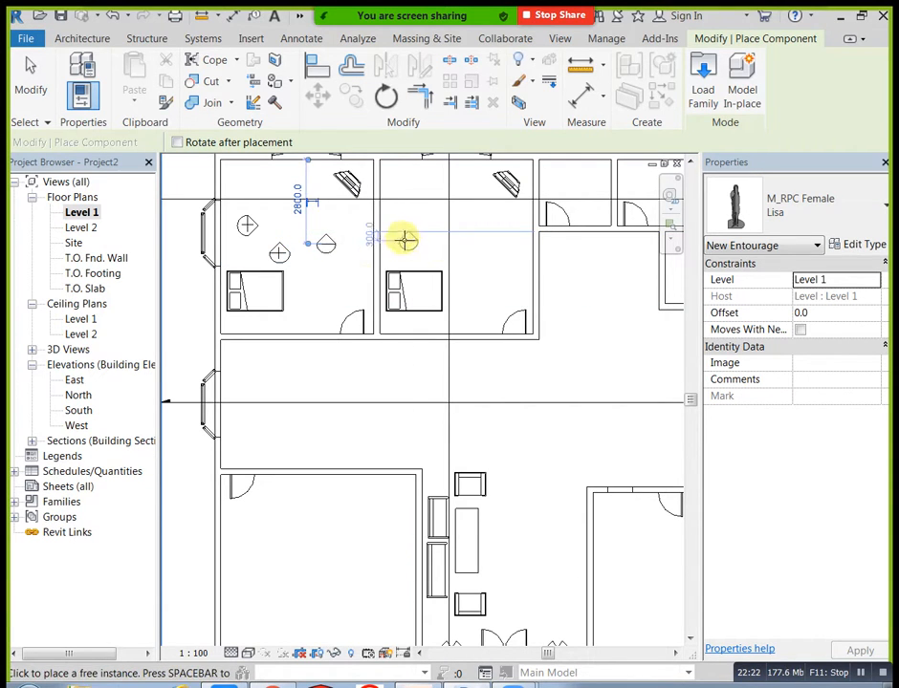
{"action": "left_click", "coordinate": [398, 232]}
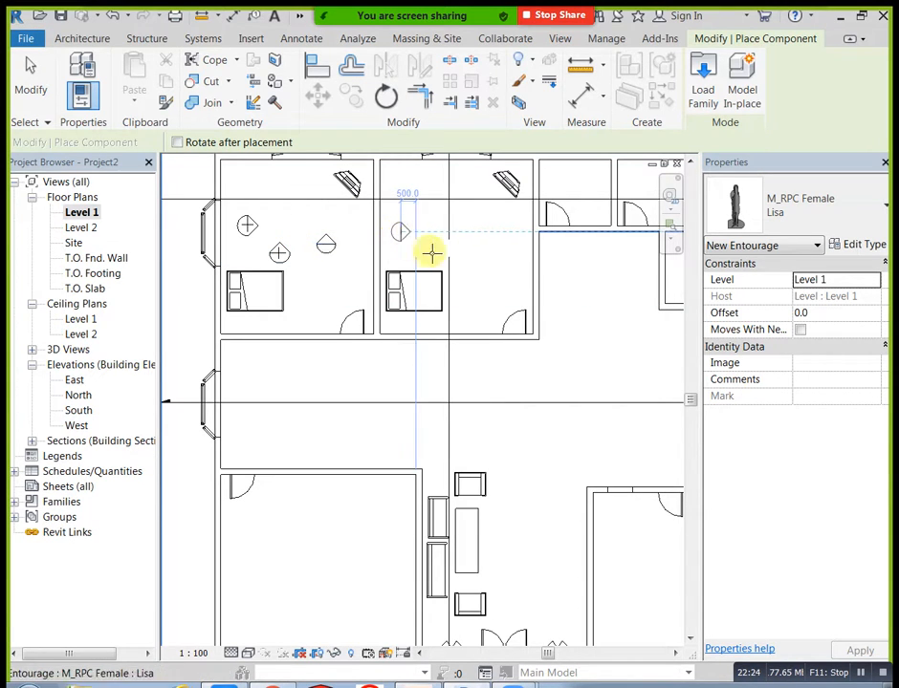
{"action": "left_click", "coordinate": [476, 281]}
{"action": "middle_click_drag", "start_coordinate": [612, 317], "coordinate": [543, 226]}
{"action": "left_click", "coordinate": [548, 332]}
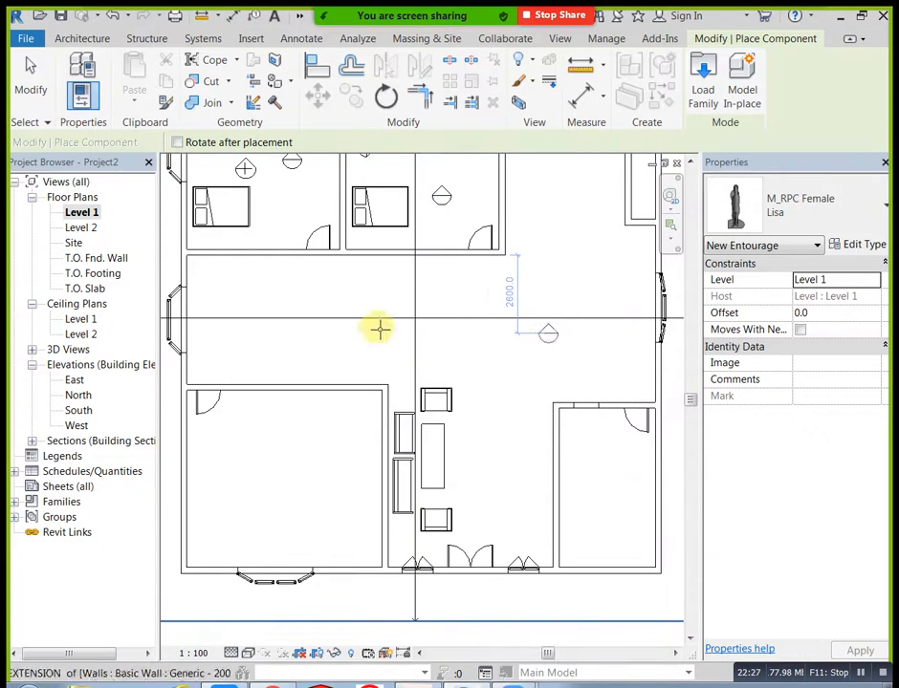
Place two M_RPC Female figures of type Tina in the lower-right room
{"action": "left_click", "coordinate": [828, 209]}
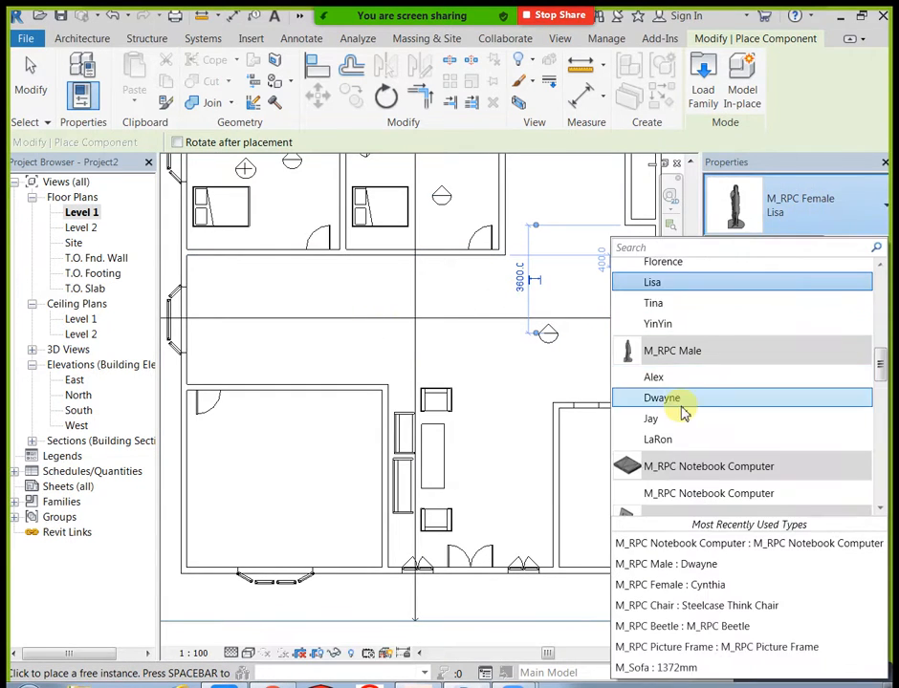
{"action": "left_click", "coordinate": [682, 305]}
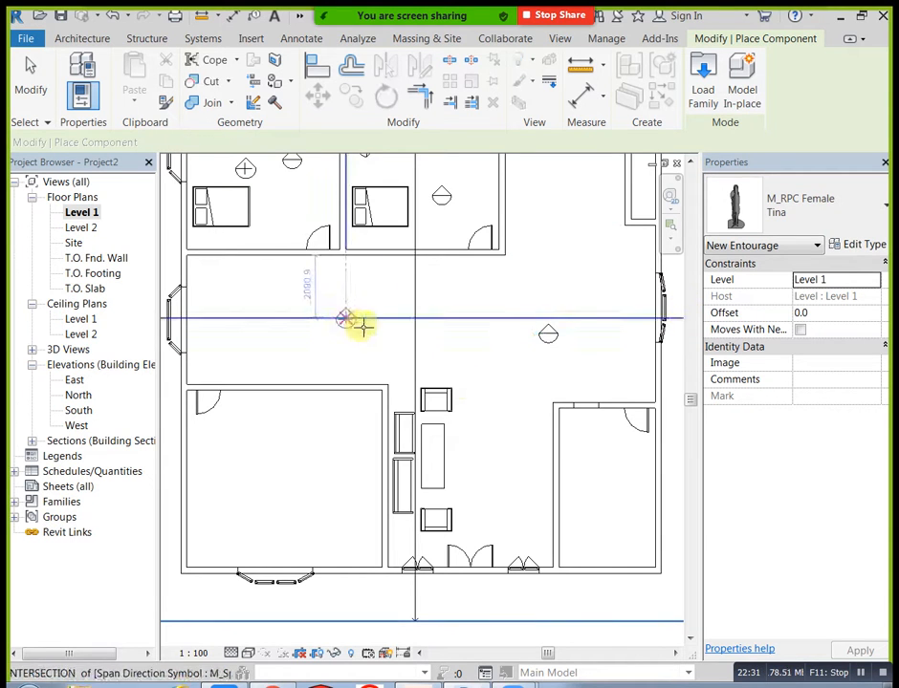
{"action": "left_click", "coordinate": [595, 468]}
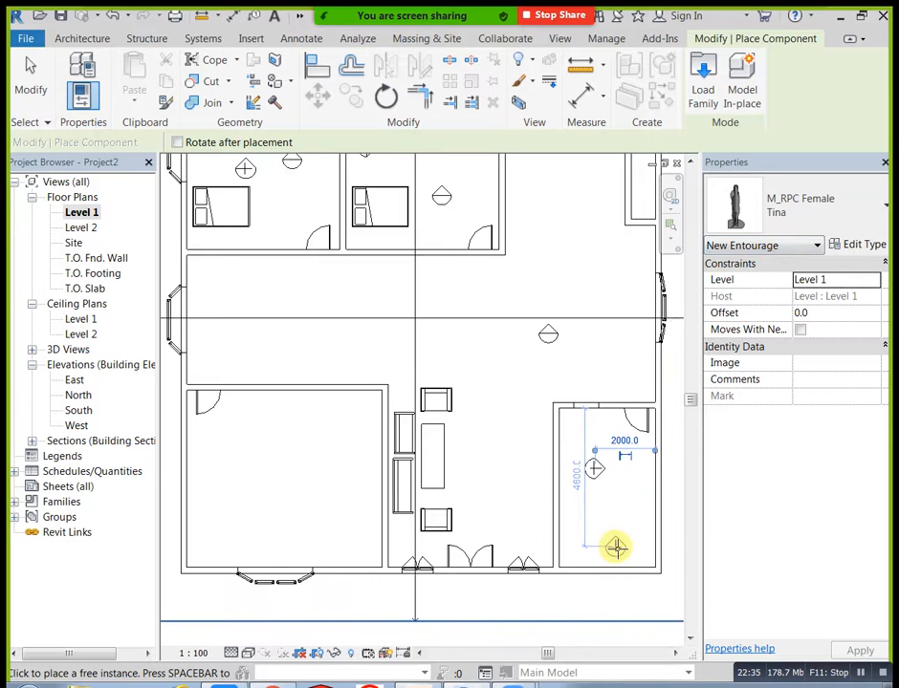
Place four M_RPC Female figures of type Florence: two in the hall's left part and two beside the dining table
{"action": "left_click", "coordinate": [784, 222]}
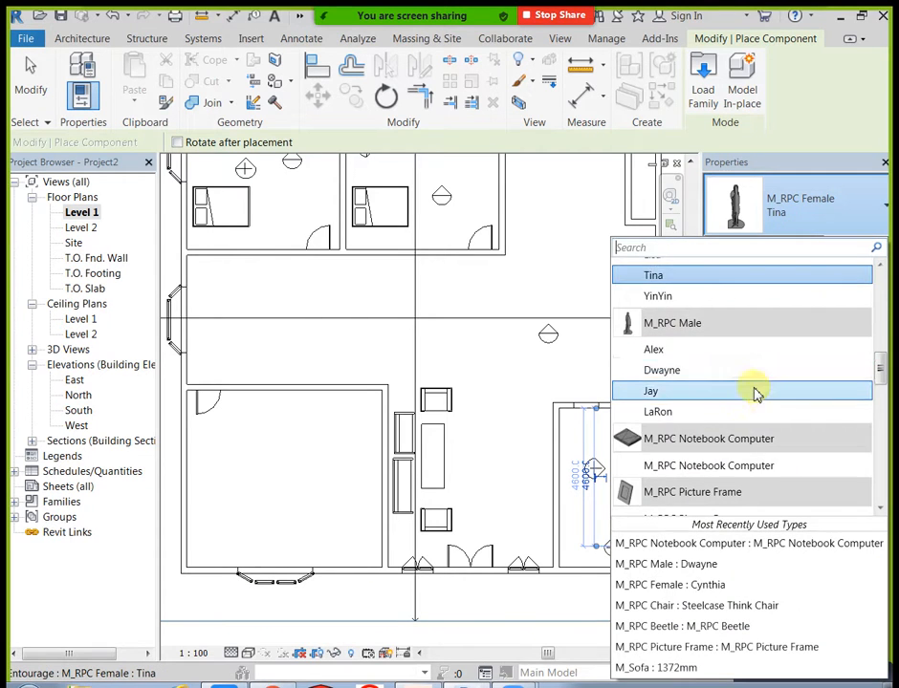
{"action": "left_click", "coordinate": [690, 277]}
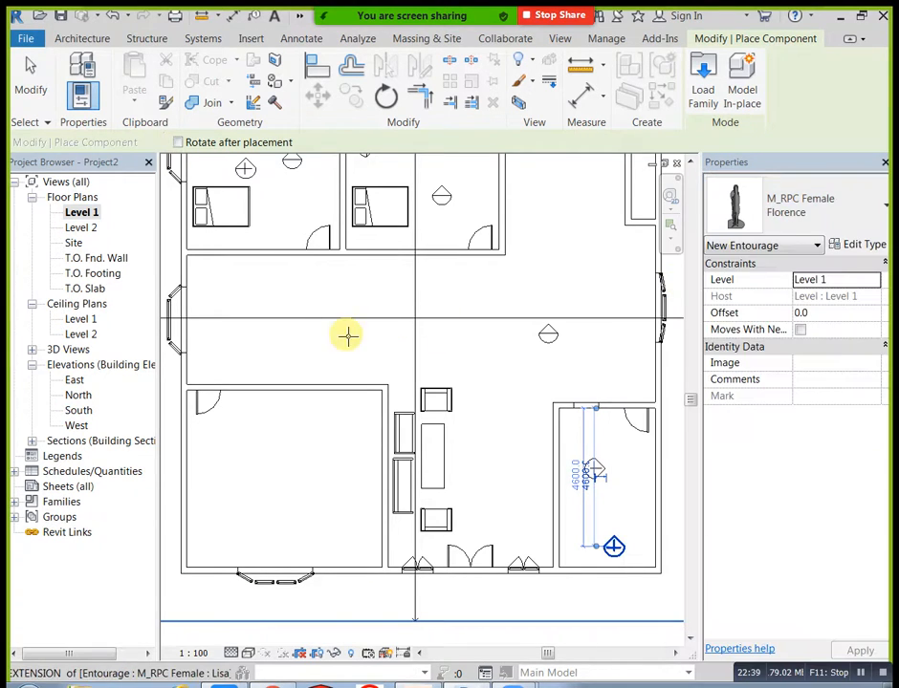
{"action": "left_click", "coordinate": [317, 346]}
{"action": "left_click", "coordinate": [294, 291]}
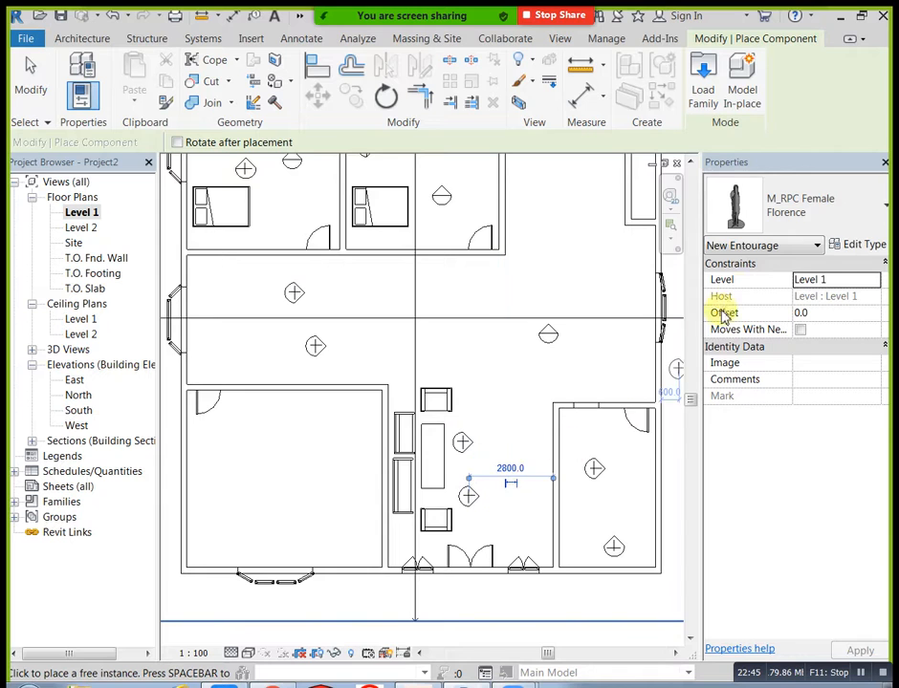
Place two M_RPC Male figures of type LaRon in the hall, one above the sofas and one above the lower-right room, and end placement
{"action": "left_click", "coordinate": [776, 214]}
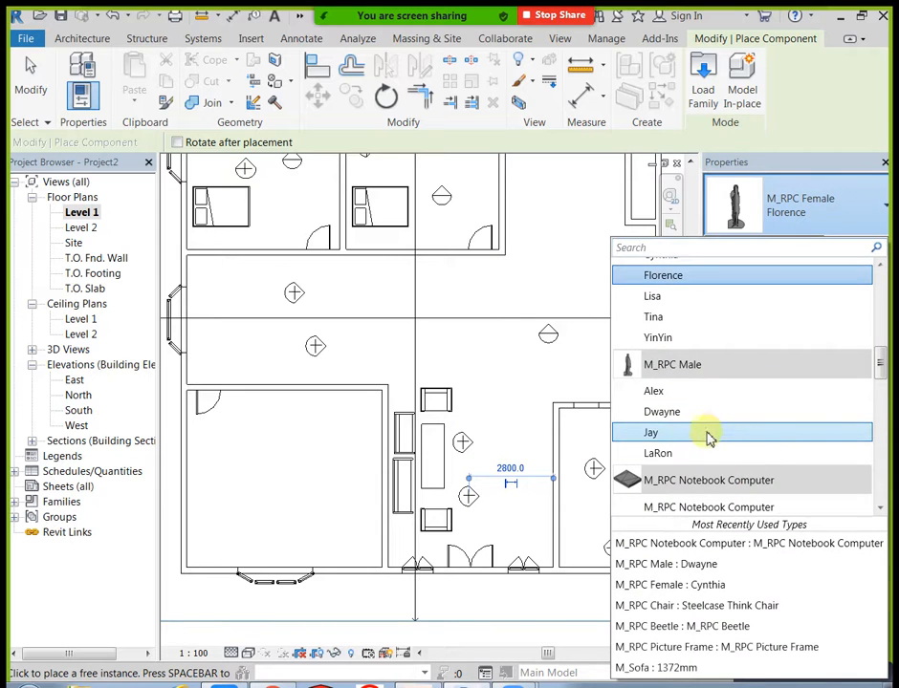
{"action": "left_click", "coordinate": [685, 455]}
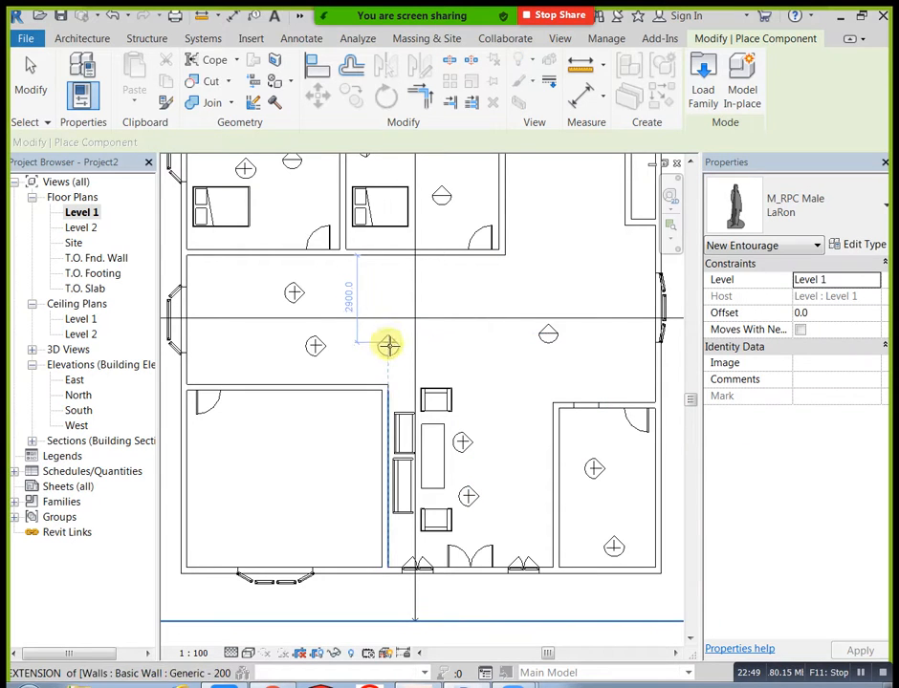
{"action": "left_click", "coordinate": [555, 370]}
{"action": "key", "text": "Escape"}
{"action": "key", "text": "Escape"}
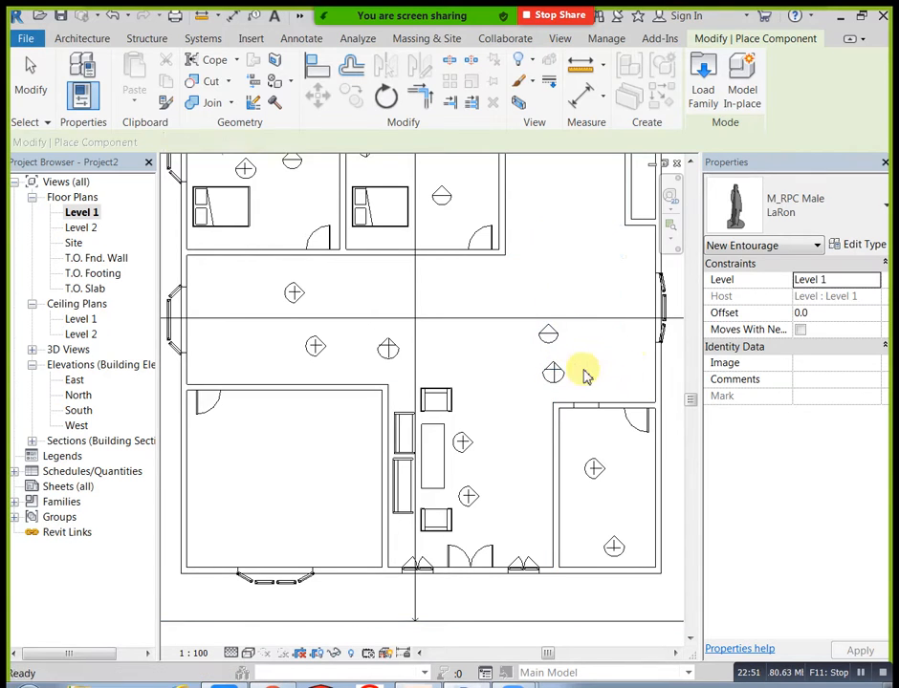
Try to rotate the upper M_RPC Female Florence figure beside the dining table
{"action": "middle_click_drag", "start_coordinate": [584, 370], "coordinate": [528, 349]}
{"action": "scroll", "coordinate": [413, 423], "scroll_direction": "up", "scroll_amount": 1}
{"action": "left_click", "coordinate": [410, 419]}
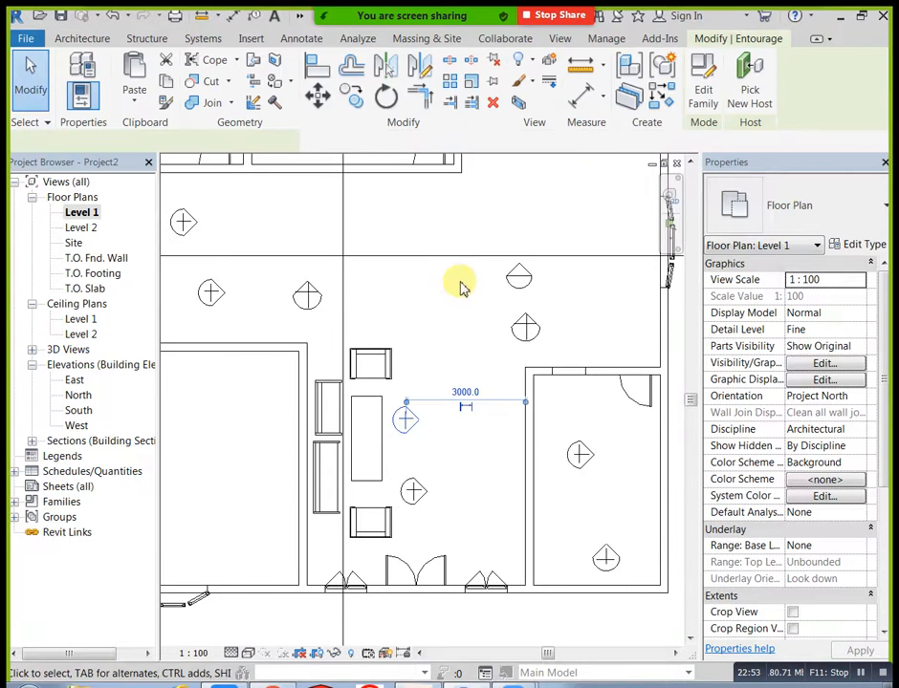
{"action": "left_click", "coordinate": [386, 96]}
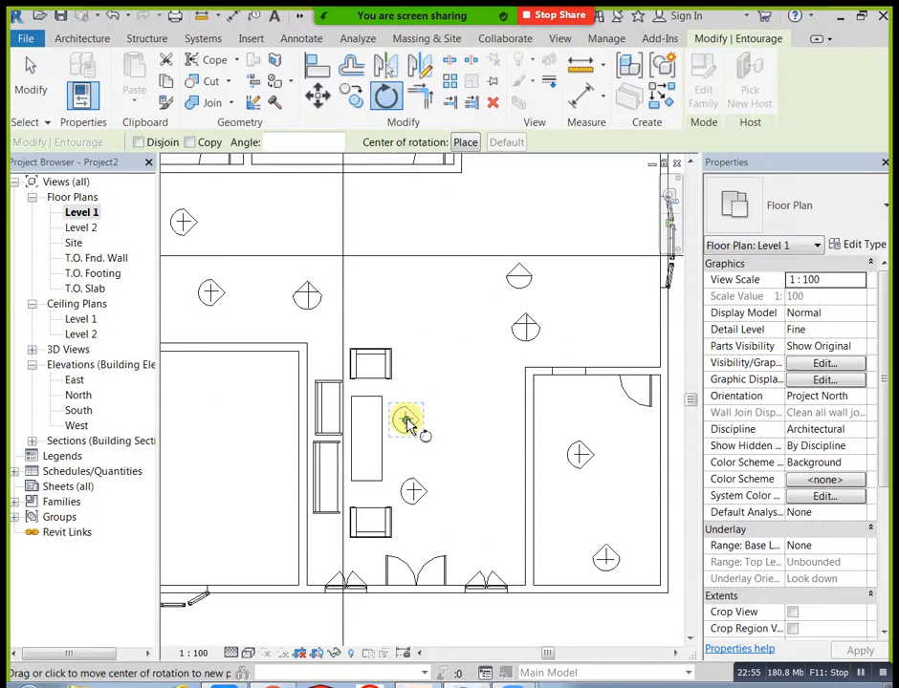
{"action": "left_click_drag", "start_coordinate": [406, 421], "coordinate": [433, 402]}
{"action": "key", "text": "Escape"}
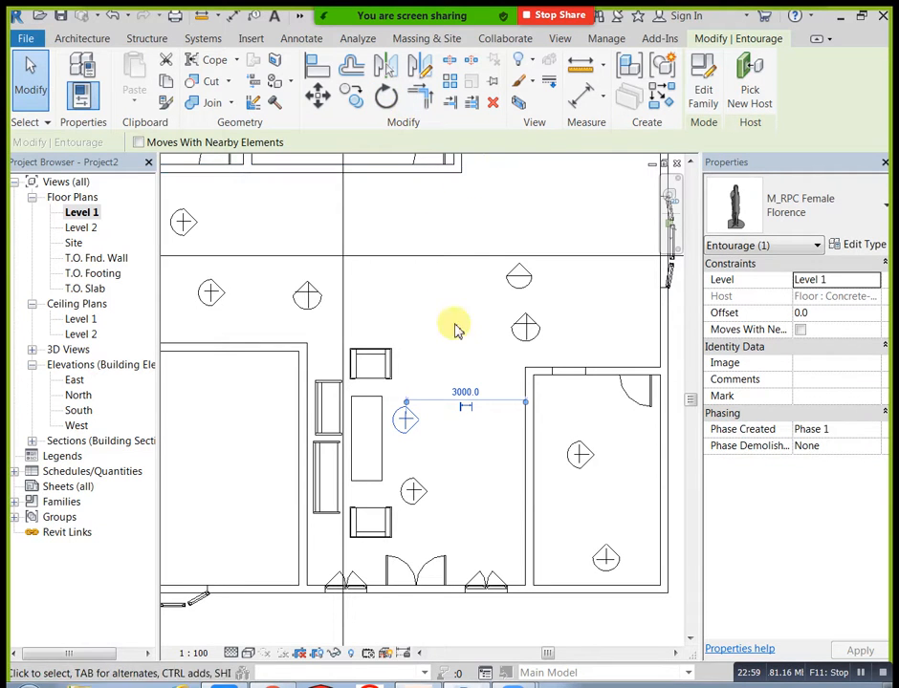
Rotate both M_RPC Female Florence figures beside the long table counterclockwise to face diagonally, turning the upper one by about 35°
{"action": "left_click", "coordinate": [387, 95]}
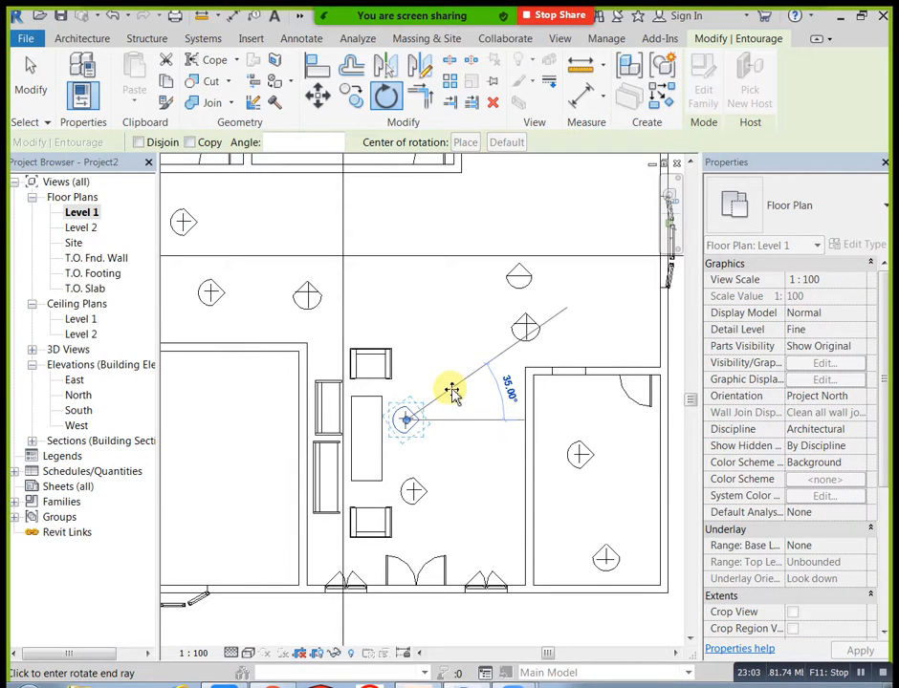
{"action": "left_click", "coordinate": [453, 393]}
{"action": "key", "text": "Escape"}
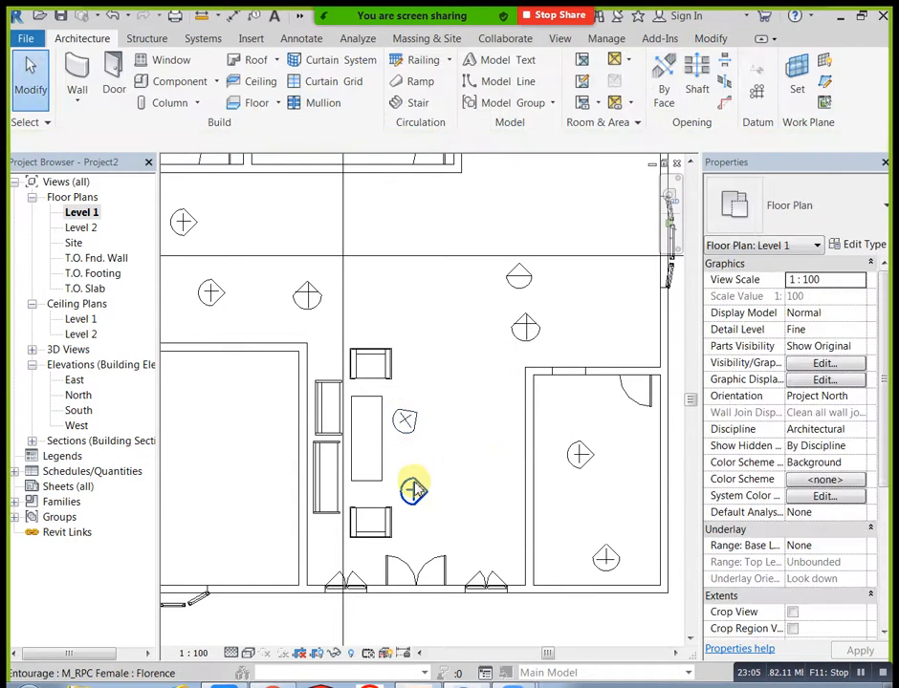
{"action": "left_click", "coordinate": [417, 487]}
{"action": "left_click", "coordinate": [386, 95]}
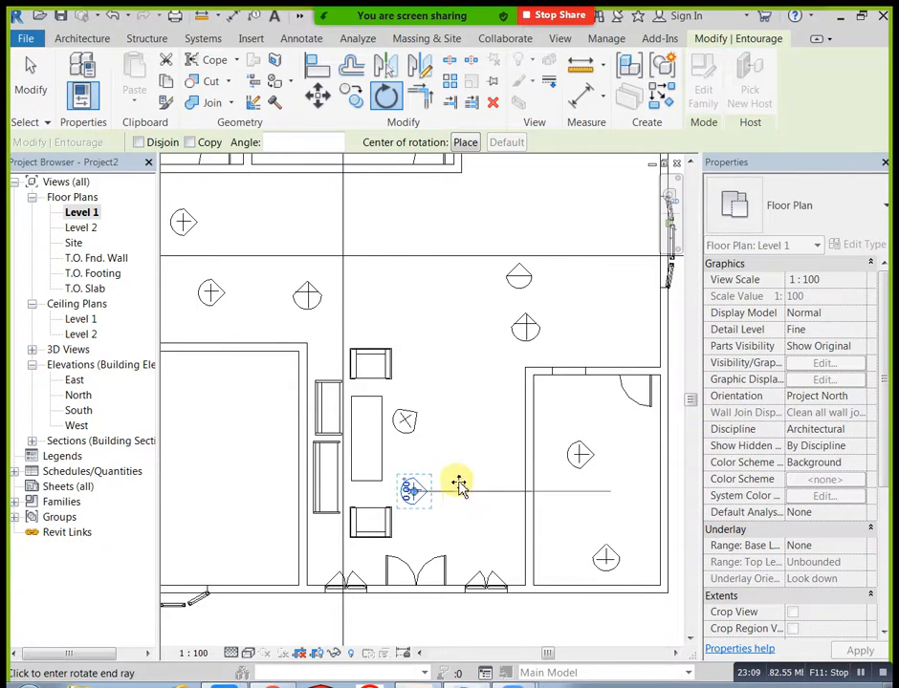
{"action": "left_click", "coordinate": [460, 471]}
{"action": "key", "text": "Escape"}
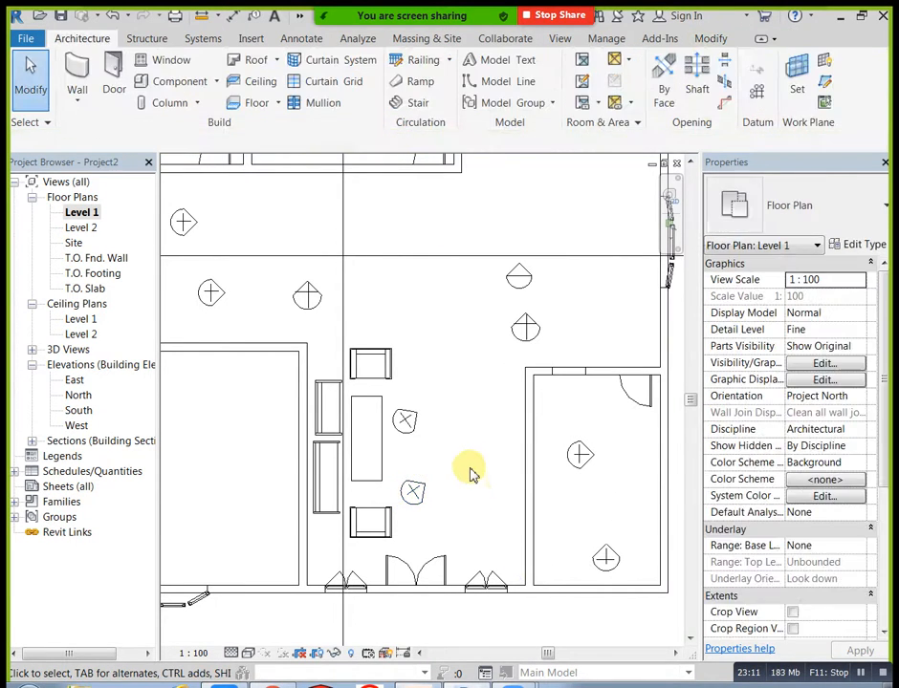
Open the 3D view and examine the people figures standing in the rooms and the hall
{"action": "scroll", "coordinate": [497, 531], "scroll_direction": "down", "scroll_amount": 2}
{"action": "middle_click_drag", "start_coordinate": [506, 532], "coordinate": [506, 572]}
{"action": "scroll", "coordinate": [253, 253], "scroll_direction": "up", "scroll_amount": 1}
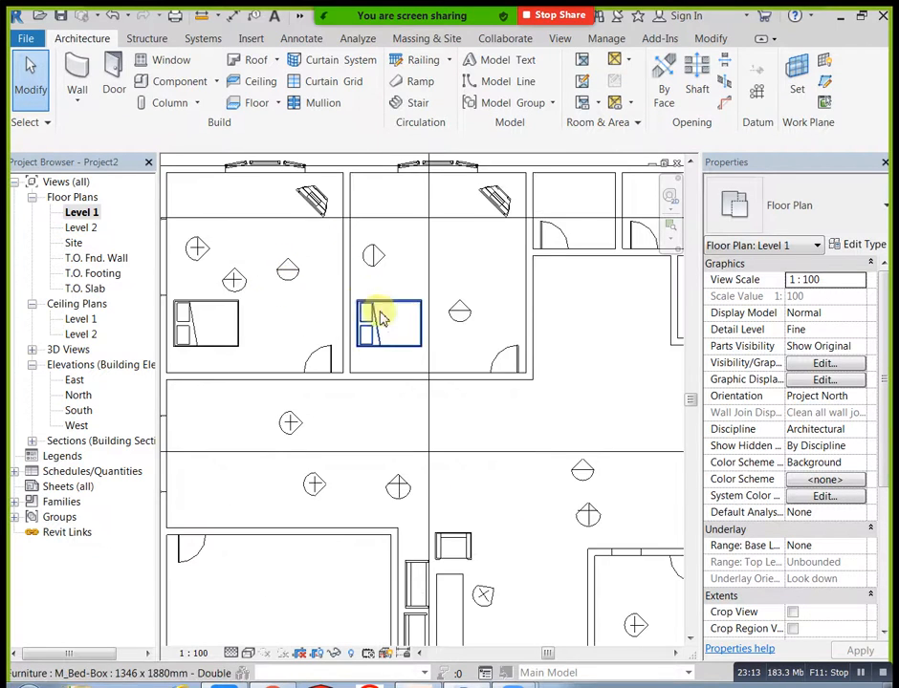
{"action": "scroll", "coordinate": [378, 314], "scroll_direction": "down", "scroll_amount": 1}
{"action": "left_click", "coordinate": [304, 38]}
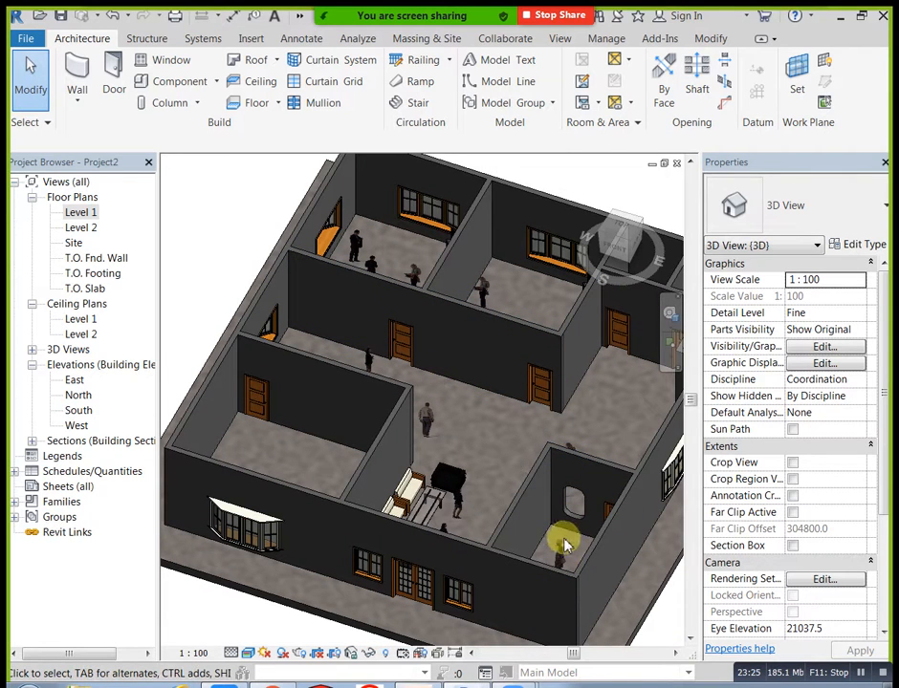
{"action": "scroll", "coordinate": [488, 462], "scroll_direction": "up", "scroll_amount": 1}
{"action": "scroll", "coordinate": [365, 320], "scroll_direction": "up", "scroll_amount": 1}
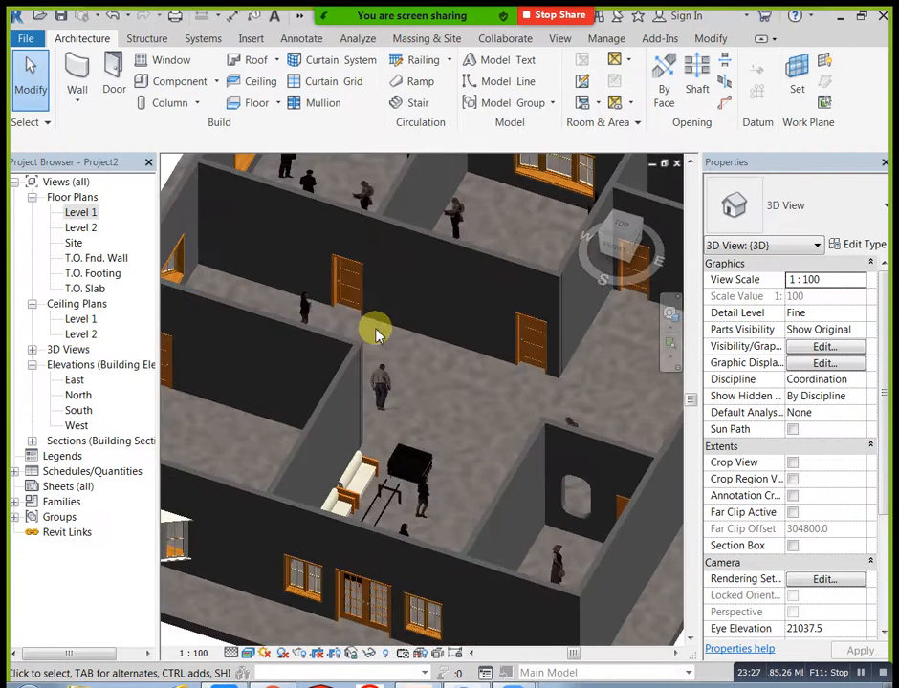
{"action": "scroll", "coordinate": [445, 465], "scroll_direction": "up", "scroll_amount": 1}
{"action": "scroll", "coordinate": [445, 475], "scroll_direction": "up", "scroll_amount": 1}
{"action": "scroll", "coordinate": [478, 540], "scroll_direction": "up", "scroll_amount": 1}
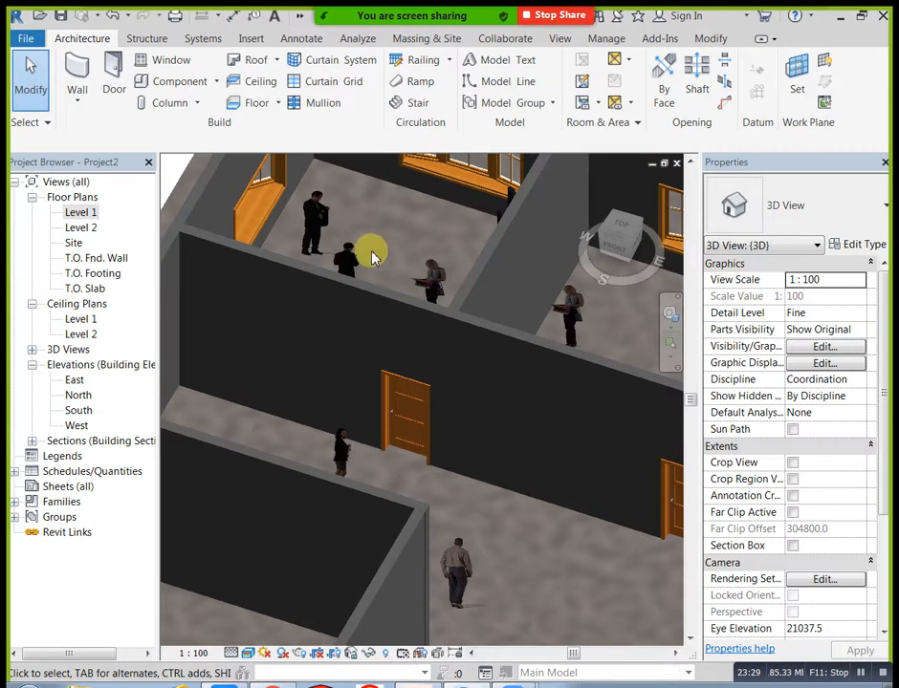
{"action": "scroll", "coordinate": [367, 217], "scroll_direction": "up", "scroll_amount": 1}
{"action": "scroll", "coordinate": [371, 221], "scroll_direction": "up", "scroll_amount": 1}
{"action": "scroll", "coordinate": [304, 223], "scroll_direction": "up", "scroll_amount": 1}
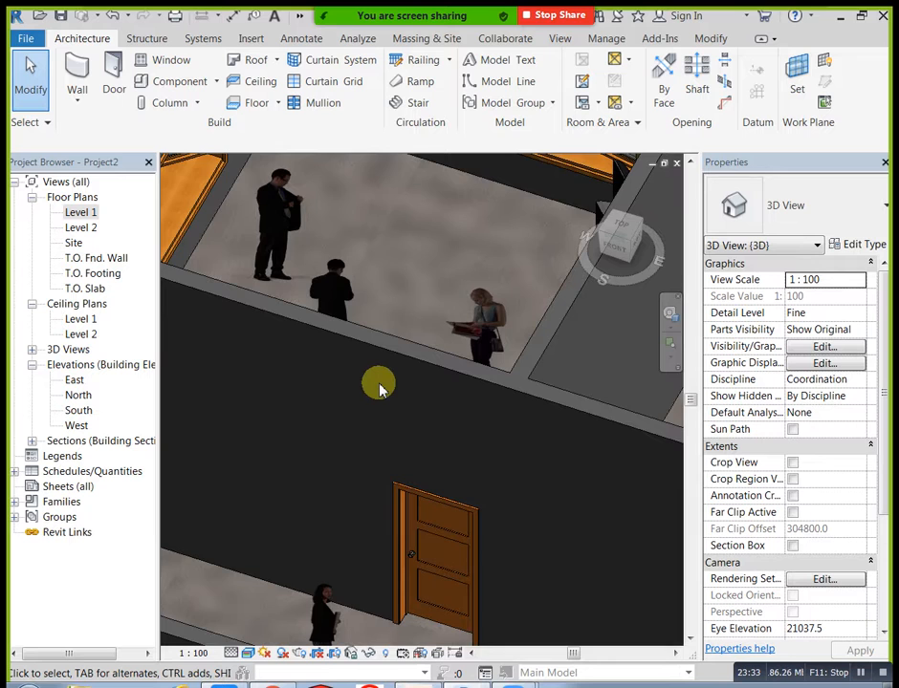
{"action": "scroll", "coordinate": [378, 389], "scroll_direction": "down", "scroll_amount": 4}
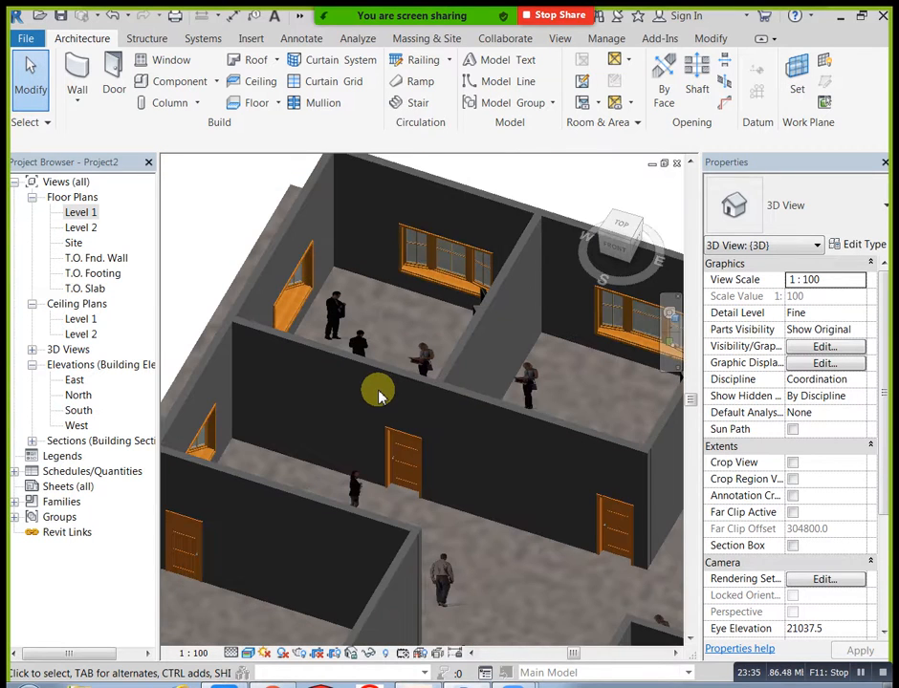
{"action": "scroll", "coordinate": [377, 406], "scroll_direction": "down", "scroll_amount": 2}
Return to the Level 1 plan and delete both M_RPC Female Tina figures from the lower-right room
{"action": "double_click", "coordinate": [92, 212]}
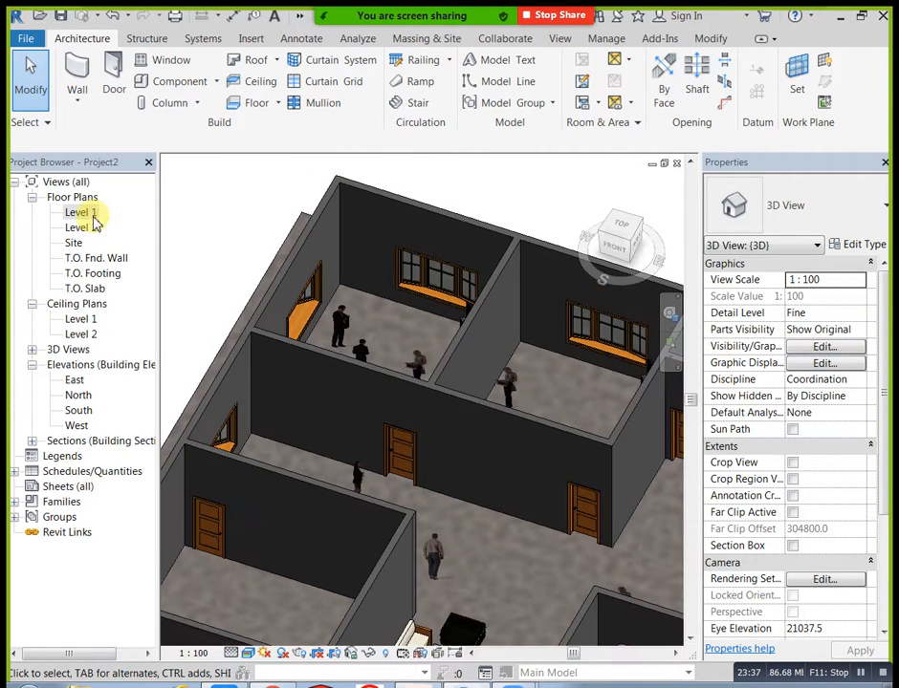
{"action": "middle_click_drag", "start_coordinate": [405, 363], "coordinate": [385, 323]}
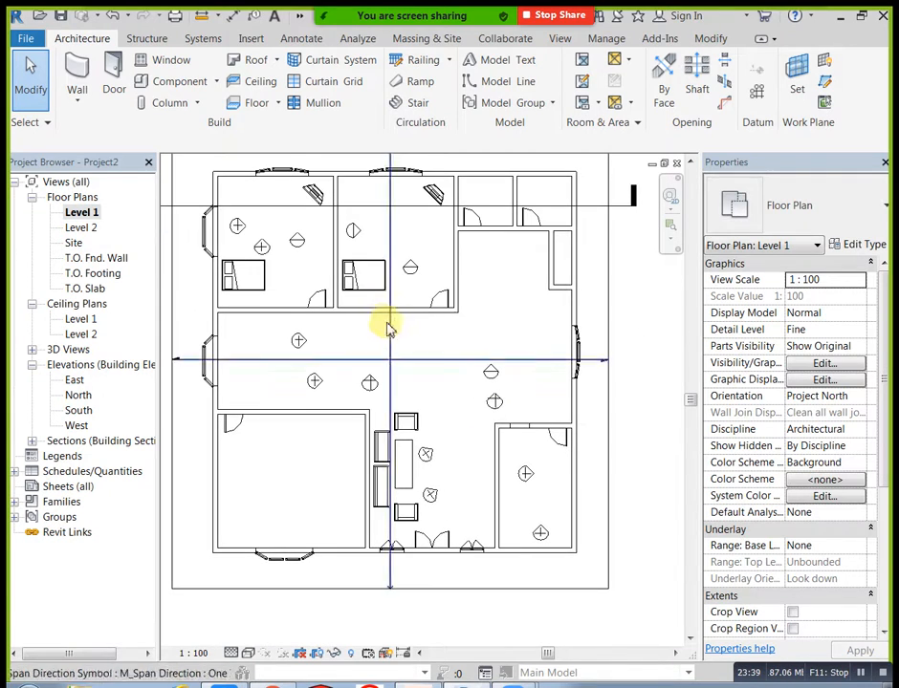
{"action": "scroll", "coordinate": [559, 516], "scroll_direction": "up", "scroll_amount": 1}
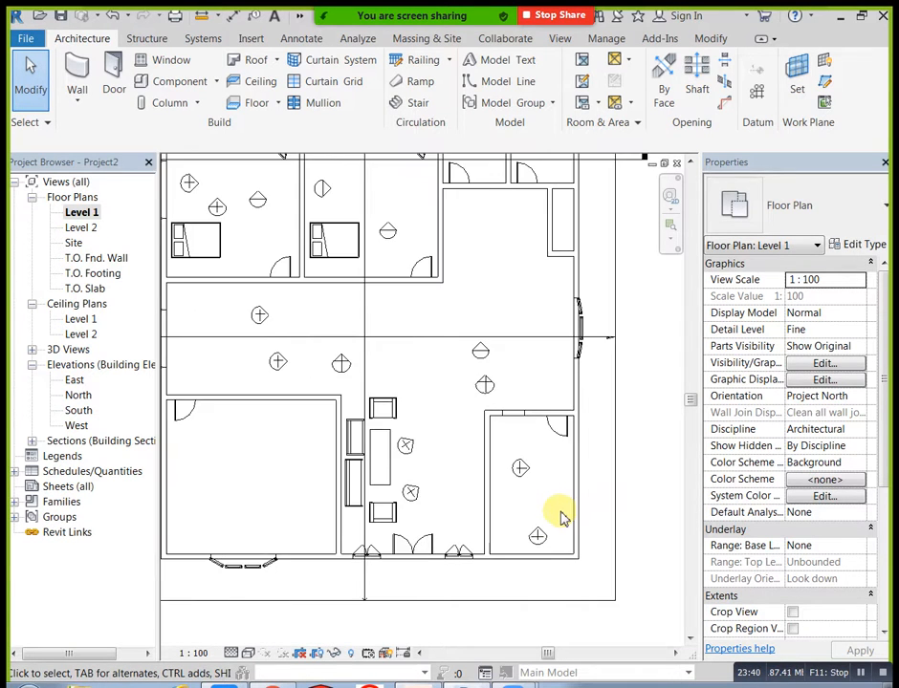
{"action": "middle_click_drag", "start_coordinate": [561, 518], "coordinate": [528, 476]}
{"action": "left_click", "coordinate": [508, 501]}
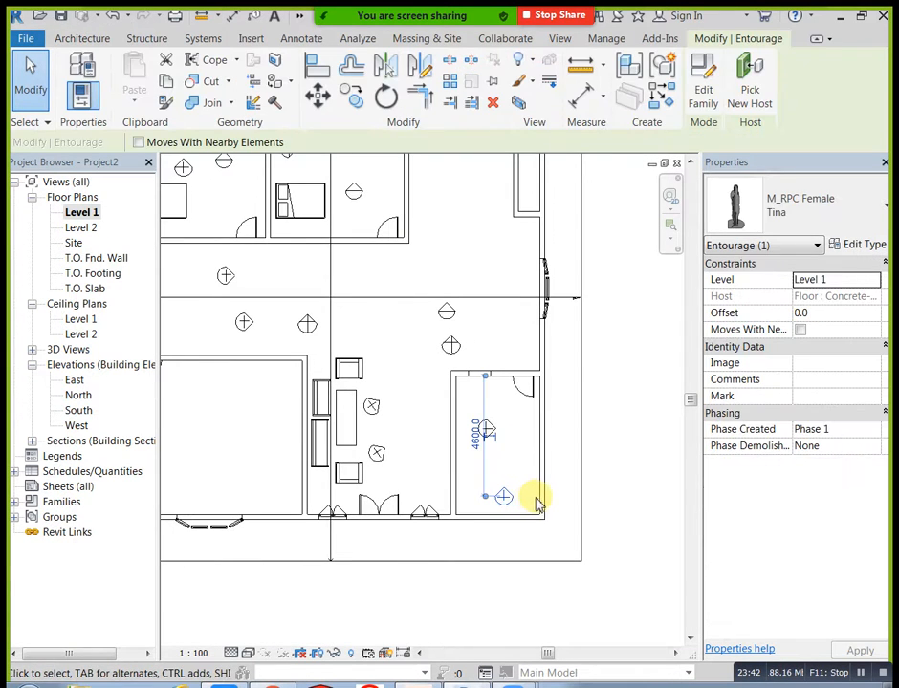
{"action": "left_click", "coordinate": [497, 466]}
{"action": "left_click", "coordinate": [488, 435]}
{"action": "key", "text": "Delete"}
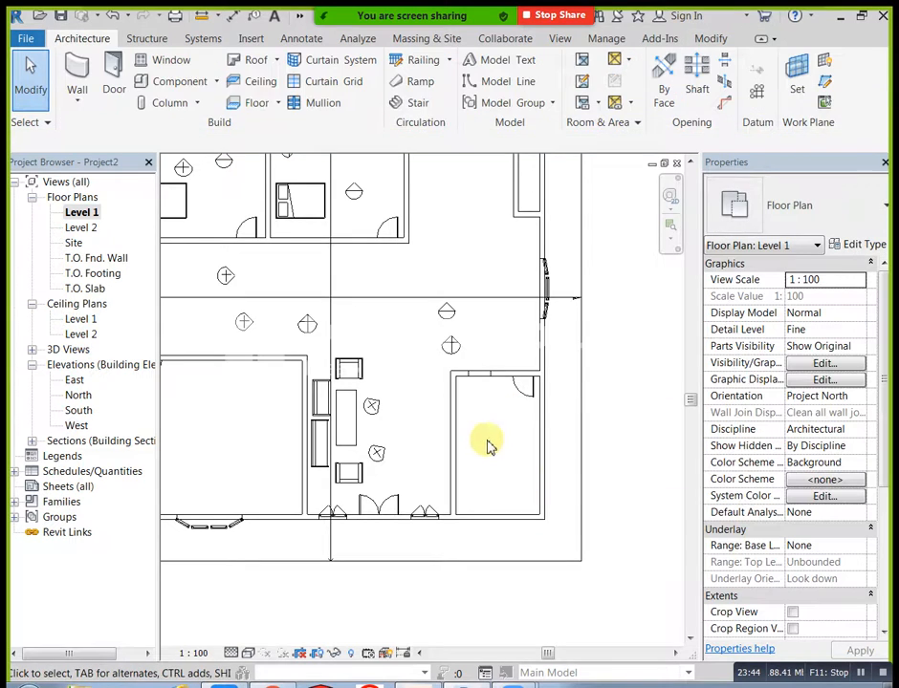
Start loading a component family from the US Metric library's Specialty Equipment Domestic folder and preview the medium and small kitchenettes
{"action": "left_click", "coordinate": [216, 81]}
{"action": "left_click", "coordinate": [215, 108]}
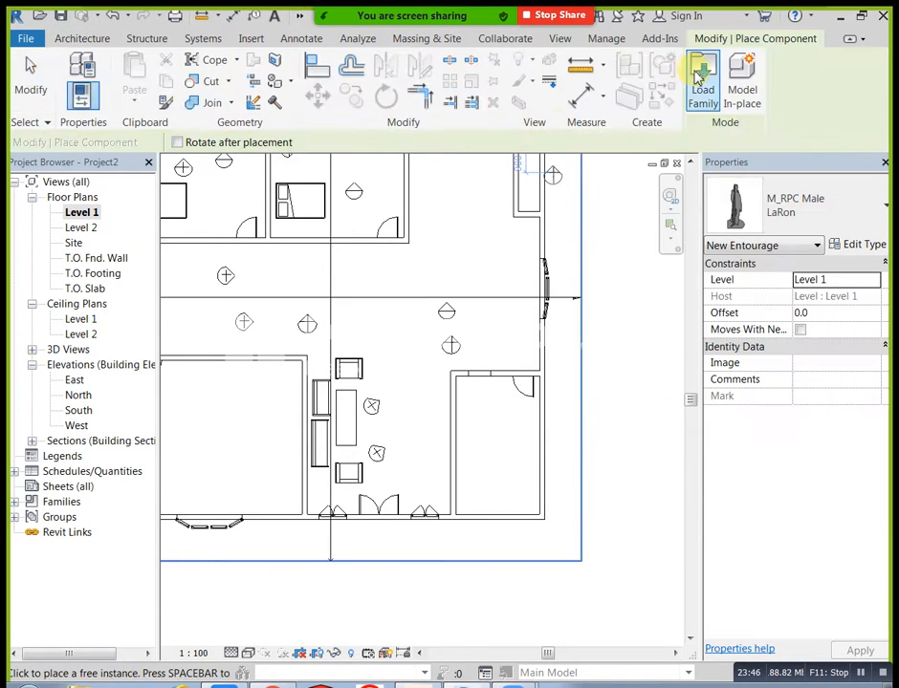
{"action": "left_click", "coordinate": [701, 84]}
{"action": "left_click", "coordinate": [653, 131]}
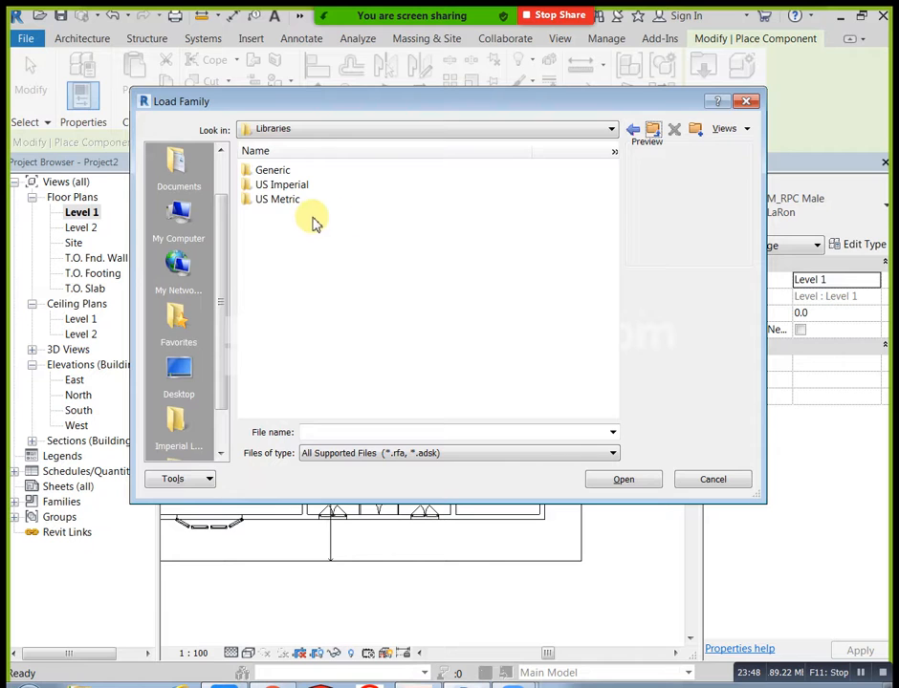
{"action": "double_click", "coordinate": [289, 201]}
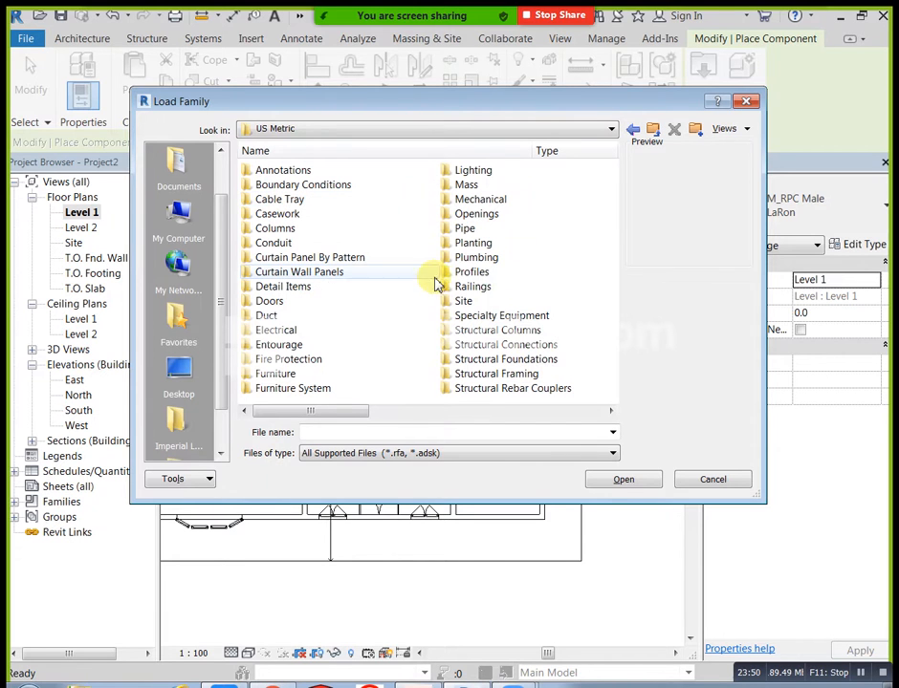
{"action": "double_click", "coordinate": [493, 317]}
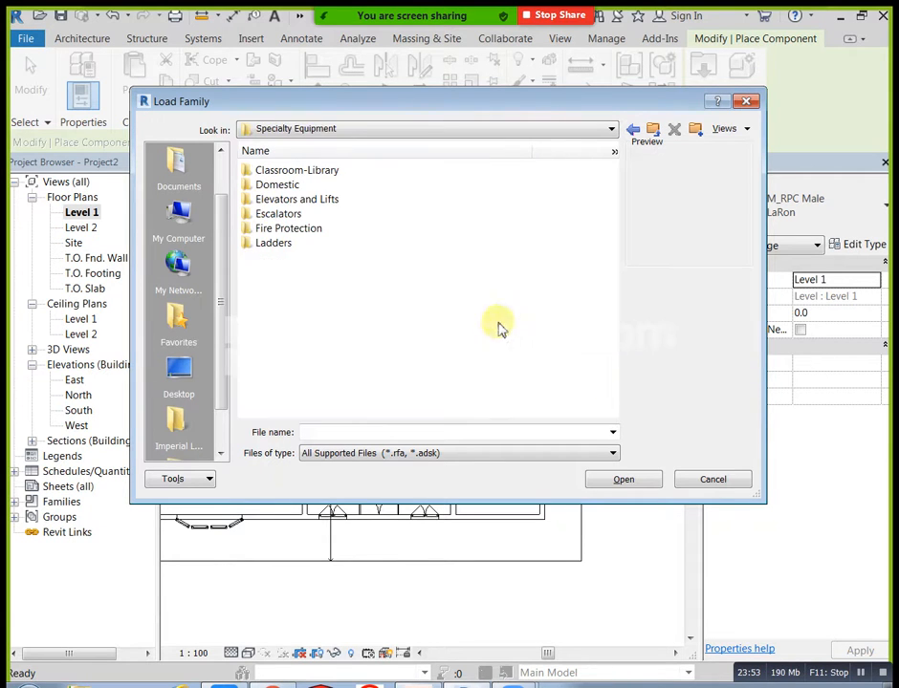
{"action": "double_click", "coordinate": [301, 187]}
{"action": "left_click", "coordinate": [304, 200]}
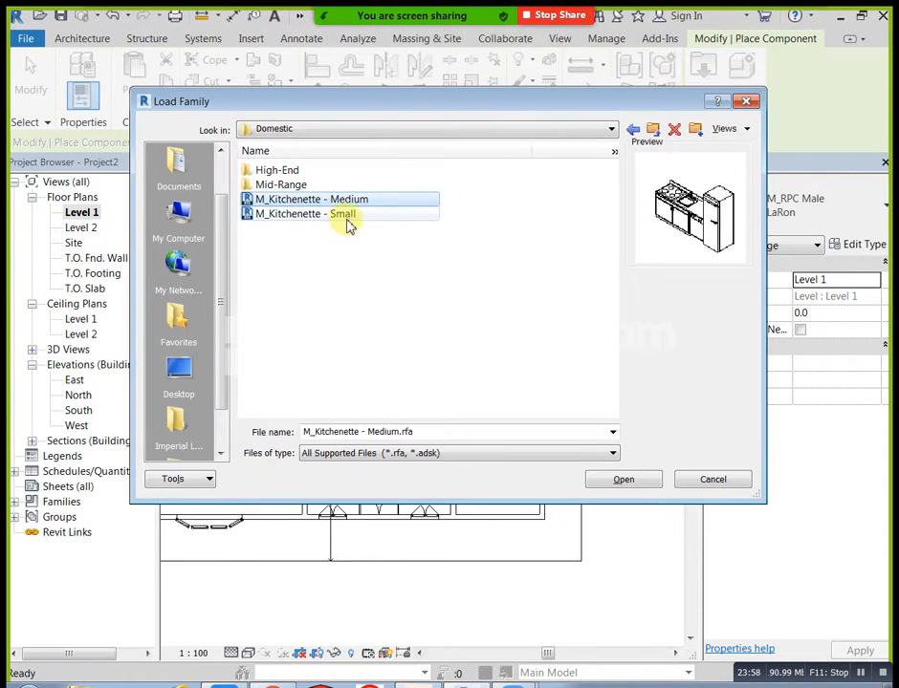
{"action": "left_click", "coordinate": [349, 216]}
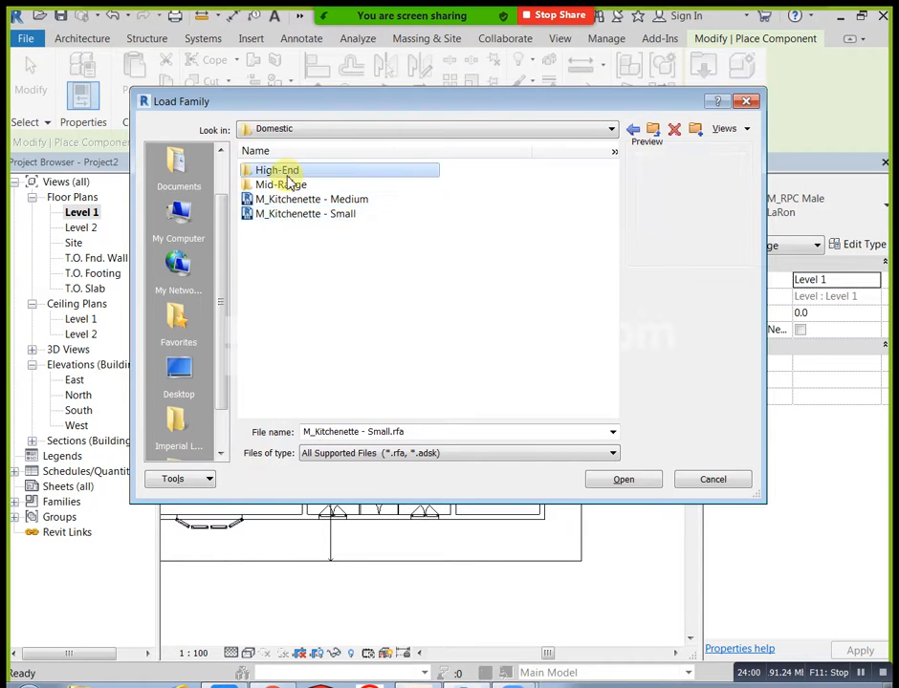
Preview the cooktop, hood, range, refrigerator and other appliance families in the High-End folder
{"action": "double_click", "coordinate": [287, 170]}
{"action": "left_click", "coordinate": [325, 171]}
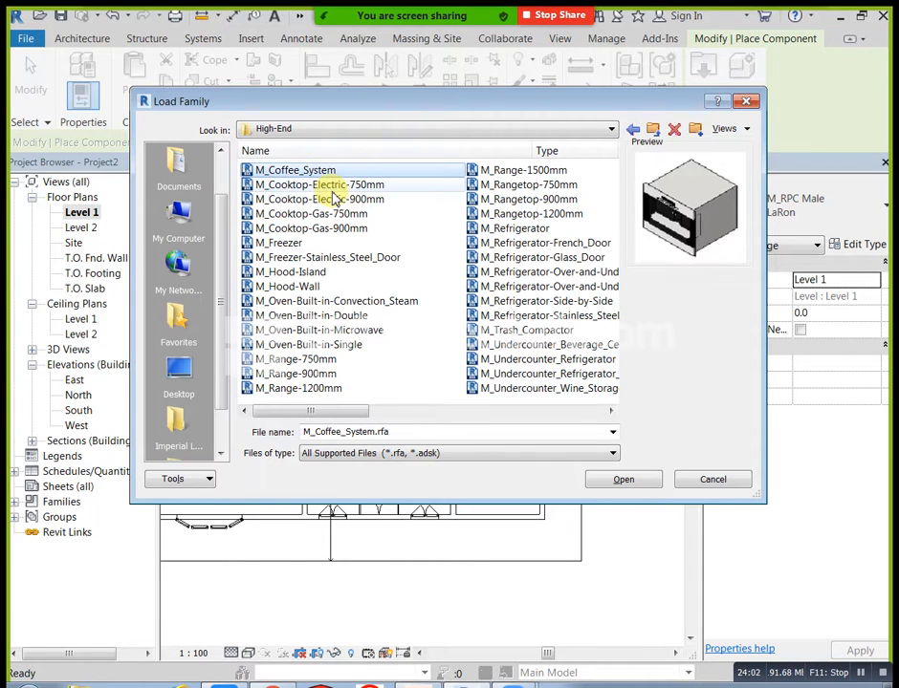
{"action": "left_click", "coordinate": [327, 186]}
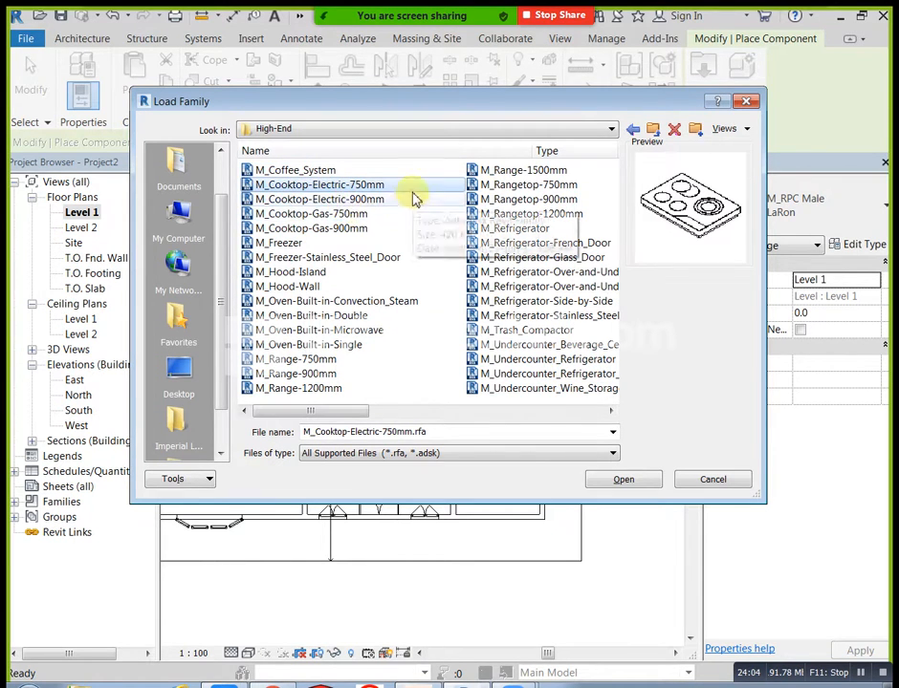
{"action": "left_click", "coordinate": [325, 199]}
{"action": "left_click", "coordinate": [325, 213]}
{"action": "left_click", "coordinate": [321, 229]}
{"action": "left_click", "coordinate": [277, 273]}
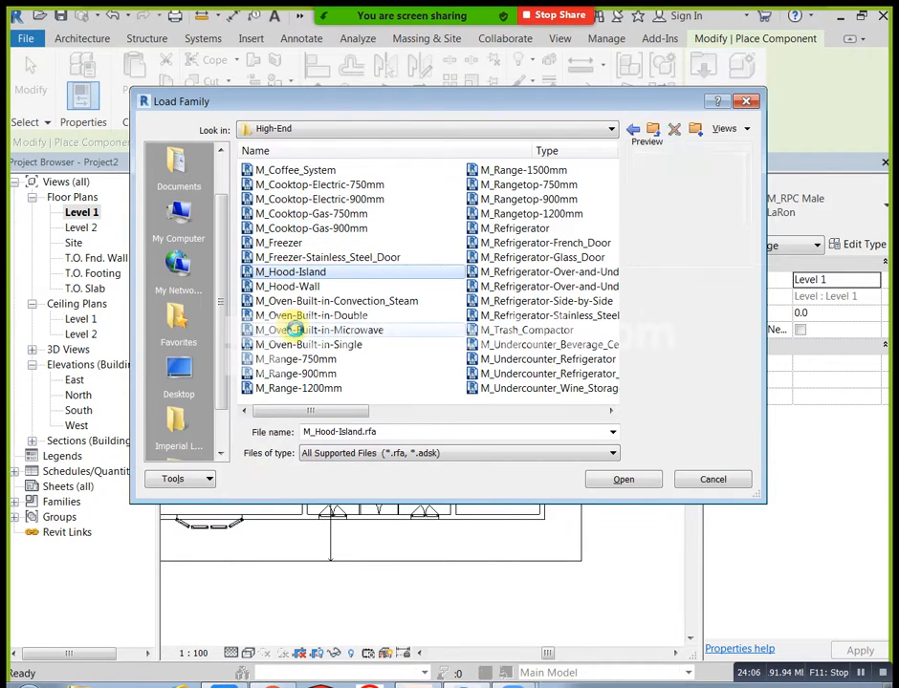
{"action": "left_click", "coordinate": [286, 360]}
{"action": "left_click", "coordinate": [496, 387]}
{"action": "left_click", "coordinate": [509, 360]}
{"action": "left_click", "coordinate": [511, 315]}
{"action": "left_click", "coordinate": [516, 257]}
{"action": "left_click", "coordinate": [517, 214]}
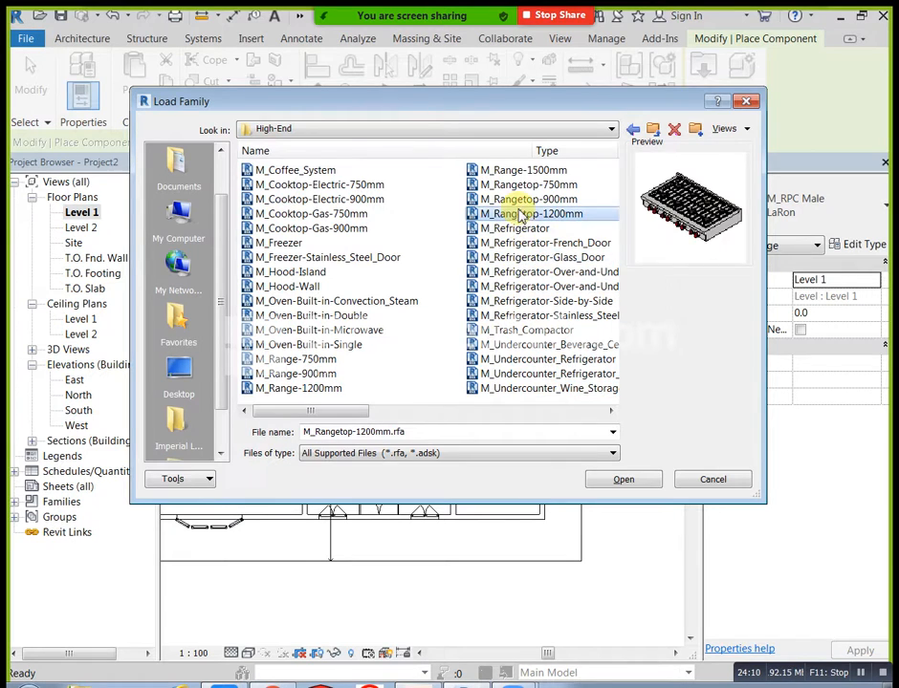
Preview the cooktop, dishwasher, dryer, oven, range and refrigerator families in the Mid-Range folder
{"action": "left_click", "coordinate": [653, 134]}
{"action": "double_click", "coordinate": [287, 187]}
{"action": "left_click", "coordinate": [299, 172]}
{"action": "left_click", "coordinate": [308, 199]}
{"action": "left_click", "coordinate": [304, 213]}
{"action": "left_click", "coordinate": [298, 229]}
{"action": "left_click", "coordinate": [300, 243]}
{"action": "left_click", "coordinate": [304, 257]}
{"action": "left_click", "coordinate": [308, 273]}
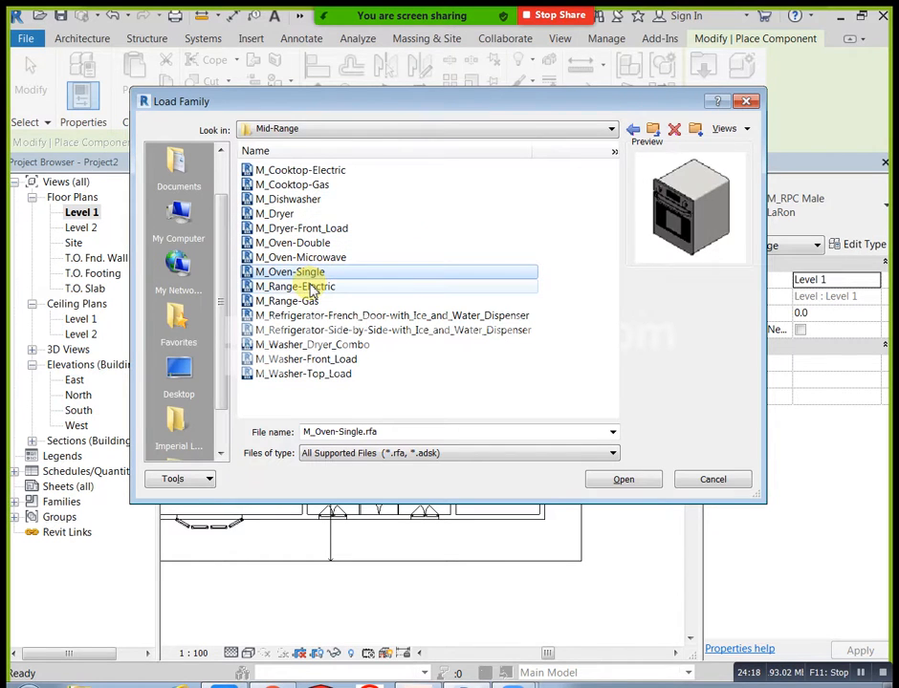
{"action": "left_click", "coordinate": [311, 287]}
{"action": "left_click", "coordinate": [291, 301]}
{"action": "left_click", "coordinate": [306, 329]}
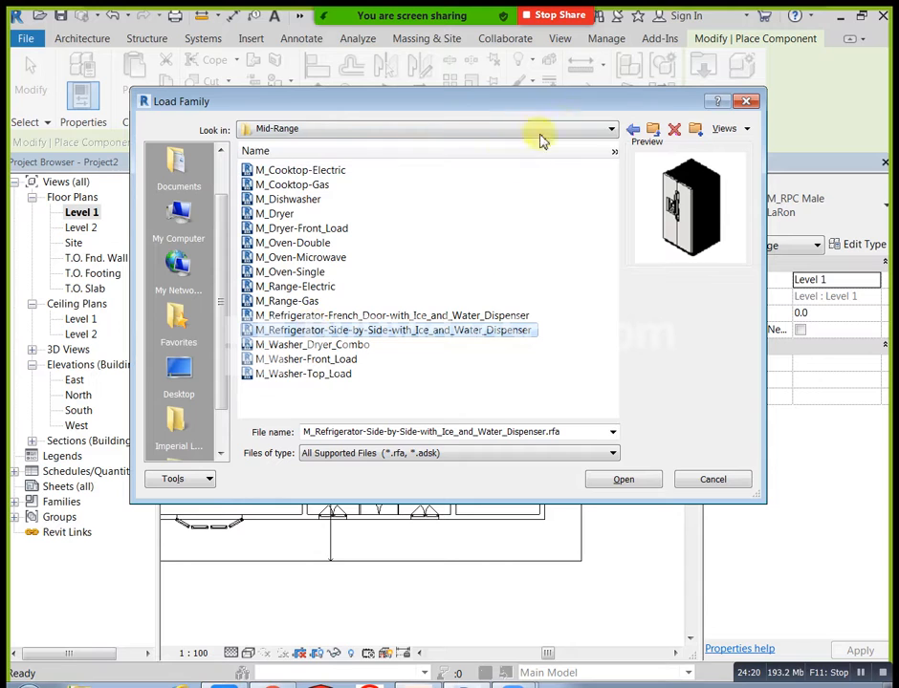
Load the M_Kitchenette - Medium family from the Domestic folder
{"action": "left_click", "coordinate": [654, 130]}
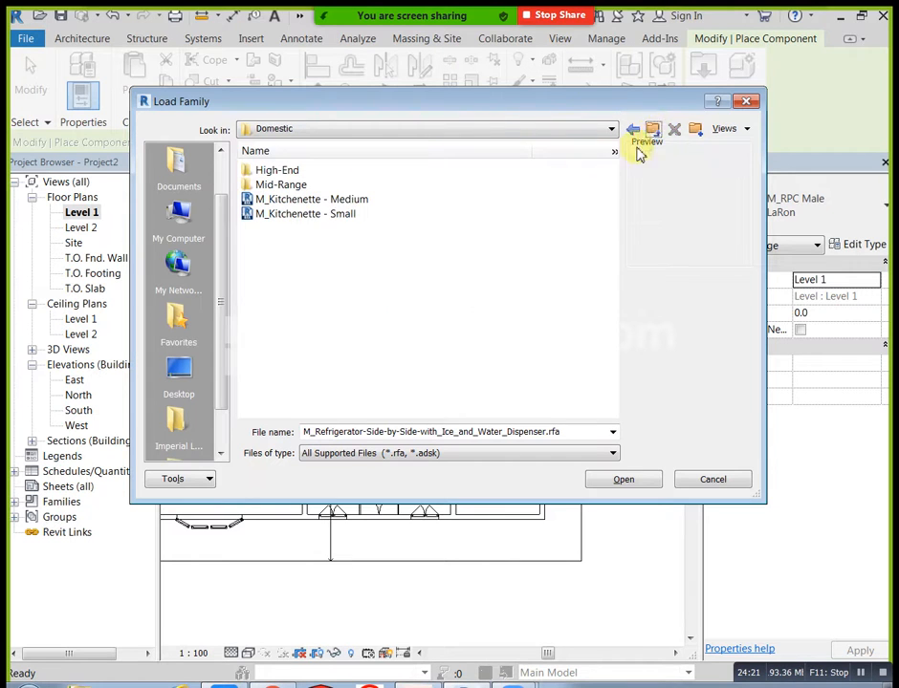
{"action": "left_click", "coordinate": [328, 201]}
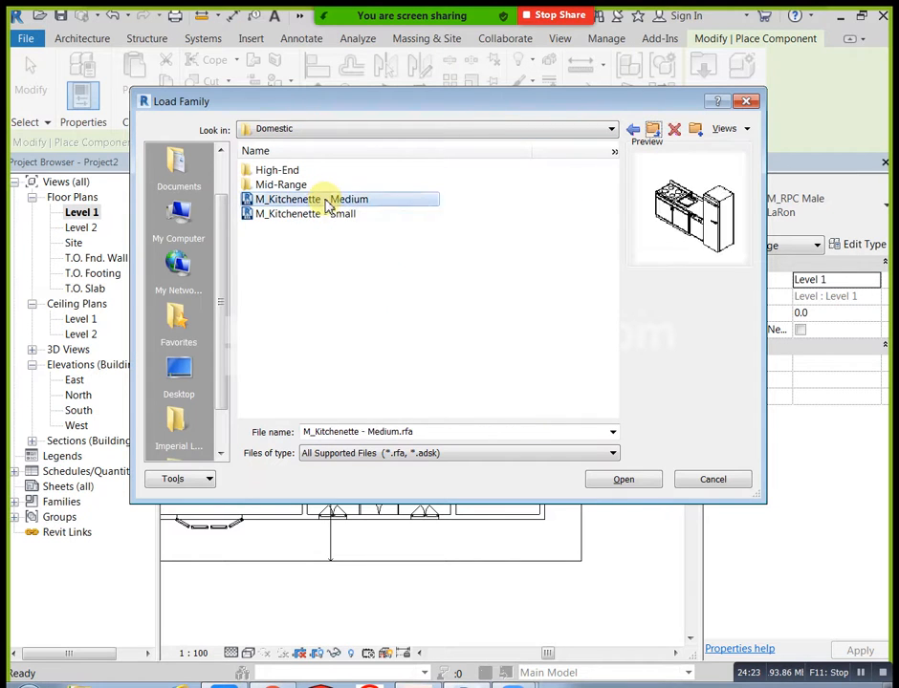
{"action": "left_click", "coordinate": [629, 480]}
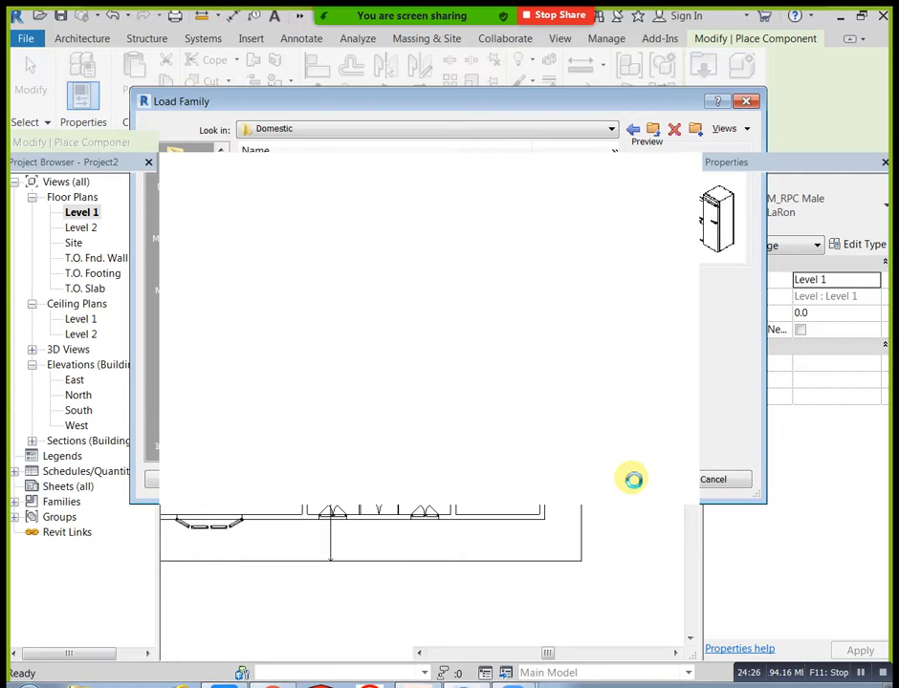
Place the M_Kitchenette - Medium against the lower-right room's bottom wall, with its stove end in the right corner, and end placement
{"action": "scroll", "coordinate": [526, 492], "scroll_direction": "up", "scroll_amount": 3}
{"action": "key", "text": "space"}
{"action": "key", "text": "space"}
{"action": "key", "text": "space"}
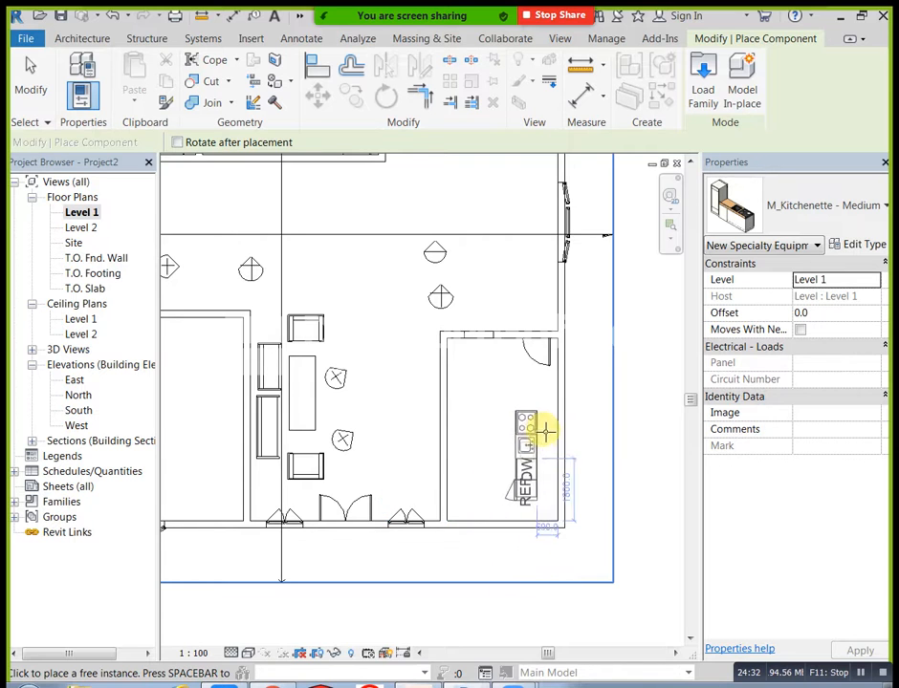
{"action": "scroll", "coordinate": [538, 430], "scroll_direction": "up", "scroll_amount": 2}
{"action": "key", "text": "space"}
{"action": "key", "text": "space"}
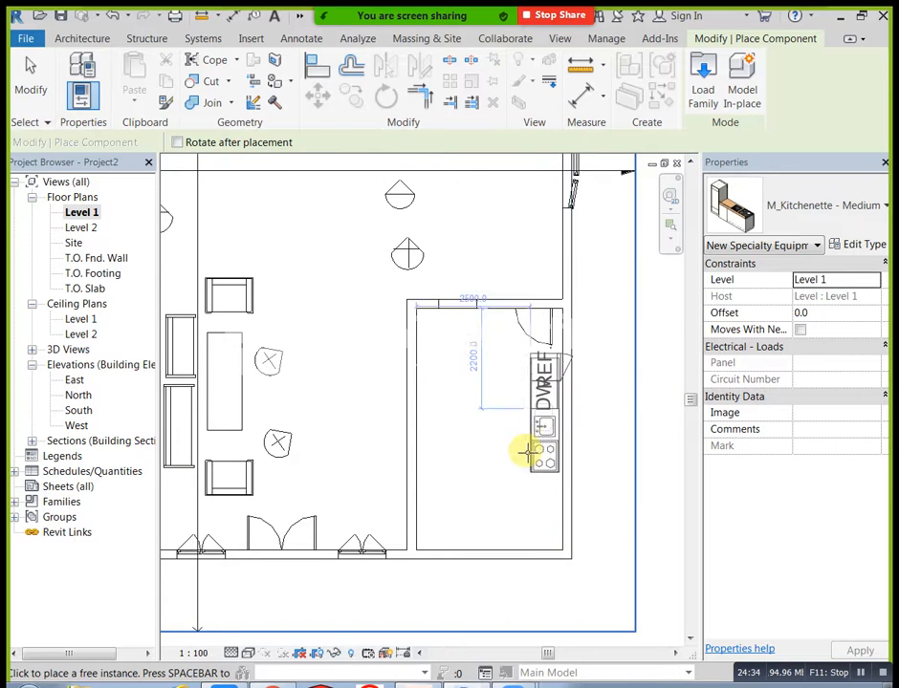
{"action": "scroll", "coordinate": [532, 496], "scroll_direction": "up", "scroll_amount": 1}
{"action": "key", "text": "space"}
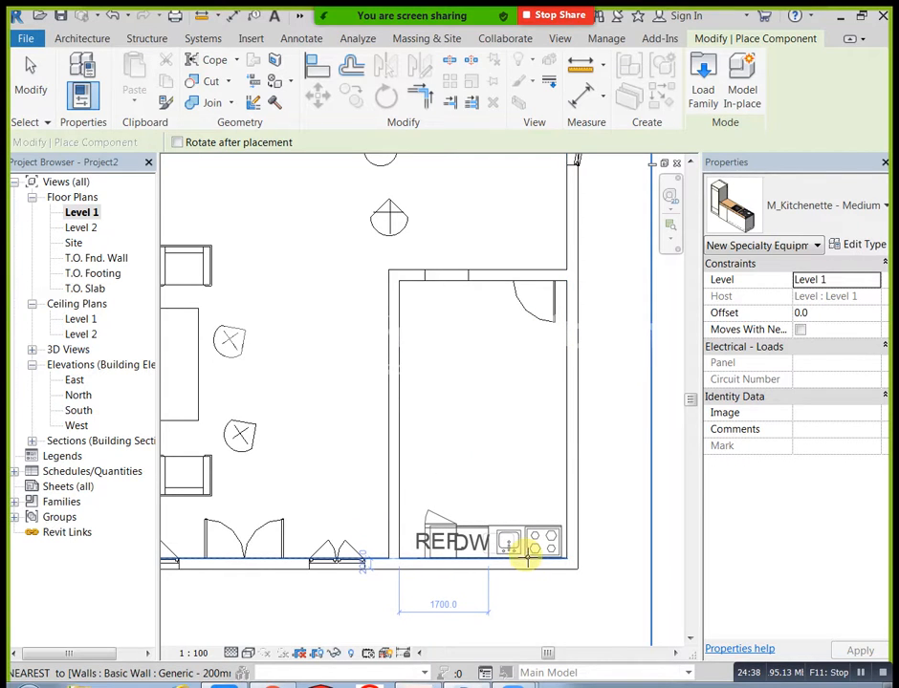
{"action": "left_click", "coordinate": [510, 457]}
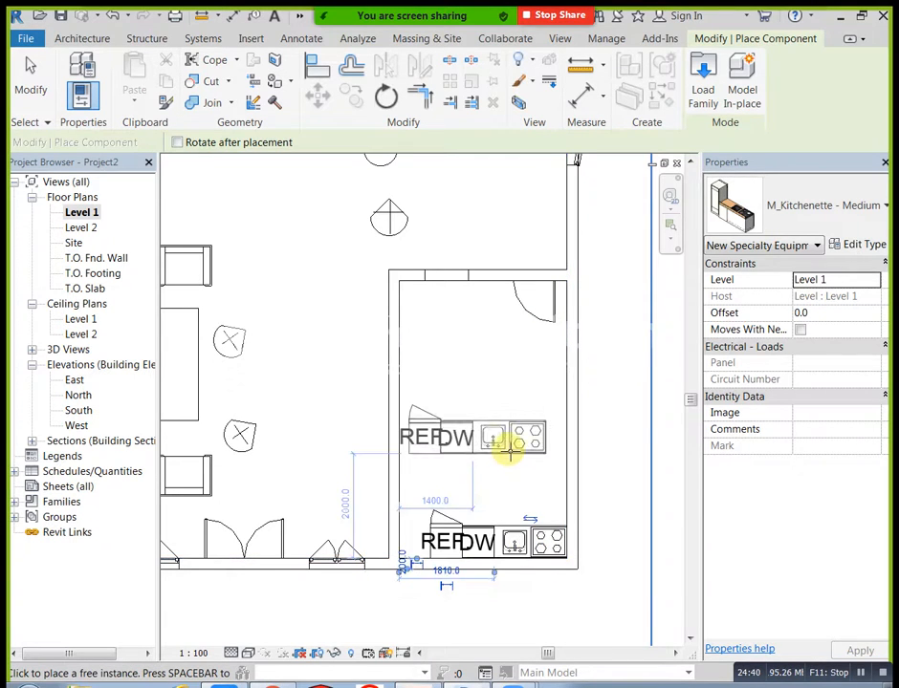
{"action": "key", "text": "Escape"}
{"action": "key", "text": "Escape"}
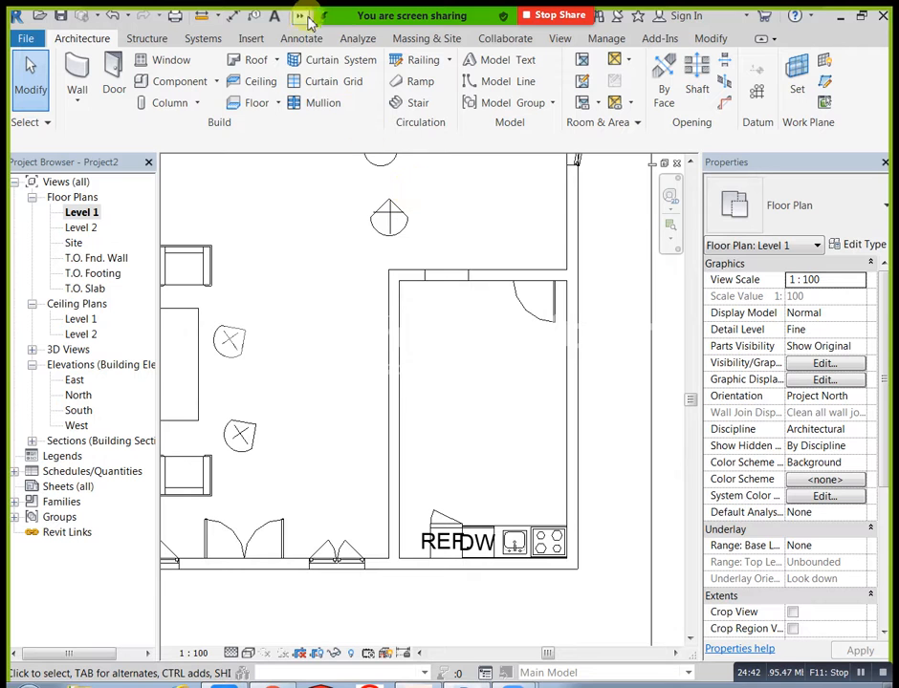
Inspect the placed kitchenette's stove, sink, cabinets and refrigerator in the 3D view
{"action": "left_click", "coordinate": [304, 17]}
{"action": "left_click", "coordinate": [308, 40]}
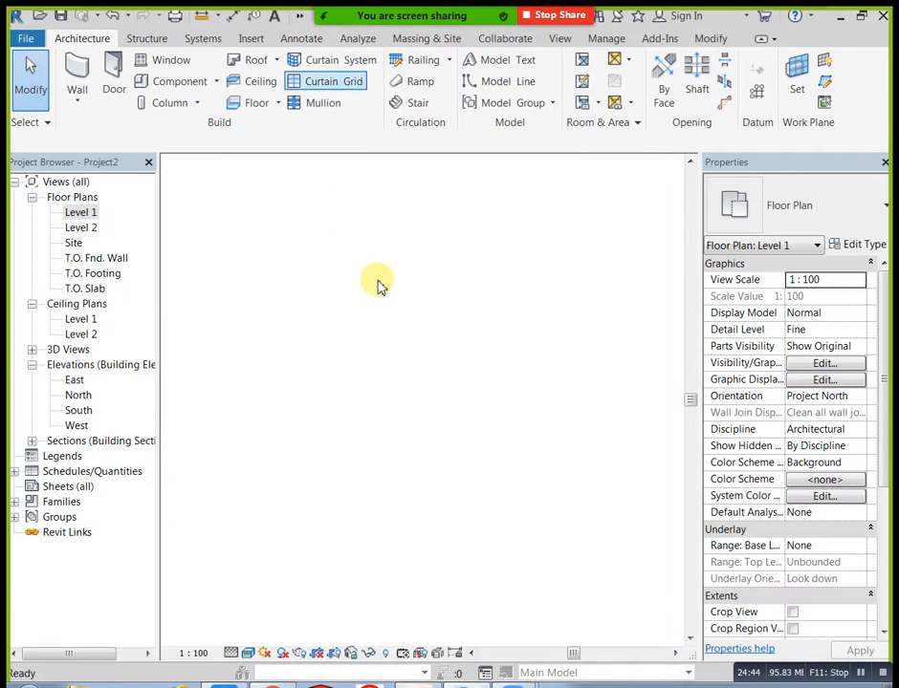
{"action": "scroll", "coordinate": [376, 292], "scroll_direction": "down", "scroll_amount": 4}
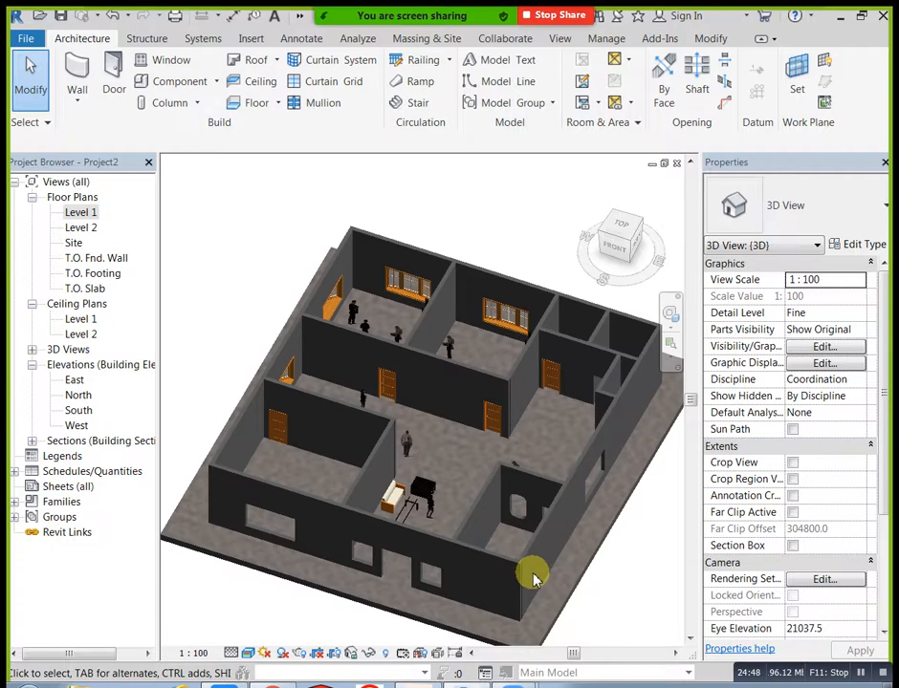
{"action": "middle_click_drag", "start_coordinate": [469, 547], "coordinate": [480, 559], "text": "shift"}
{"action": "middle_click_drag", "start_coordinate": [423, 546], "coordinate": [405, 505], "text": "shift"}
{"action": "middle_click_drag", "start_coordinate": [449, 478], "coordinate": [304, 449], "text": "shift"}
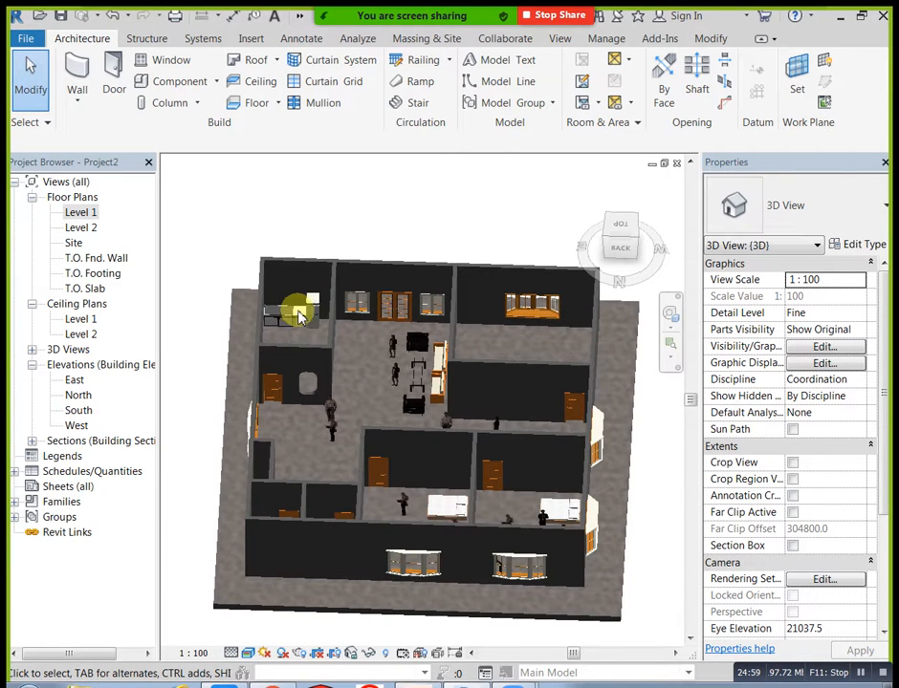
{"action": "scroll", "coordinate": [285, 290], "scroll_direction": "up", "scroll_amount": 6}
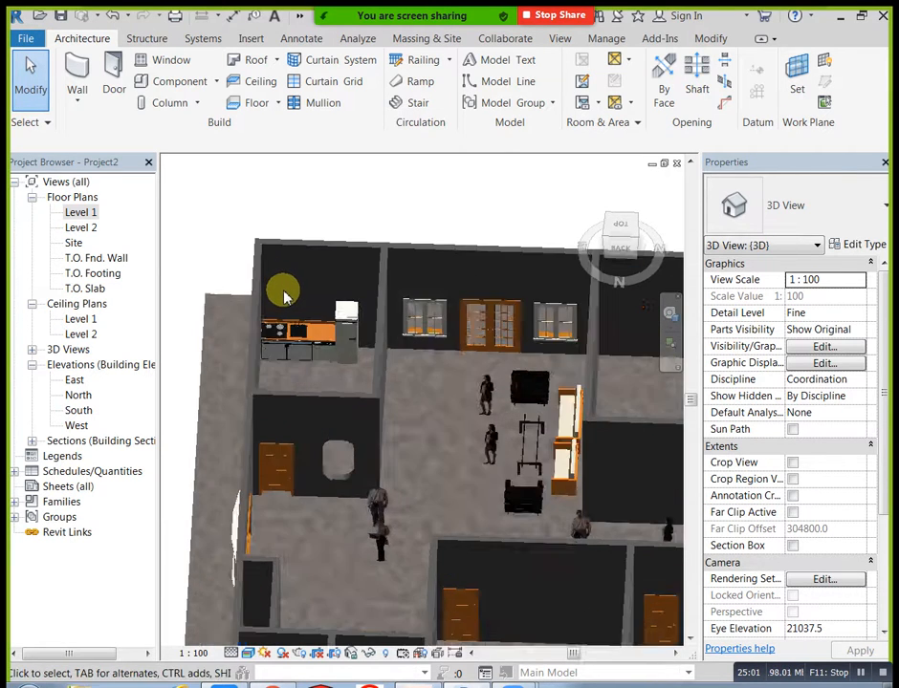
{"action": "scroll", "coordinate": [269, 435], "scroll_direction": "up", "scroll_amount": 1}
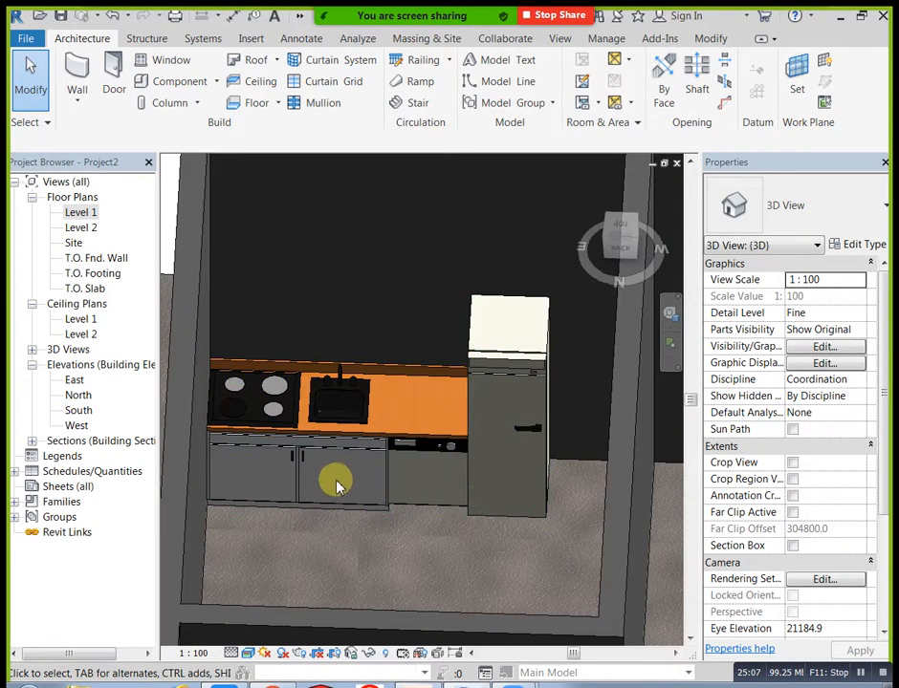
{"action": "scroll", "coordinate": [331, 469], "scroll_direction": "down", "scroll_amount": 3}
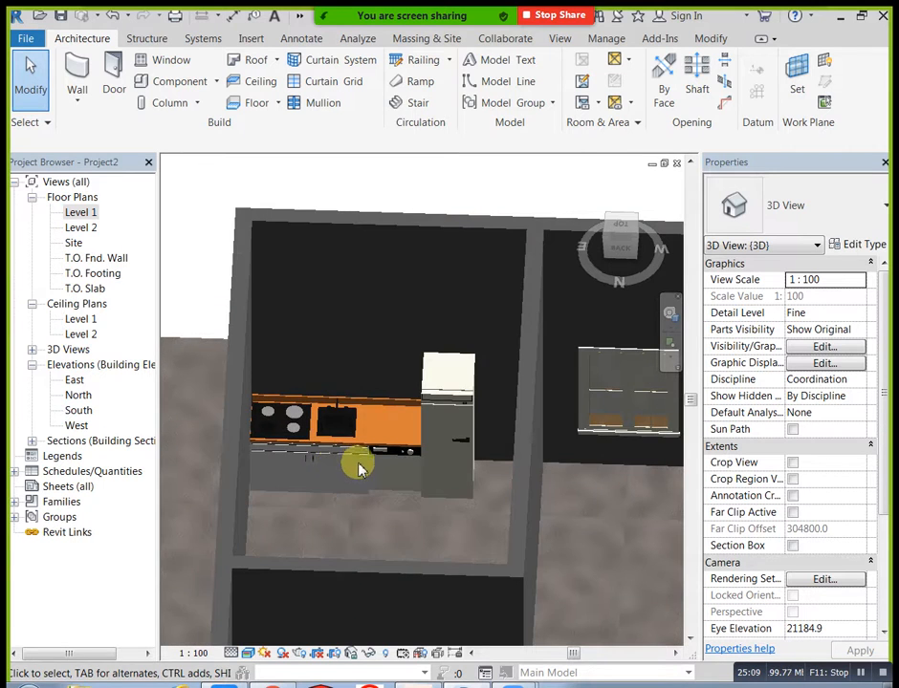
Extend the Level 1 floor boundary outward, moving its left edge to 4300 mm from the house wall and its bottom edge further below the house
{"action": "double_click", "coordinate": [86, 213]}
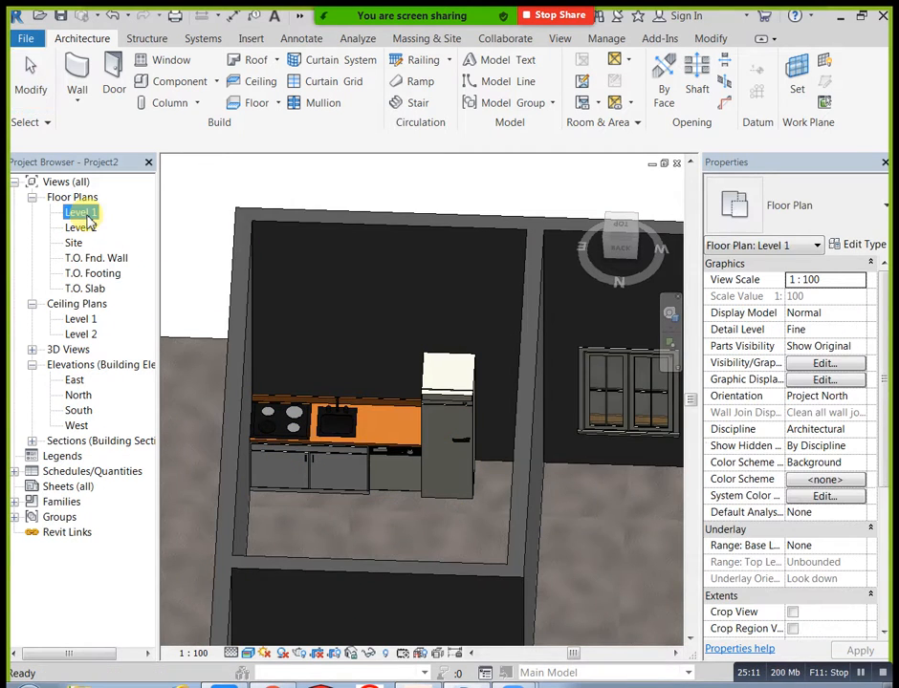
{"action": "scroll", "coordinate": [402, 325], "scroll_direction": "down", "scroll_amount": 5}
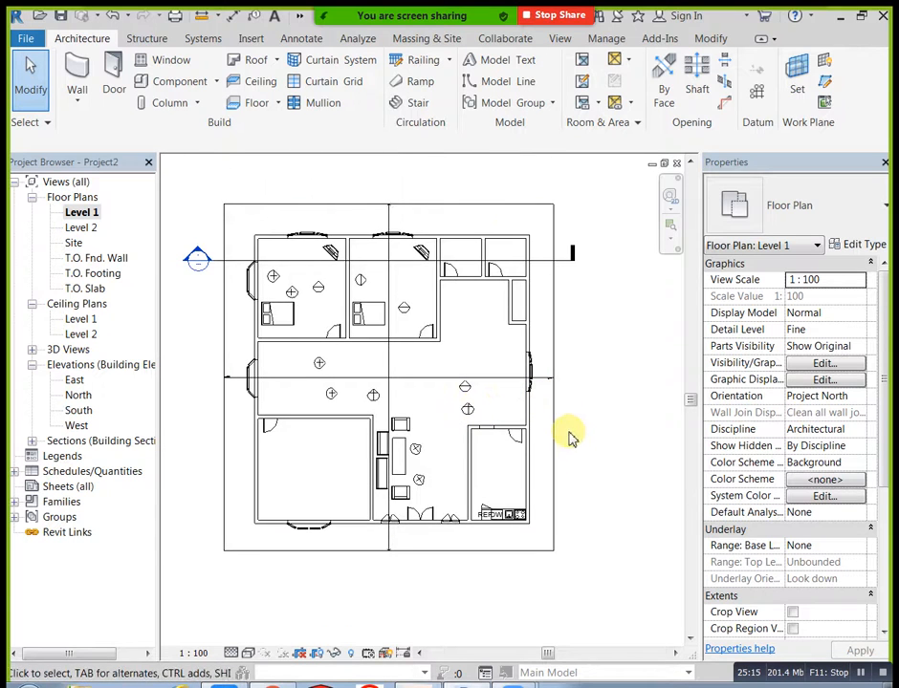
{"action": "middle_click_drag", "start_coordinate": [571, 440], "coordinate": [578, 361]}
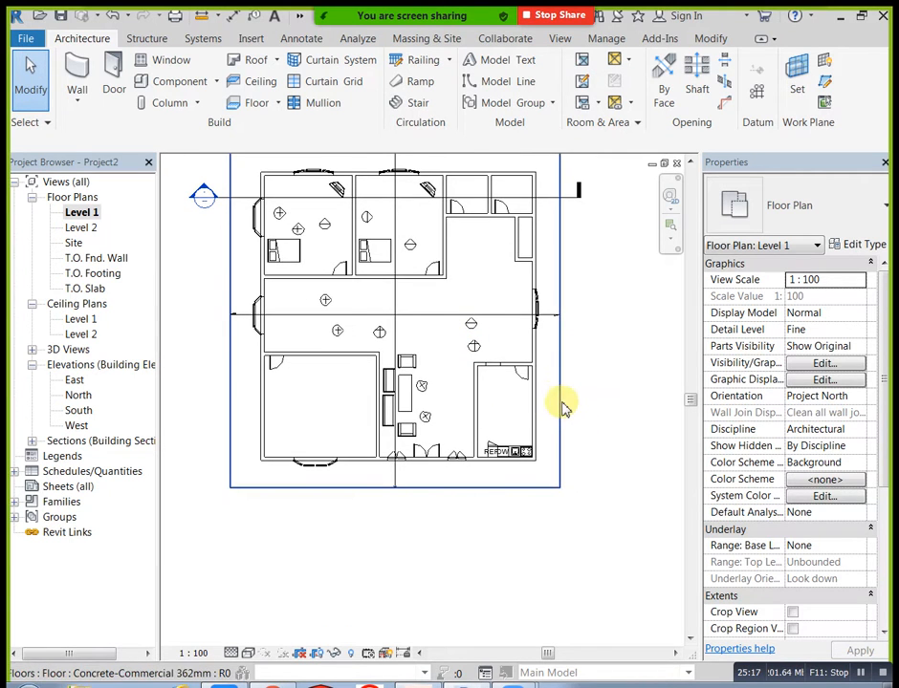
{"action": "left_click", "coordinate": [455, 514]}
{"action": "middle_click_drag", "start_coordinate": [237, 278], "coordinate": [265, 327]}
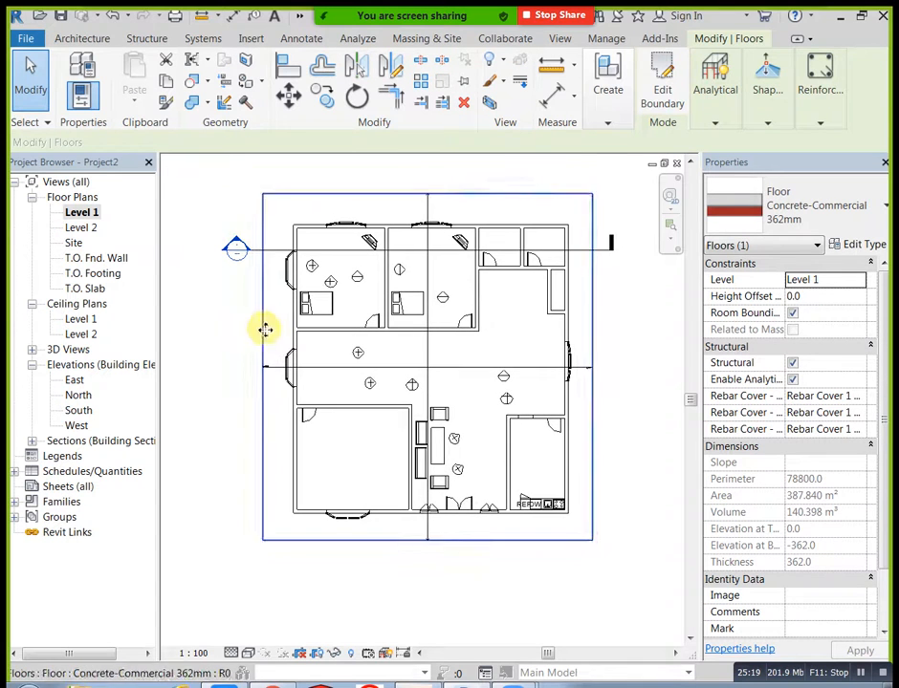
{"action": "left_click", "coordinate": [660, 90]}
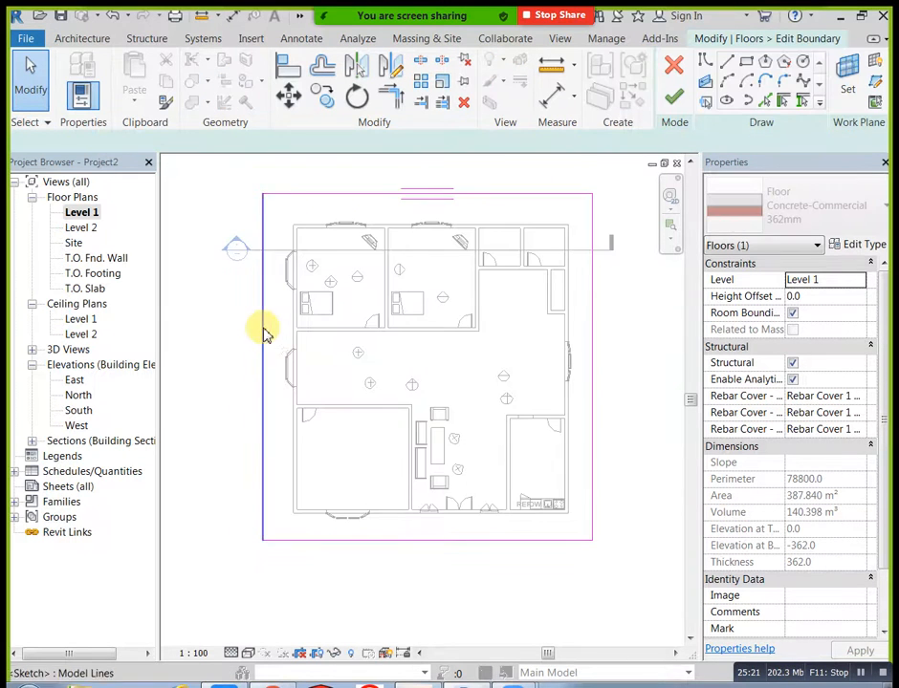
{"action": "left_click_drag", "start_coordinate": [263, 342], "coordinate": [220, 349]}
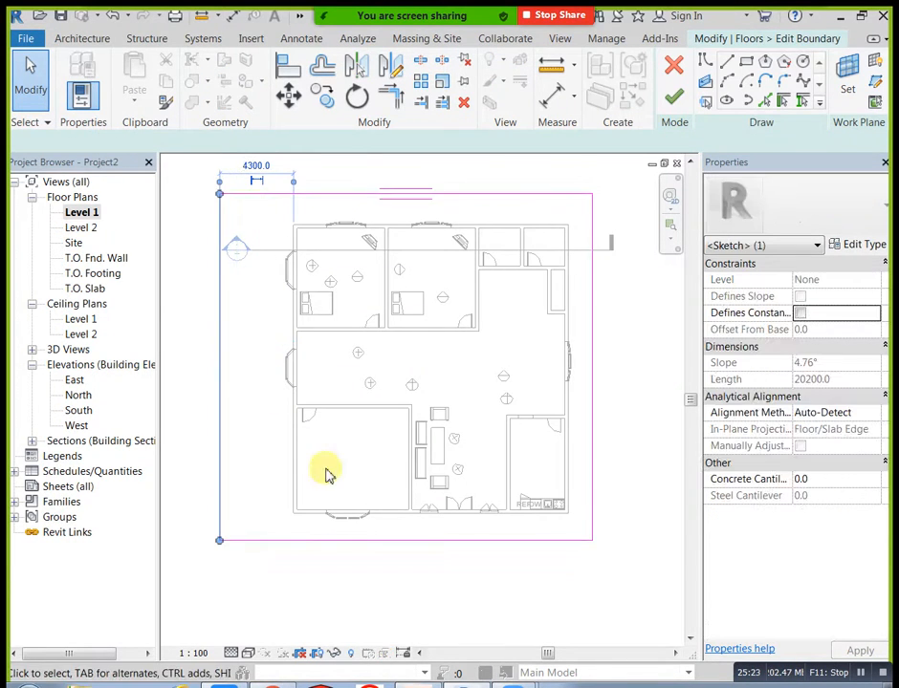
{"action": "left_click_drag", "start_coordinate": [415, 542], "coordinate": [426, 593]}
{"action": "left_click", "coordinate": [675, 97]}
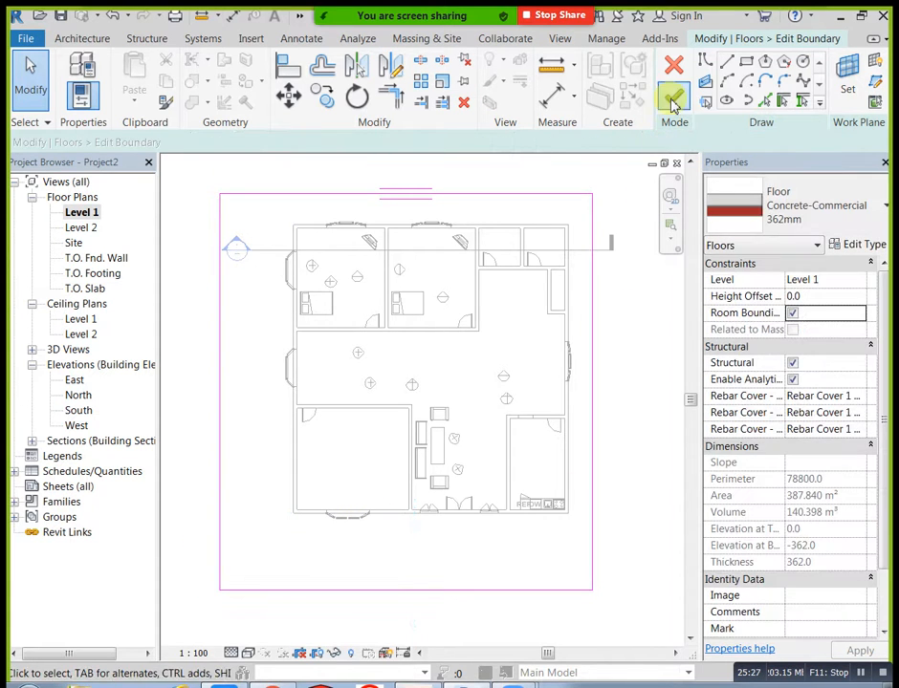
{"action": "left_click", "coordinate": [643, 309]}
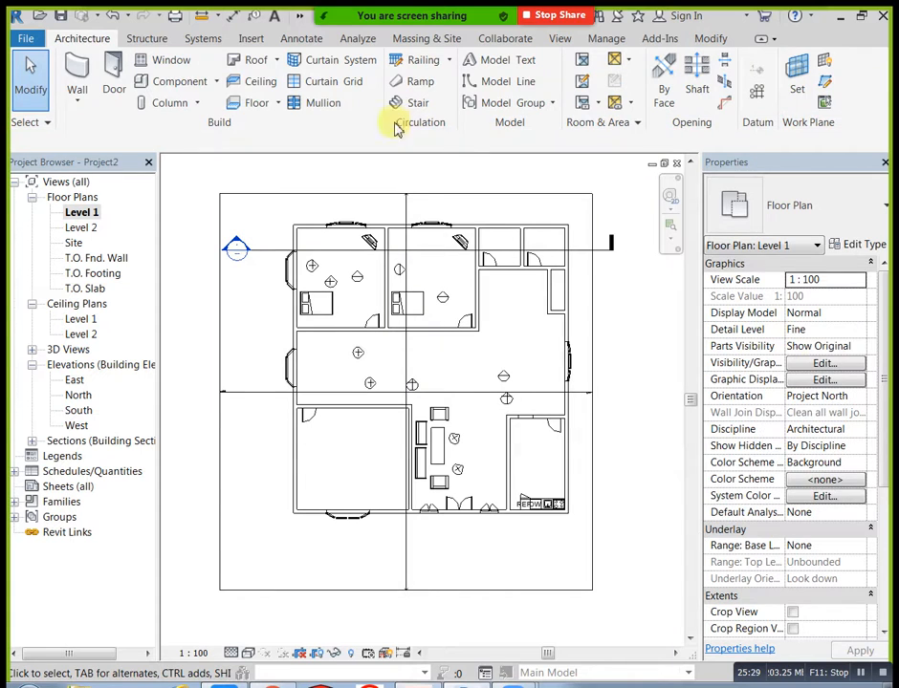
Place an M_RPC Beetle parallel to the house's left wall, beside the lower-left room and about 2100 mm from the wall
{"action": "left_click", "coordinate": [218, 84]}
{"action": "left_click", "coordinate": [206, 108]}
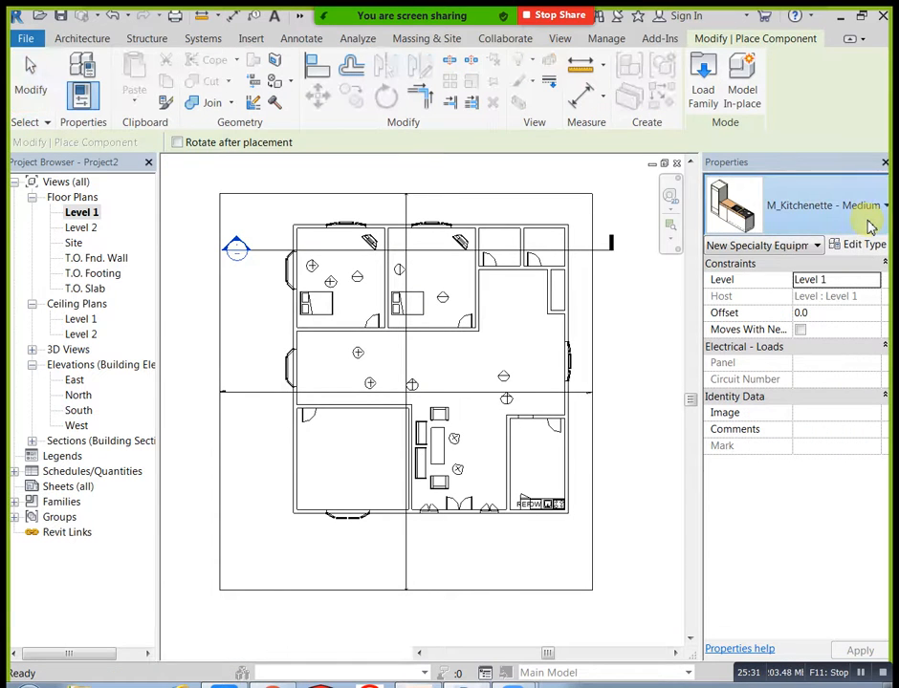
{"action": "left_click", "coordinate": [870, 226]}
{"action": "left_click", "coordinate": [716, 445]}
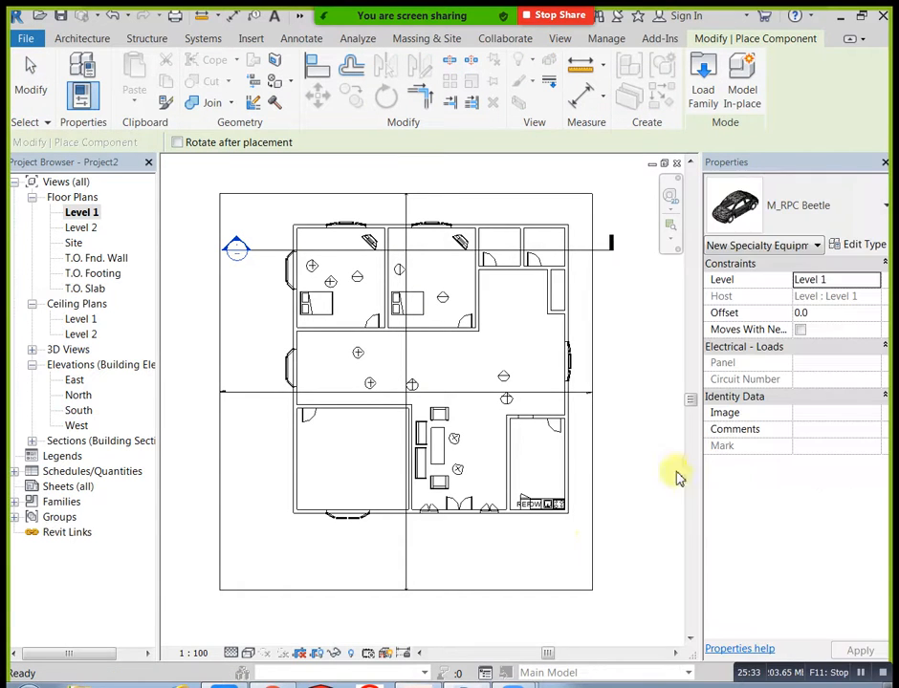
{"action": "key", "text": "space"}
{"action": "key", "text": "space"}
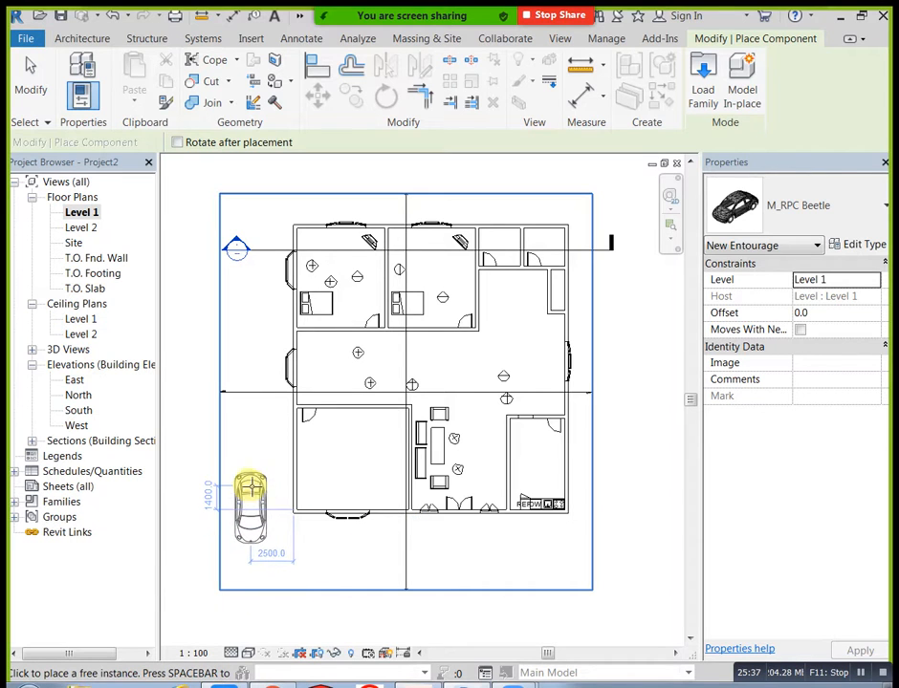
{"action": "left_click", "coordinate": [256, 461]}
Place a second M_RPC Beetle, rotated parallel to the bottom wall and about 2500 mm below the lower-left room, and end placement
{"action": "key", "text": "space"}
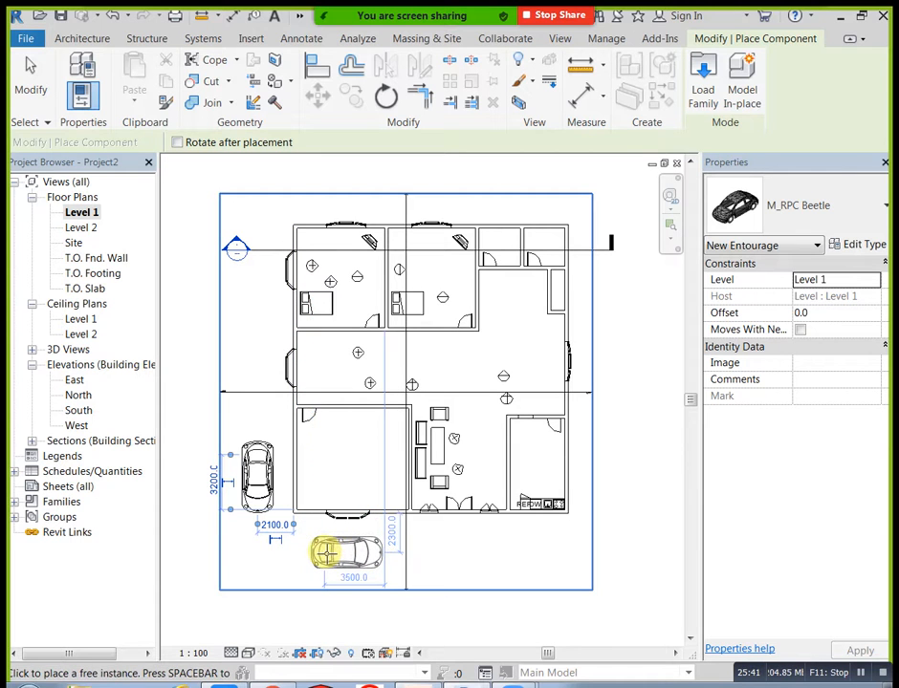
{"action": "left_click", "coordinate": [316, 554]}
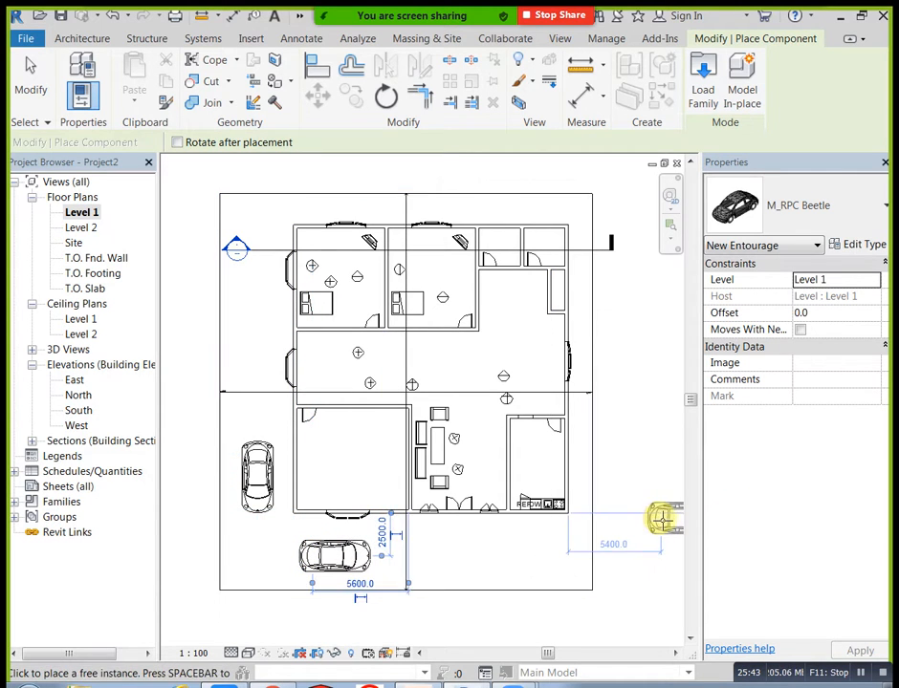
{"action": "key", "text": "Escape"}
{"action": "key", "text": "Escape"}
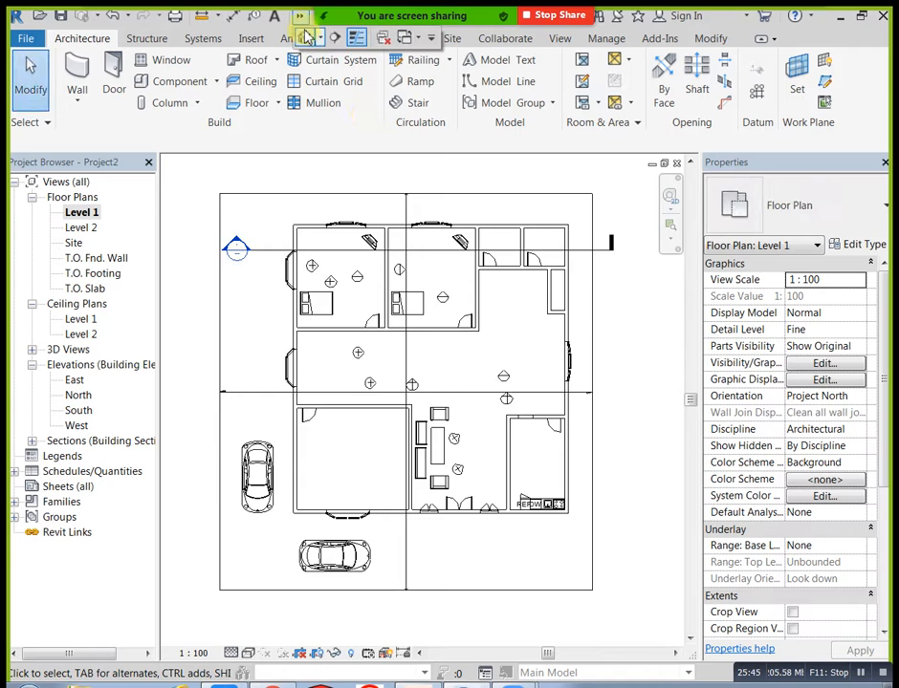
Examine the two parked cars and the enlarged floor around the house in the 3D view
{"action": "left_click", "coordinate": [301, 17]}
{"action": "scroll", "coordinate": [383, 284], "scroll_direction": "down", "scroll_amount": 6}
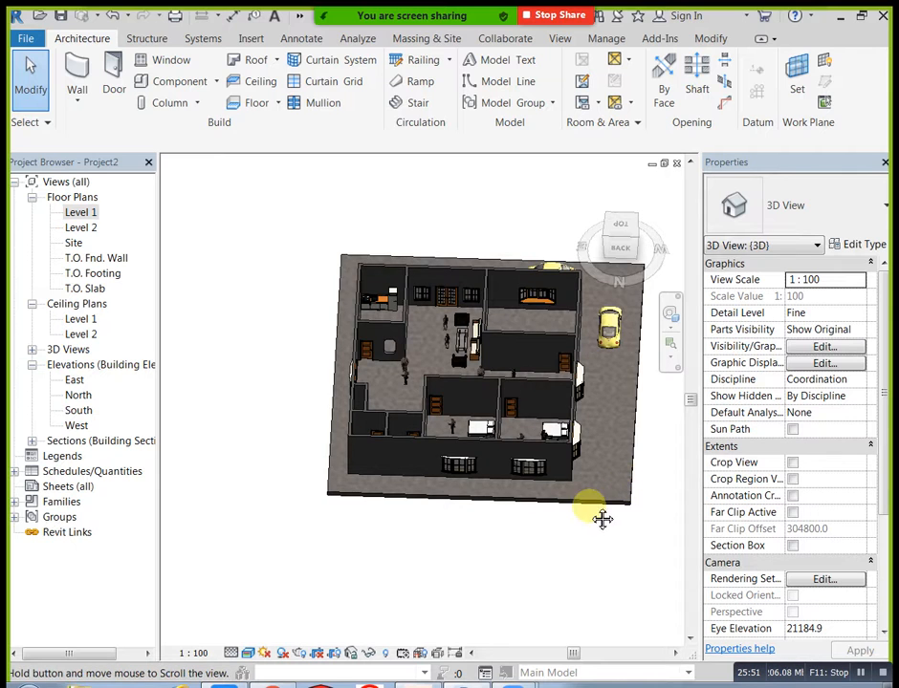
{"action": "middle_click_drag", "start_coordinate": [608, 515], "coordinate": [582, 535]}
{"action": "middle_click_drag", "start_coordinate": [545, 411], "coordinate": [473, 455]}
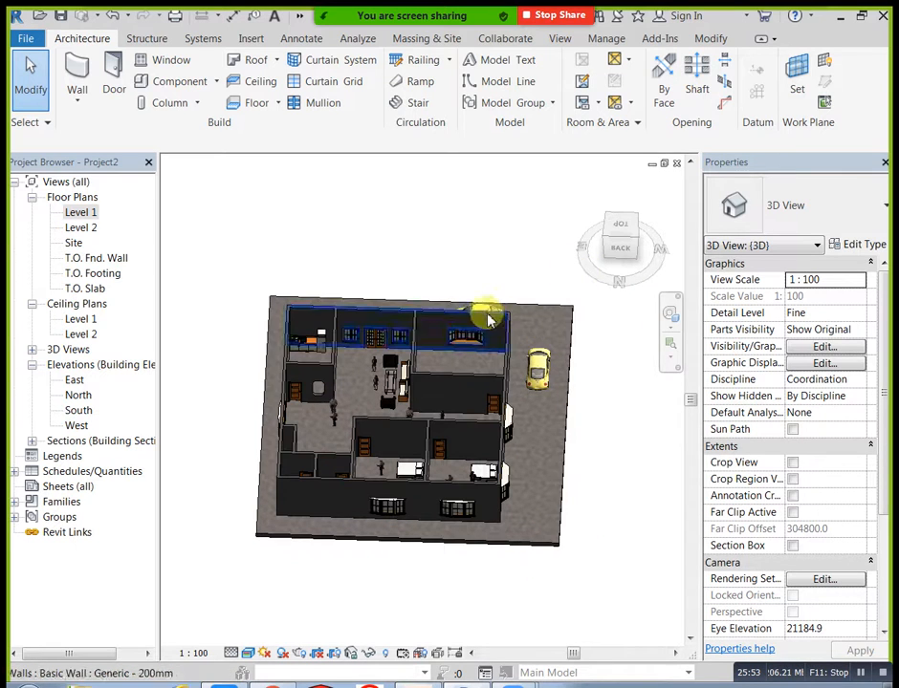
{"action": "middle_click_drag", "start_coordinate": [588, 435], "coordinate": [559, 435], "text": "shift"}
{"action": "middle_click_drag", "start_coordinate": [488, 414], "coordinate": [288, 408], "text": "shift"}
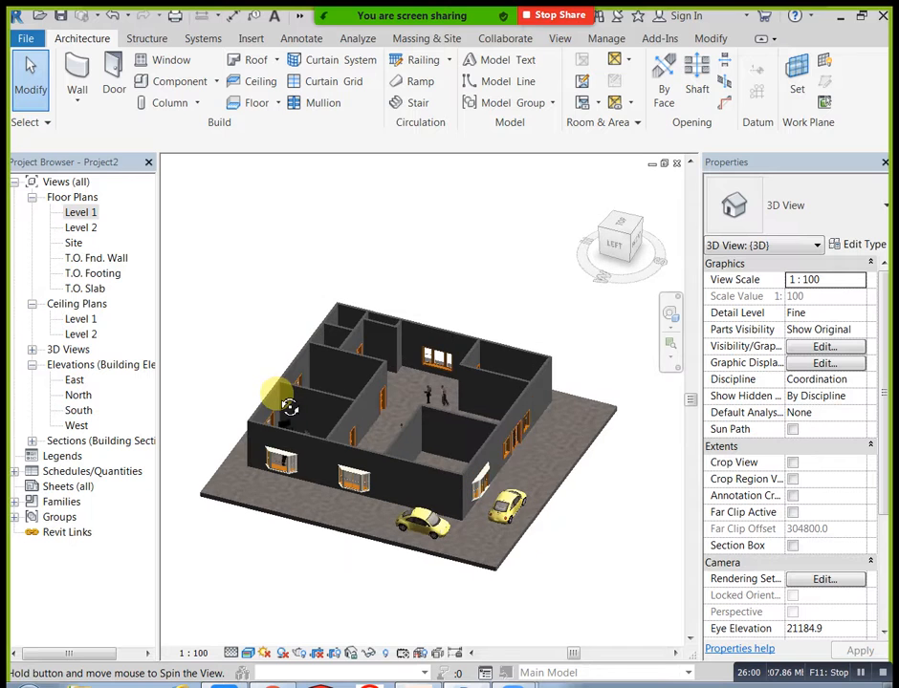
{"action": "middle_click_drag", "start_coordinate": [612, 464], "coordinate": [576, 468], "text": "shift"}
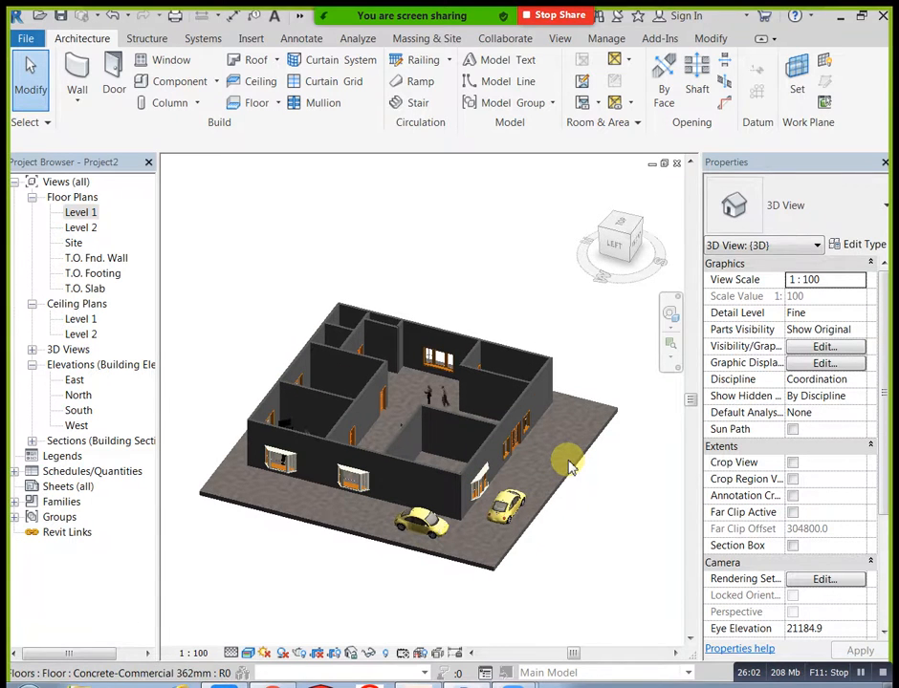
{"action": "scroll", "coordinate": [566, 466], "scroll_direction": "up", "scroll_amount": 2}
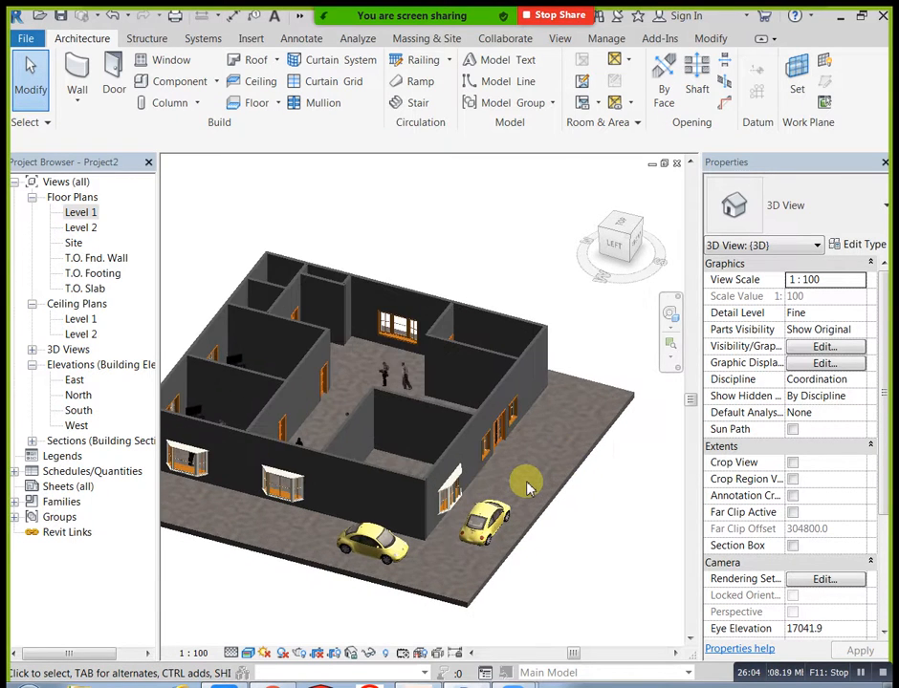
{"action": "scroll", "coordinate": [573, 488], "scroll_direction": "up", "scroll_amount": 2}
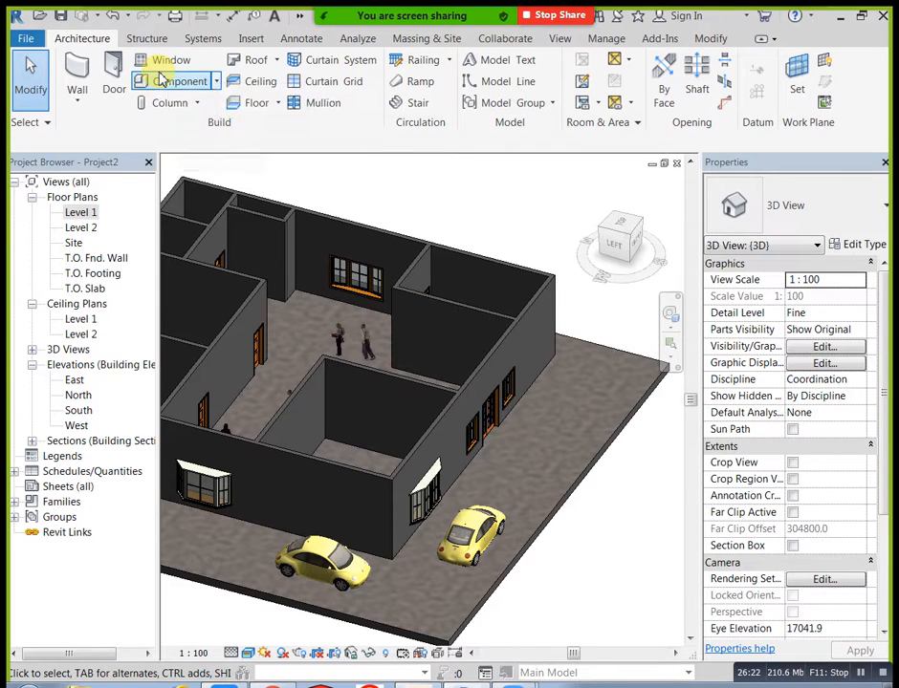
Start loading a component family and browse the US Metric library to its Casework folder
{"action": "left_click", "coordinate": [218, 82]}
{"action": "left_click", "coordinate": [214, 110]}
{"action": "left_click", "coordinate": [706, 86]}
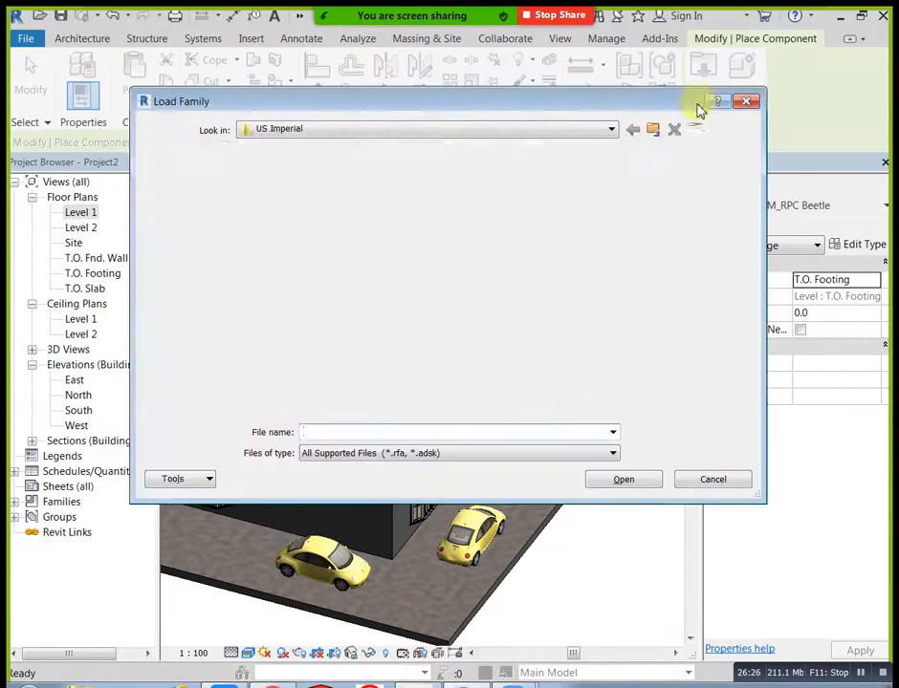
{"action": "left_click", "coordinate": [650, 131]}
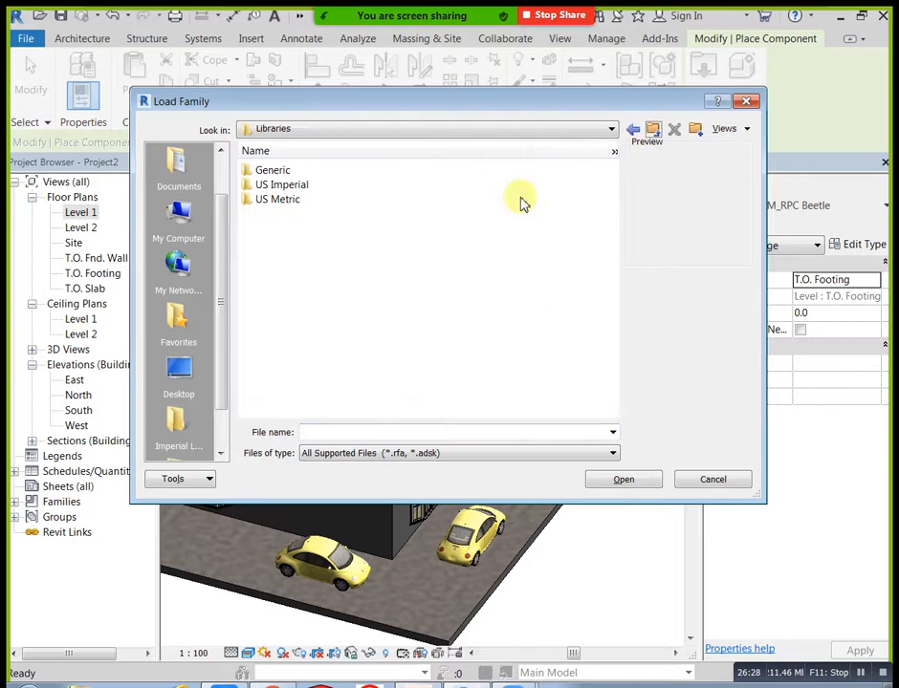
{"action": "double_click", "coordinate": [325, 200]}
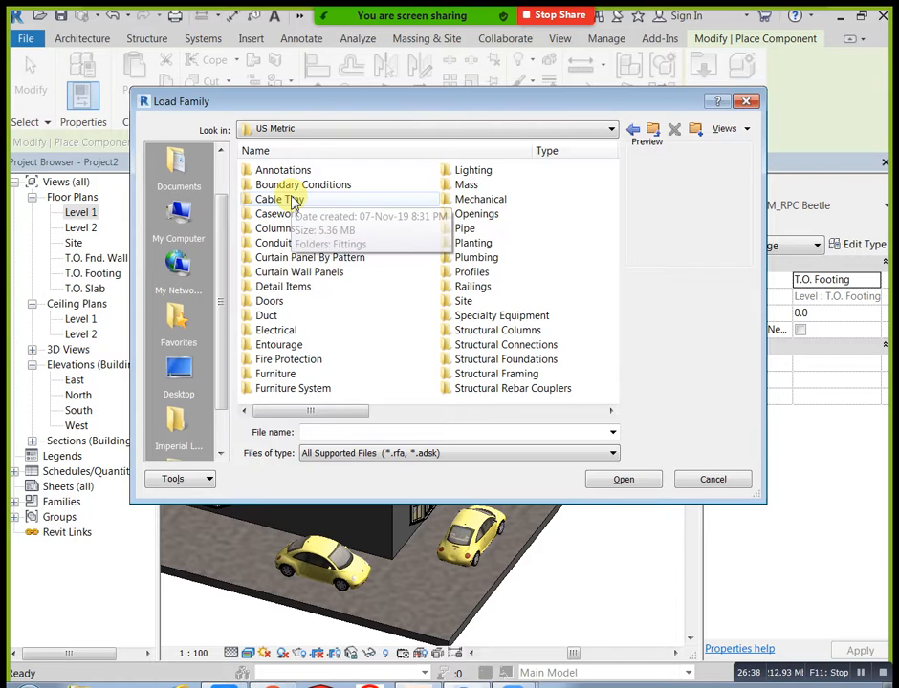
{"action": "left_click", "coordinate": [283, 375]}
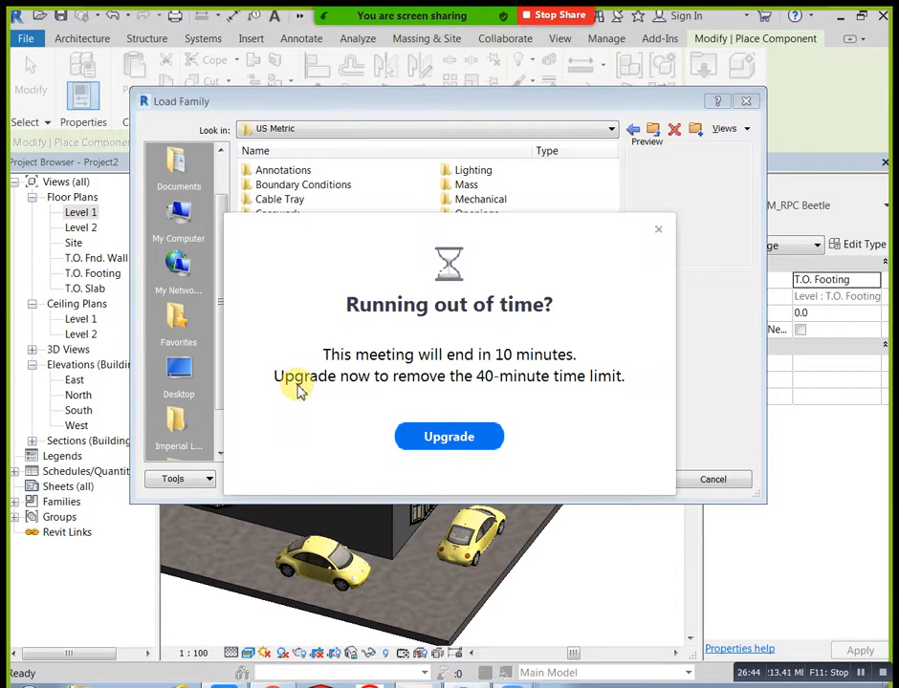
{"action": "left_click", "coordinate": [656, 230]}
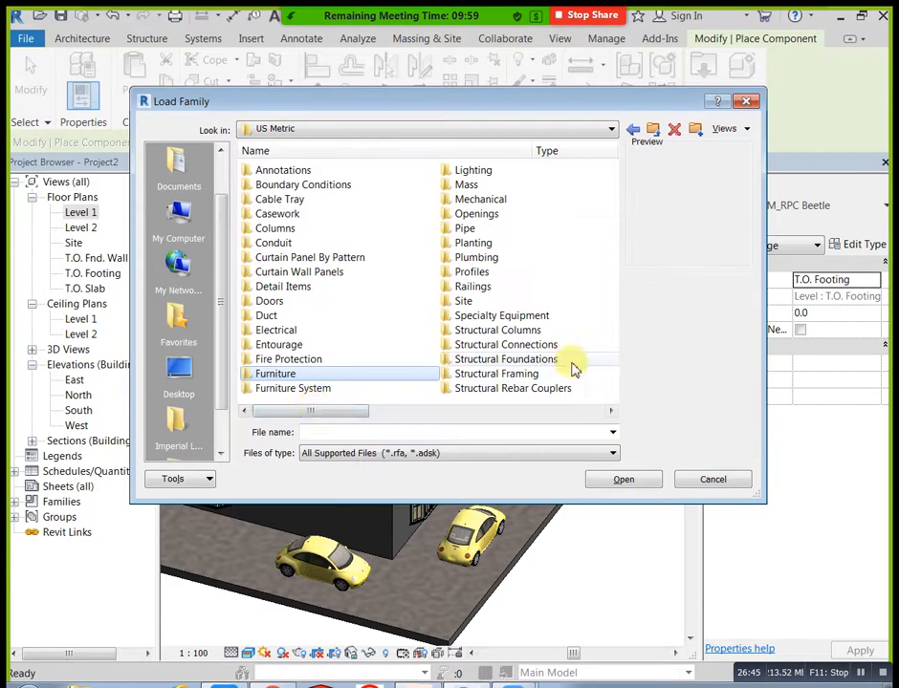
{"action": "left_click", "coordinate": [298, 389]}
{"action": "left_click", "coordinate": [299, 346]}
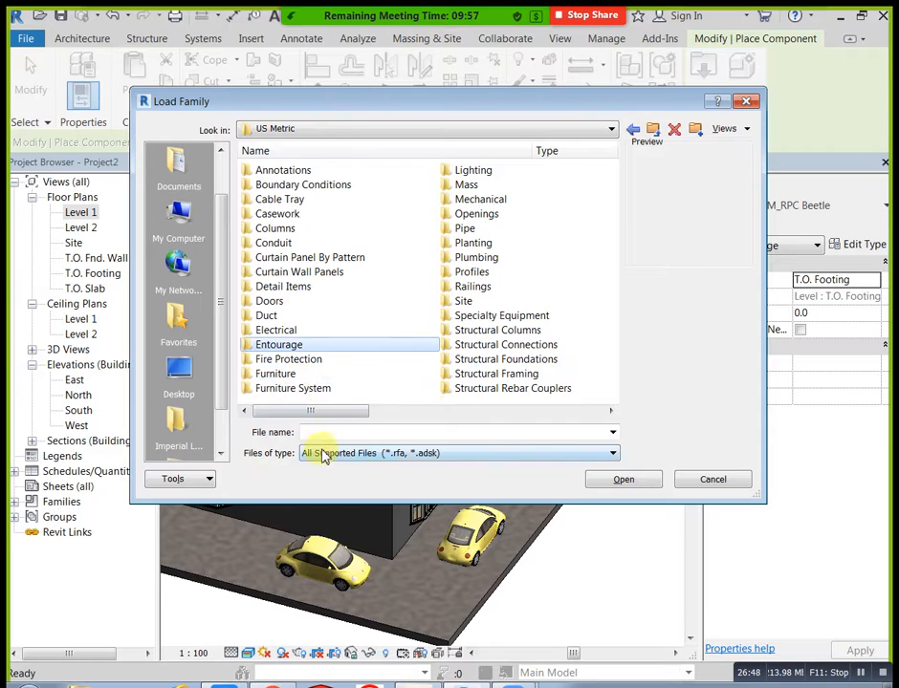
{"action": "double_click", "coordinate": [292, 213]}
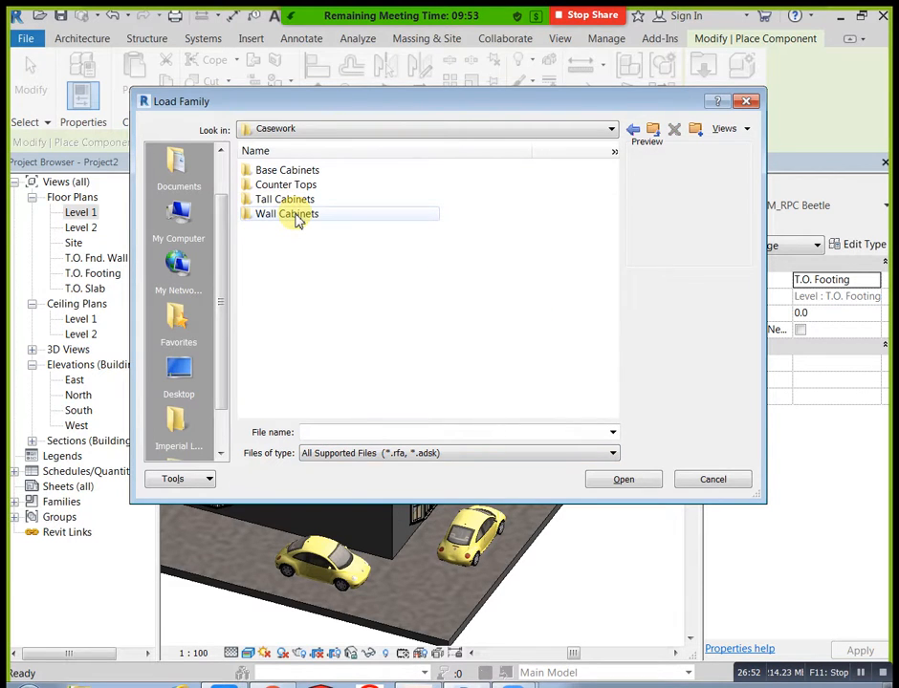
Preview the corner-unit and glass double-door families in the Wall Cabinets folder and return to Casework
{"action": "double_click", "coordinate": [292, 213]}
{"action": "left_click", "coordinate": [304, 171]}
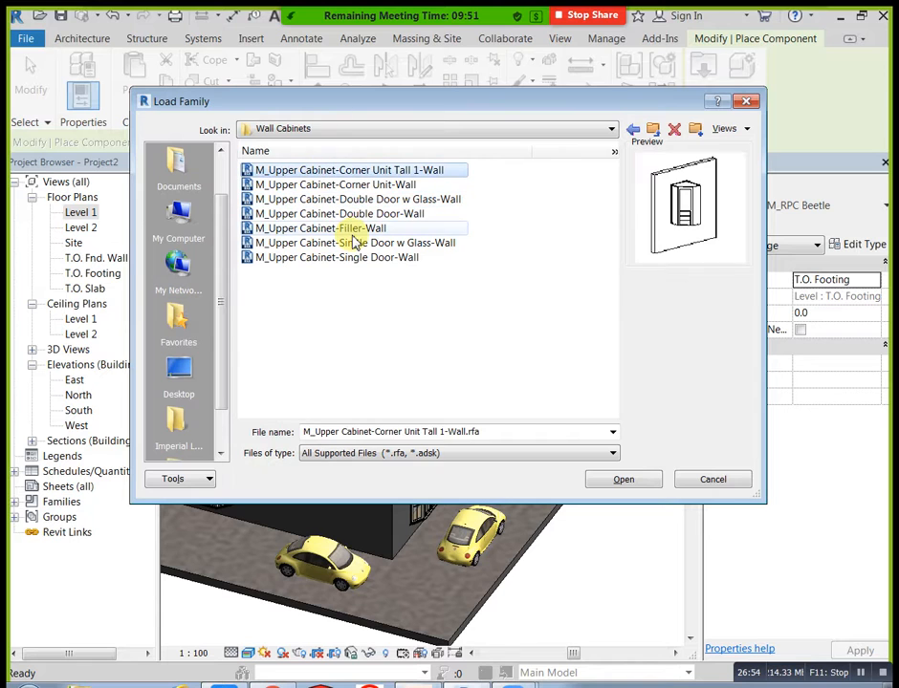
{"action": "left_click", "coordinate": [351, 185]}
{"action": "left_click", "coordinate": [353, 199]}
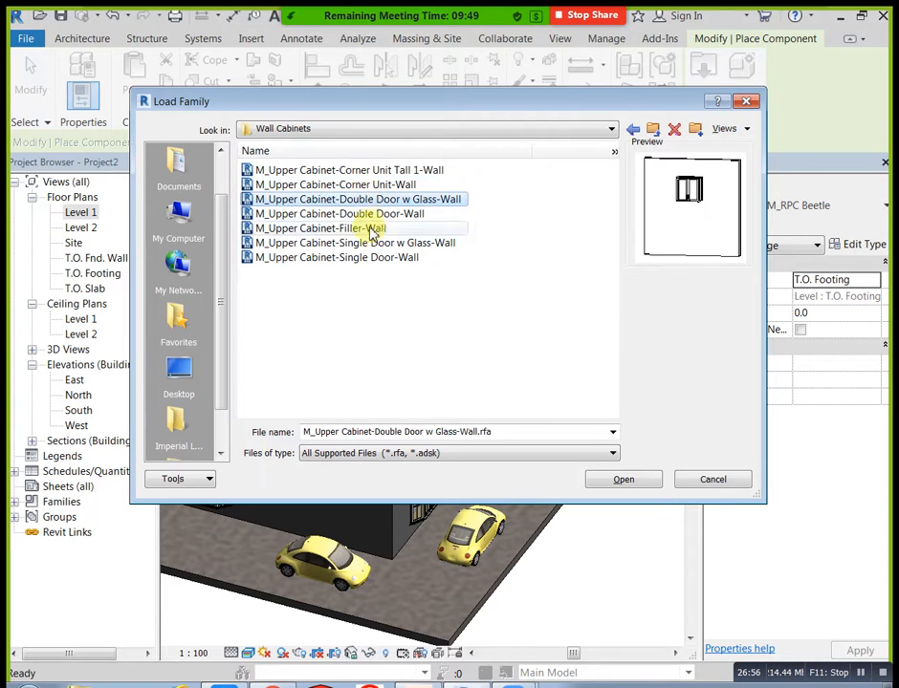
{"action": "left_click", "coordinate": [651, 128]}
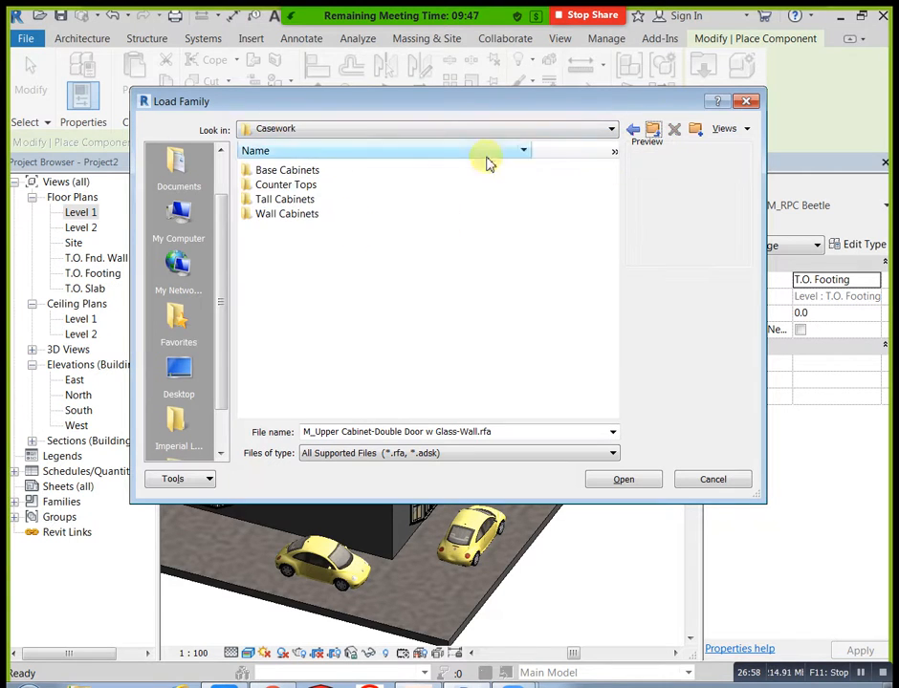
Go back to the US Metric library, view the contents of its Openings folder and return to US Metric
{"action": "left_click", "coordinate": [652, 131]}
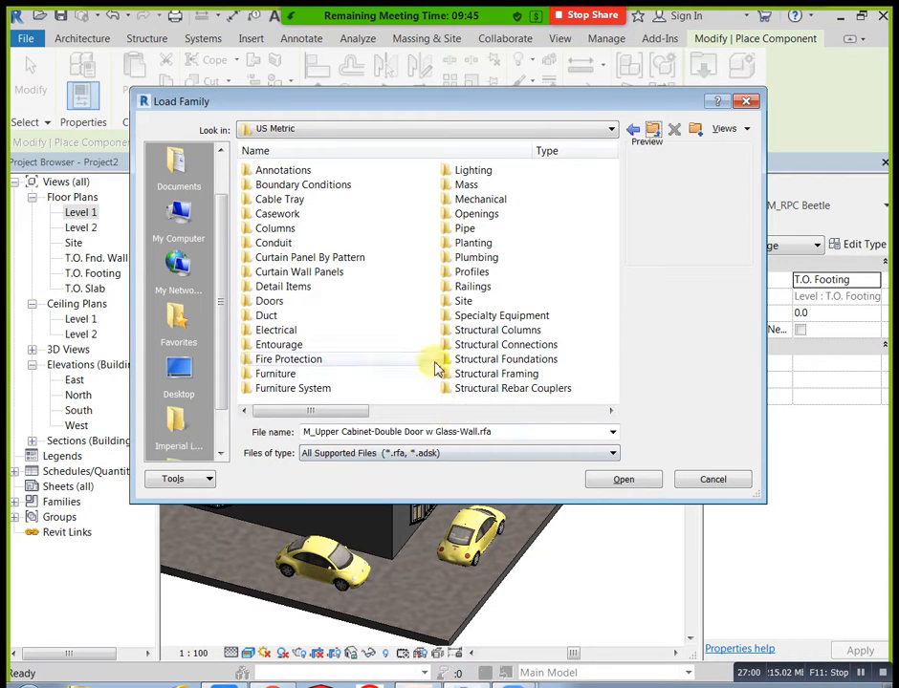
{"action": "left_click_drag", "start_coordinate": [350, 411], "coordinate": [450, 287]}
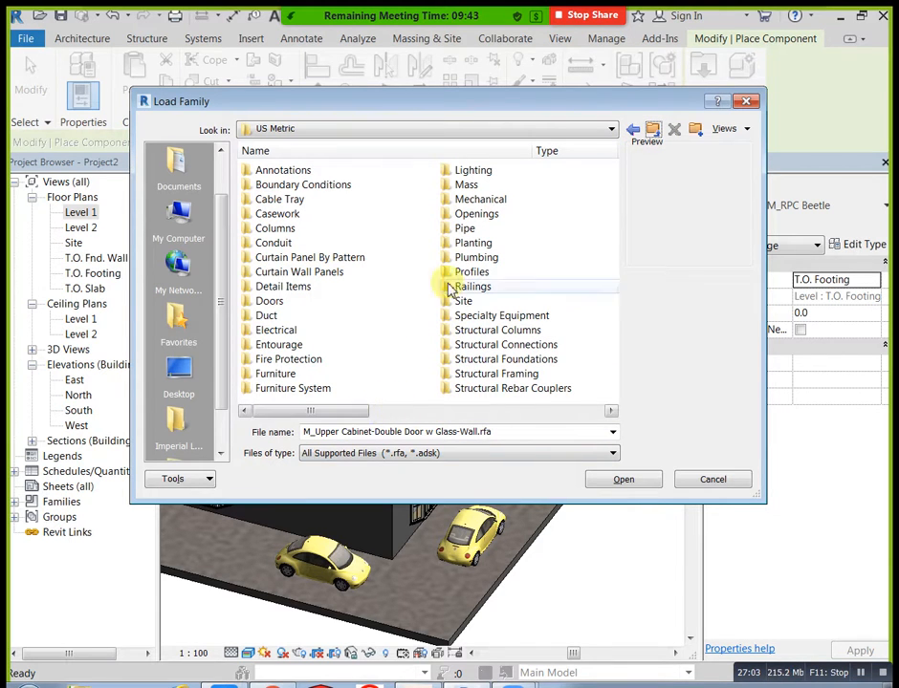
{"action": "double_click", "coordinate": [483, 216]}
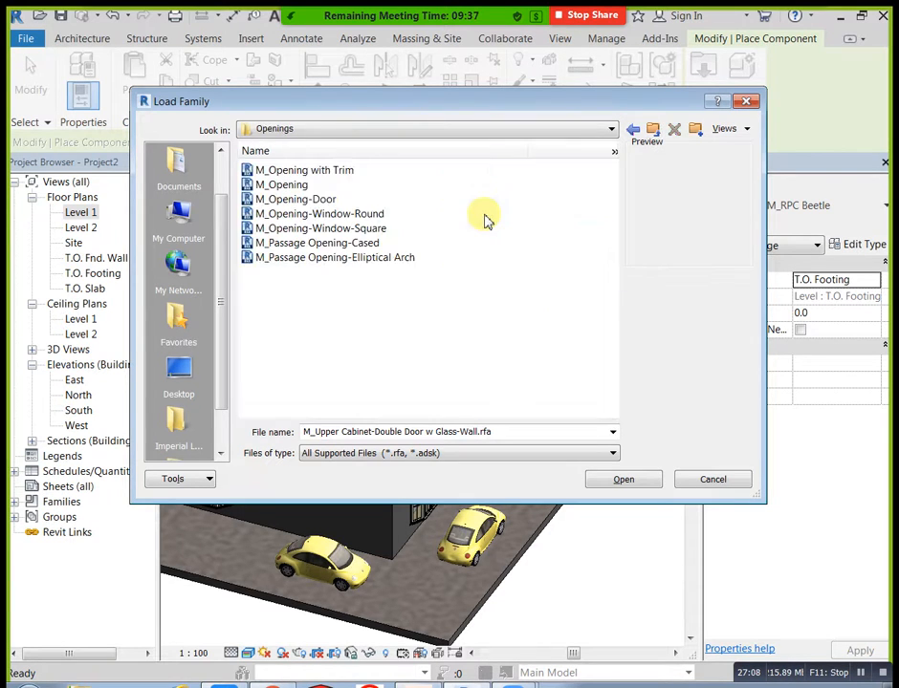
{"action": "left_click", "coordinate": [650, 132]}
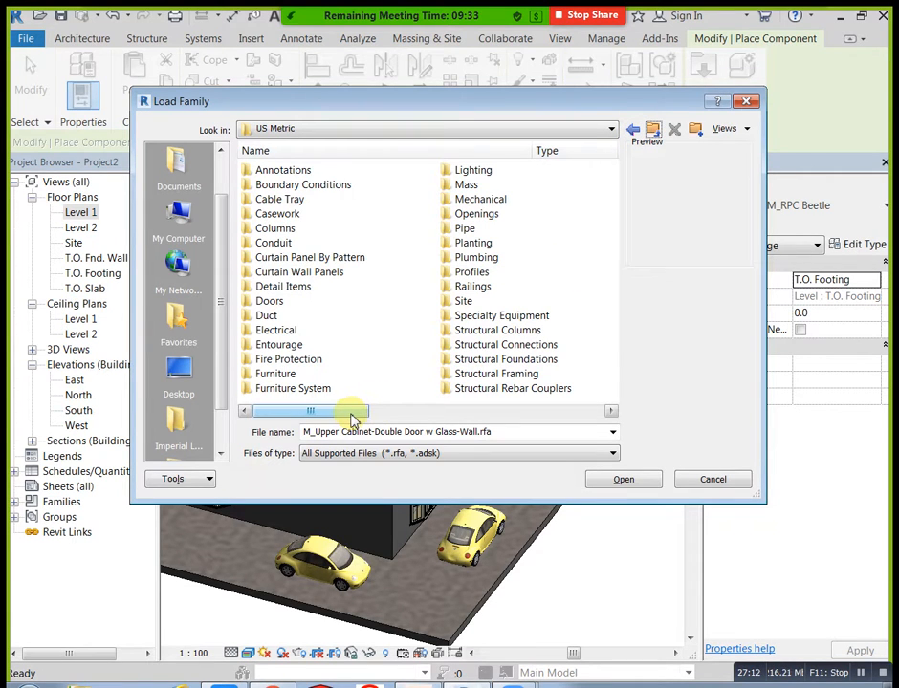
Preview the plant, shrub and tree families in the Planting folder and return to the US Metric library
{"action": "double_click", "coordinate": [473, 245]}
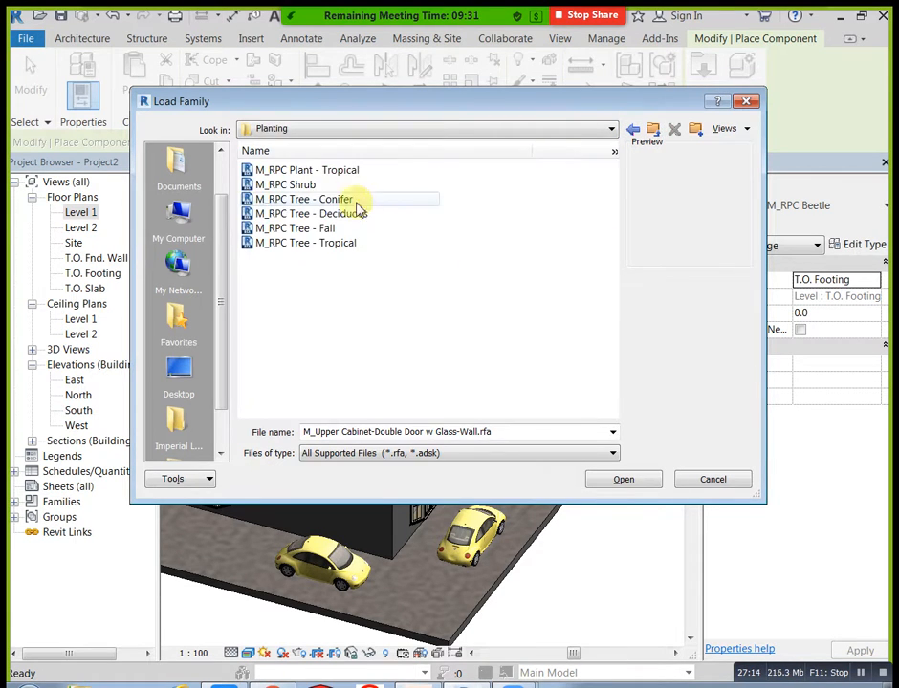
{"action": "left_click", "coordinate": [301, 171]}
{"action": "left_click", "coordinate": [304, 185]}
{"action": "left_click", "coordinate": [315, 214]}
{"action": "key", "text": "Up"}
{"action": "key", "text": "Down"}
{"action": "left_click", "coordinate": [332, 229]}
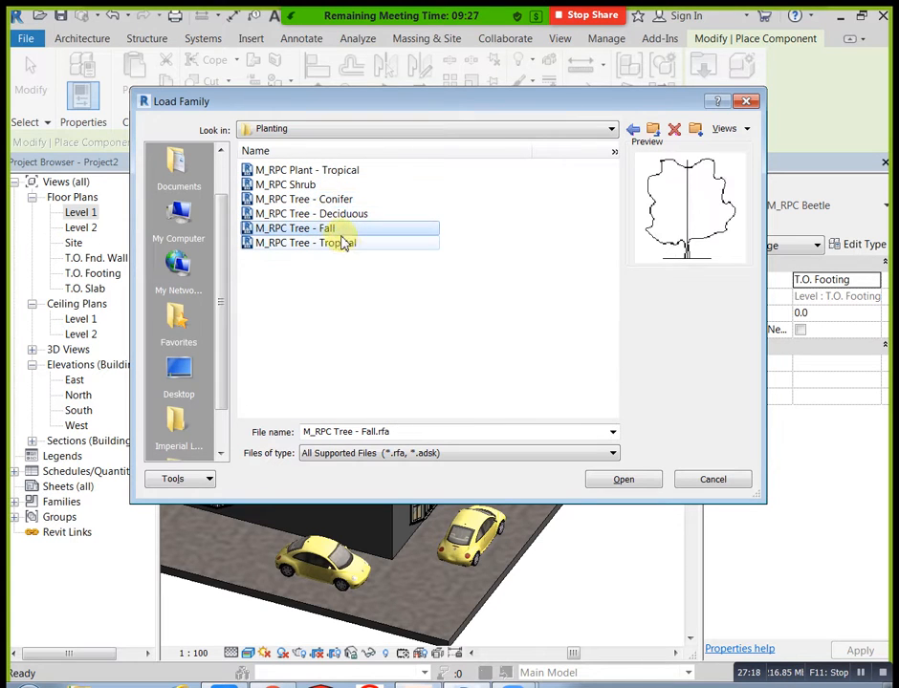
{"action": "left_click", "coordinate": [346, 245]}
{"action": "left_click", "coordinate": [655, 131]}
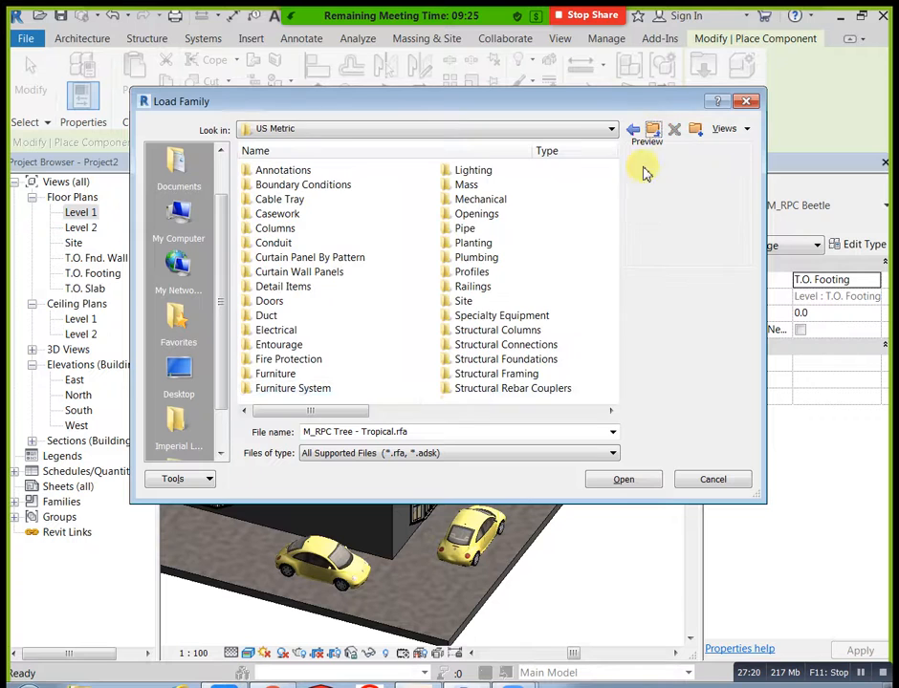
Look into the Titleblocks folder of the US Metric library and return to the folder list
{"action": "left_click_drag", "start_coordinate": [363, 414], "coordinate": [441, 411]}
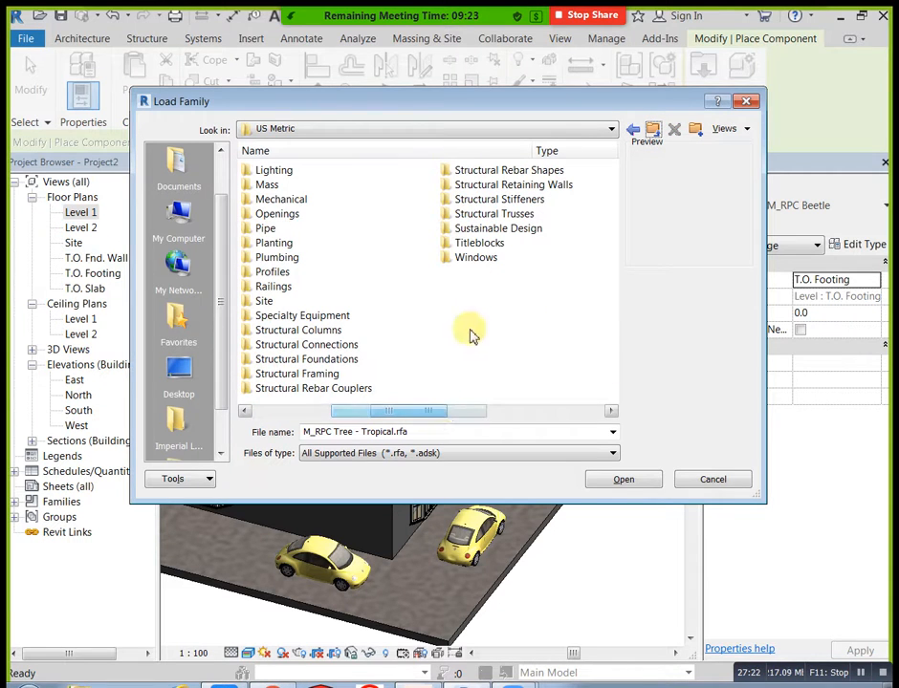
{"action": "left_click", "coordinate": [497, 235]}
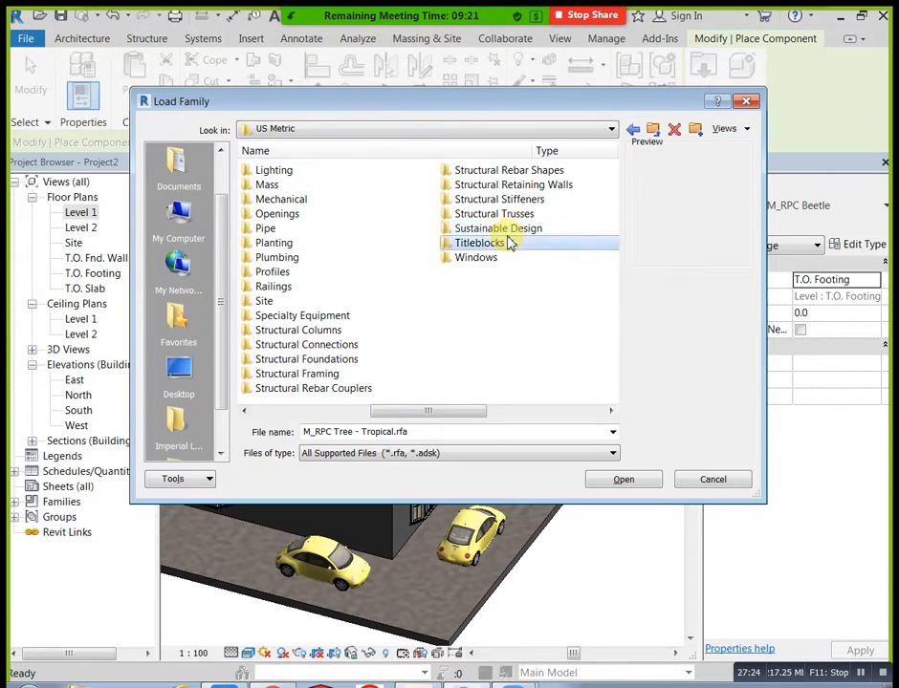
{"action": "double_click", "coordinate": [509, 243]}
{"action": "left_click", "coordinate": [653, 129]}
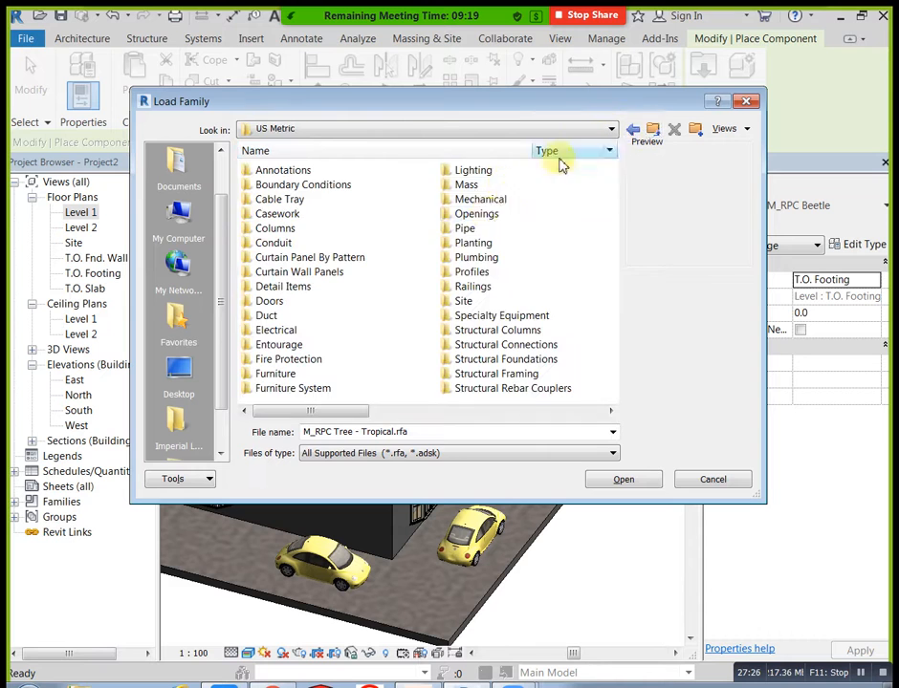
Open the Sustainable Design folder and preview its bicycle rack, light shelf, recycle bin and solar panel families
{"action": "left_click_drag", "start_coordinate": [356, 411], "coordinate": [481, 300]}
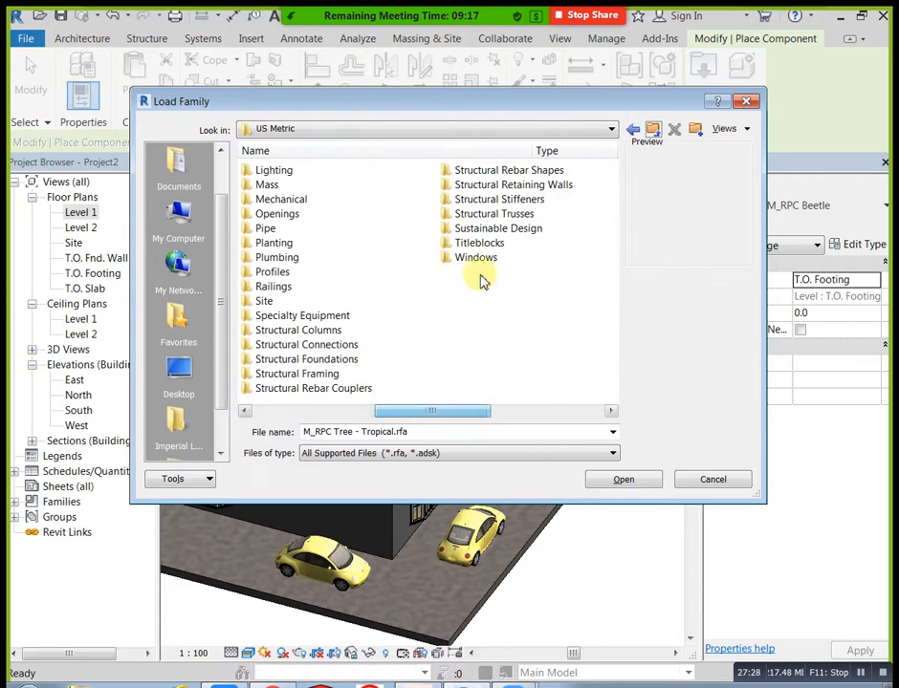
{"action": "double_click", "coordinate": [498, 229]}
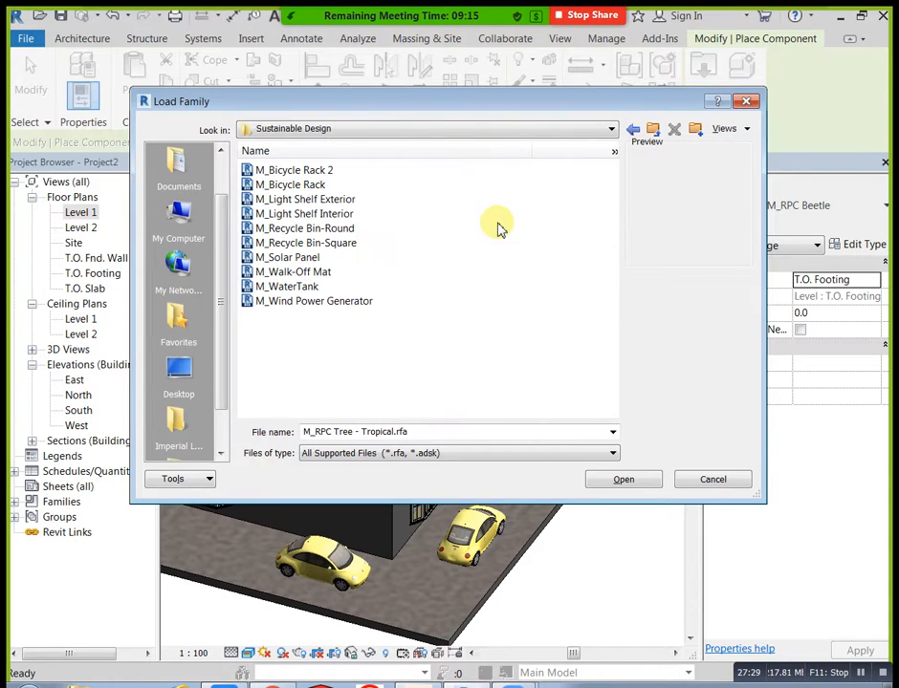
{"action": "left_click", "coordinate": [318, 171]}
{"action": "left_click", "coordinate": [314, 185]}
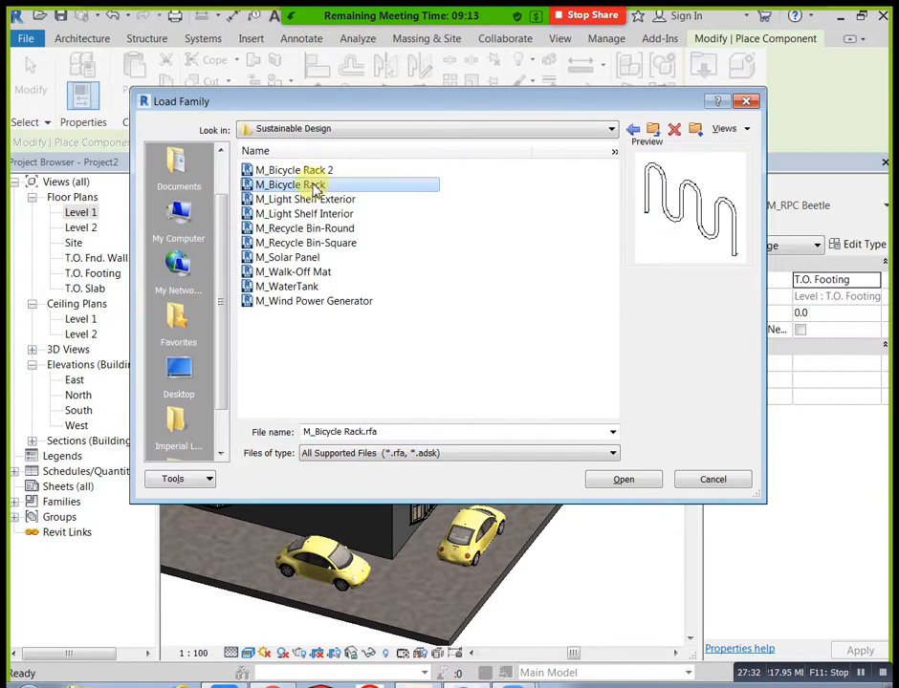
{"action": "left_click", "coordinate": [321, 200]}
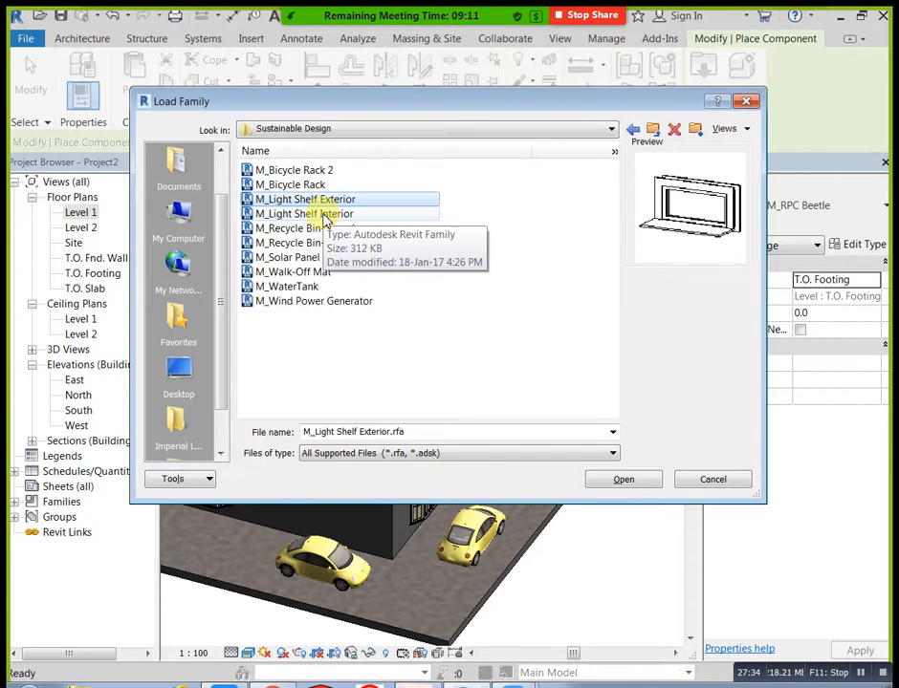
{"action": "left_click", "coordinate": [325, 216]}
{"action": "left_click", "coordinate": [323, 230]}
{"action": "left_click", "coordinate": [325, 243]}
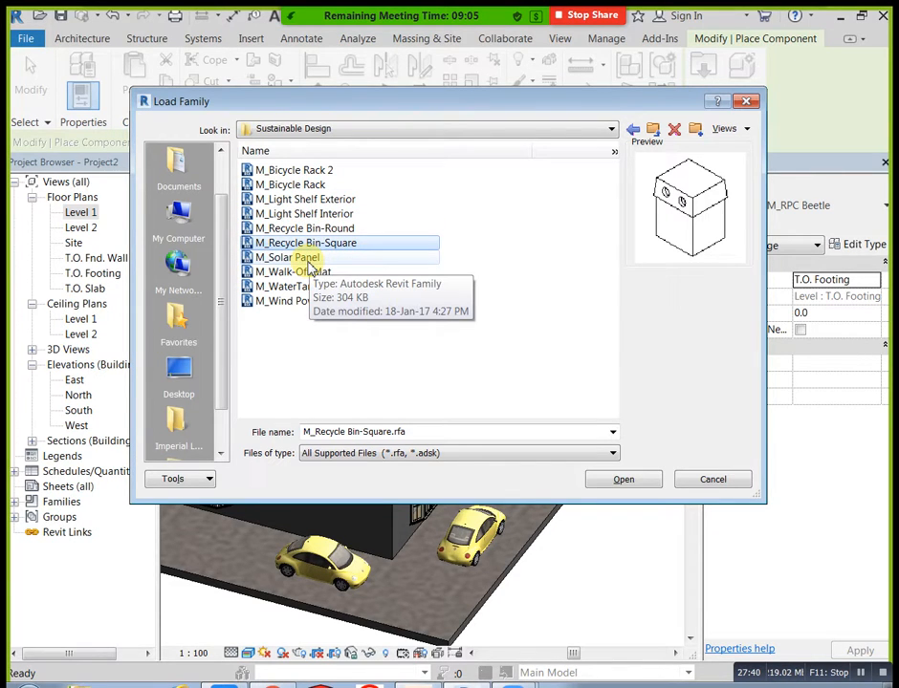
{"action": "left_click", "coordinate": [313, 257]}
Compare the round and square recycle bins, and preview the solar panel, walk-off mat, water tank and wind power generator
{"action": "left_click", "coordinate": [325, 230]}
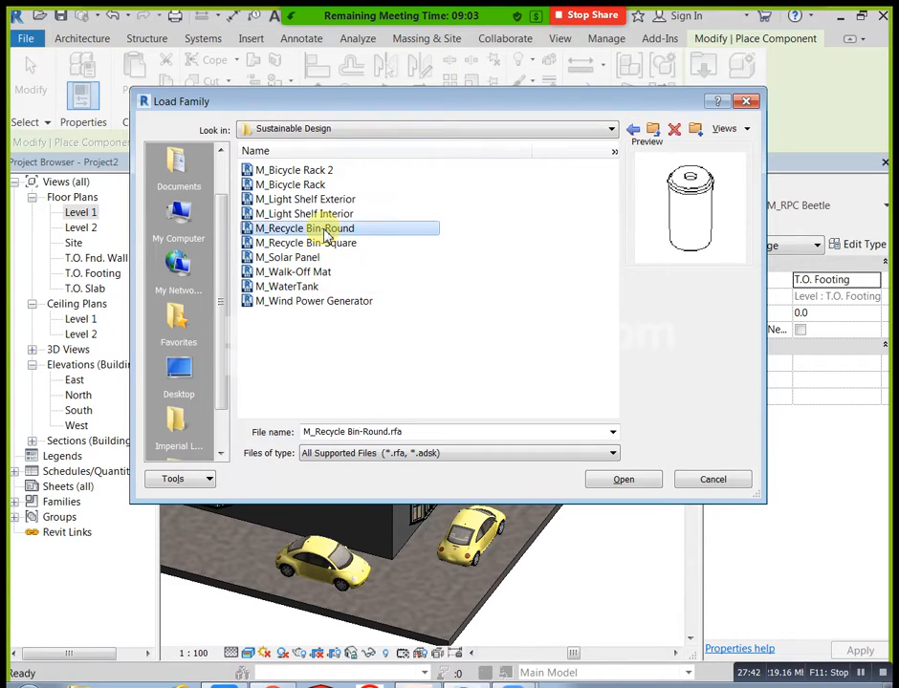
{"action": "left_click", "coordinate": [330, 243]}
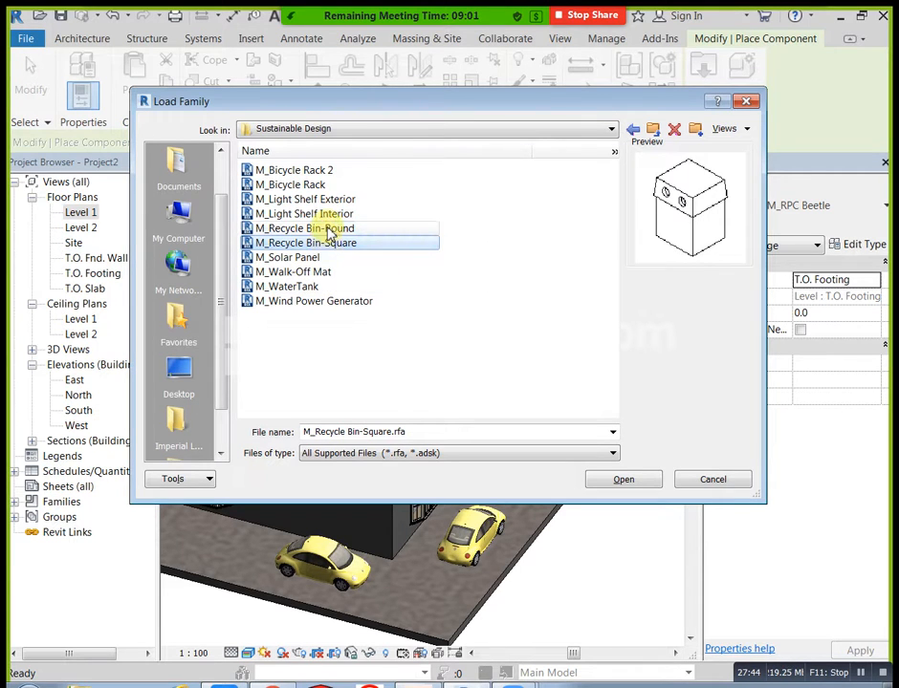
{"action": "left_click", "coordinate": [321, 230]}
{"action": "left_click", "coordinate": [313, 258]}
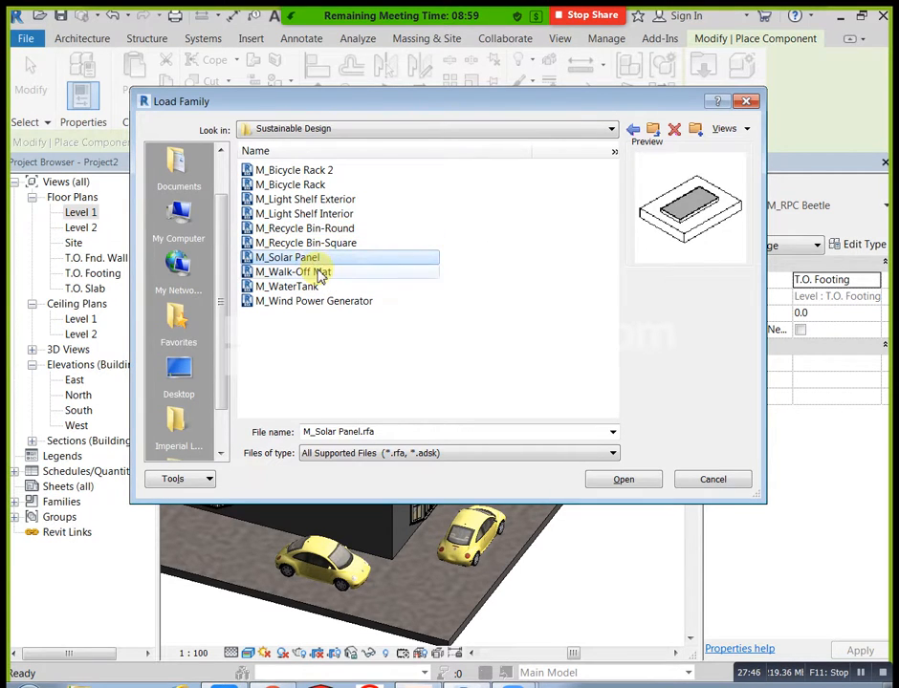
{"action": "left_click", "coordinate": [316, 271]}
{"action": "left_click", "coordinate": [316, 290]}
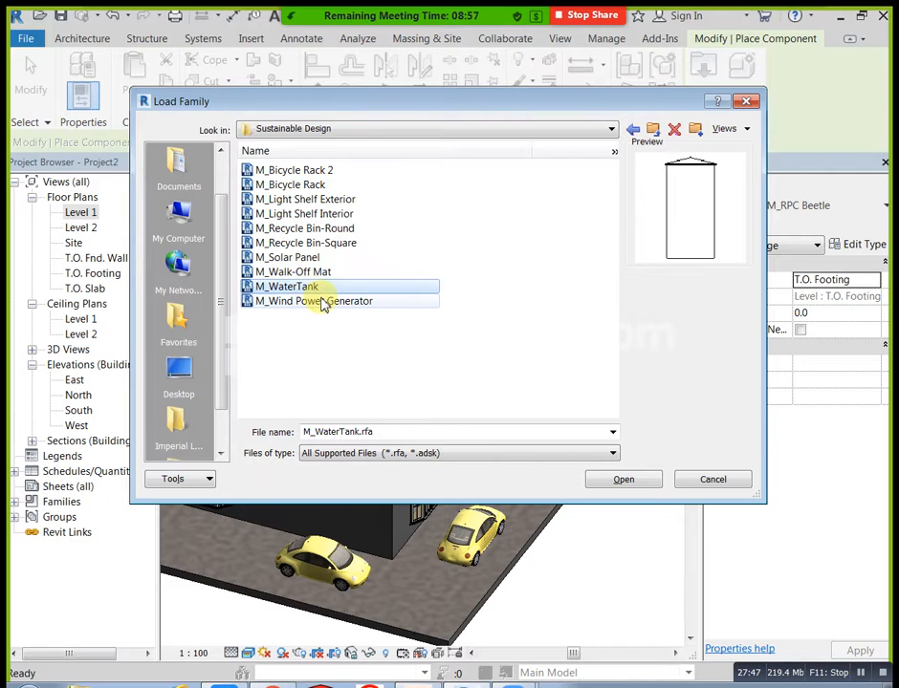
{"action": "left_click", "coordinate": [327, 302]}
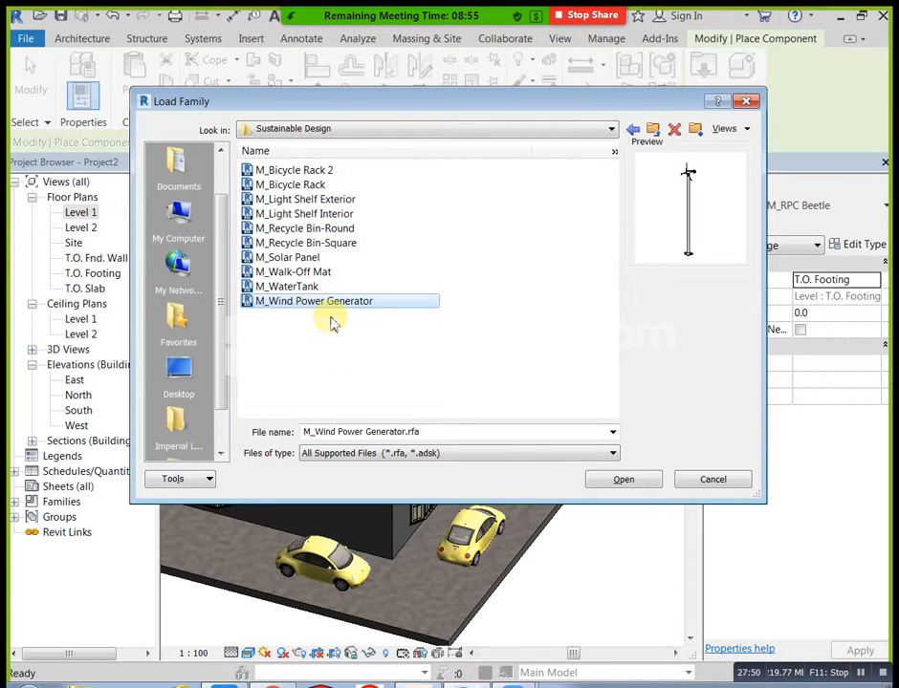
Return to the US Metric library and look through its full list of component folders, from Annotations to Windows
{"action": "left_click", "coordinate": [653, 128]}
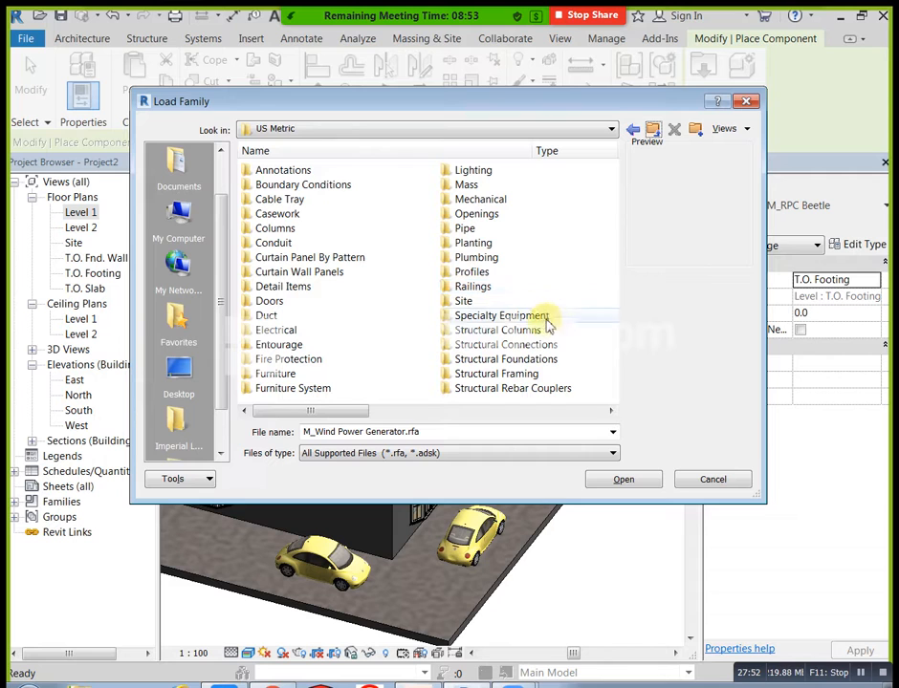
{"action": "left_click_drag", "start_coordinate": [341, 416], "coordinate": [539, 418]}
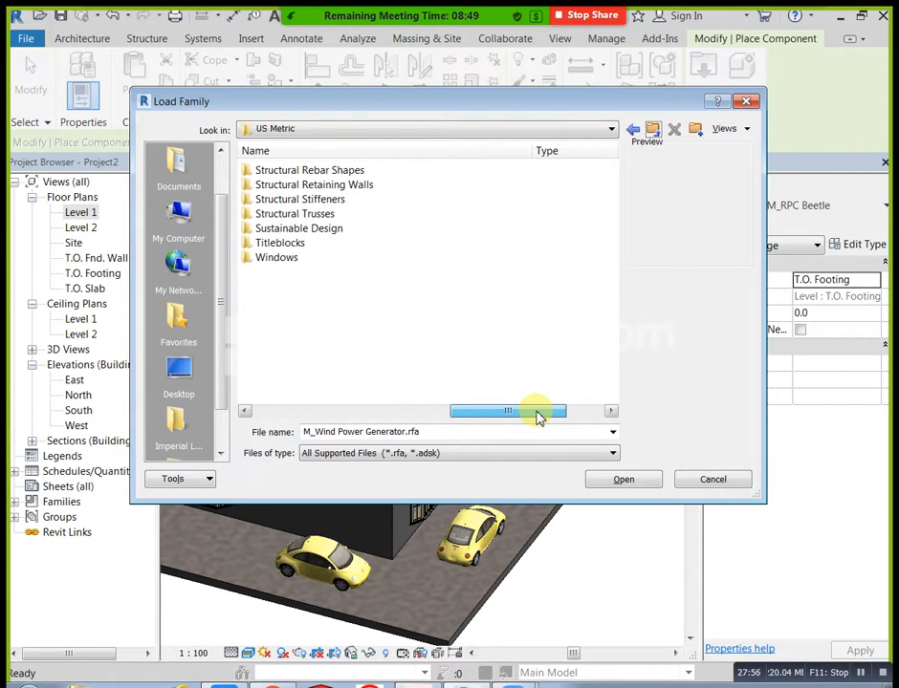
{"action": "mouse_move", "coordinate": [539, 418]}
{"action": "left_mouse_down"}
{"action": "mouse_move", "coordinate": [421, 432]}
{"action": "mouse_move", "coordinate": [337, 459]}
{"action": "left_mouse_up"}
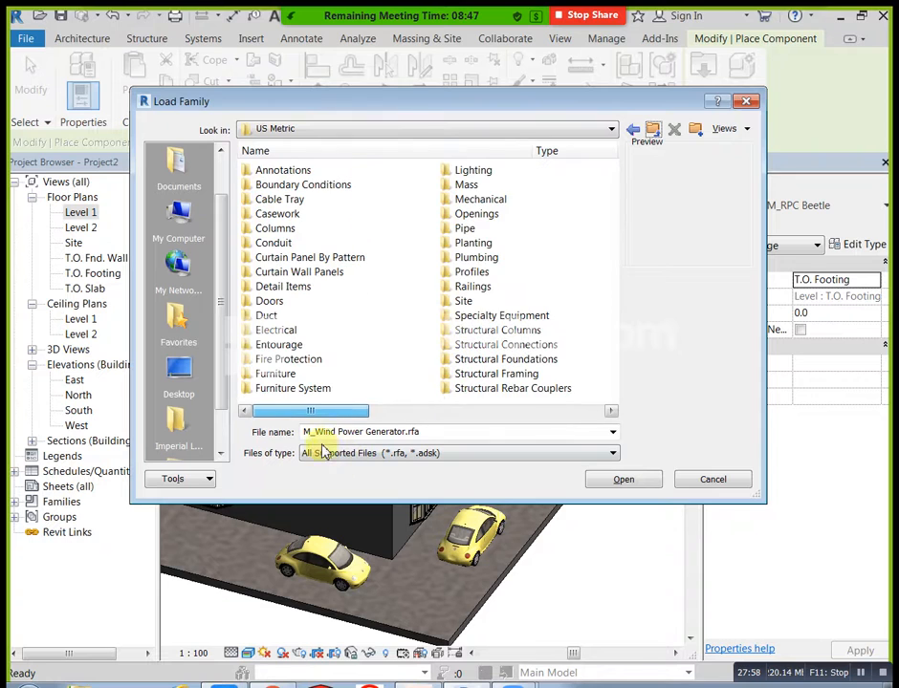
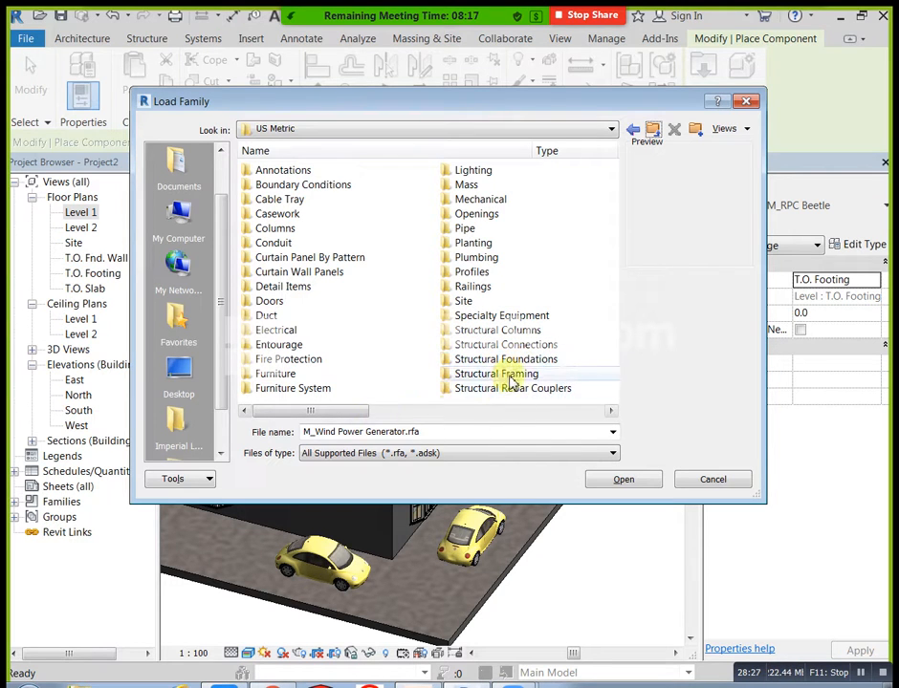
{"action": "left_click_drag", "start_coordinate": [351, 411], "coordinate": [501, 418]}
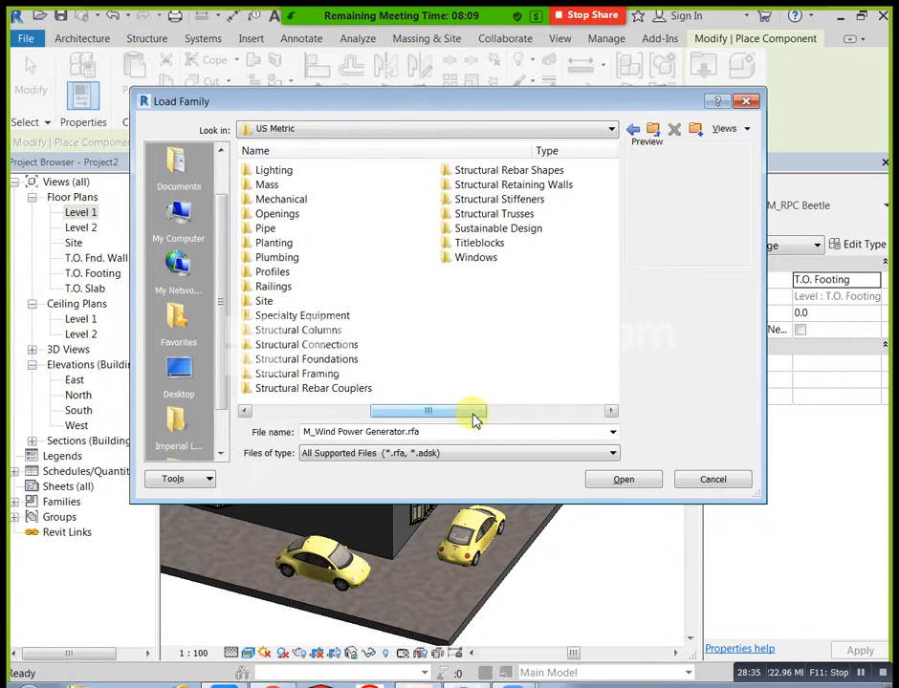
{"action": "left_click_drag", "start_coordinate": [475, 421], "coordinate": [357, 415]}
Close family loading without choosing a family and end the M_RPC Beetle placement
{"action": "left_click", "coordinate": [748, 104]}
{"action": "left_click", "coordinate": [107, 37]}
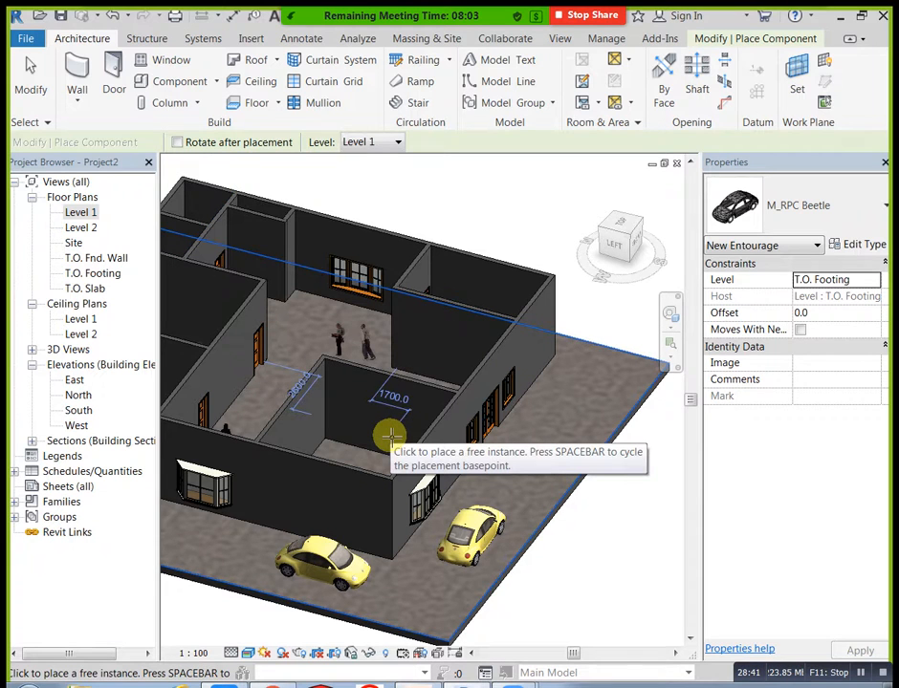
{"action": "key", "text": "Escape"}
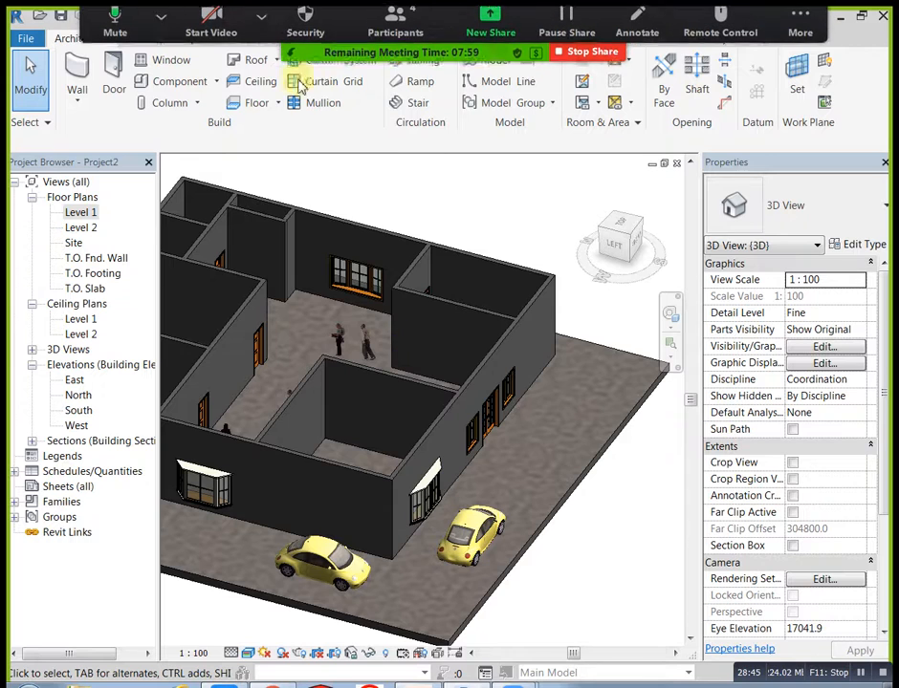
Show the choices for creating a component, Place a Component and Model In-Place
{"action": "left_click", "coordinate": [217, 82]}
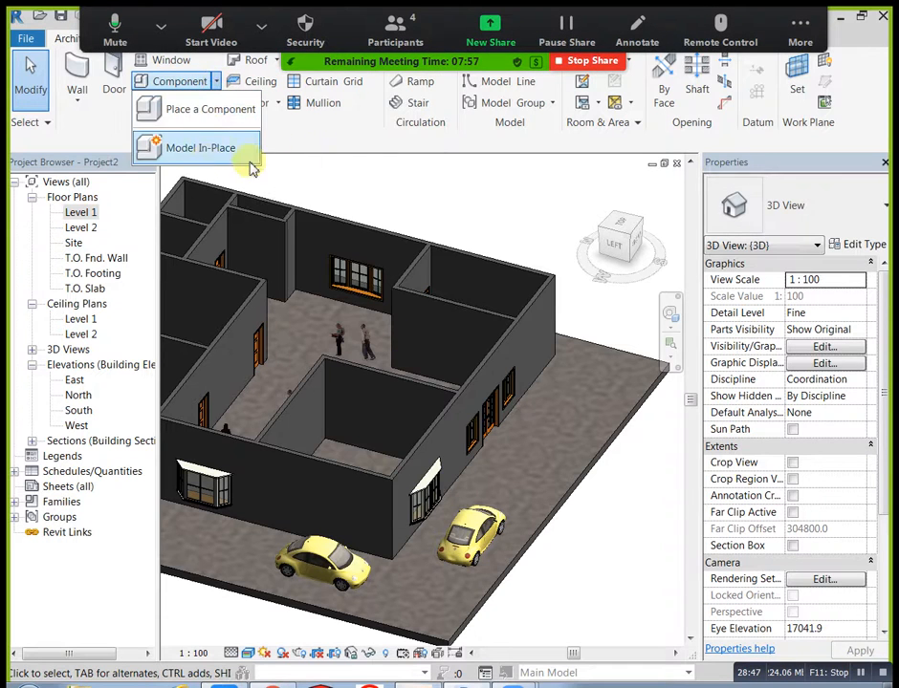